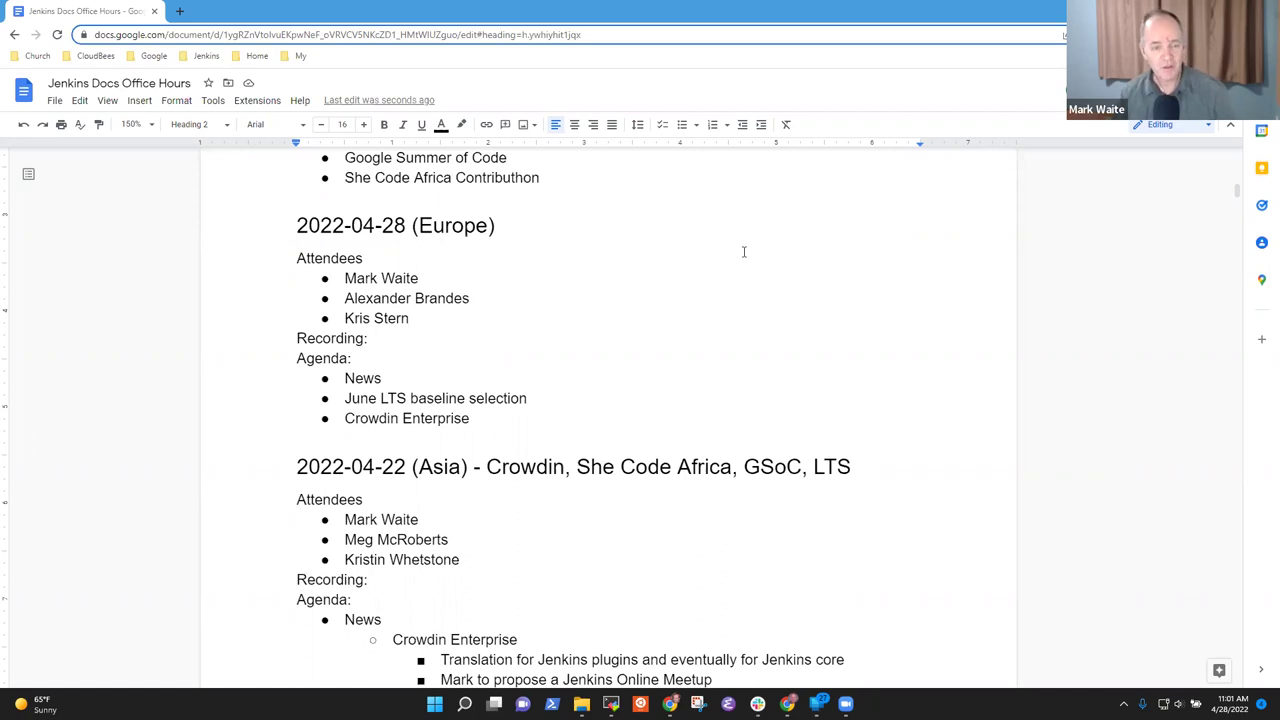
Step: Go through the agenda items News, June LTS baseline selection and Crowdin Enterprise in the 2022-04-28 (Europe) section
{"action": "left_click", "coordinate": [390, 379]}
{"action": "key", "text": "Home"}
{"action": "key", "text": "shift+End"}
{"action": "key", "text": "Down"}
{"action": "key", "text": "Home"}
{"action": "key", "text": "shift+End"}
{"action": "key", "text": "Down"}
{"action": "key", "text": "shift+End"}
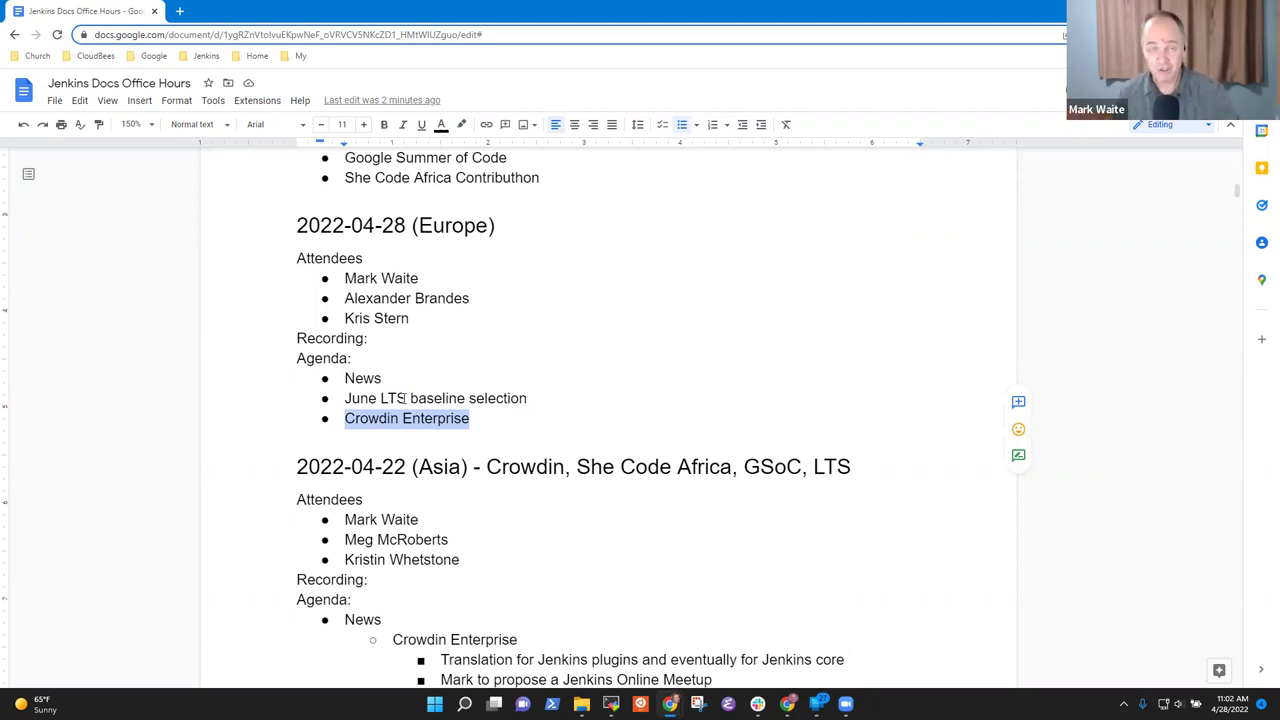
{"action": "key", "text": "Up"}
{"action": "key", "text": "Down"}
{"action": "key", "text": "End"}
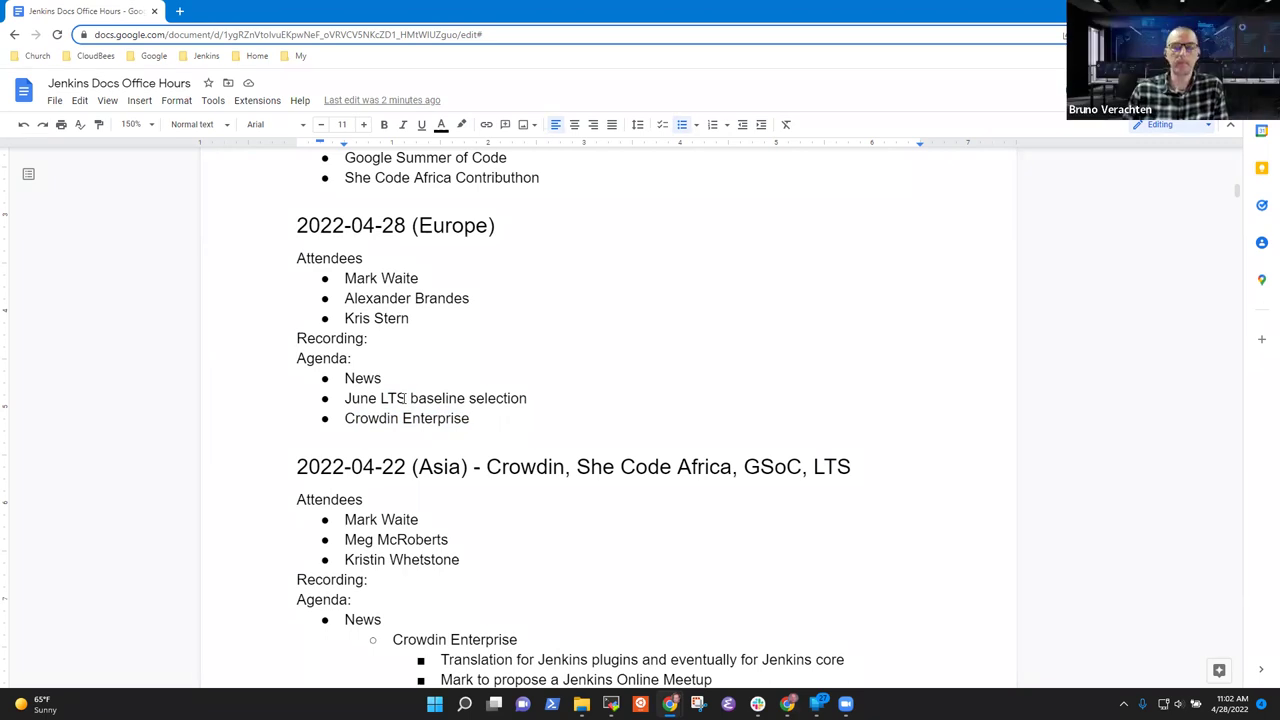
Step: Replace the third attendee of the 2022-04-28 (Europe) meeting with the full name of the participant actually present
{"action": "key", "text": "Up"}
{"action": "key", "text": "Up"}
{"action": "key", "text": "Up"}
{"action": "key", "text": "Up"}
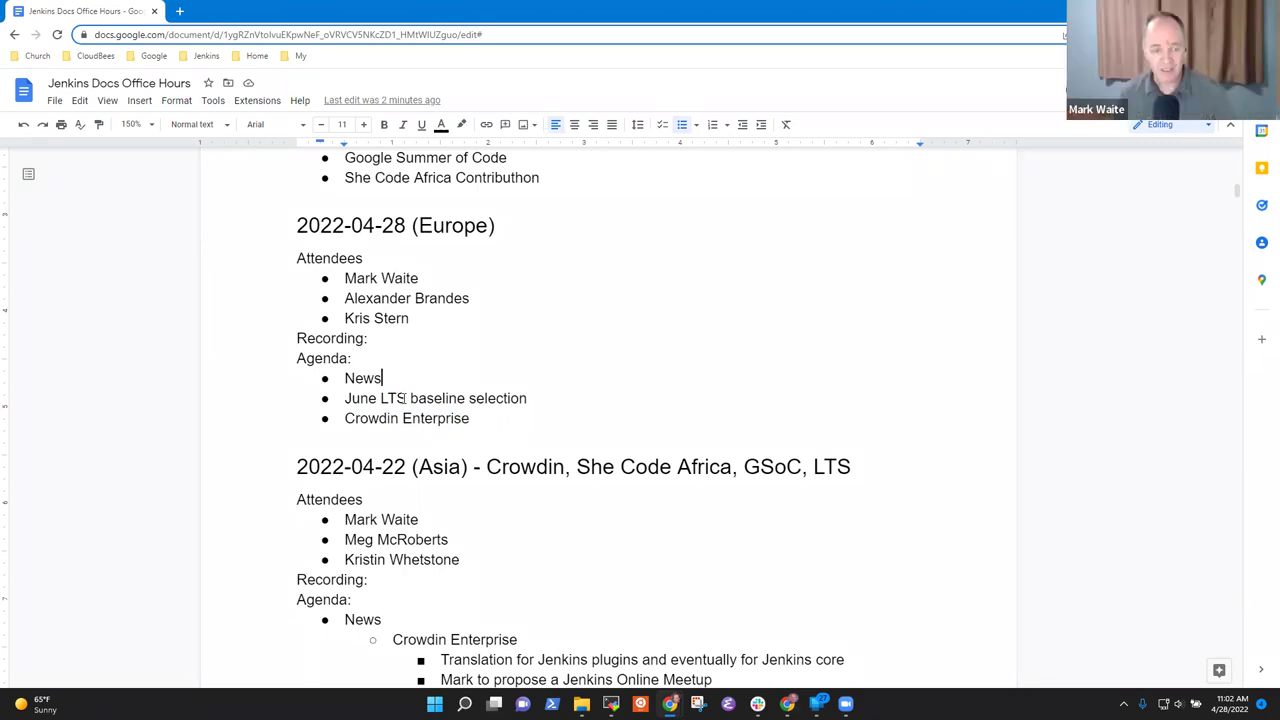
{"action": "key", "text": "ctrl+shift+Left"}
{"action": "key", "text": "ctrl+shift+Left"}
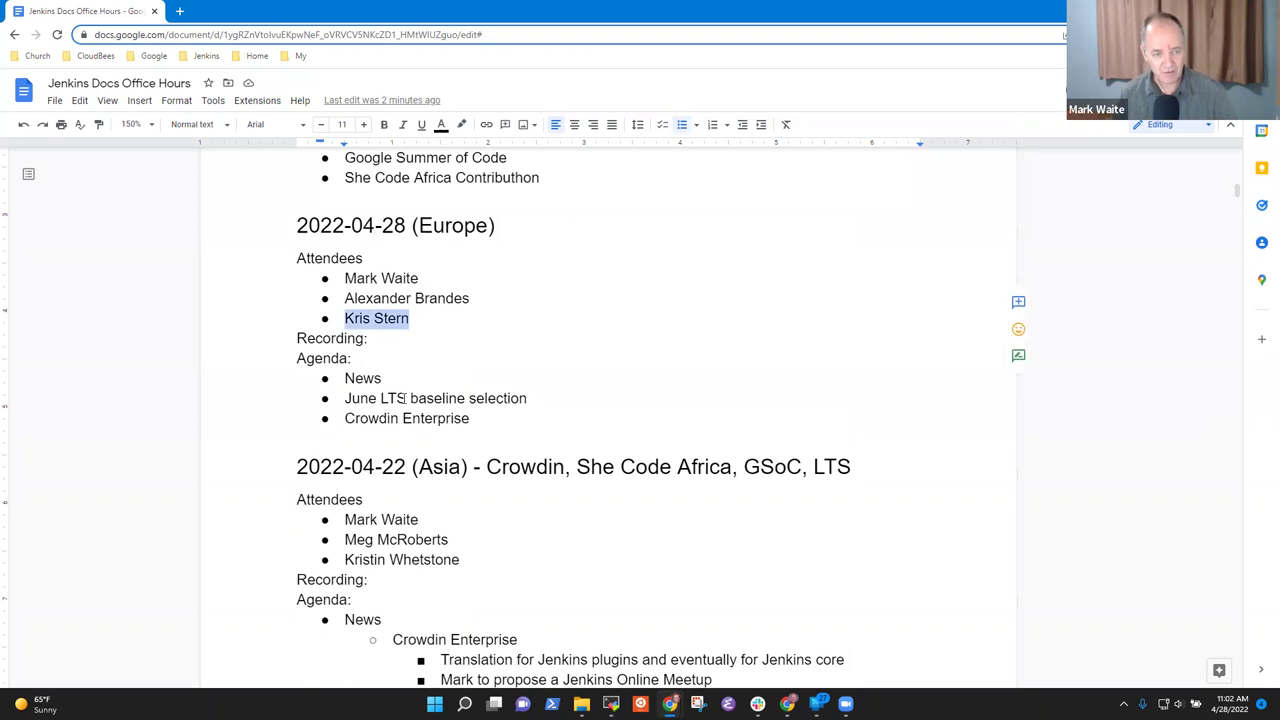
{"action": "type", "text": "Bruno V"}
{"action": "key", "text": "ctrl+BackSpace"}
{"action": "key", "text": "ctrl+BackSpace"}
{"action": "type", "text": "Bruno Vera"}
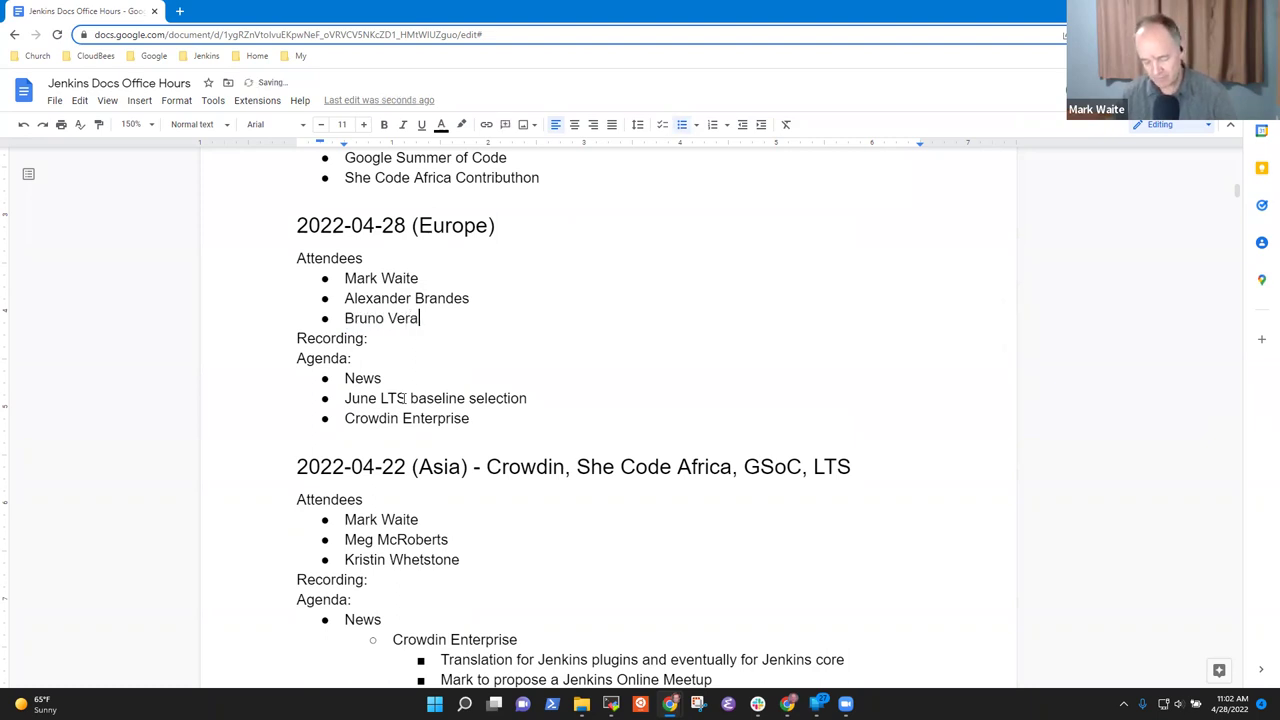
{"action": "type", "text": "chten"}
Step: Add the sub-item "Ongoing prep for the June LTS baseline" under News in the 2022-04-28 agenda
{"action": "key", "text": "Down"}
{"action": "key", "text": "Down"}
{"action": "key", "text": "Down"}
{"action": "key", "text": "Return"}
{"action": "key", "text": "Tab"}
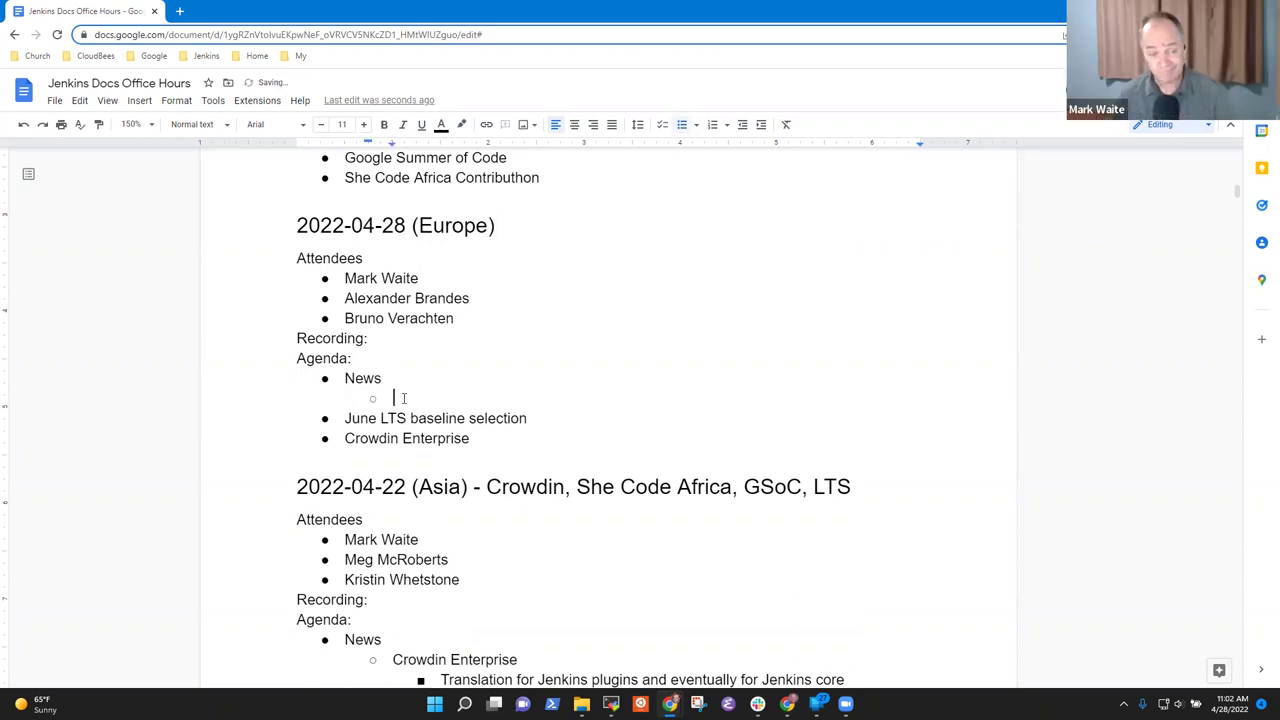
{"action": "type", "text": "On"}
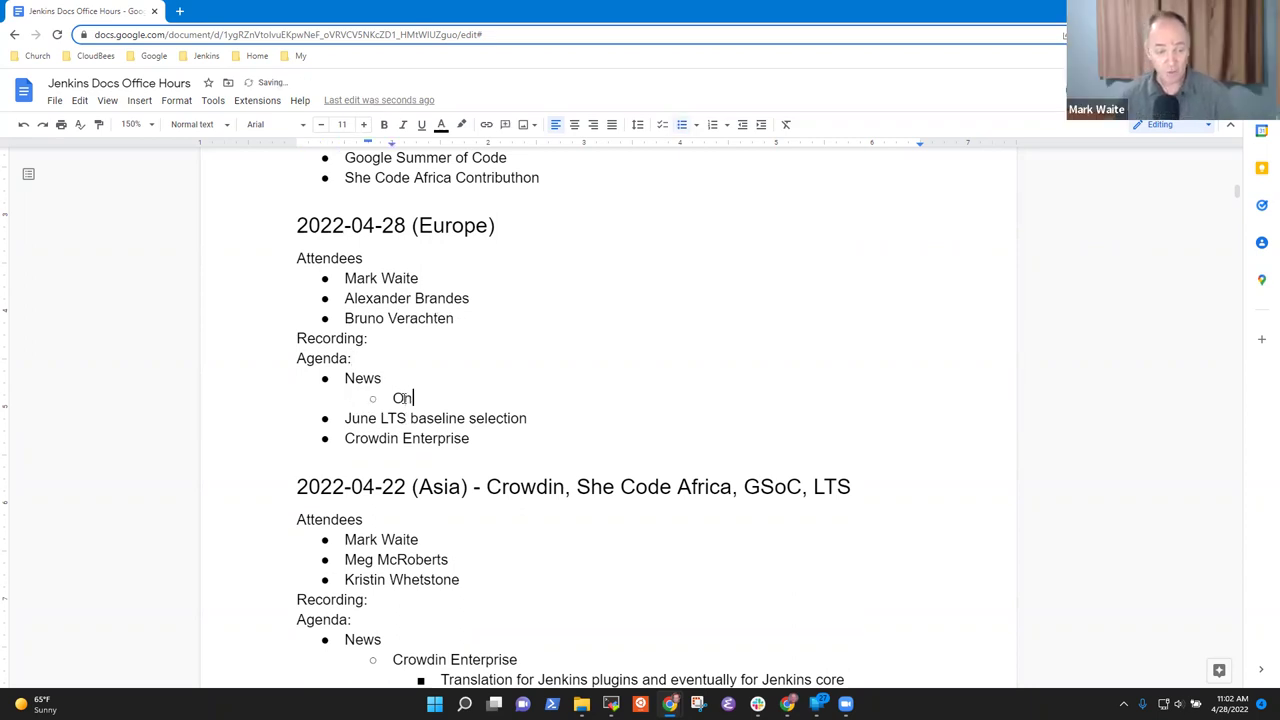
{"action": "type", "text": "going "}
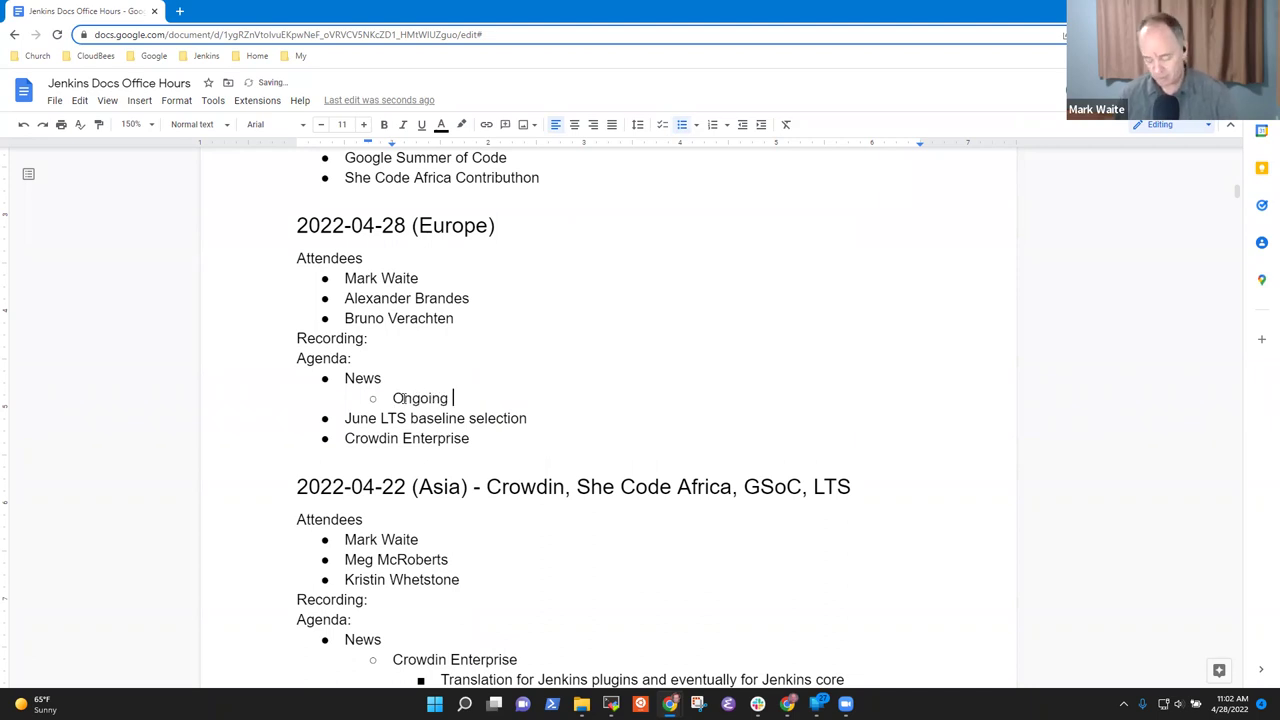
{"action": "type", "text": "prepe"}
{"action": "key", "text": "BackSpace"}
{"action": "type", "text": "for t"}
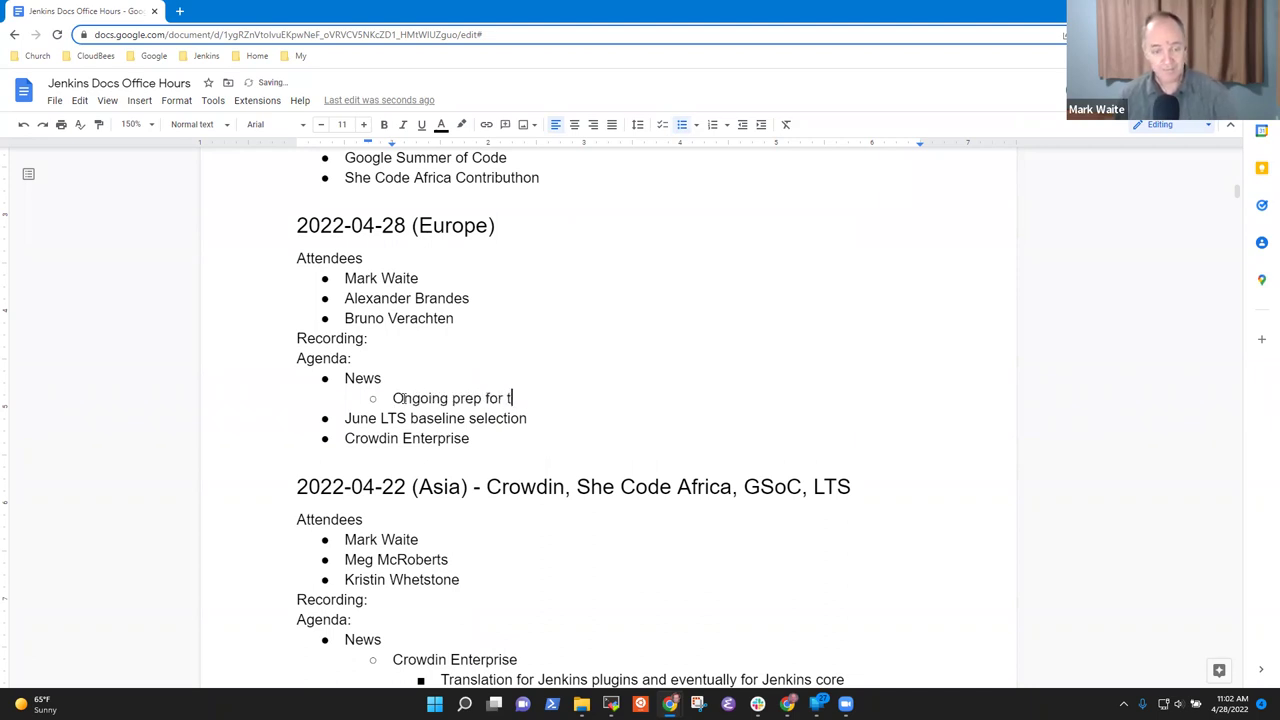
{"action": "type", "text": "he June L"}
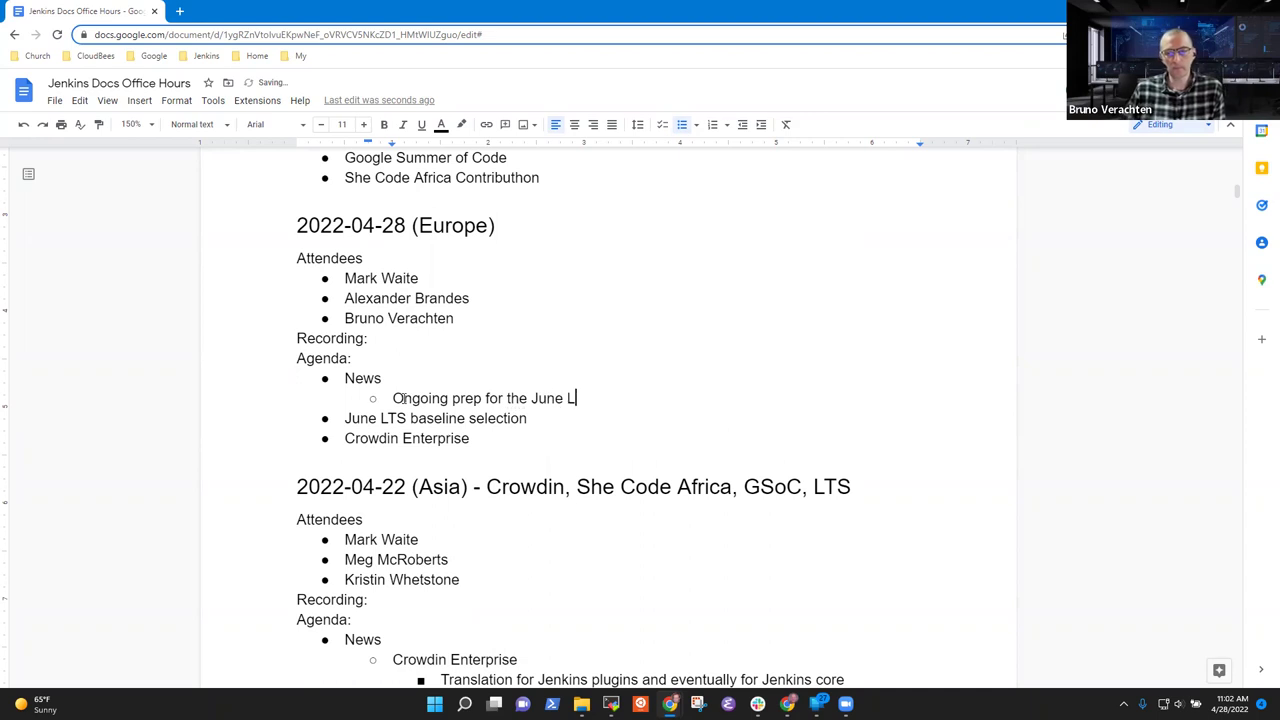
{"action": "type", "text": "TS abseline"}
{"action": "key", "text": "ctrl+BackSpace"}
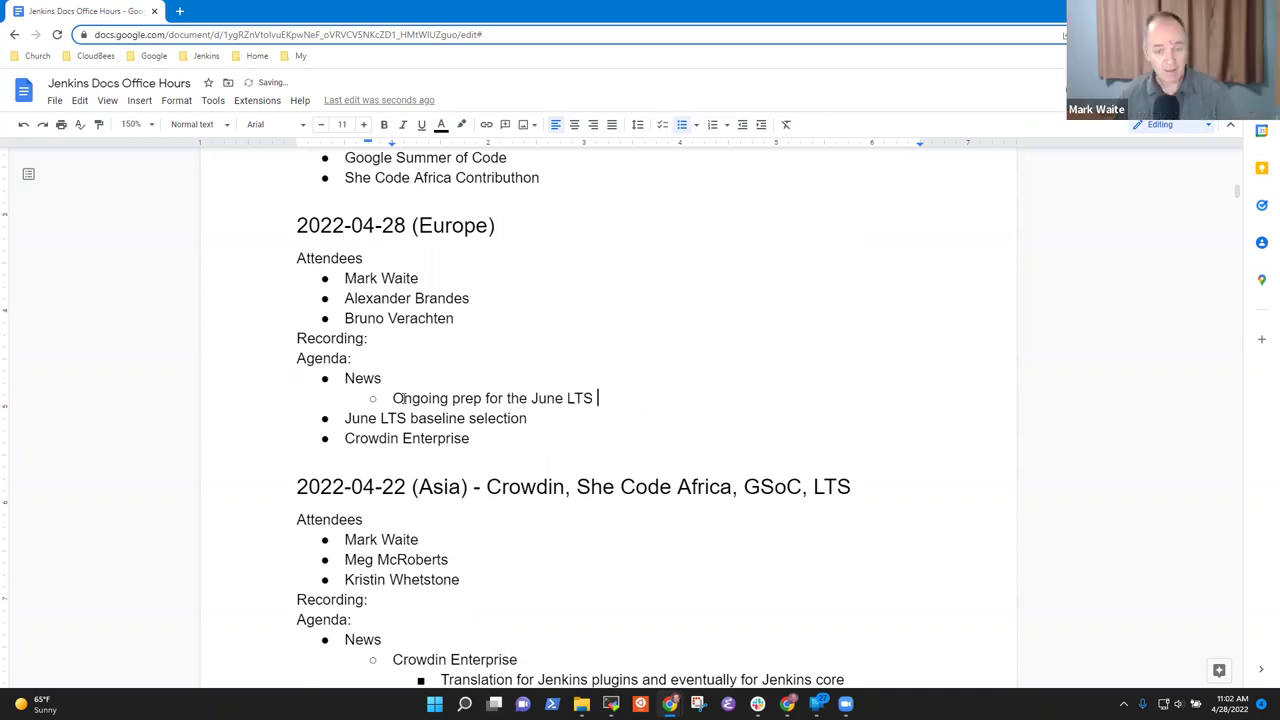
{"action": "type", "text": "basli"}
{"action": "type", "text": "en"}
{"action": "key", "text": "BackSpace"}
{"action": "key", "text": "BackSpace"}
{"action": "key", "text": "BackSpace"}
{"action": "key", "text": "BackSpace"}
{"action": "type", "text": "eline"}
Step: Add a second News sub-item reading "2.332.3 RC build is available for testing"
{"action": "key", "text": "Return"}
{"action": "type", "text": "2.332.3 "}
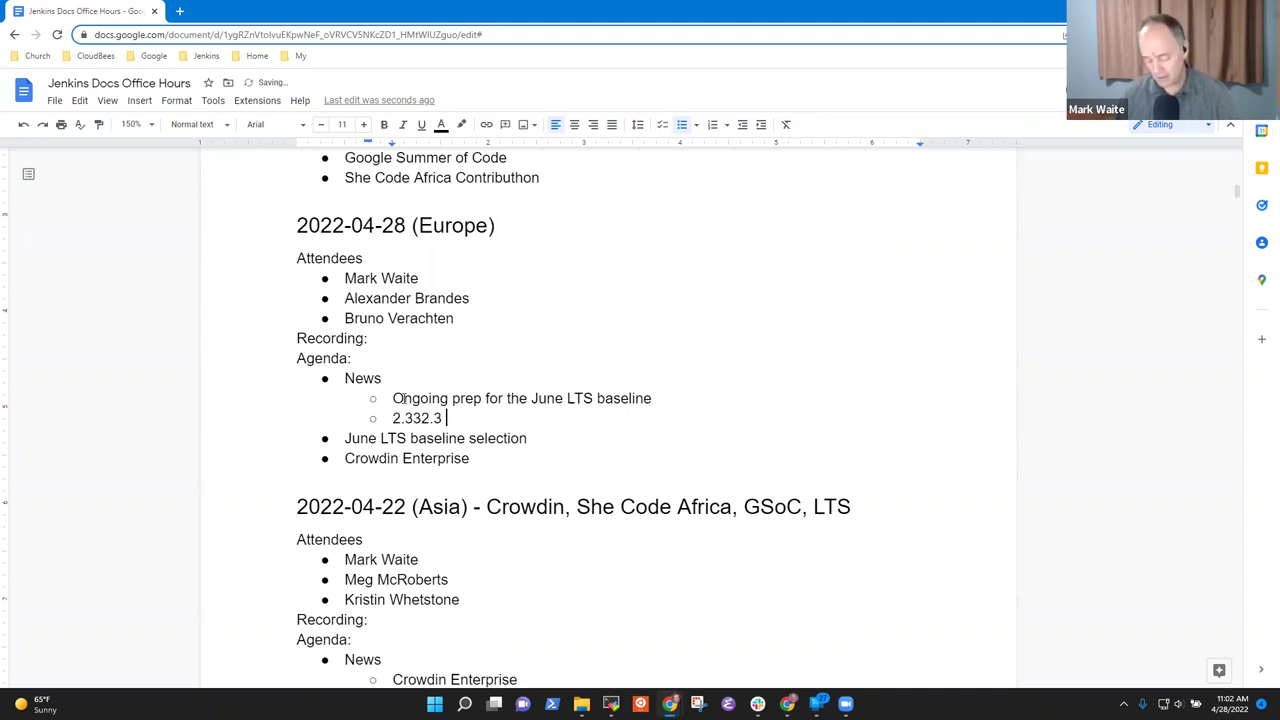
{"action": "type", "text": "RC build "}
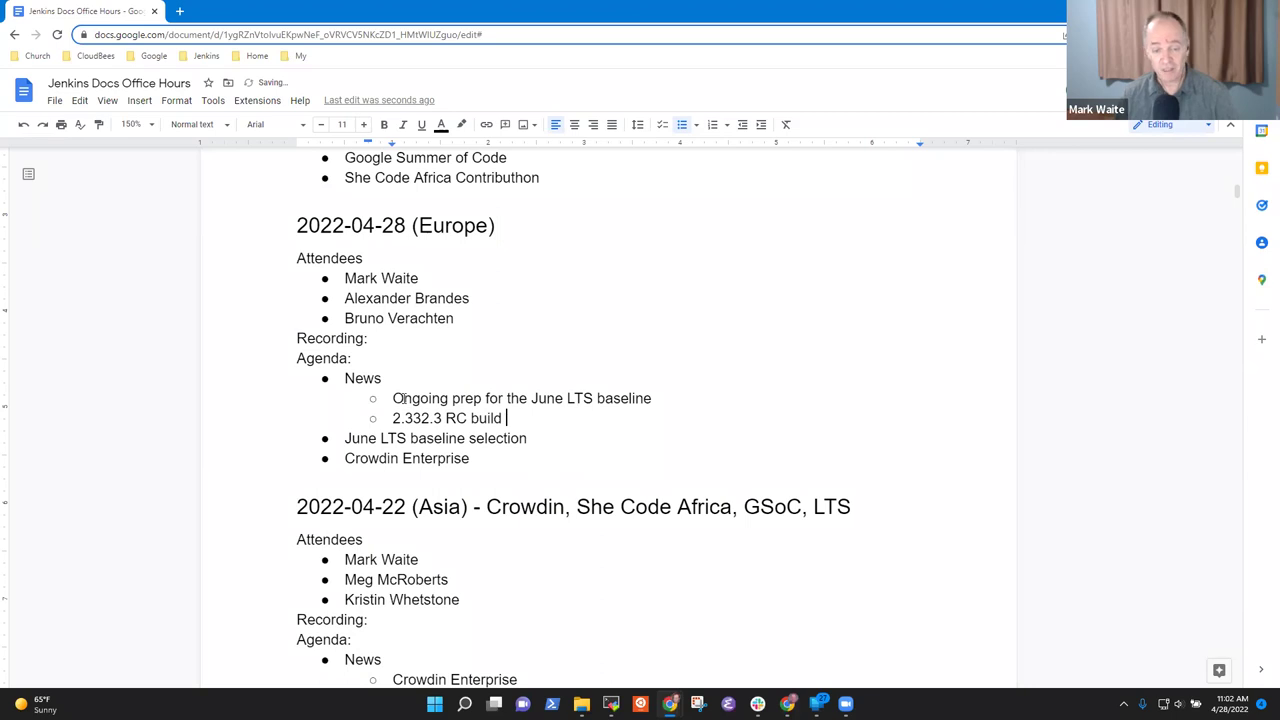
{"action": "type", "text": "is available "}
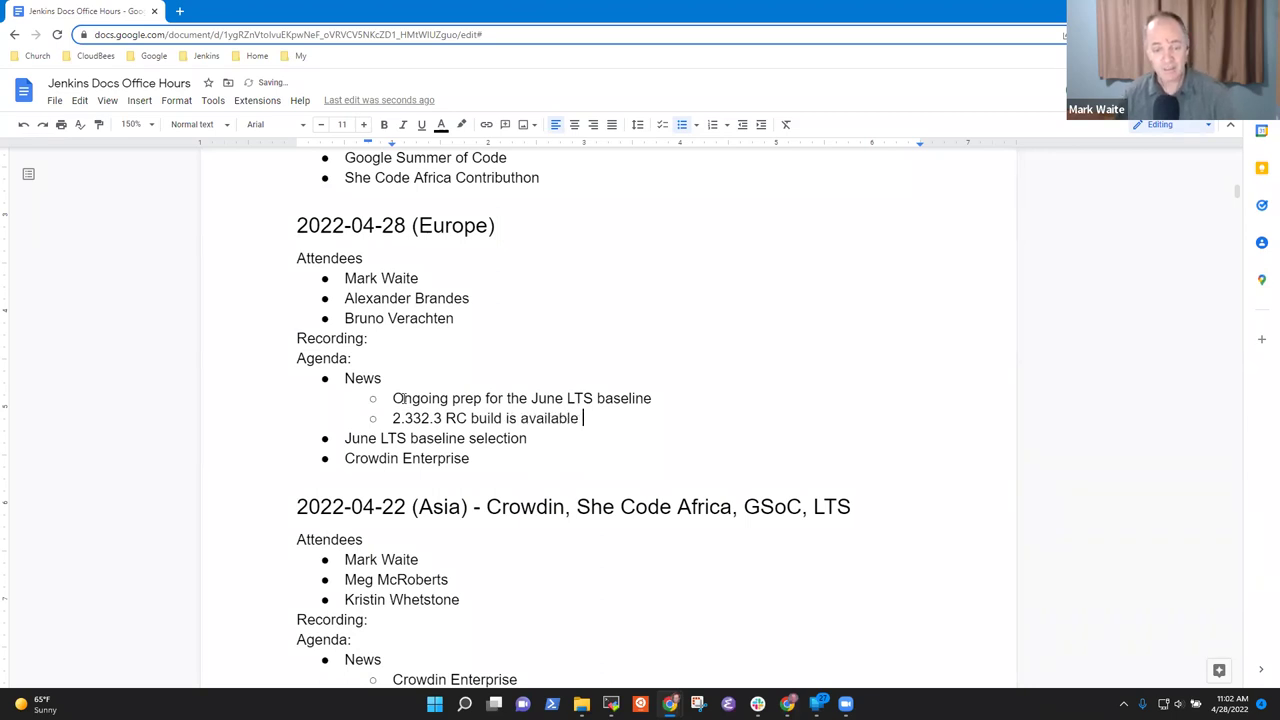
{"action": "type", "text": "for testing"}
Step: Nest the note "Needs a changelog and upgrade guide" one level beneath the 2.332.3 RC build item
{"action": "key", "text": "Return"}
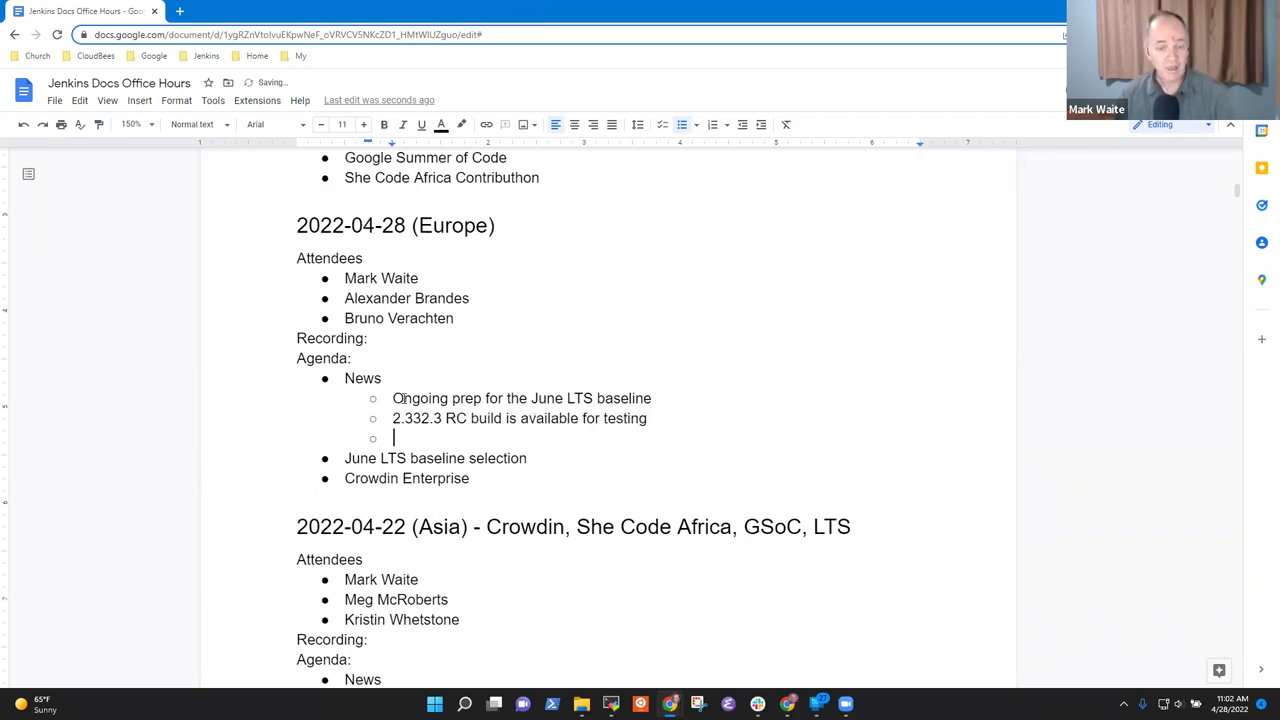
{"action": "type", "text": "Needs a "}
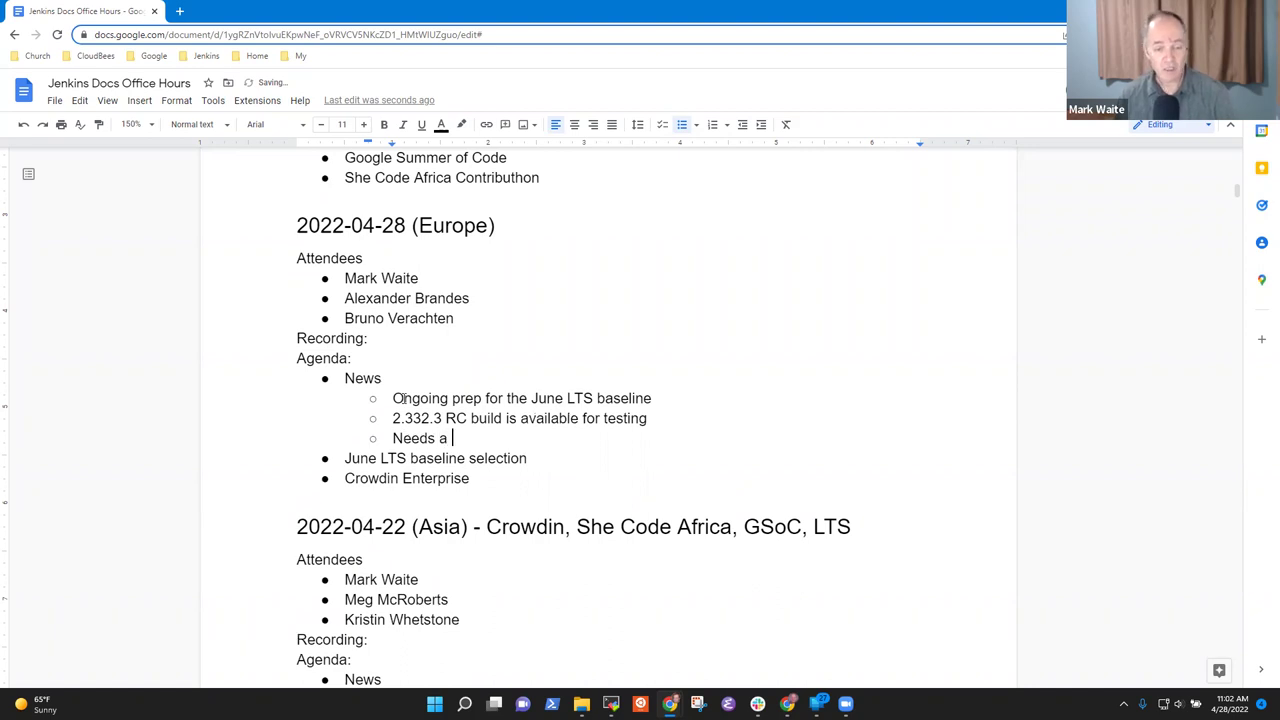
{"action": "type", "text": "changelog "}
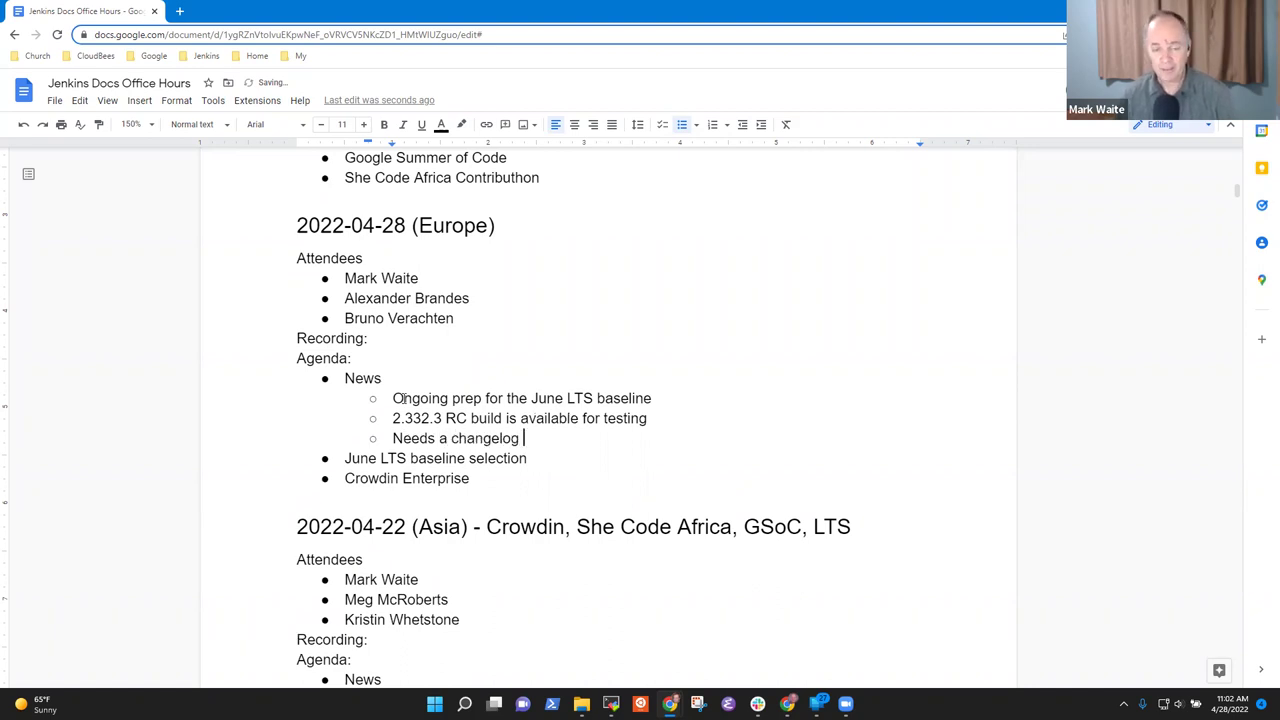
{"action": "type", "text": "and upgrade"}
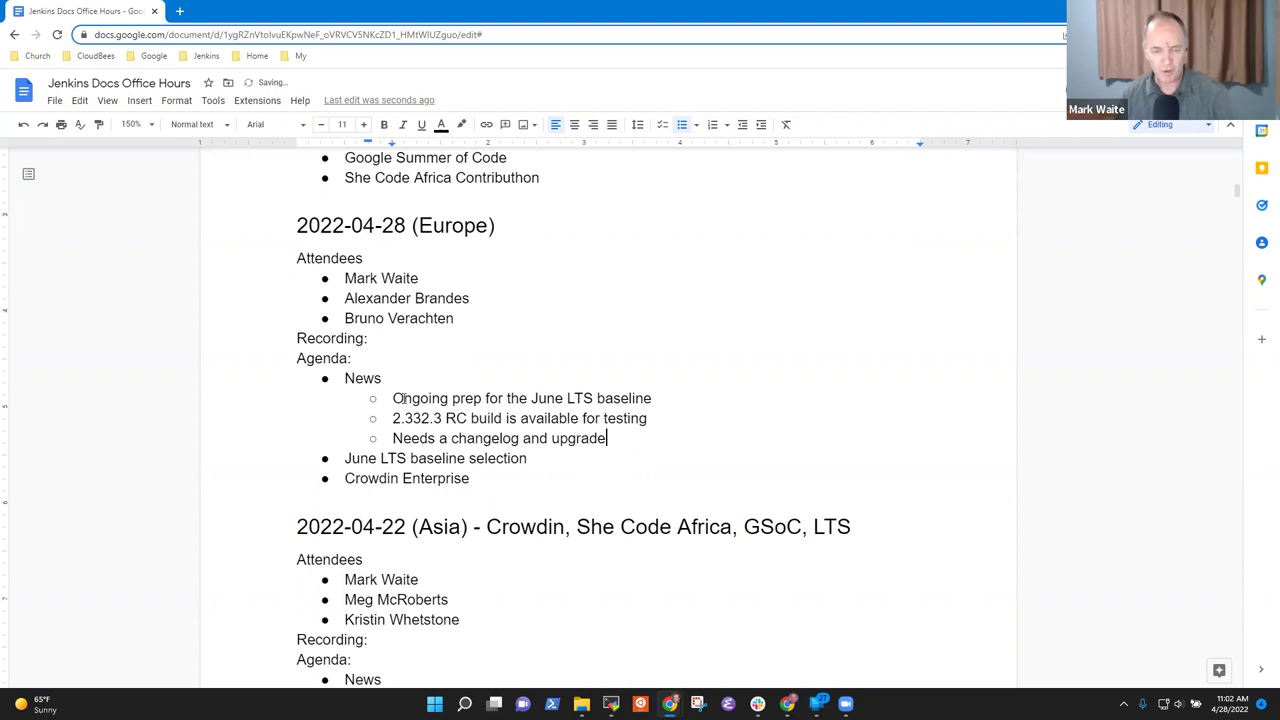
{"action": "type", "text": " guide"}
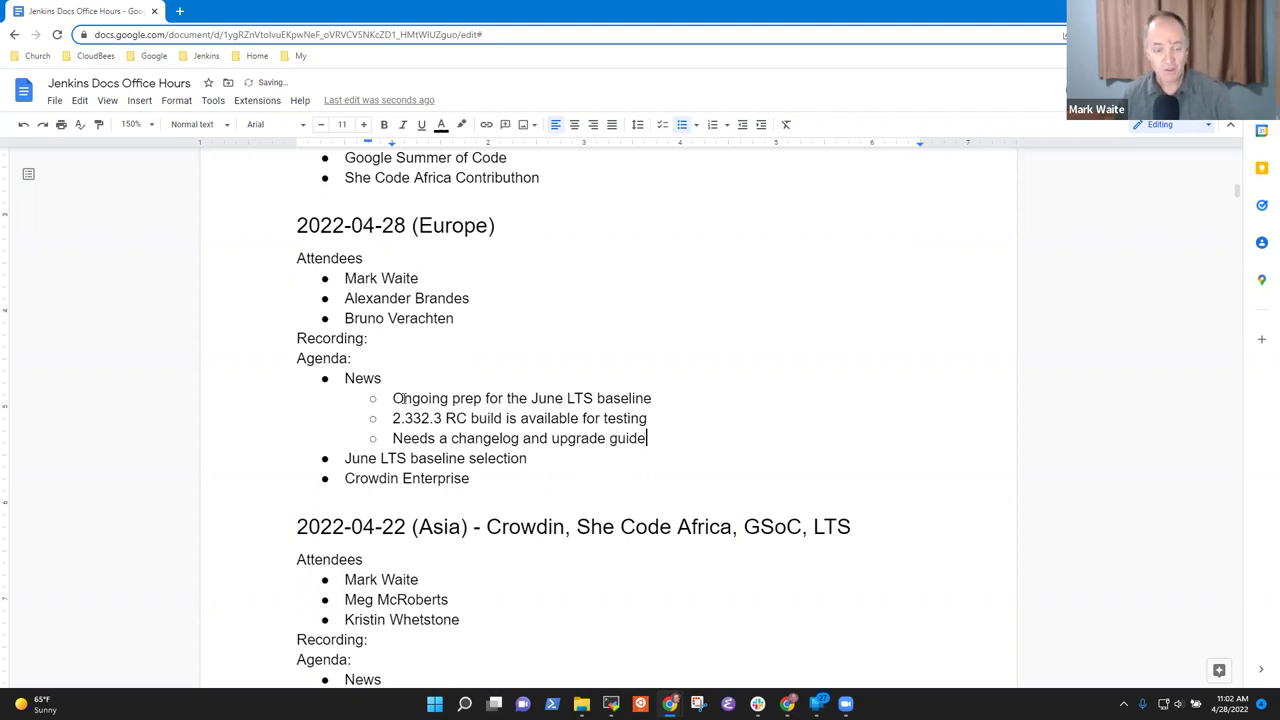
{"action": "key", "text": "Tab"}
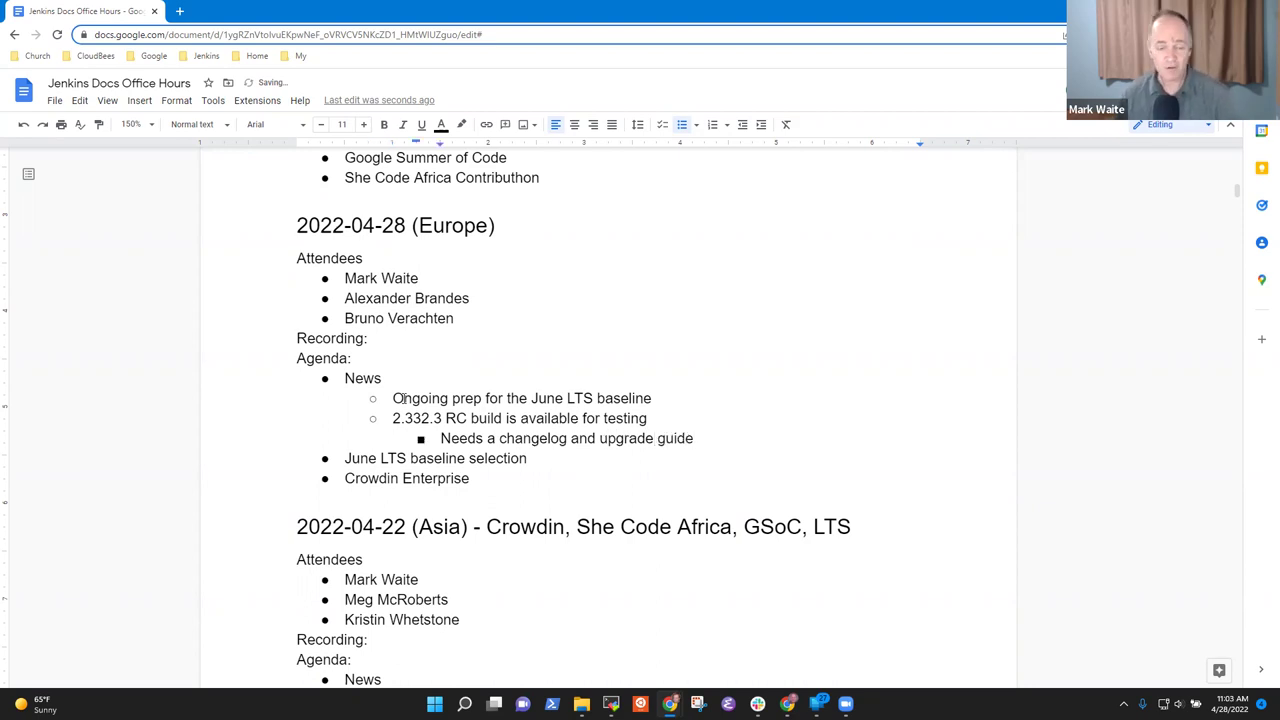
Step: Add "Should be available during 4-29 office hours" as another nested note beneath the RC build item
{"action": "key", "text": "Return"}
{"action": "type", "text": "Should b"}
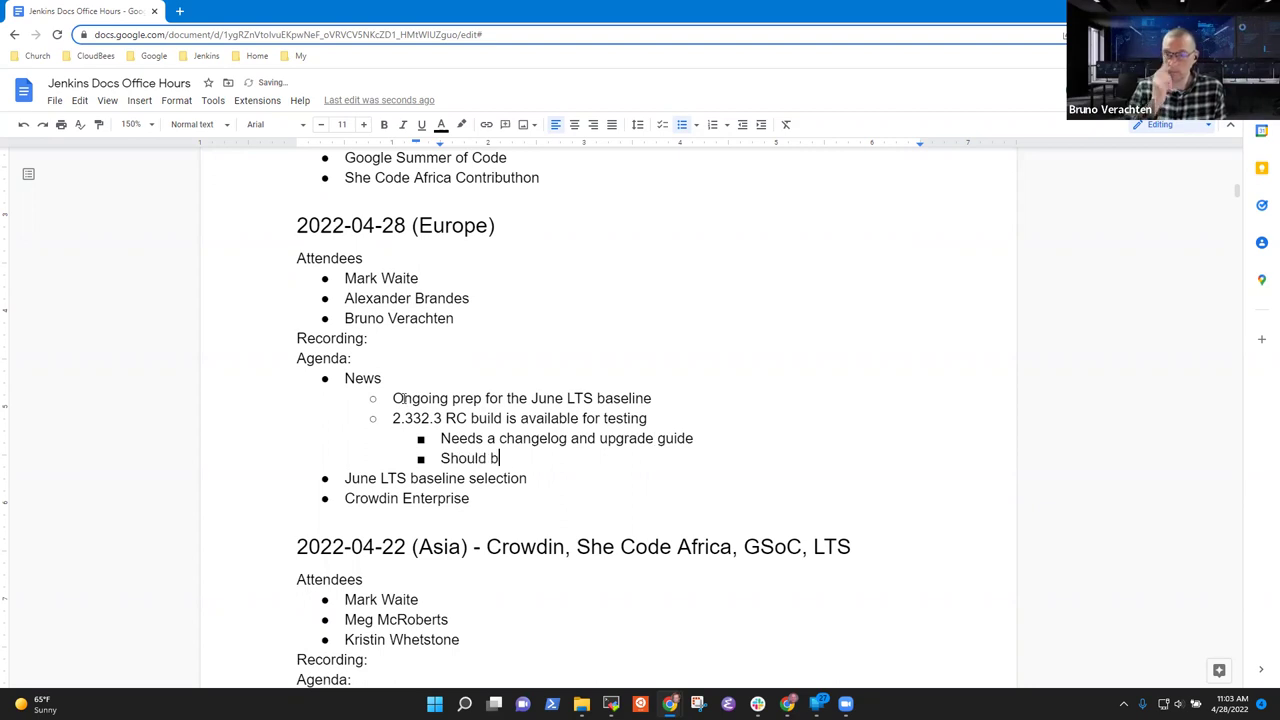
{"action": "type", "text": "e available later"}
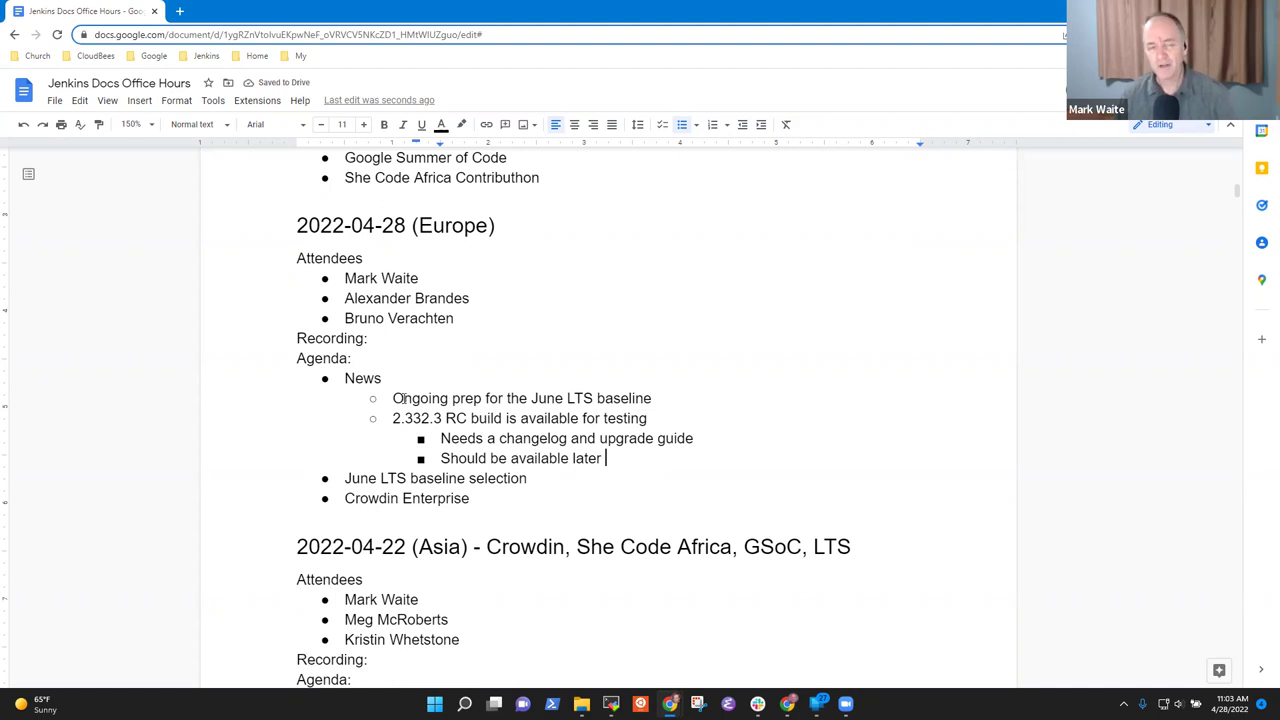
{"action": "key", "text": "ctrl+BackSpace"}
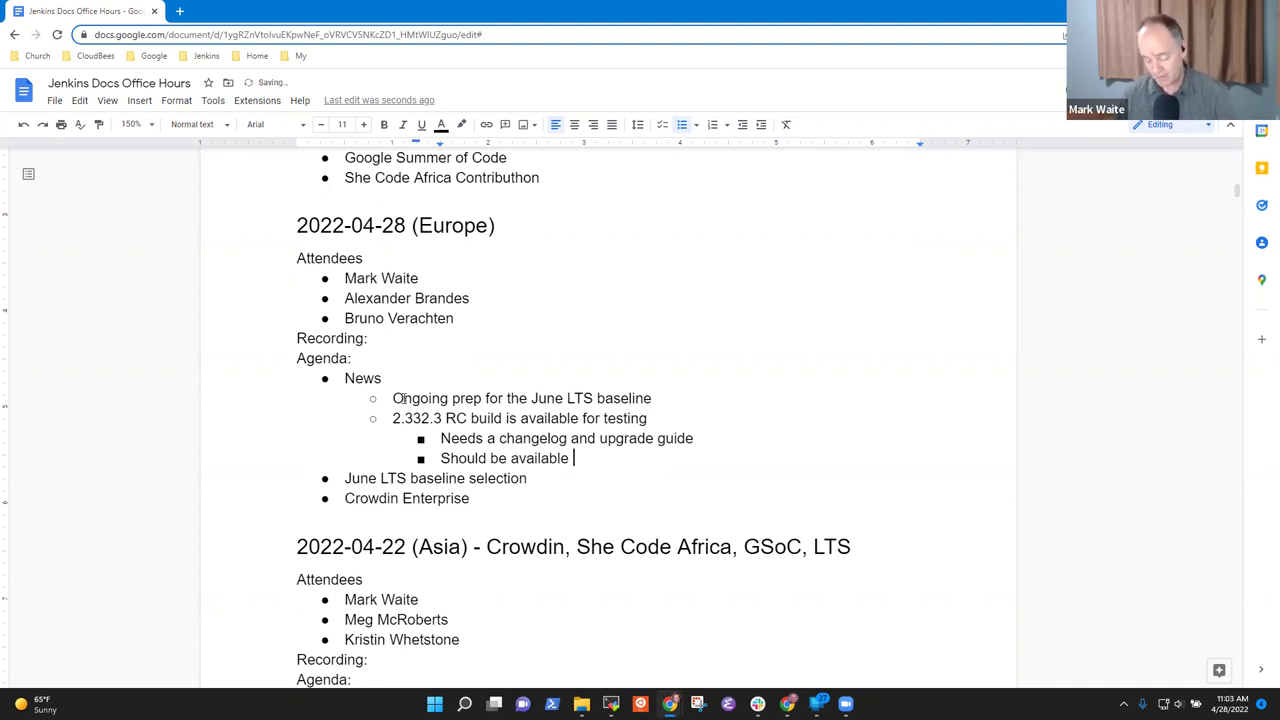
{"action": "type", "text": "during "}
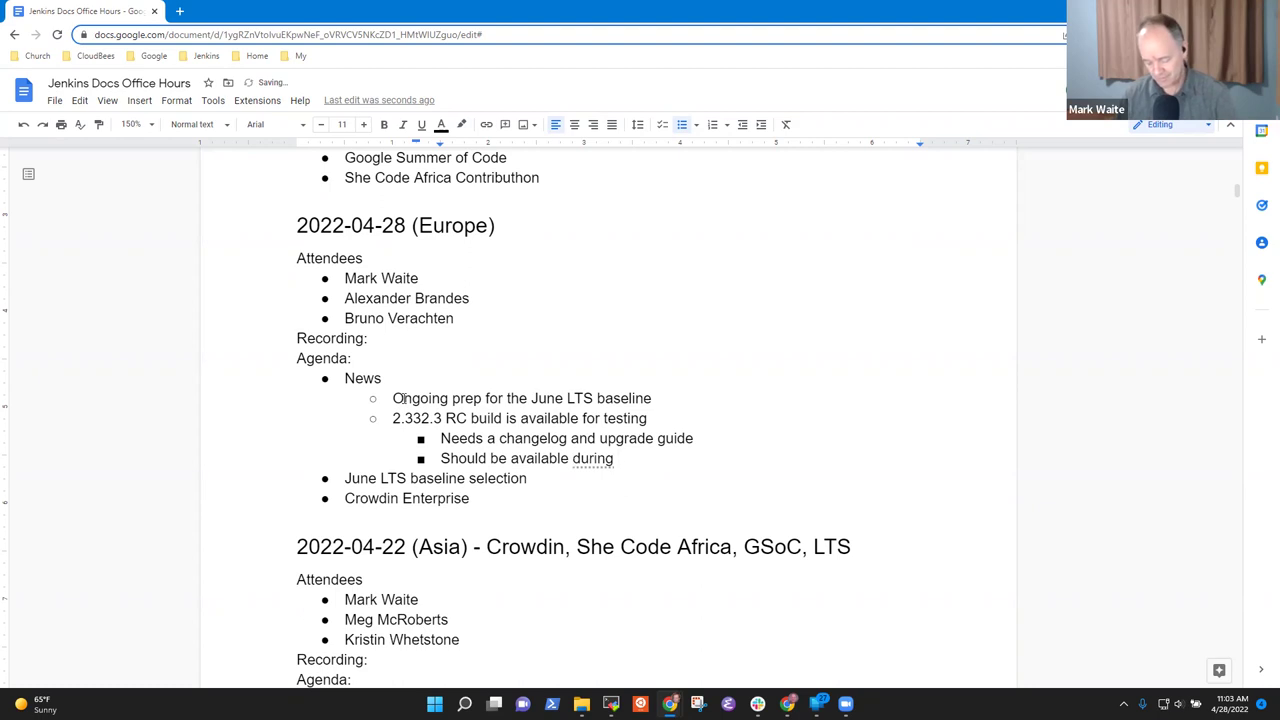
{"action": "type", "text": "4-29 office "}
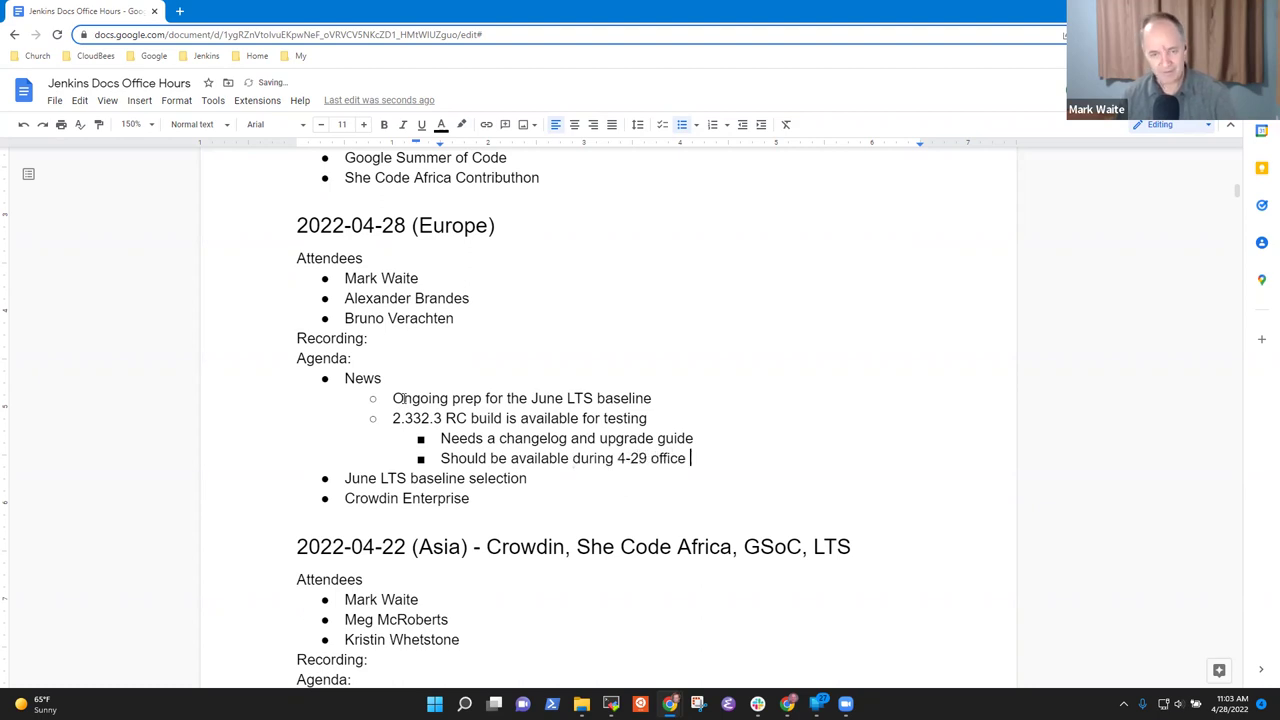
{"action": "type", "text": "hours"}
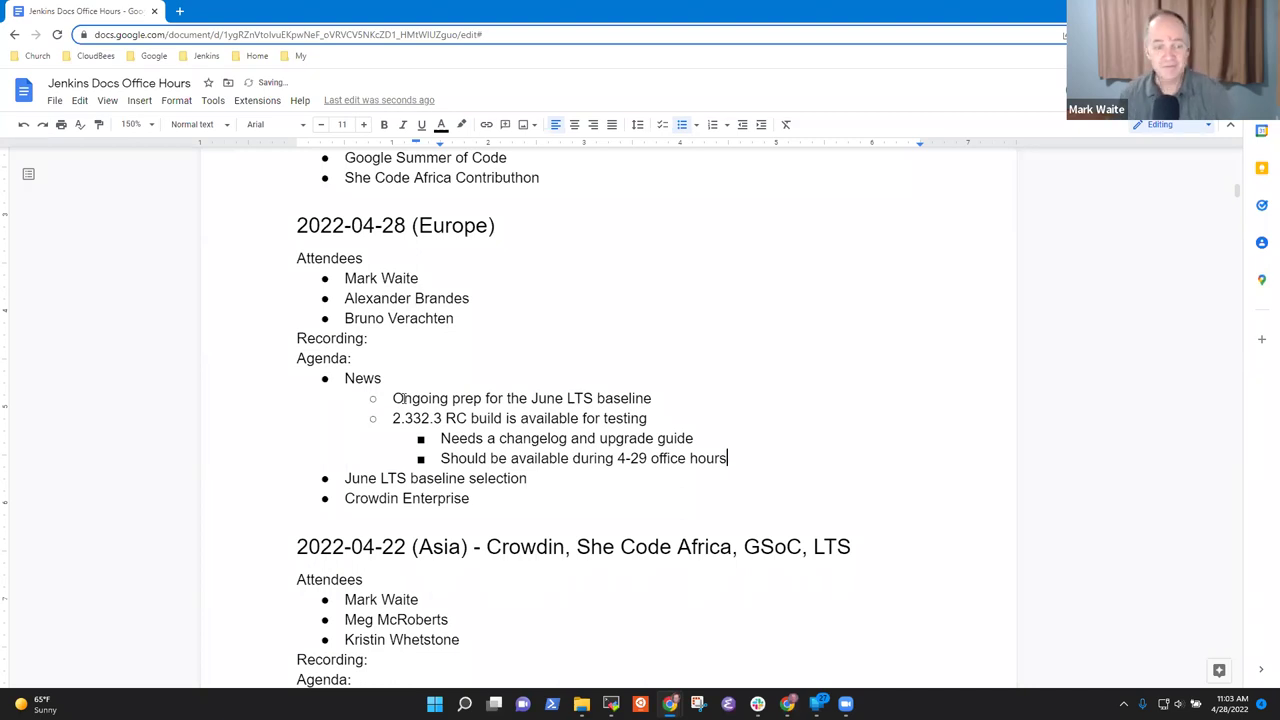
Step: Add the sub-item "Delay baseline selection while we stabilize and resolve some regressions" under the June LTS baseline selection agenda item
{"action": "left_click", "coordinate": [530, 478]}
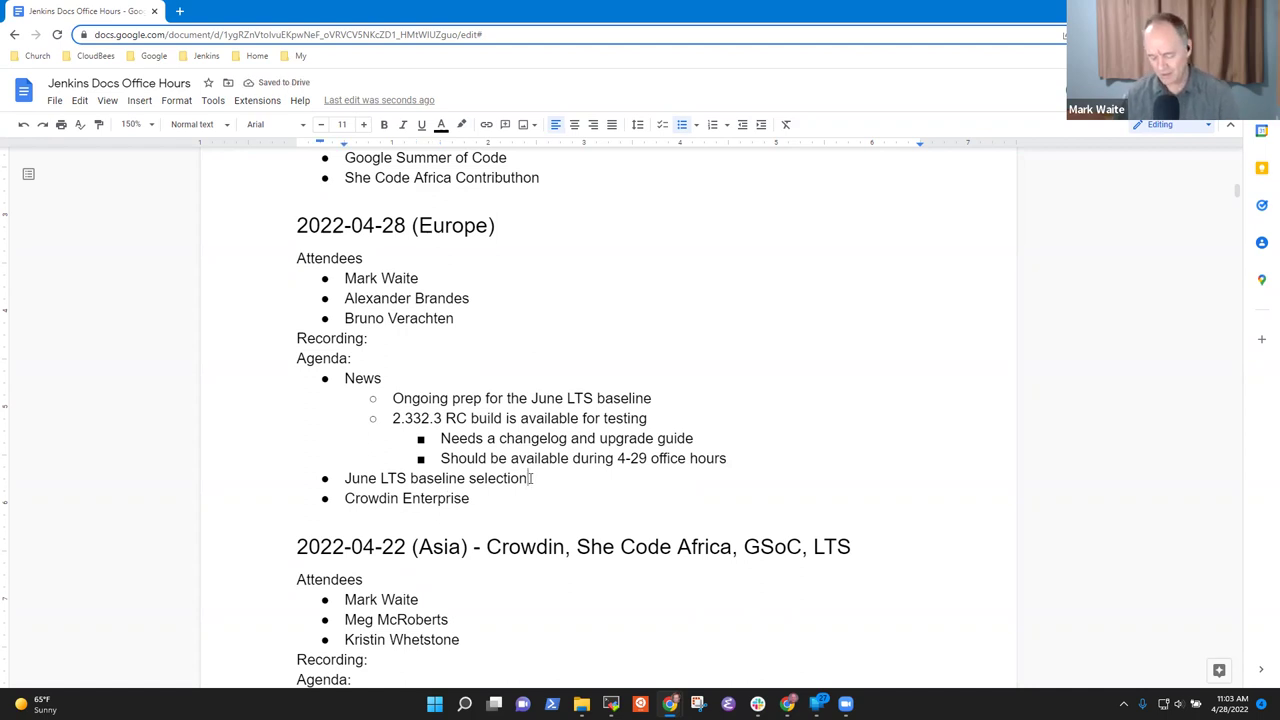
{"action": "key", "text": "Return"}
{"action": "key", "text": "Tab"}
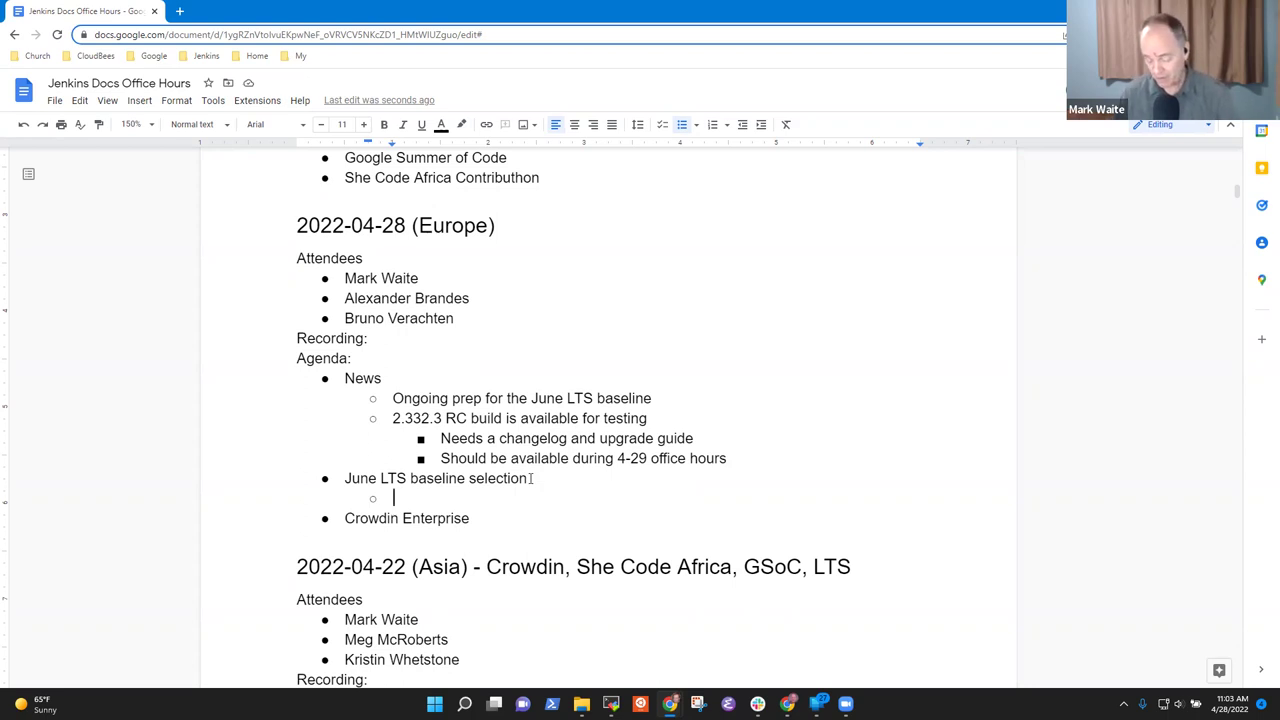
{"action": "type", "text": "Delay "}
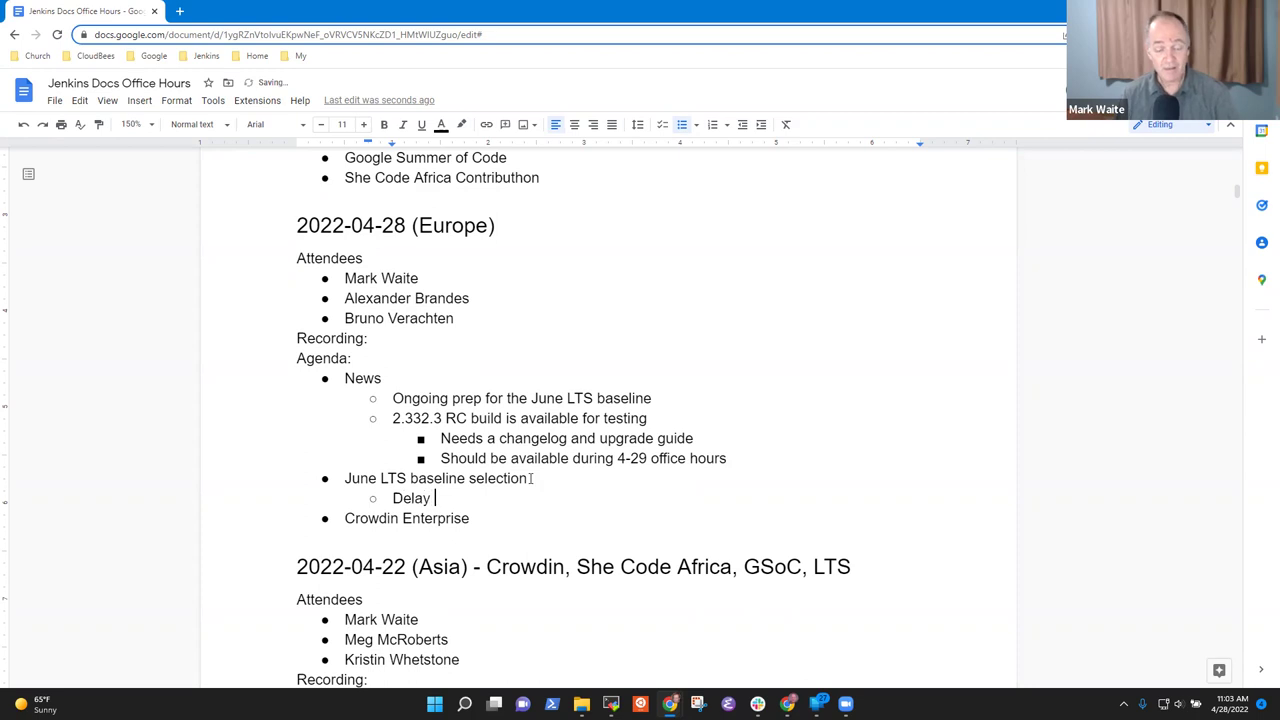
{"action": "type", "text": "baseline ssei"}
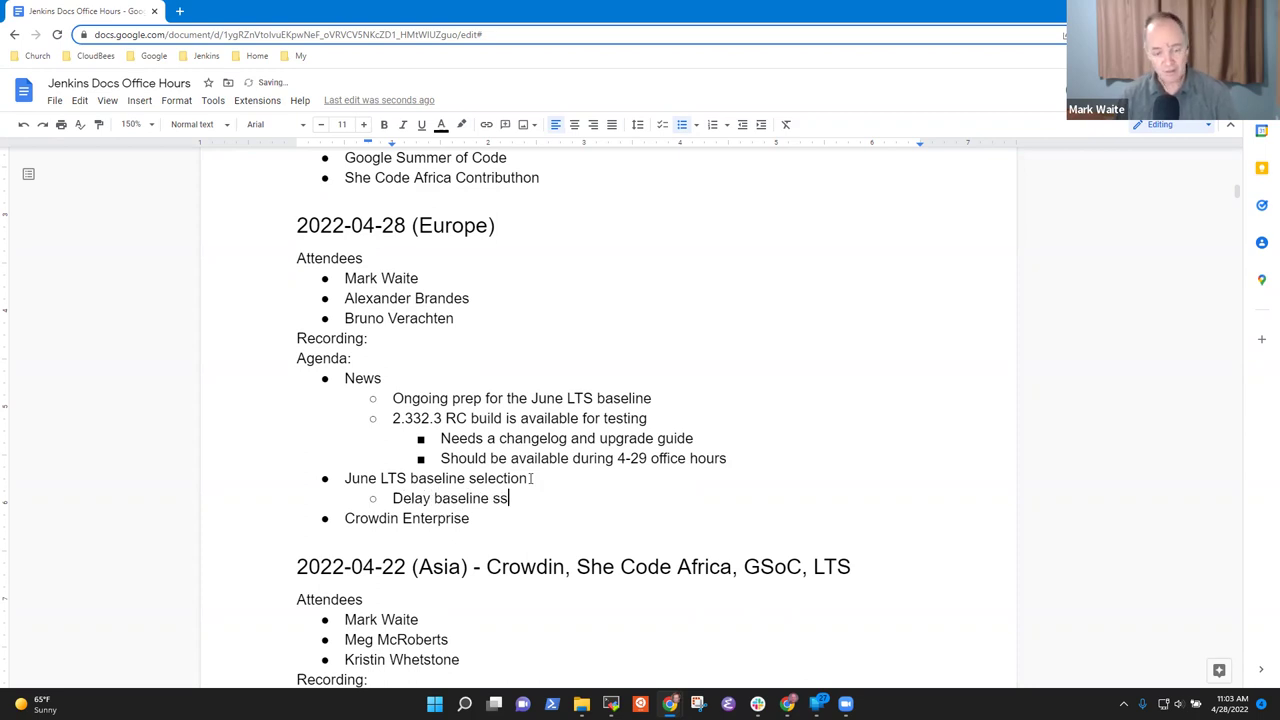
{"action": "key", "text": "BackSpace"}
{"action": "key", "text": "BackSpace"}
{"action": "key", "text": "BackSpace"}
{"action": "type", "text": "le"}
{"action": "key", "text": "BackSpace"}
{"action": "key", "text": "BackSpace"}
{"action": "type", "text": "election while we "}
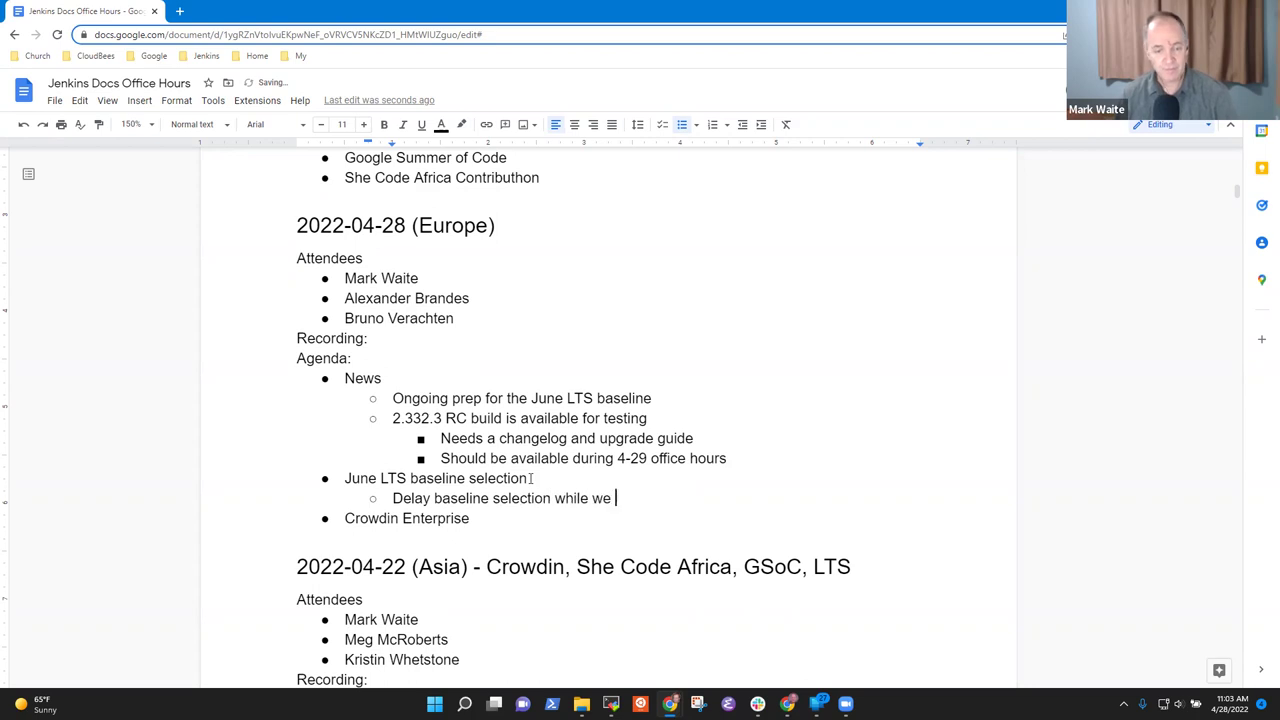
{"action": "type", "text": "stabilize and res"}
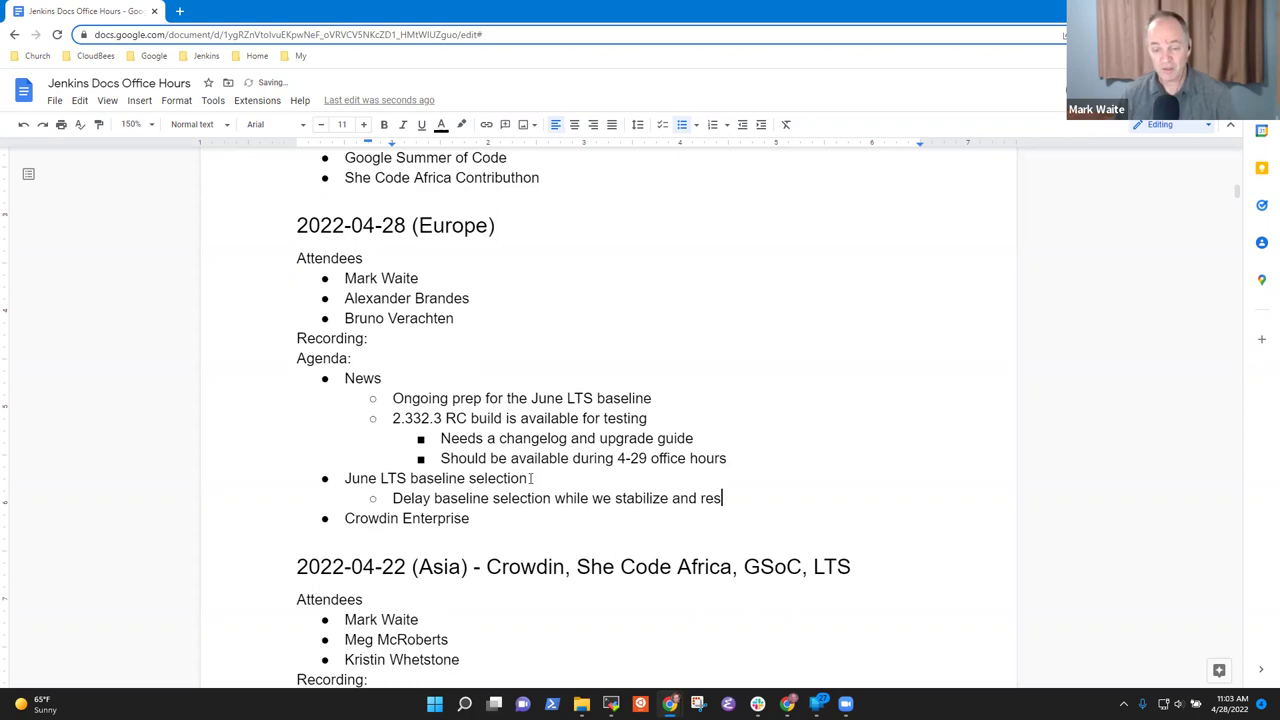
{"action": "type", "text": "olve som"}
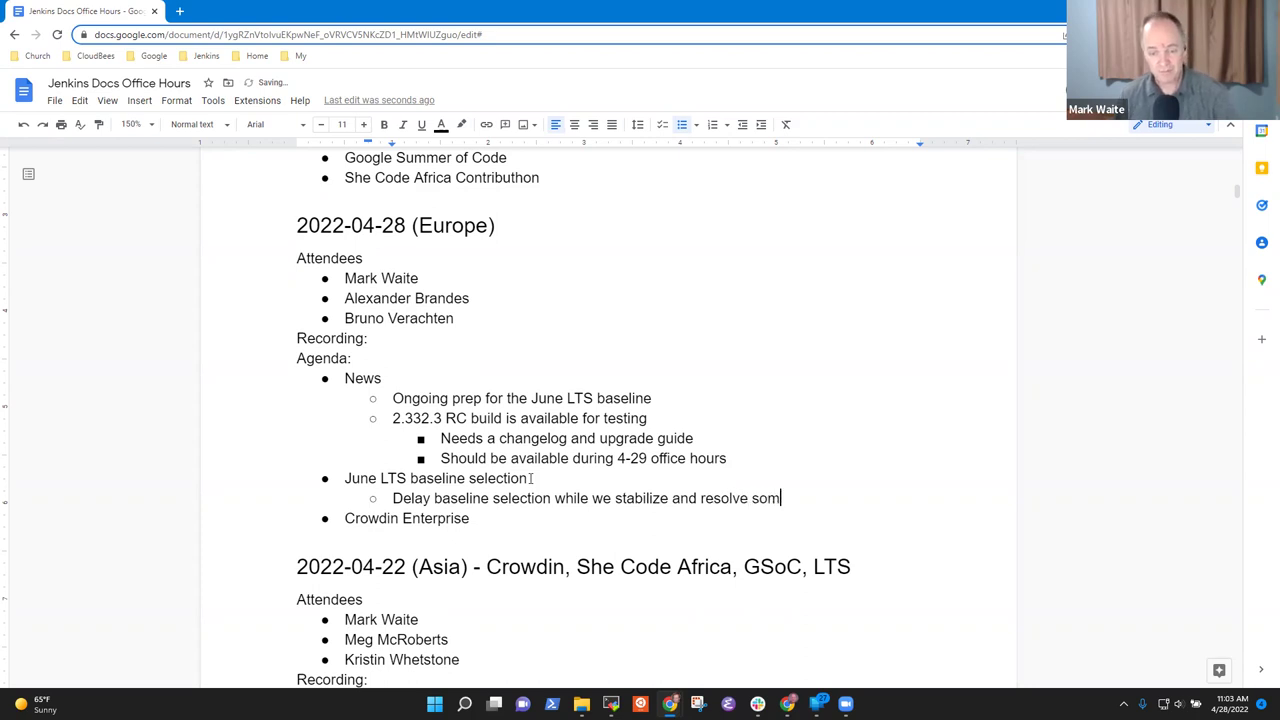
{"action": "key", "text": "BackSpace"}
{"action": "type", "text": "e"}
{"action": "key", "text": "BackSpace"}
{"action": "type", "text": "me regressions"}
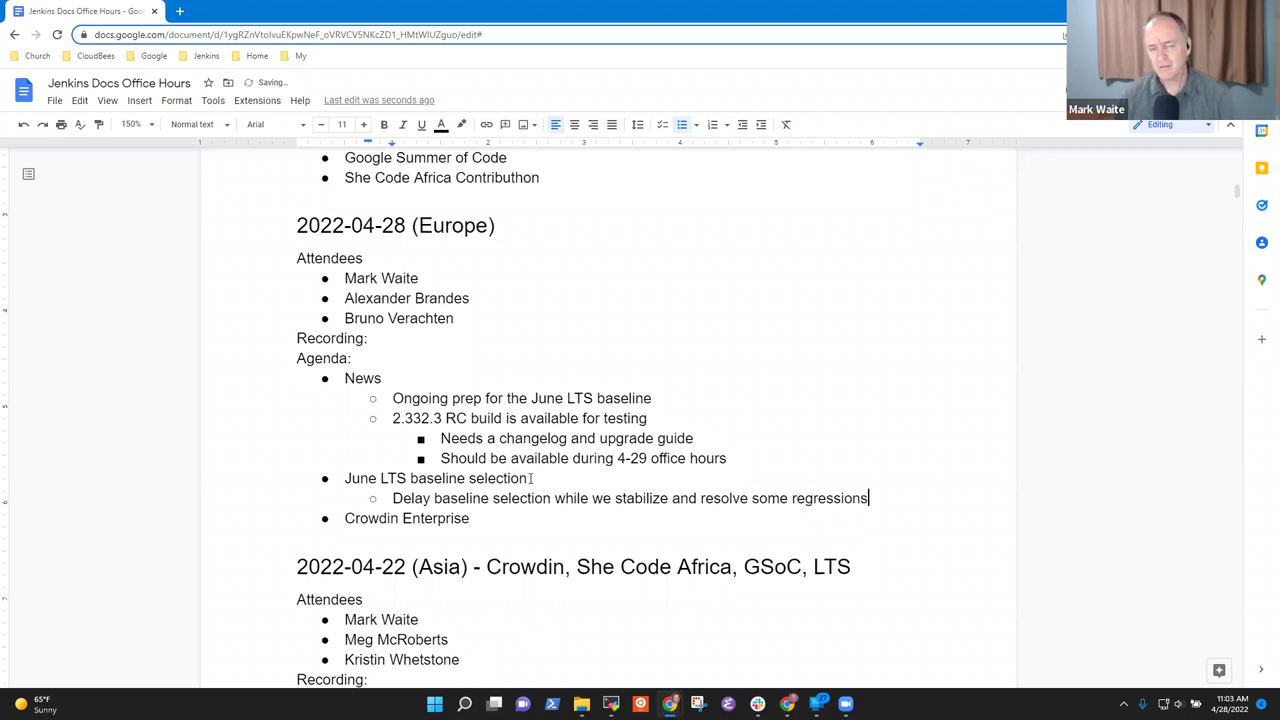
Step: Nest the note "Discussion on the mailing list" one level beneath the item about delaying baseline selection
{"action": "key", "text": "Return"}
{"action": "key", "text": "Tab"}
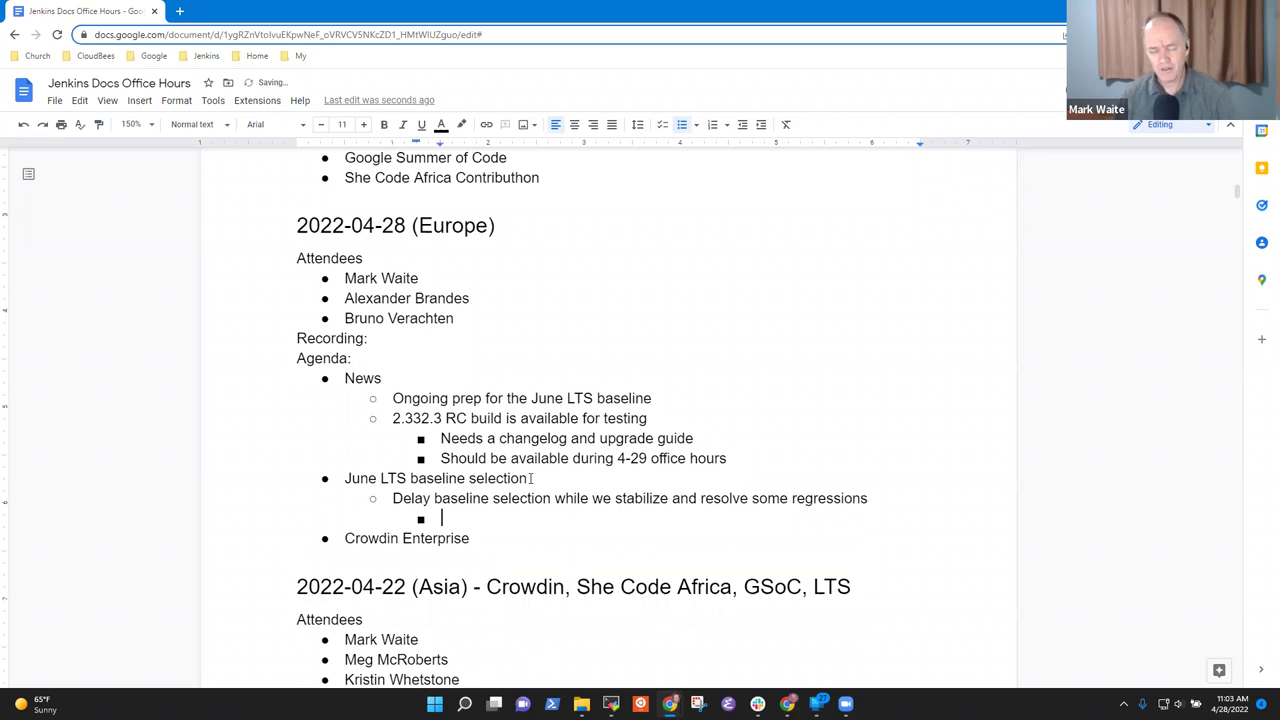
{"action": "type", "text": "Discussion "}
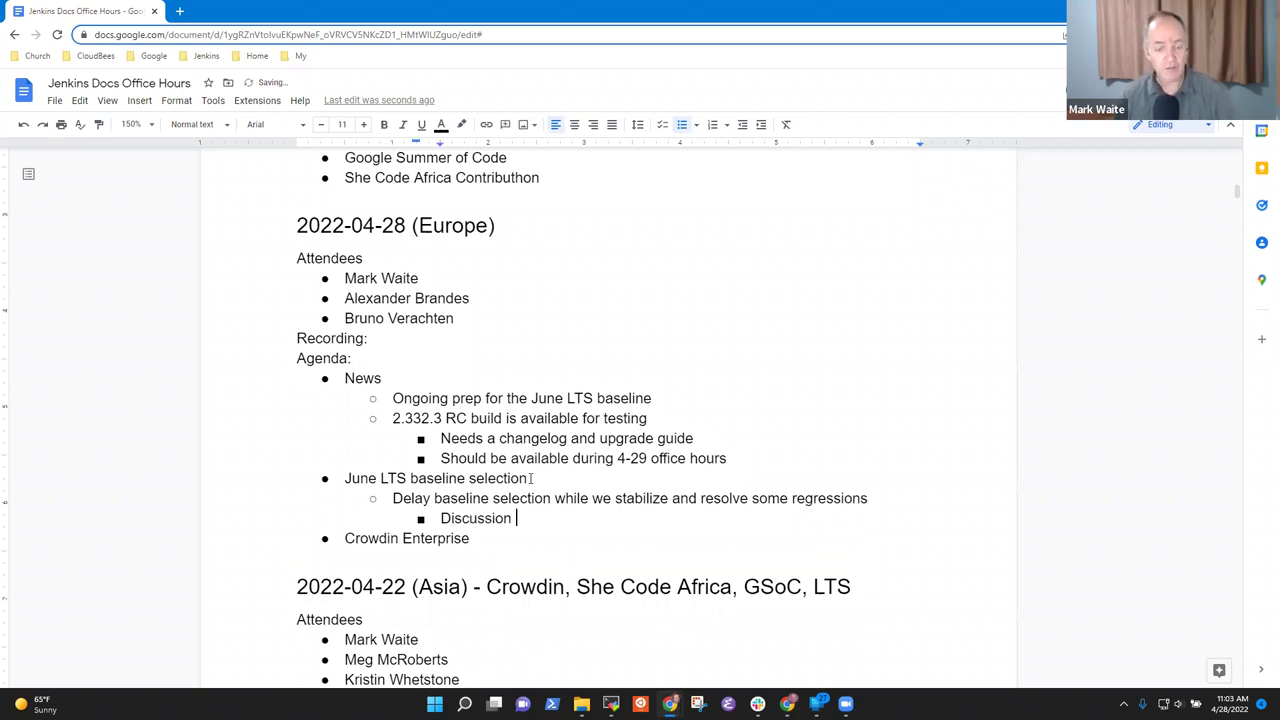
{"action": "type", "text": "on the mailing list"}
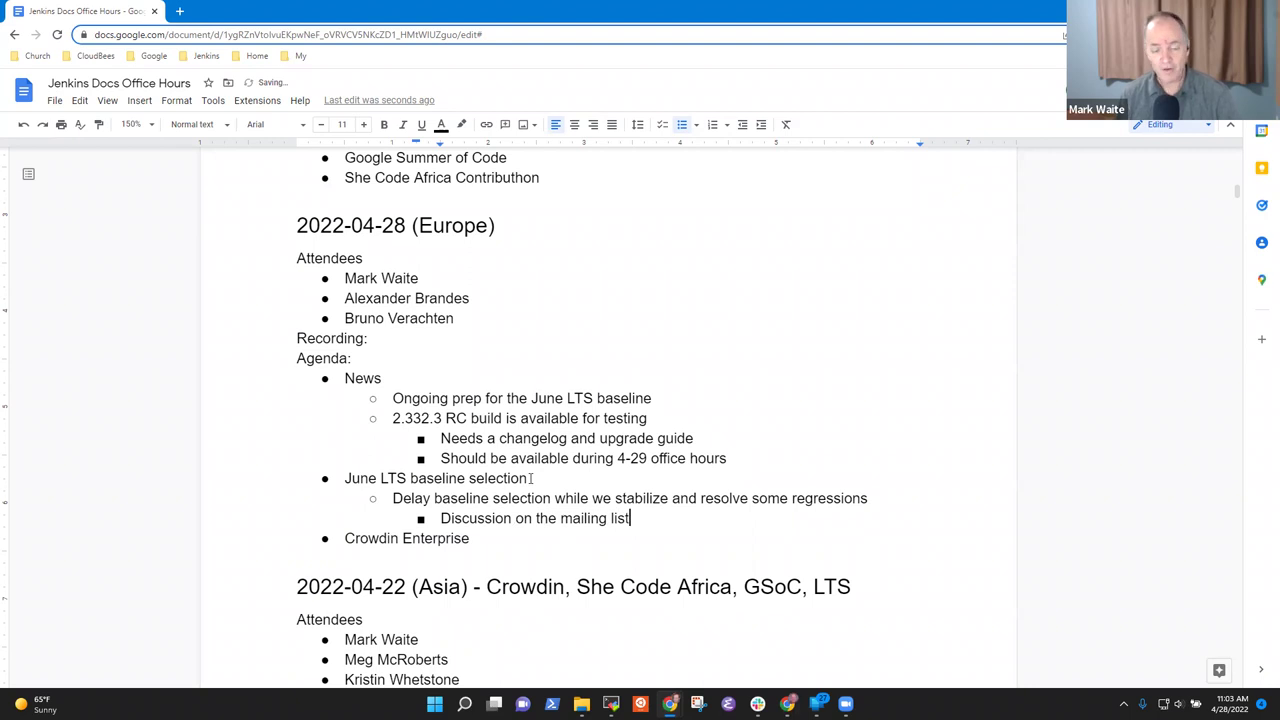
Step: Add a note at the same level as the mailing list one reading "2-3 open issues that worry", ending with the note-taker's first name
{"action": "key", "text": "Return"}
{"action": "key", "text": "shift+Tab"}
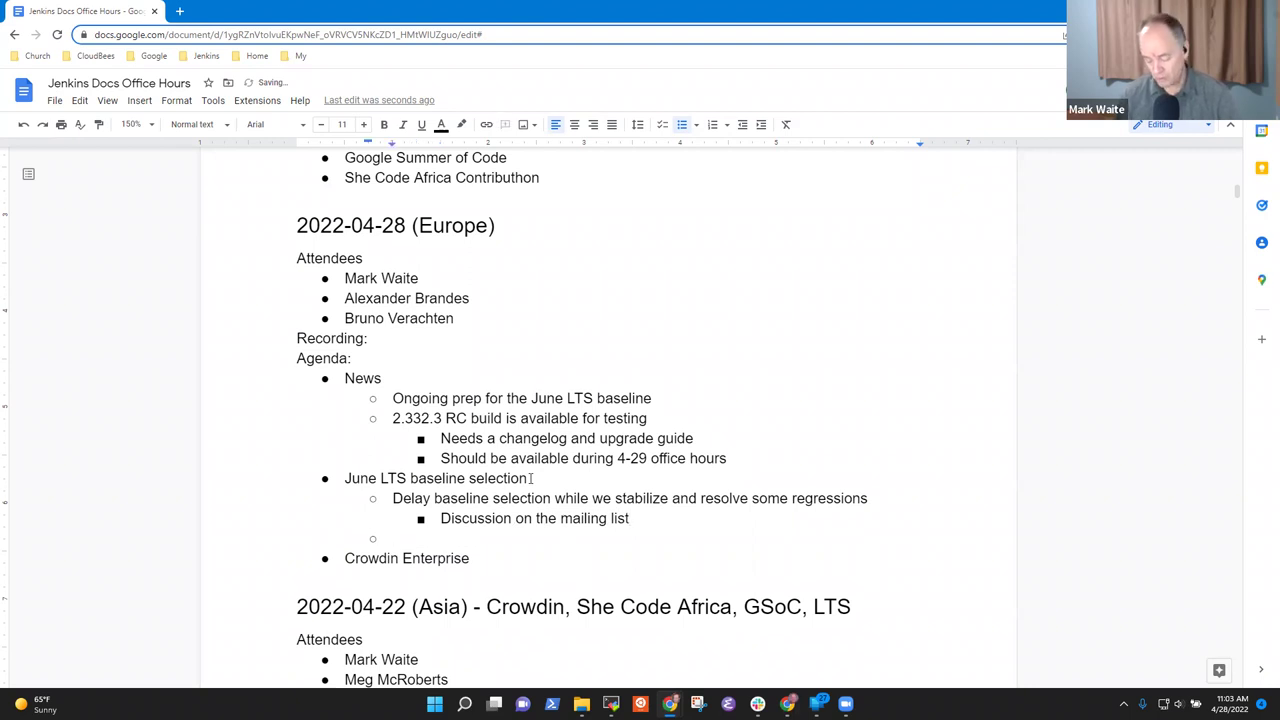
{"action": "key", "text": "Tab"}
{"action": "type", "text": "It"}
{"action": "key", "text": "BackSpace"}
{"action": "key", "text": "BackSpace"}
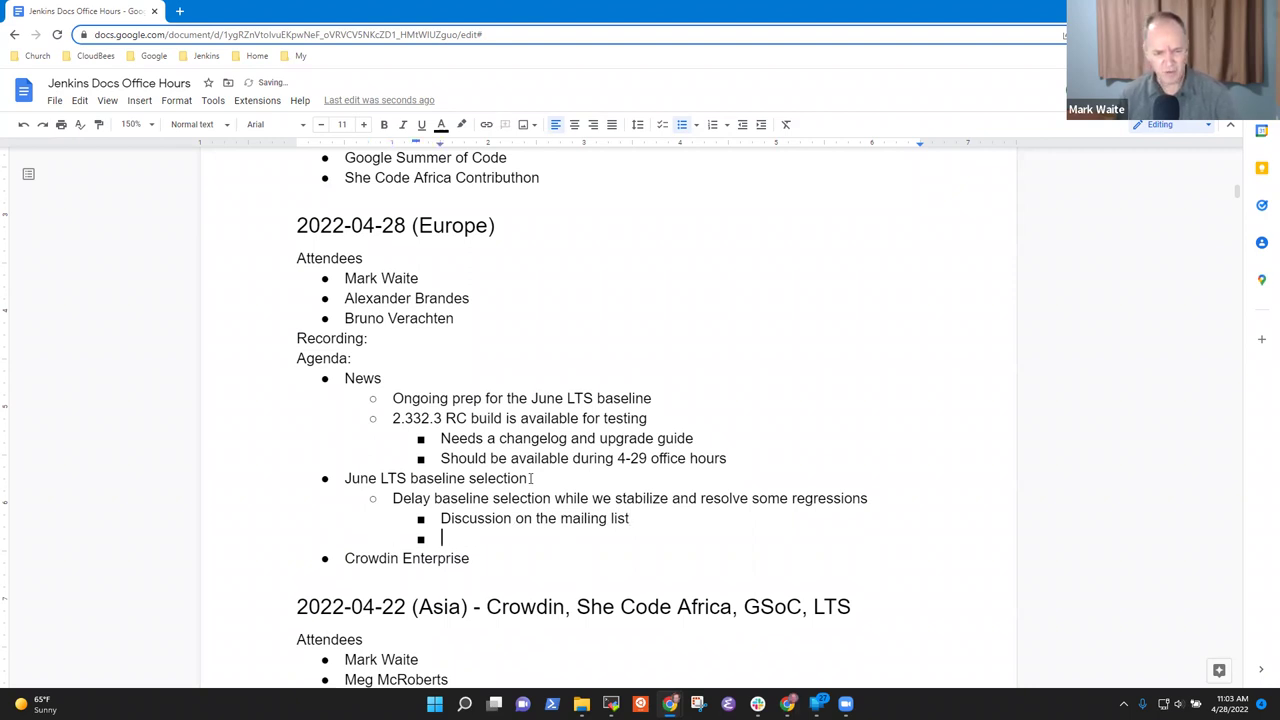
{"action": "type", "text": "2-03"}
{"action": "key", "text": "BackSpace"}
{"action": "key", "text": "BackSpace"}
{"action": "type", "text": "3 "}
{"action": "type", "text": "w"}
{"action": "key", "text": "BackSpace"}
{"action": "type", "text": "lo"}
{"action": "key", "text": "BackSpace"}
{"action": "key", "text": "BackSpace"}
{"action": "type", "text": "open co"}
{"action": "key", "text": "BackSpace"}
{"action": "key", "text": "BackSpace"}
{"action": "type", "text": "issues that woor"}
{"action": "key", "text": "BackSpace"}
{"action": "key", "text": "BackSpace"}
{"action": "type", "text": "rry"}
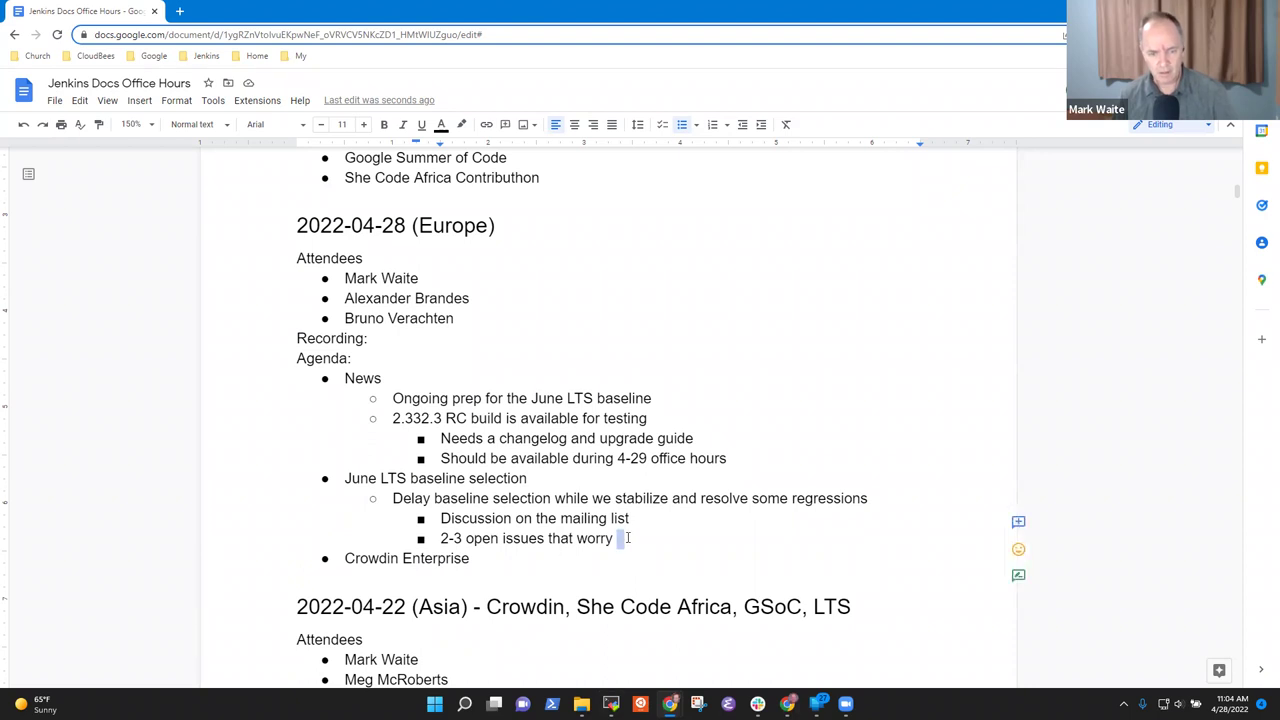
{"action": "type", "text": "Mark"}
Step: Nest two items beneath the open issues note: "Regression that is proposed to revert" and "2-3 UI regressions"
{"action": "key", "text": "Return"}
{"action": "key", "text": "Tab"}
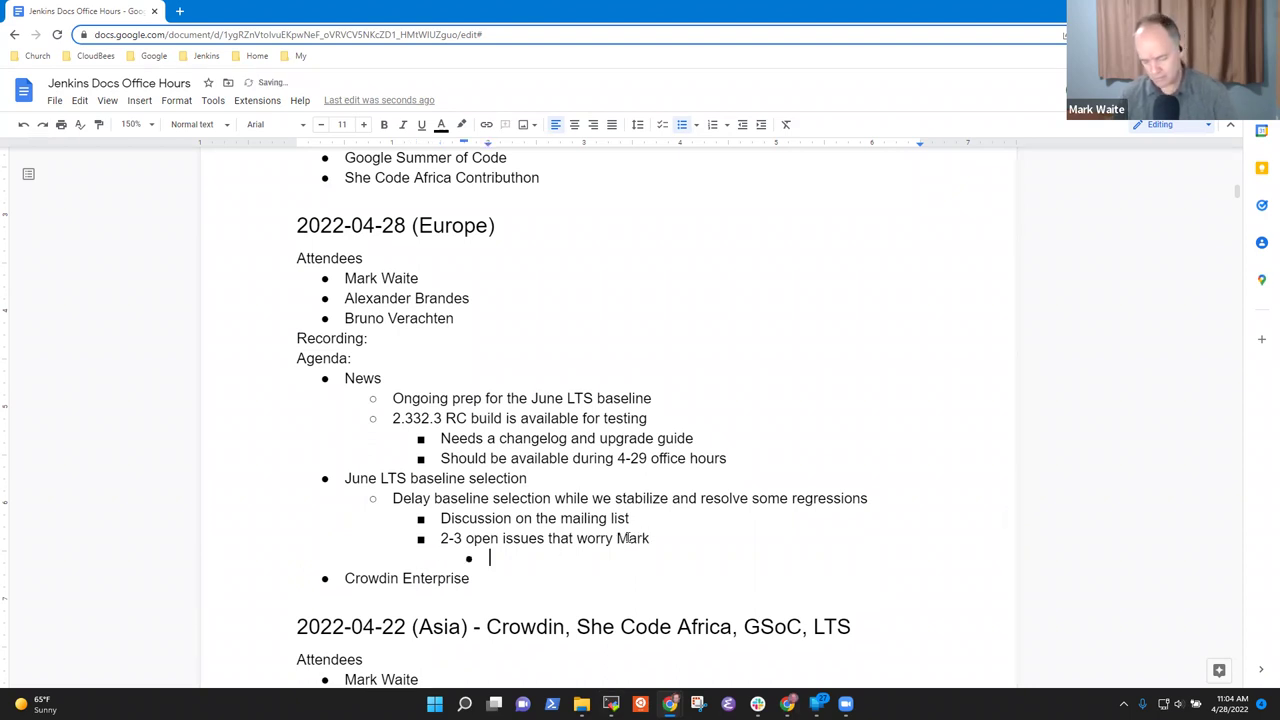
{"action": "type", "text": "Regression that is proposed"}
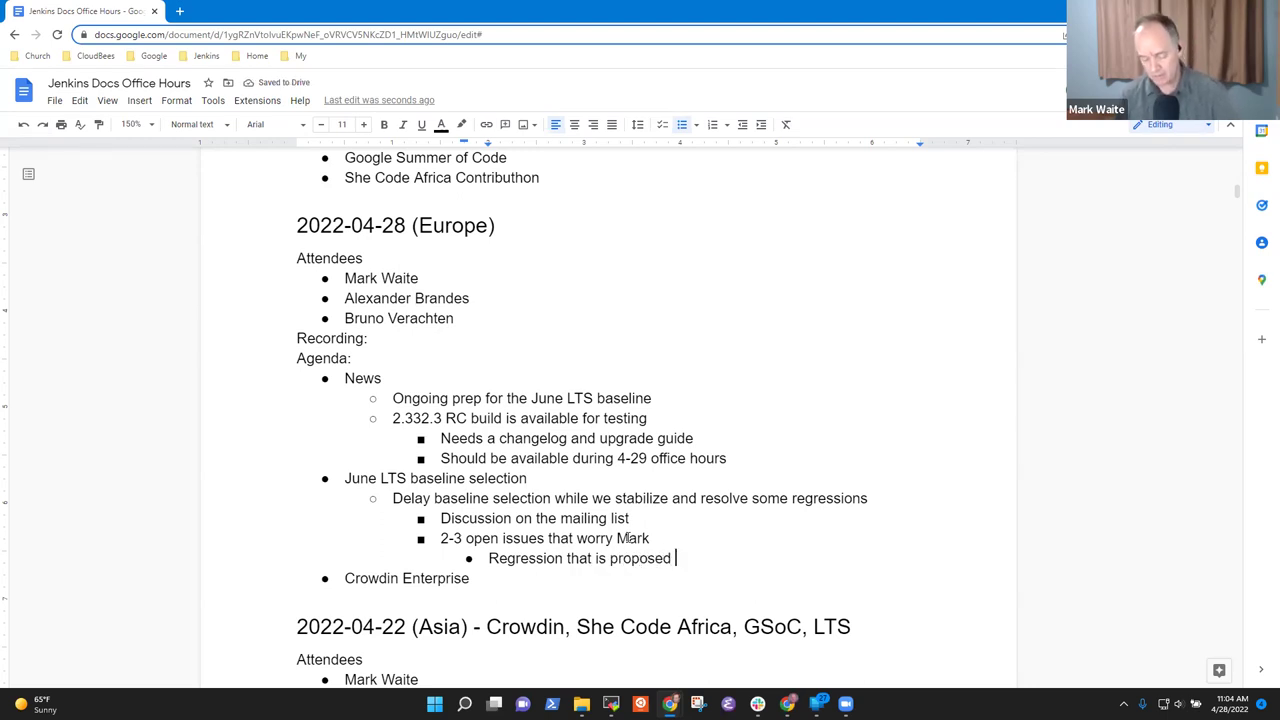
{"action": "type", "text": " to revert"}
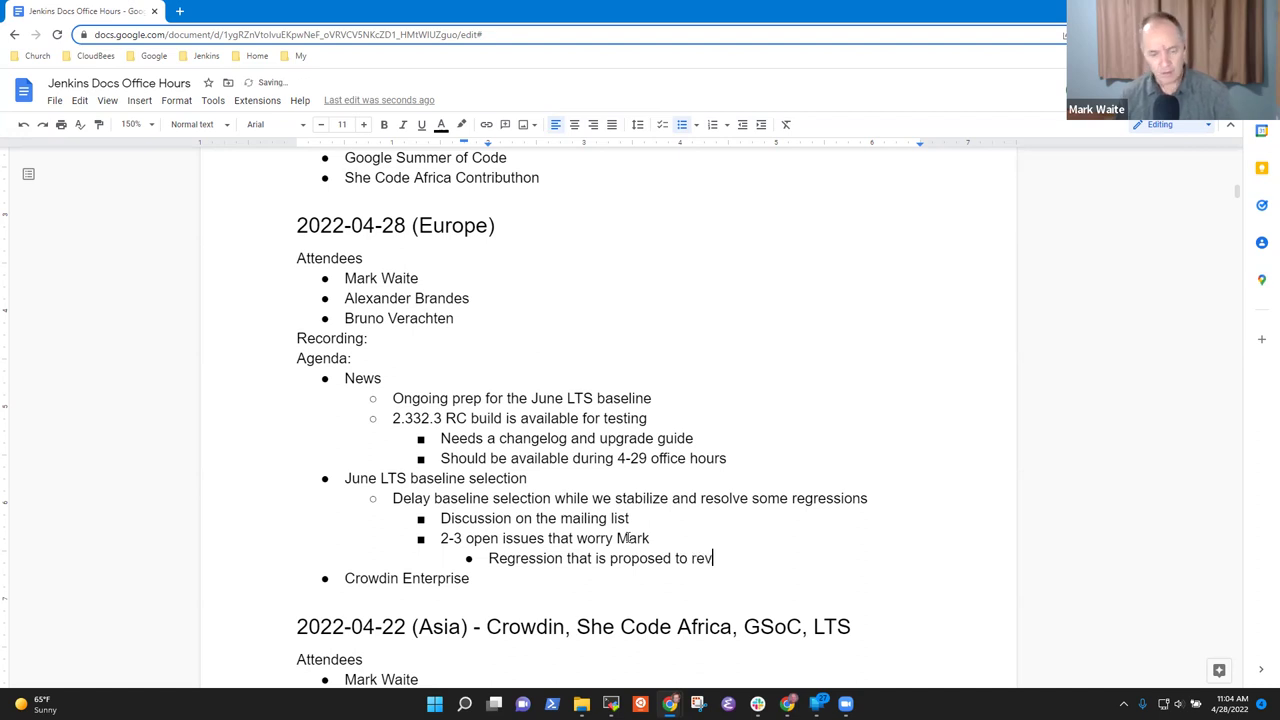
{"action": "key", "text": "Return"}
{"action": "type", "text": "2-3 UI r"}
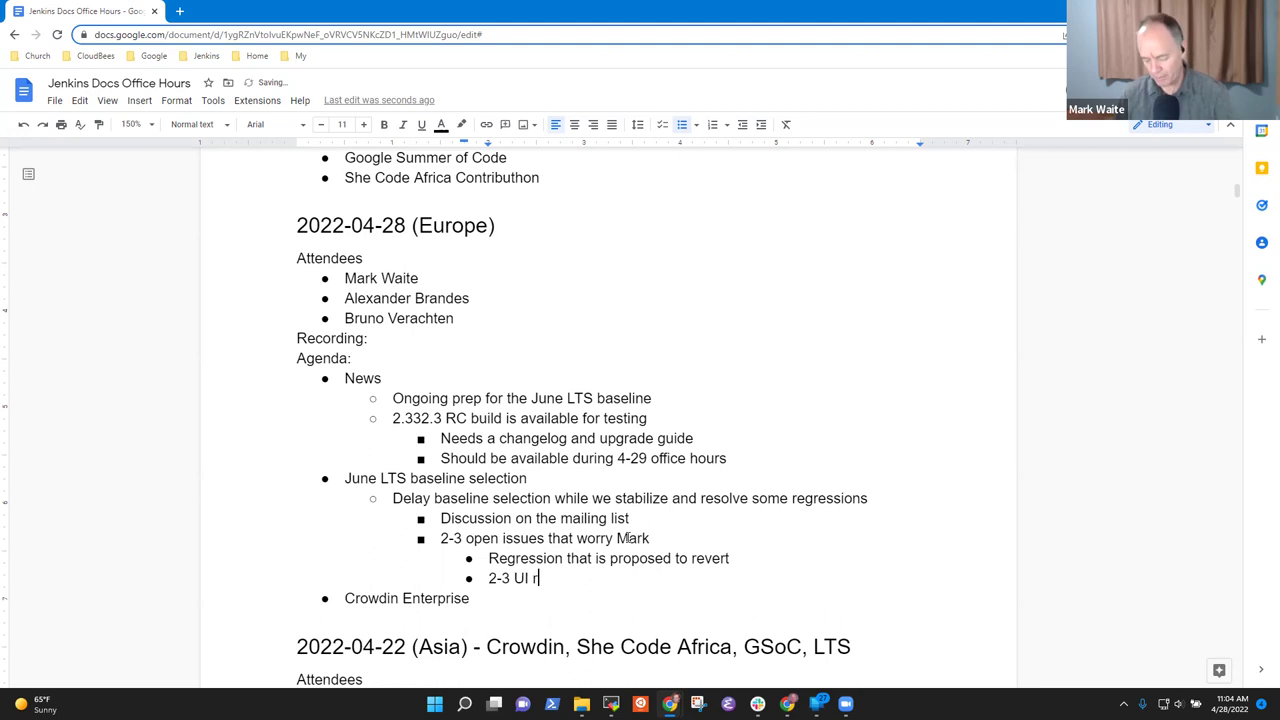
{"action": "type", "text": "egressions"}
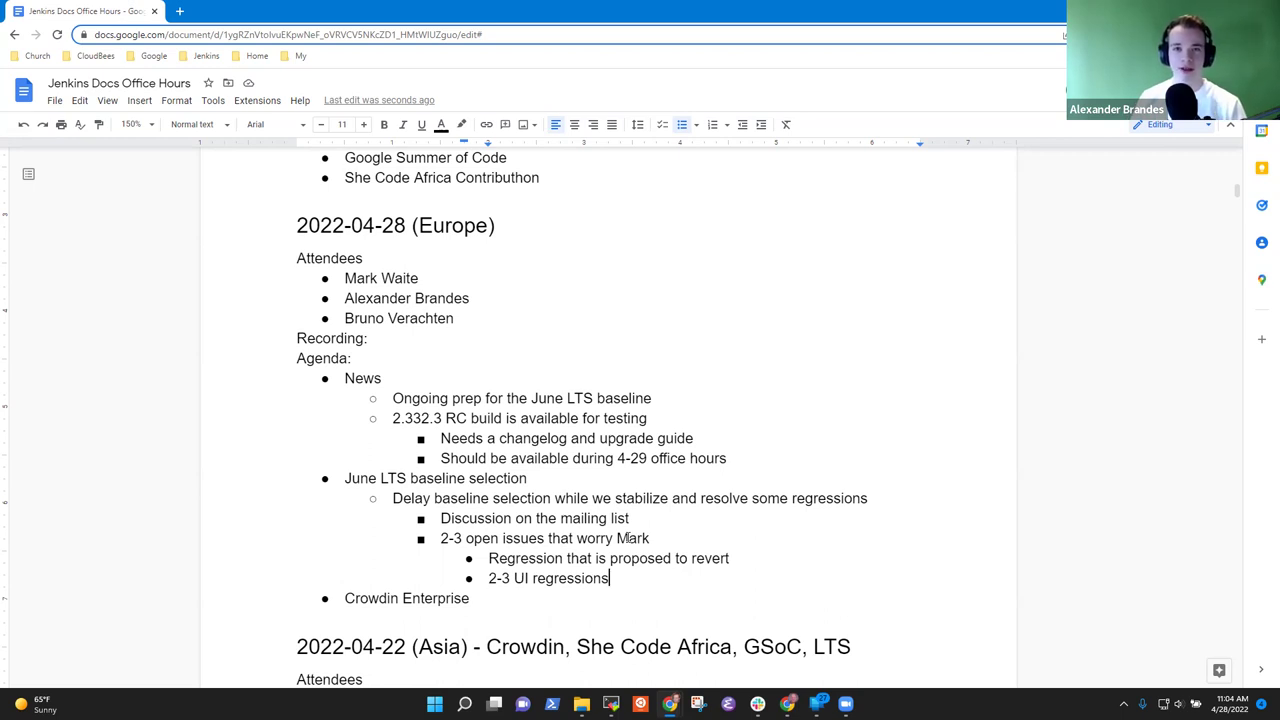
Step: One level up, add the note "Tracking regressions on the dashboard, but many are long-lived and not a real threat to the LTS"
{"action": "key", "text": "Return"}
{"action": "key", "text": "shift+Tab"}
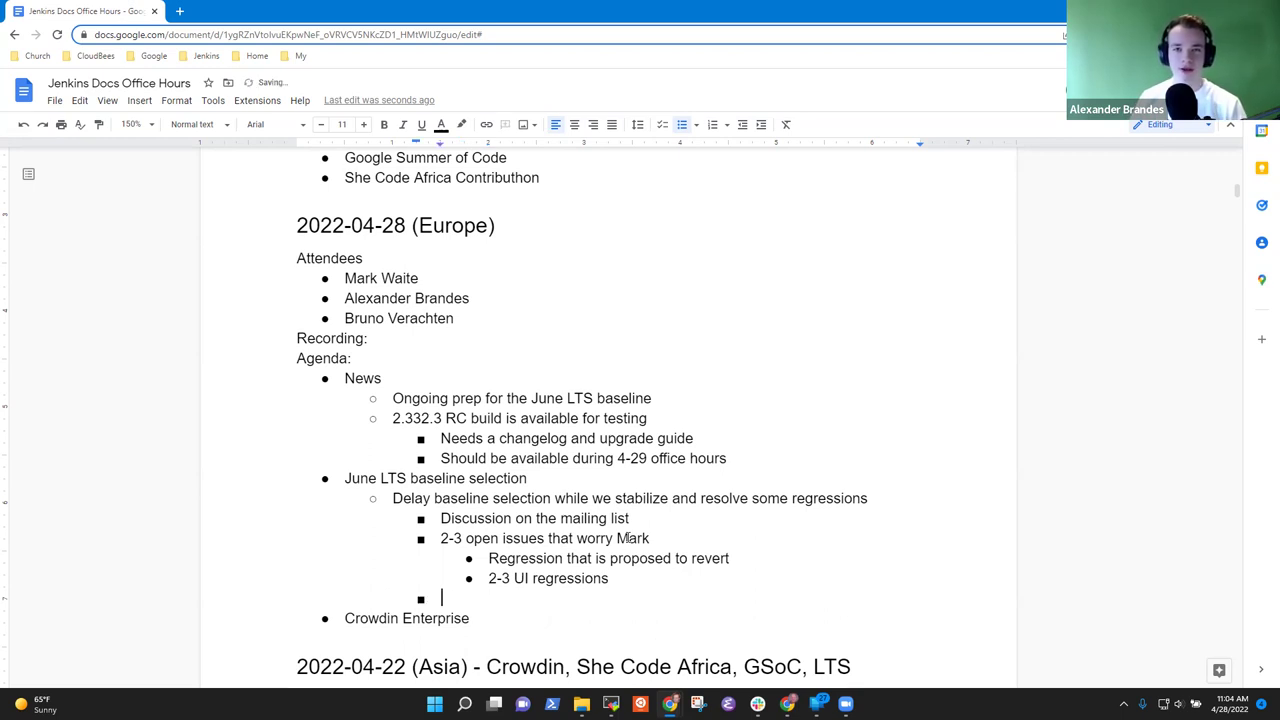
{"action": "type", "text": "Tracking"}
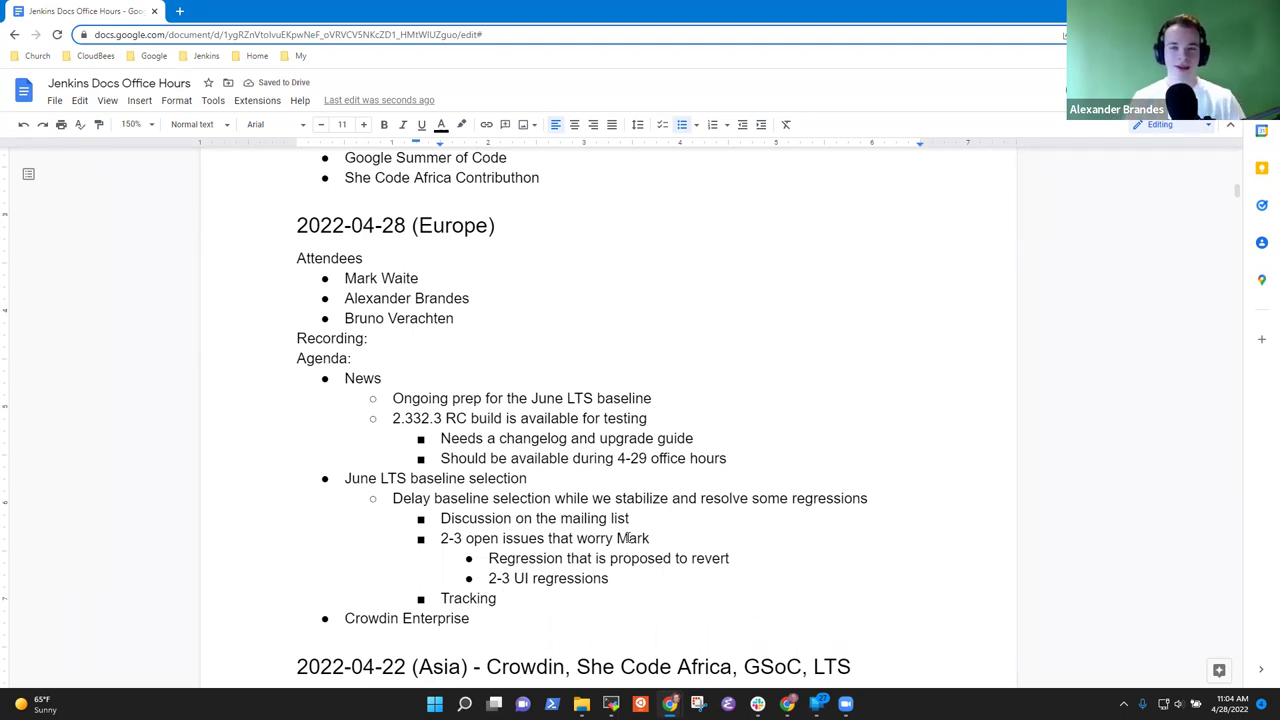
{"action": "type", "text": " regressions on the dask"}
{"action": "key", "text": "BackSpace"}
{"action": "type", "text": "hboard, but many are"}
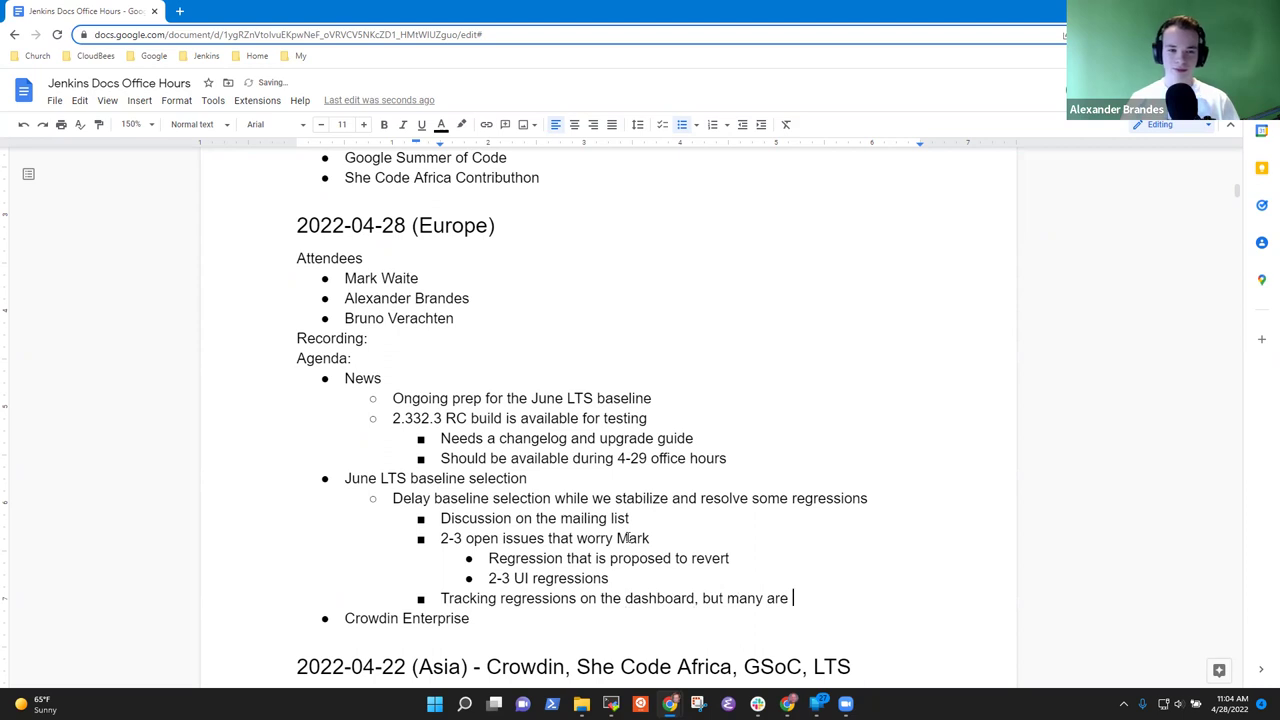
{"action": "type", "text": " long-l"}
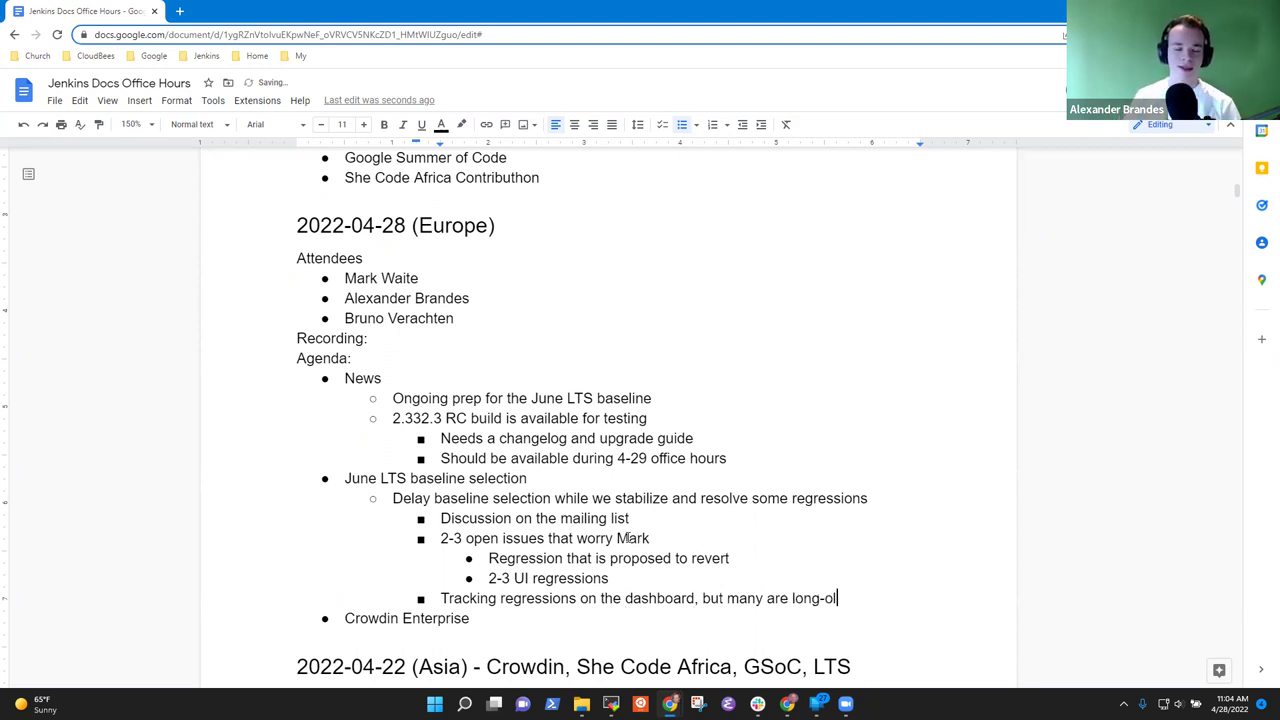
{"action": "type", "text": "ived and "}
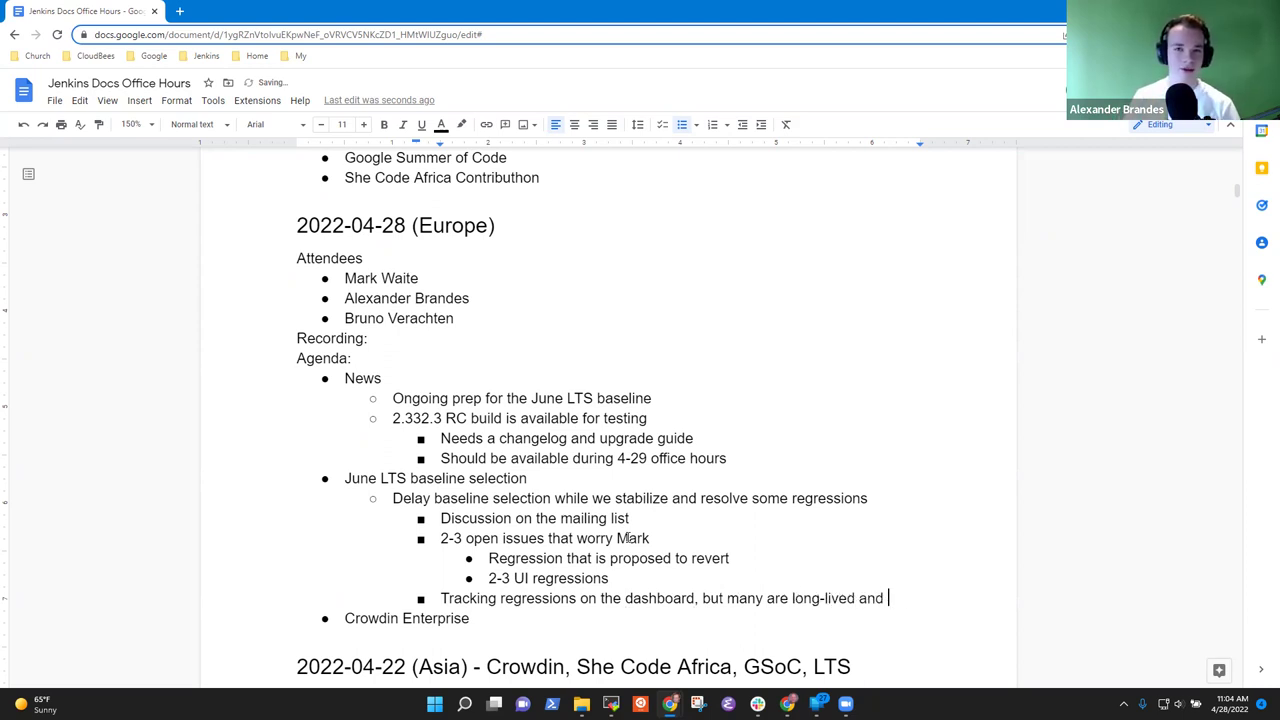
{"action": "type", "text": "not a real threat"}
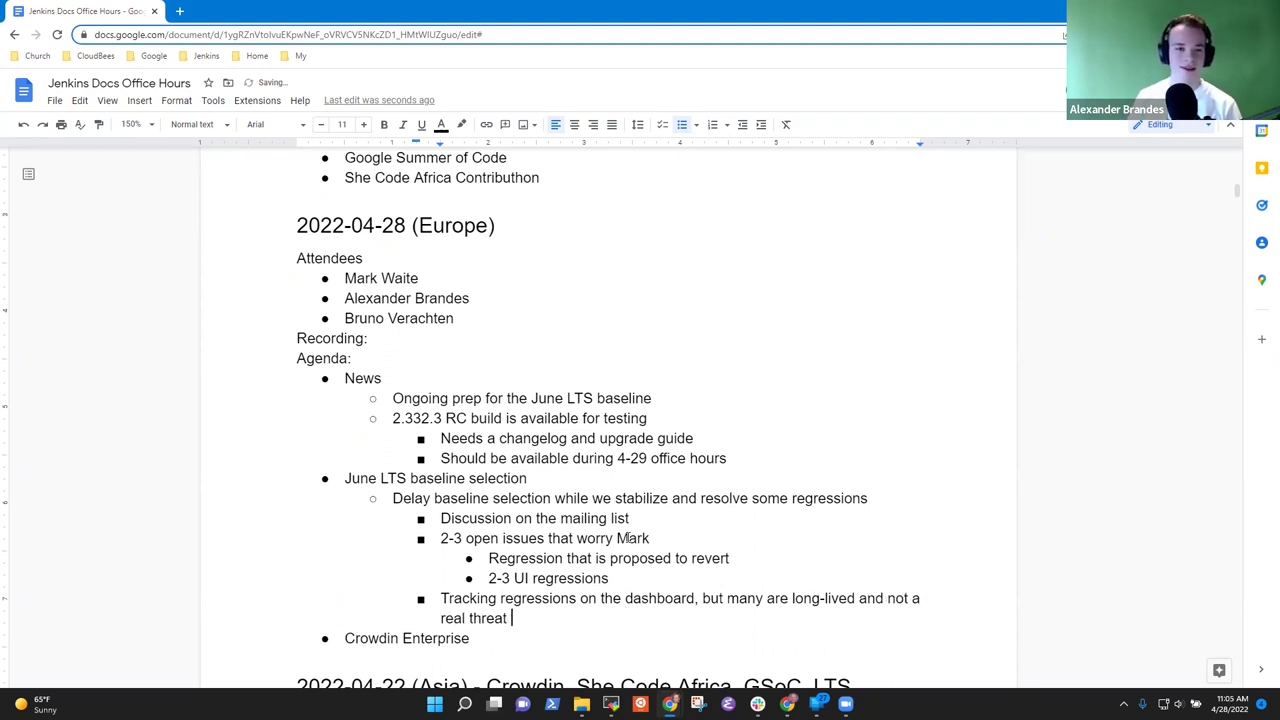
{"action": "type", "text": " to the LTS"}
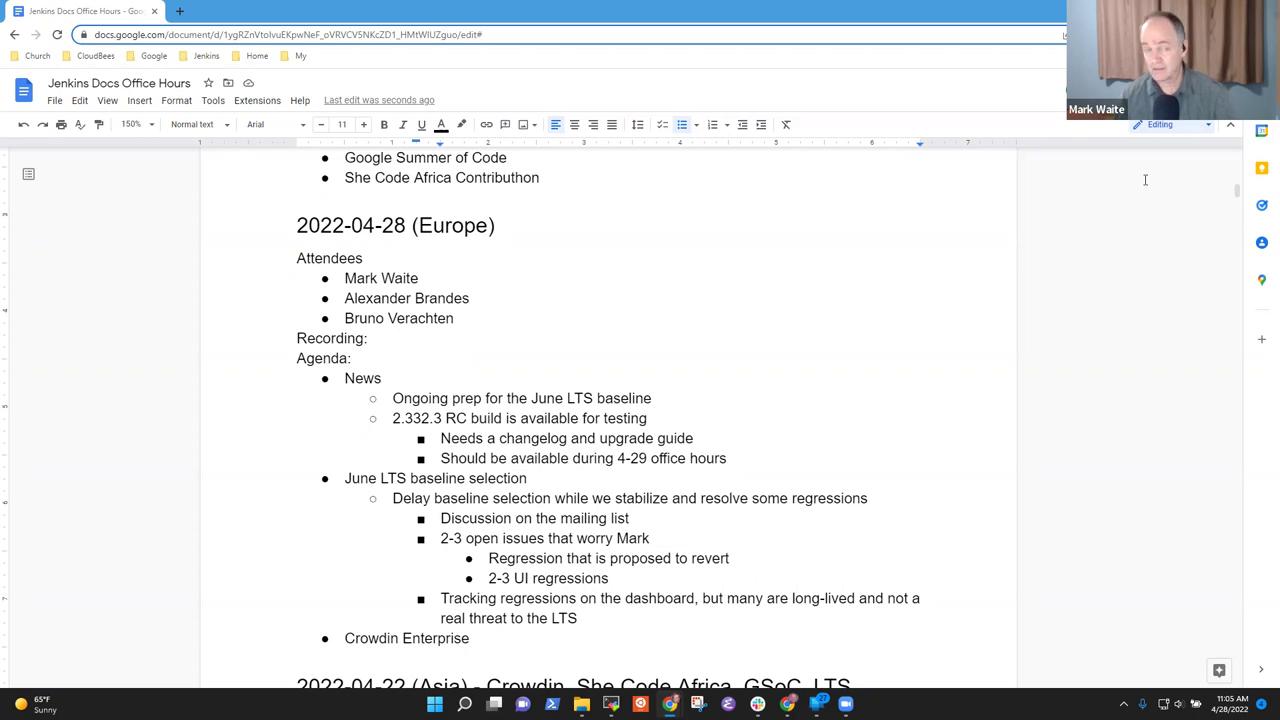
Step: Review the credentials popup, help button alignment and schedule build icon issues on the Open UX regressions dashboard, and return to the meeting notes
{"action": "left_click", "coordinate": [365, 8]}
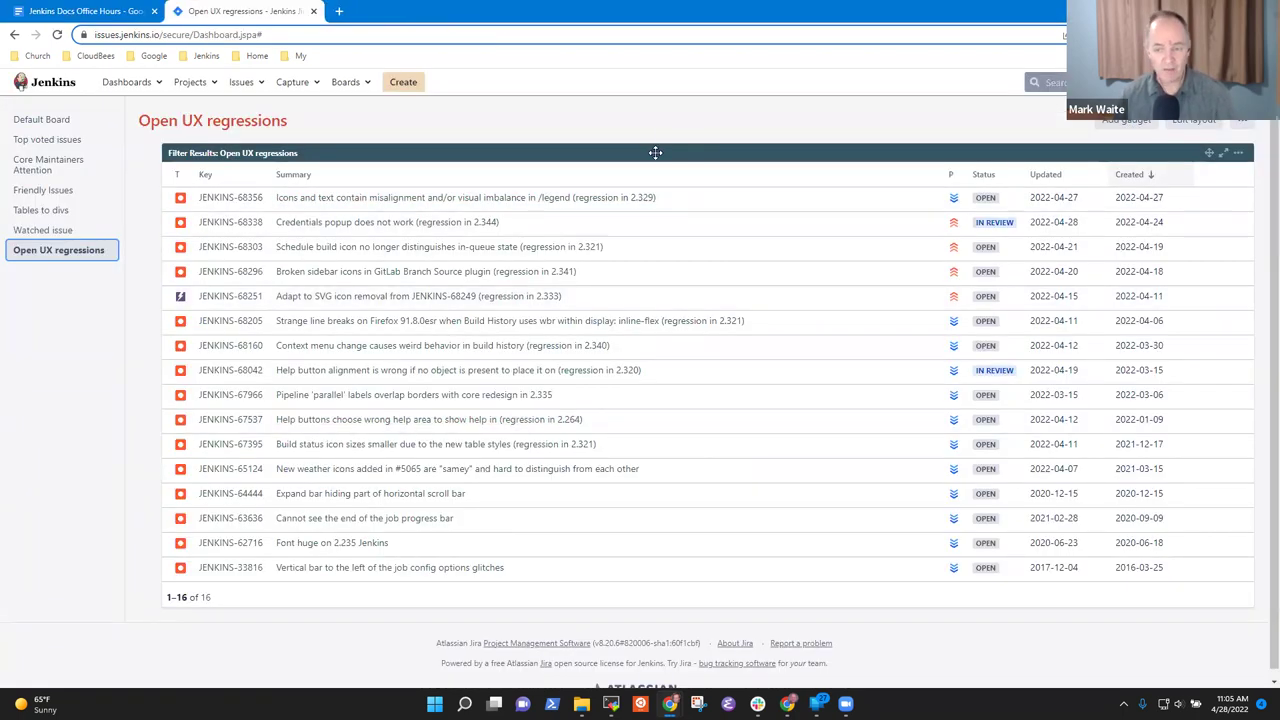
{"action": "key", "text": "ctrl+minus"}
{"action": "key", "text": "ctrl+plus"}
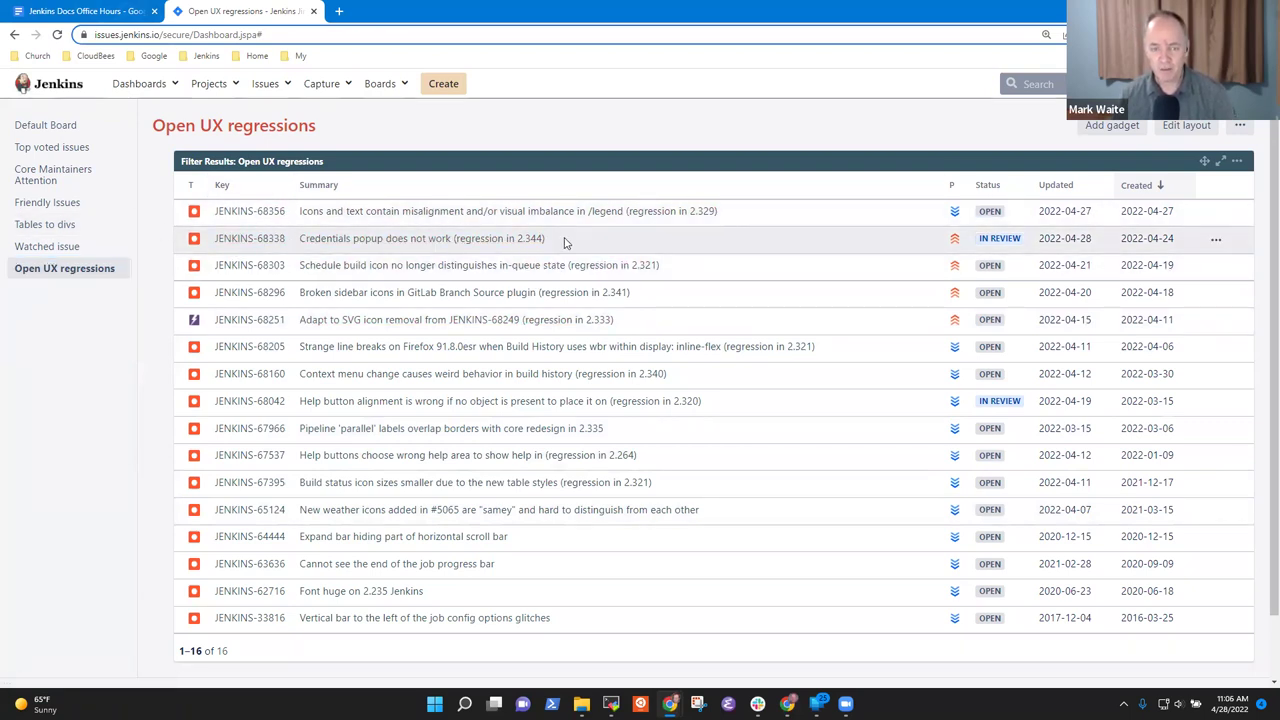
{"action": "left_click_drag", "start_coordinate": [557, 242], "coordinate": [296, 246]}
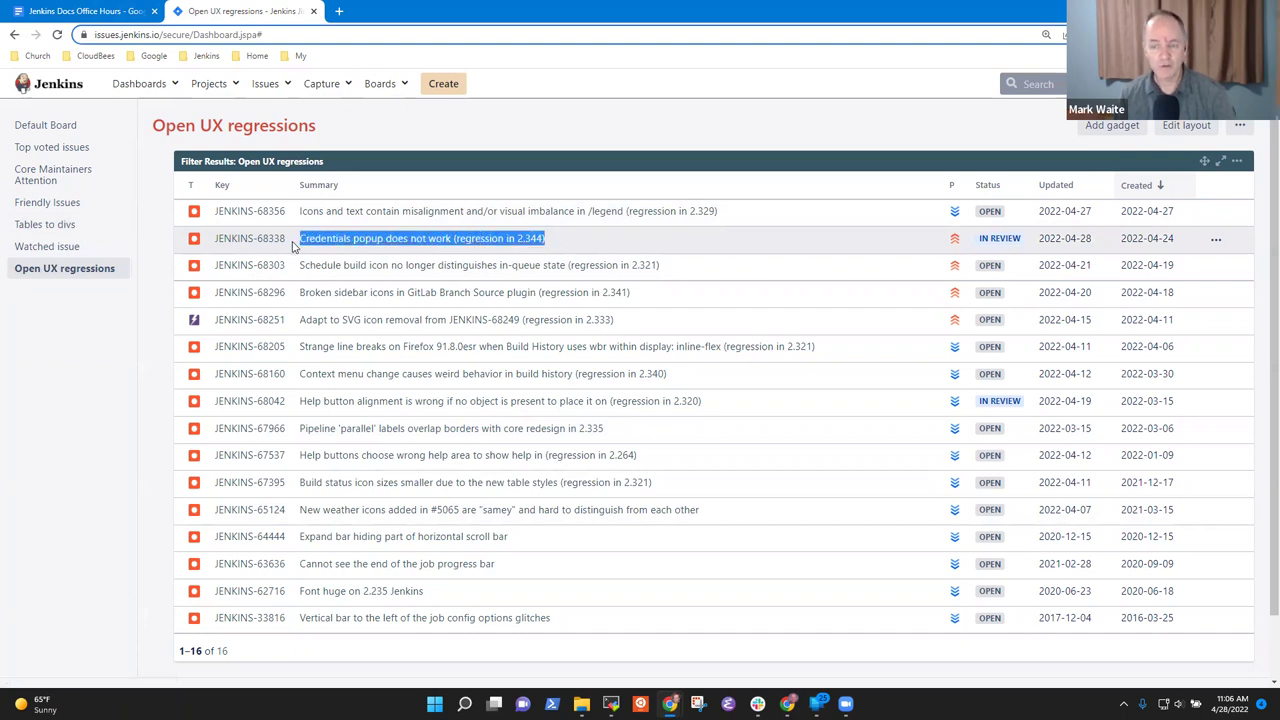
{"action": "left_click", "coordinate": [765, 400]}
{"action": "left_click_drag", "start_coordinate": [704, 401], "coordinate": [291, 406]}
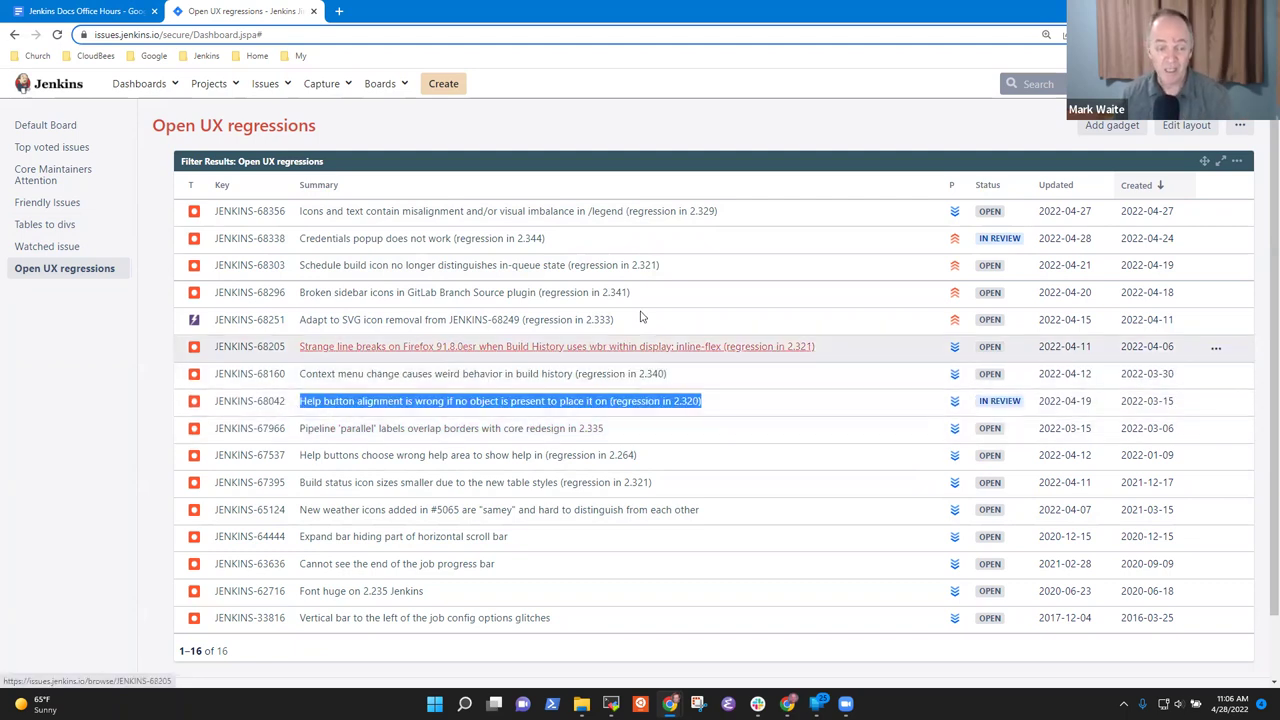
{"action": "left_click_drag", "start_coordinate": [680, 270], "coordinate": [303, 270]}
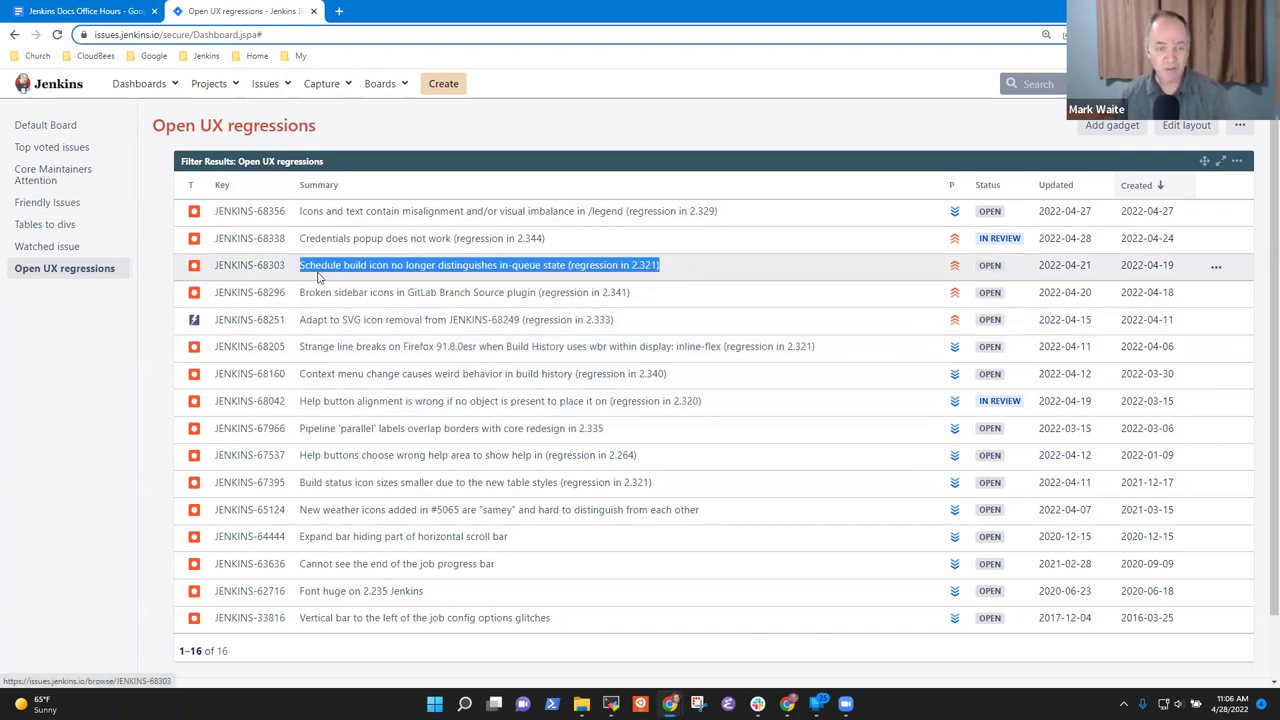
{"action": "left_click", "coordinate": [741, 279]}
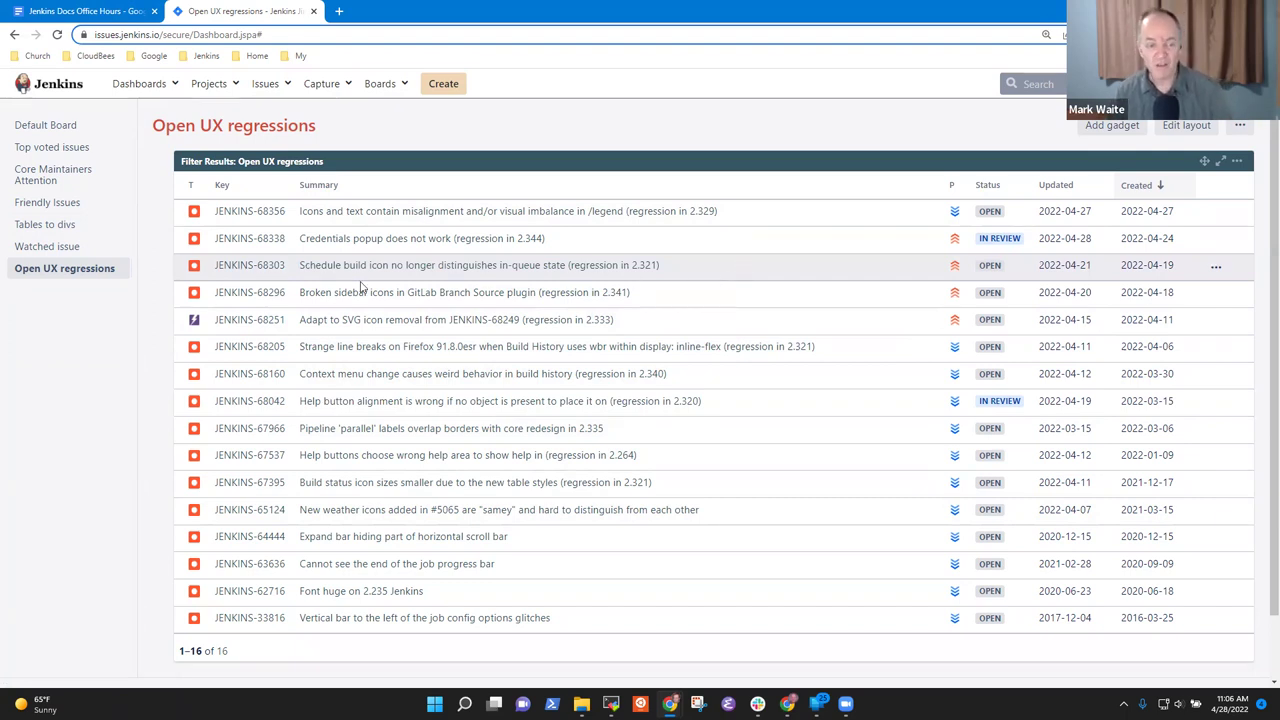
{"action": "left_click", "coordinate": [115, 10]}
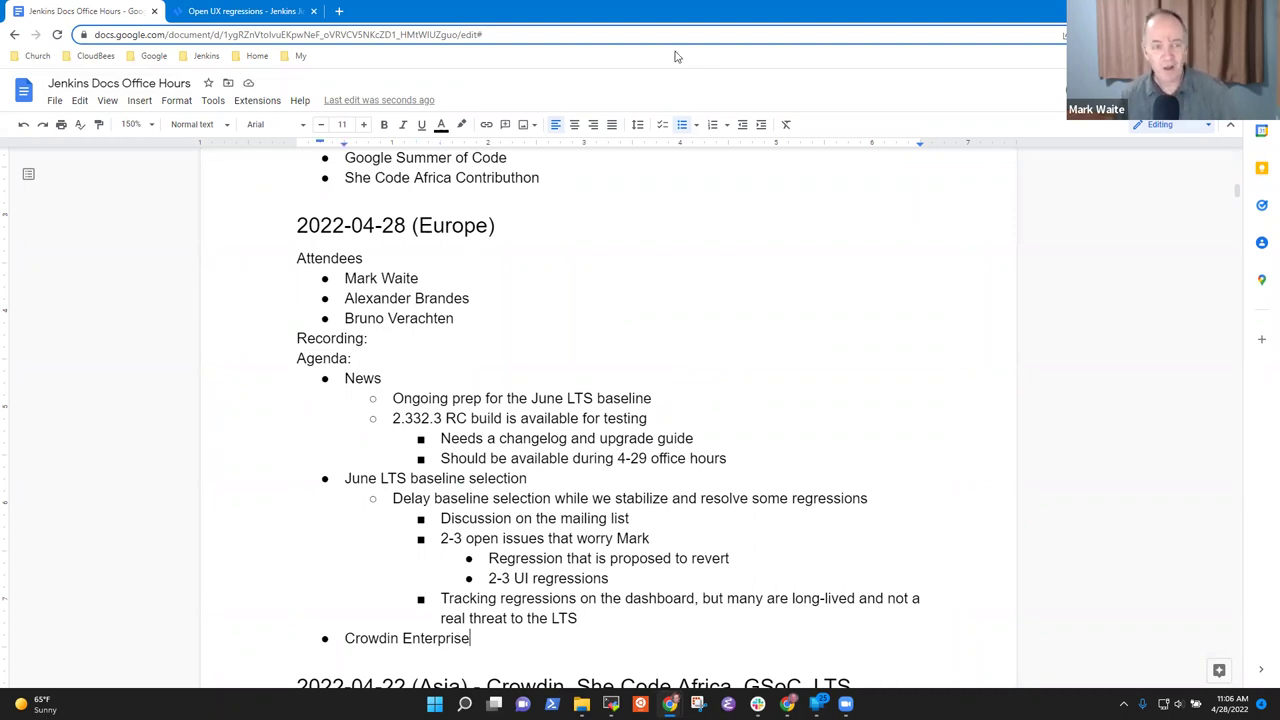
Step: Open crowdin.jenkins.io in a new browser tab and copy its address
{"action": "left_click", "coordinate": [337, 12]}
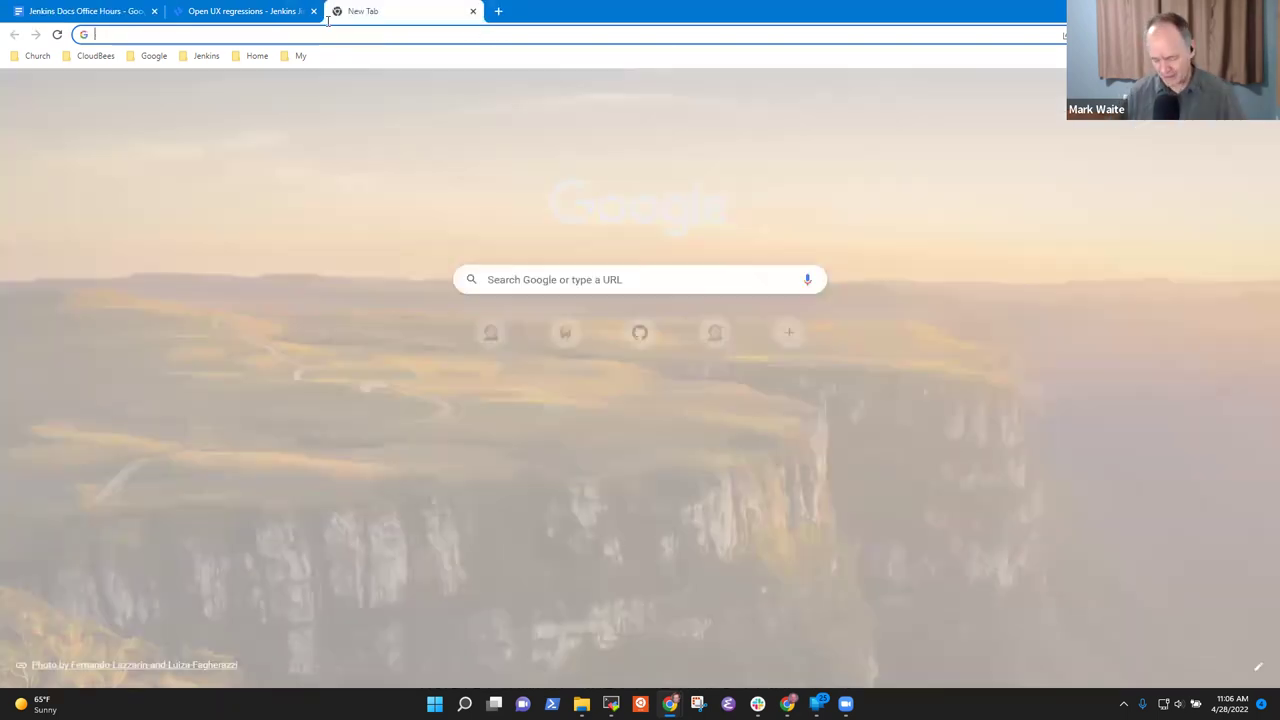
{"action": "type", "text": "crowdin.jenkins.io"}
{"action": "key", "text": "Return"}
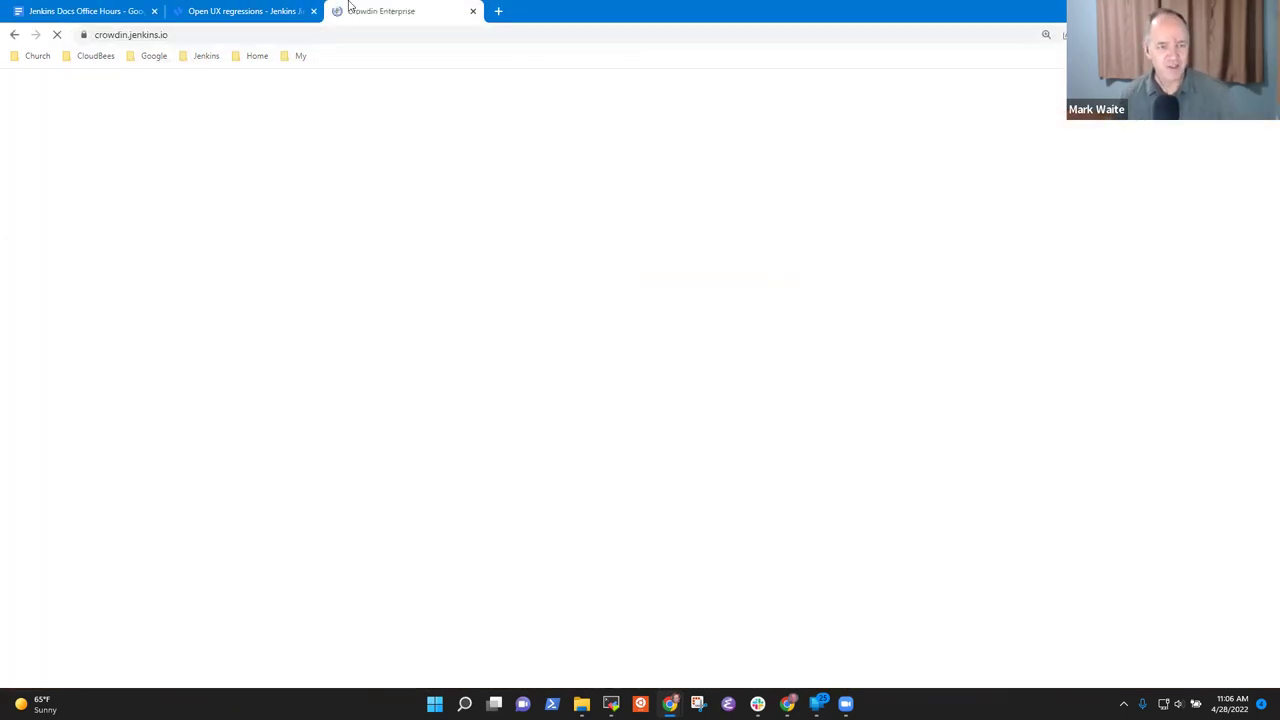
{"action": "left_click", "coordinate": [202, 35]}
{"action": "key", "text": "ctrl+c"}
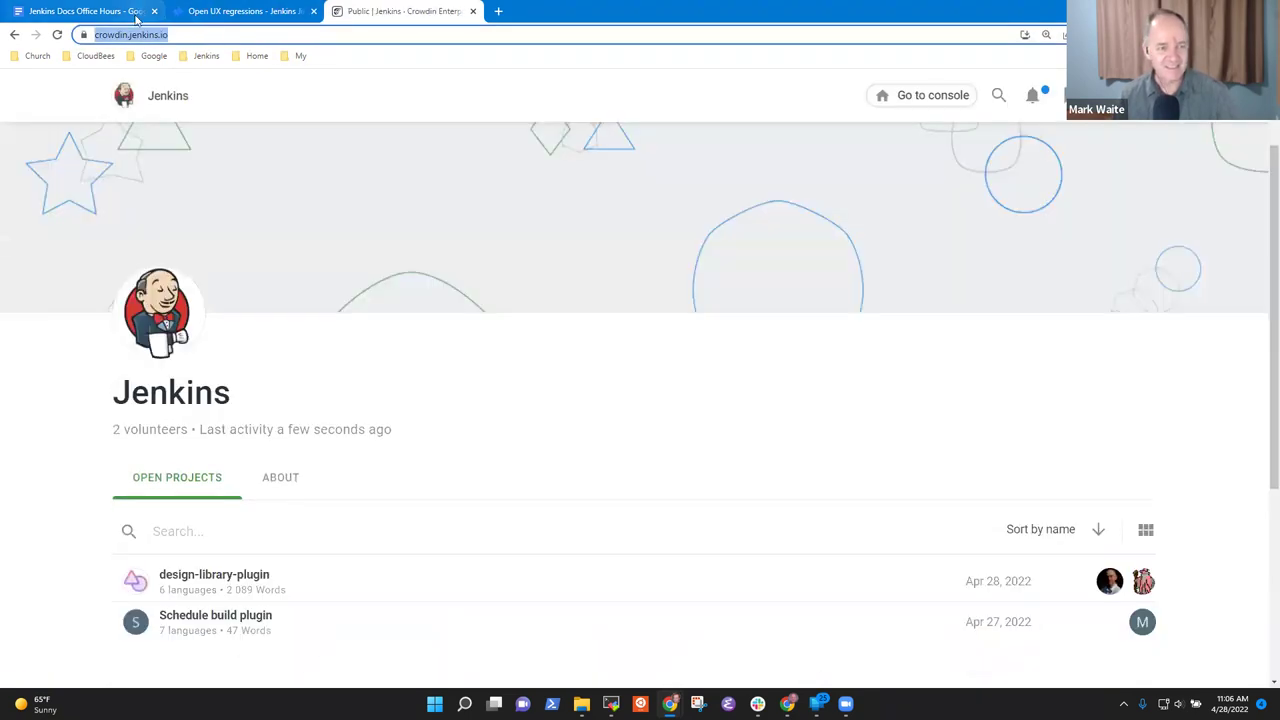
{"action": "left_click", "coordinate": [139, 10]}
{"action": "key", "text": "Return"}
{"action": "key", "text": "Tab"}
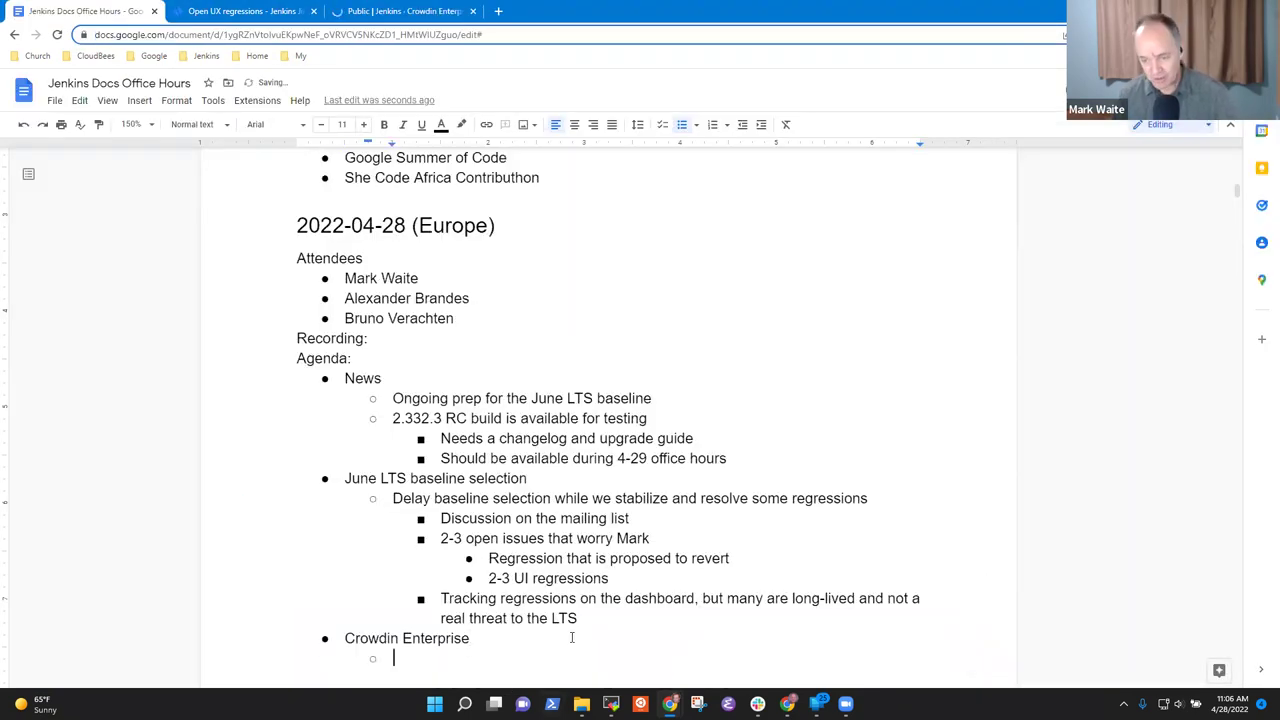
{"action": "key", "text": "ctrl+v"}
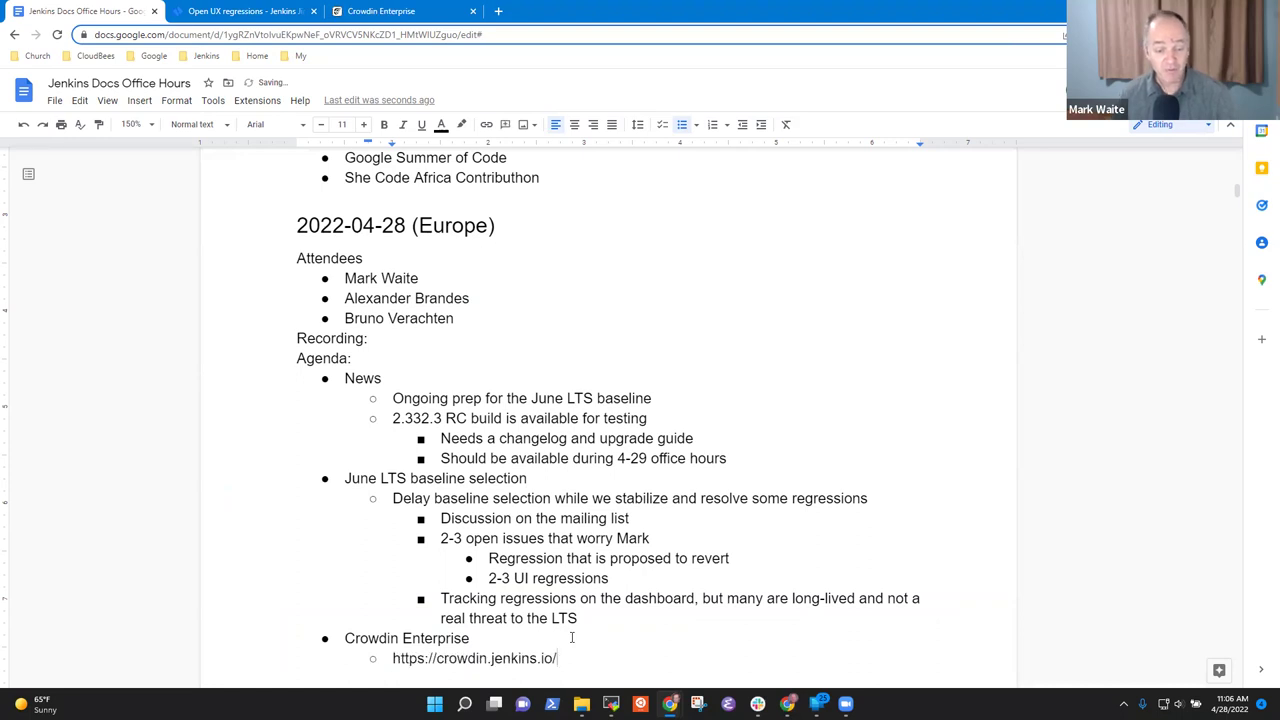
Step: Examine the French translation progress of design-library-plugin on the Jenkins Crowdin site, and return to the list of open projects
{"action": "left_click", "coordinate": [450, 10]}
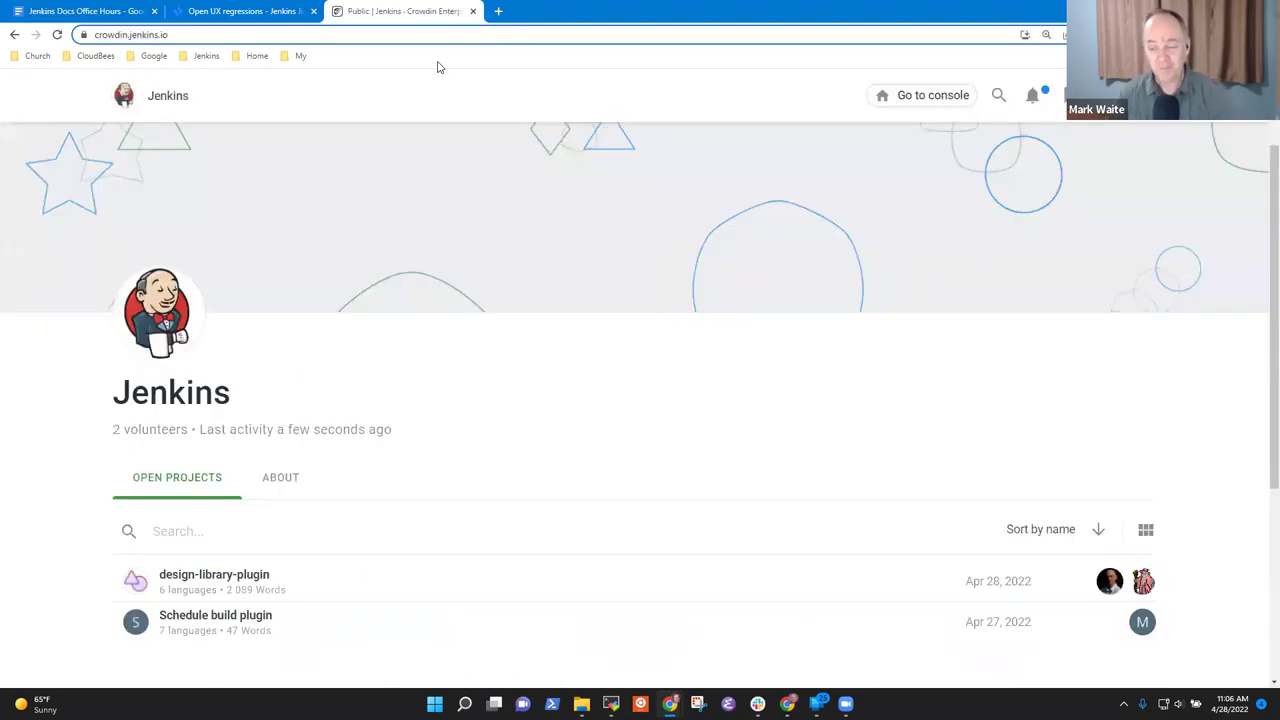
{"action": "scroll", "coordinate": [500, 260], "scroll_direction": "down", "scroll_amount": 2}
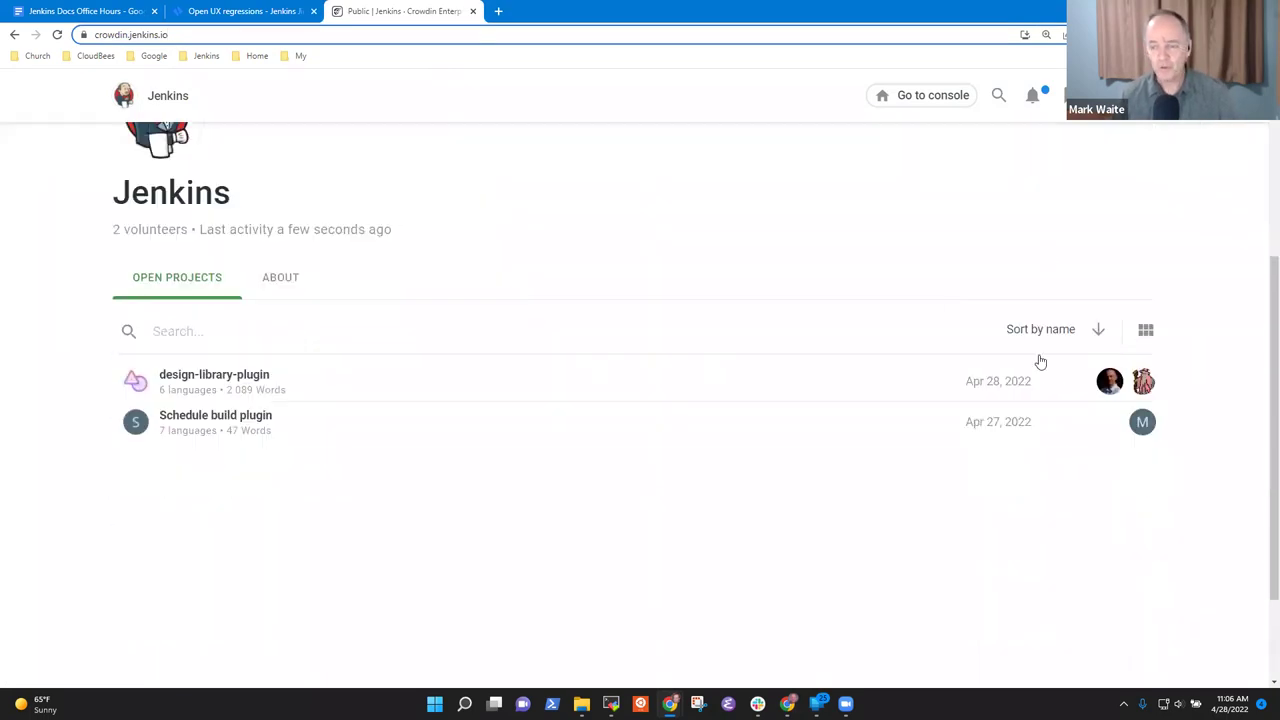
{"action": "left_click", "coordinate": [1115, 389]}
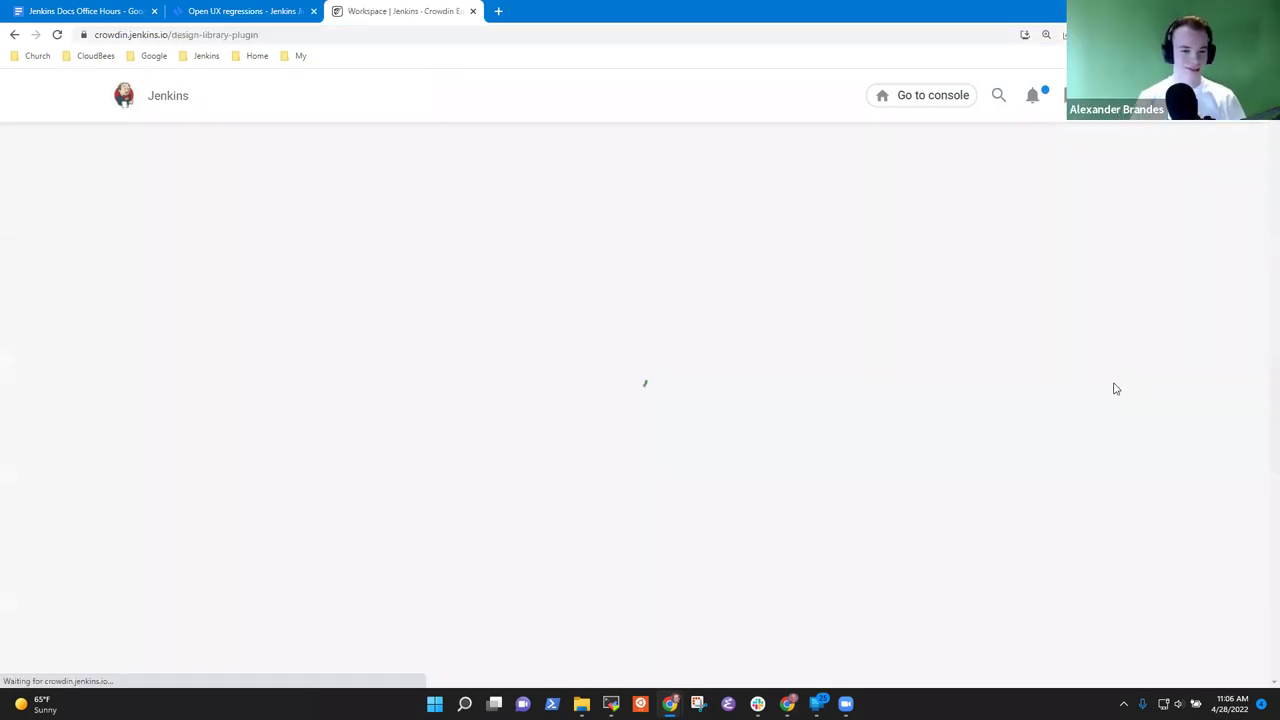
{"action": "mouse_move", "coordinate": [532, 450]}
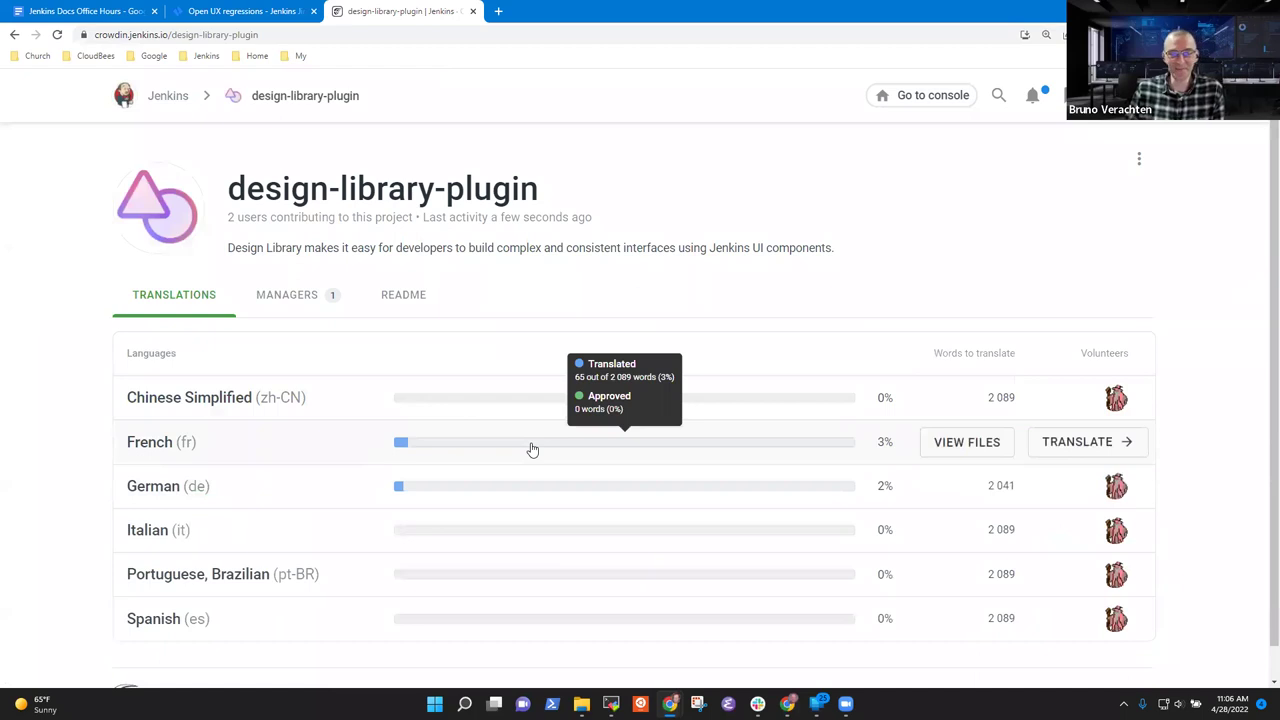
{"action": "left_click", "coordinate": [14, 34]}
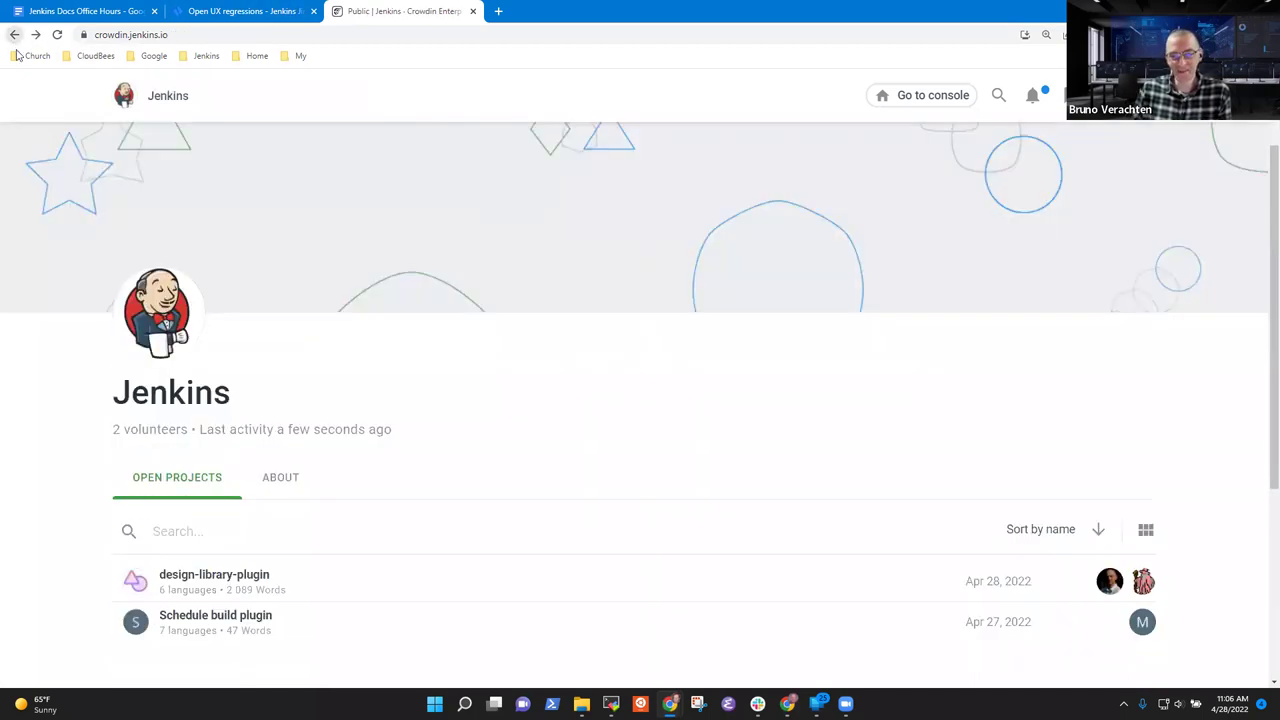
Step: Open the French translation files of design-library-plugin and check the actions available for AppBar's index.properties
{"action": "left_click", "coordinate": [257, 577]}
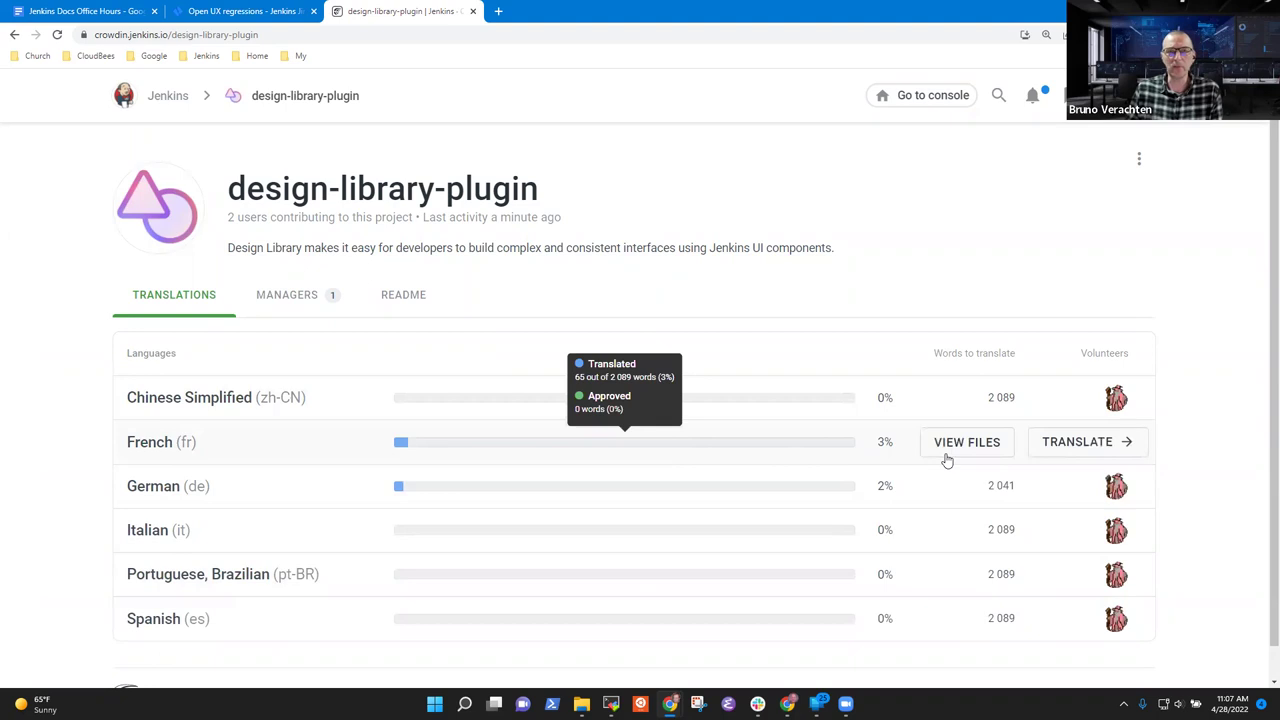
{"action": "mouse_move", "coordinate": [694, 454]}
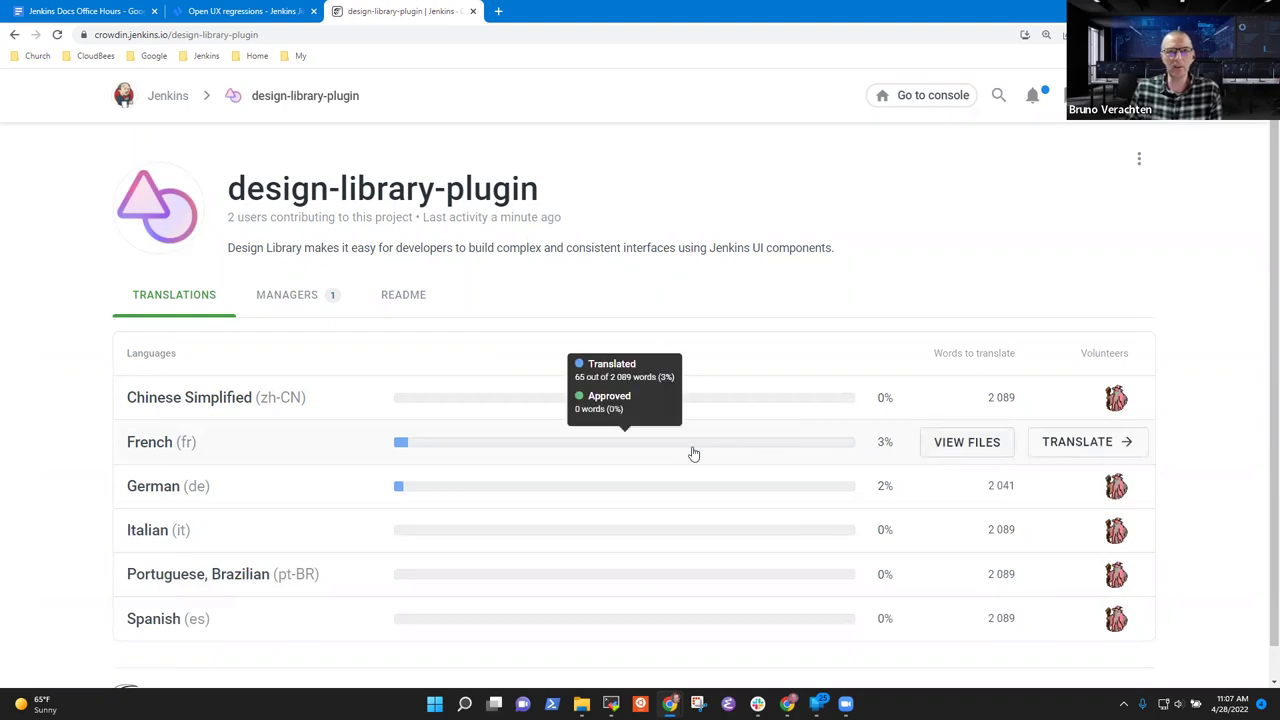
{"action": "left_click", "coordinate": [497, 456]}
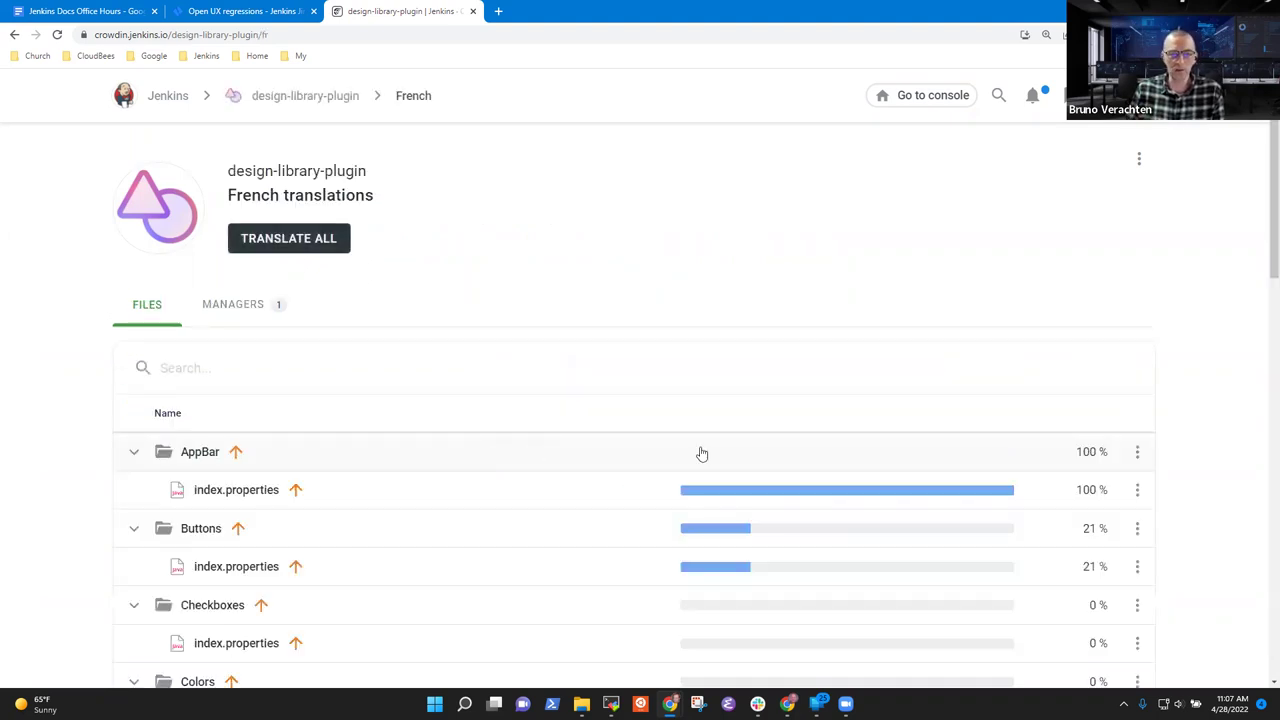
{"action": "scroll", "coordinate": [875, 475], "scroll_direction": "down", "scroll_amount": 1}
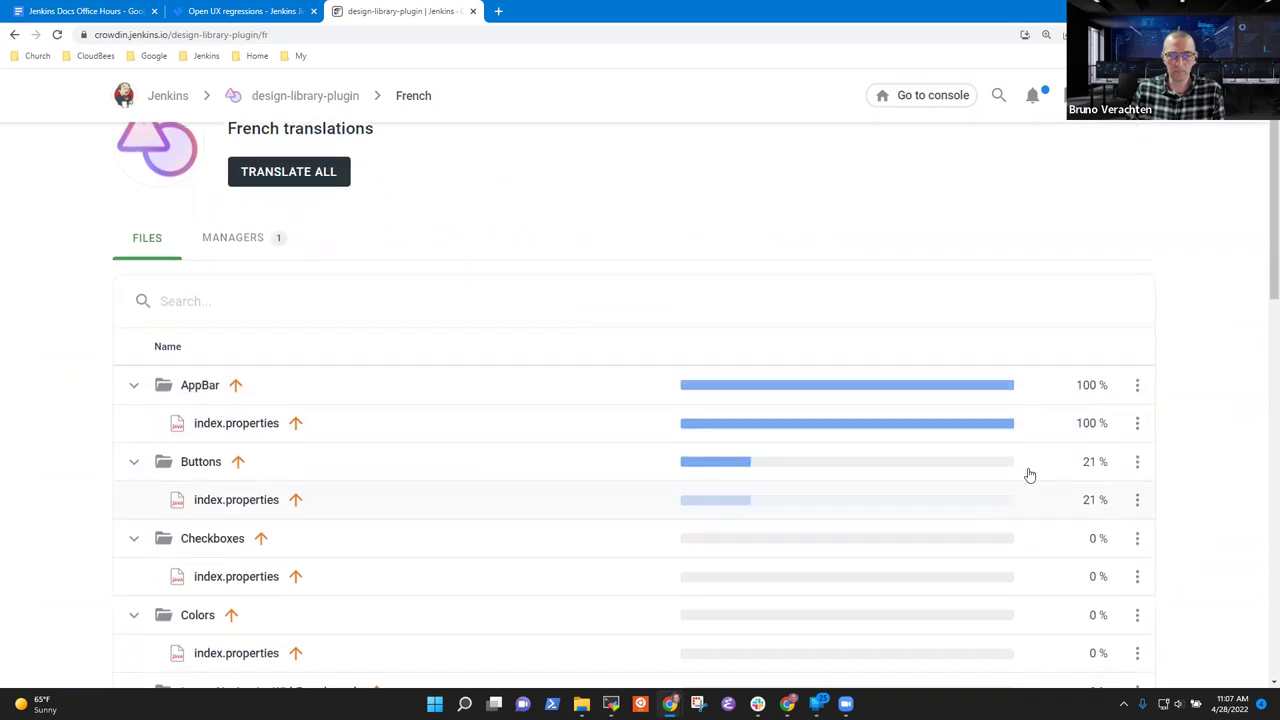
{"action": "left_click", "coordinate": [1136, 424]}
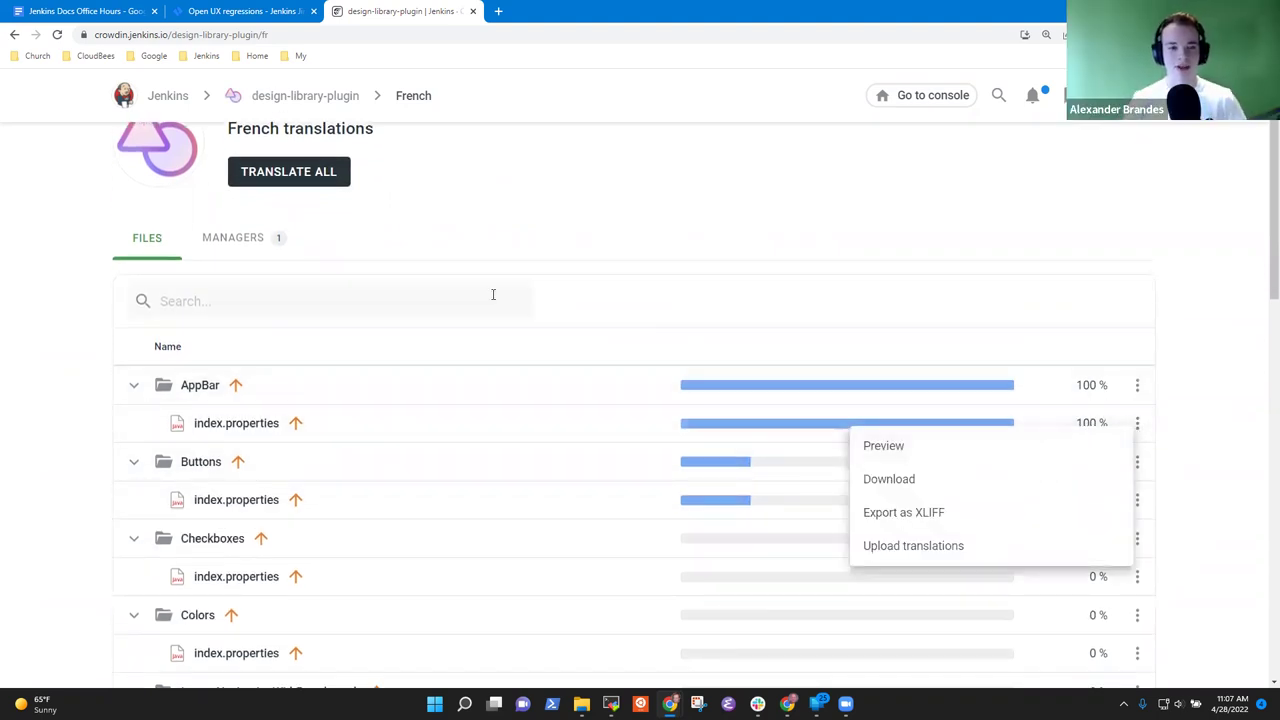
{"action": "left_click", "coordinate": [531, 280]}
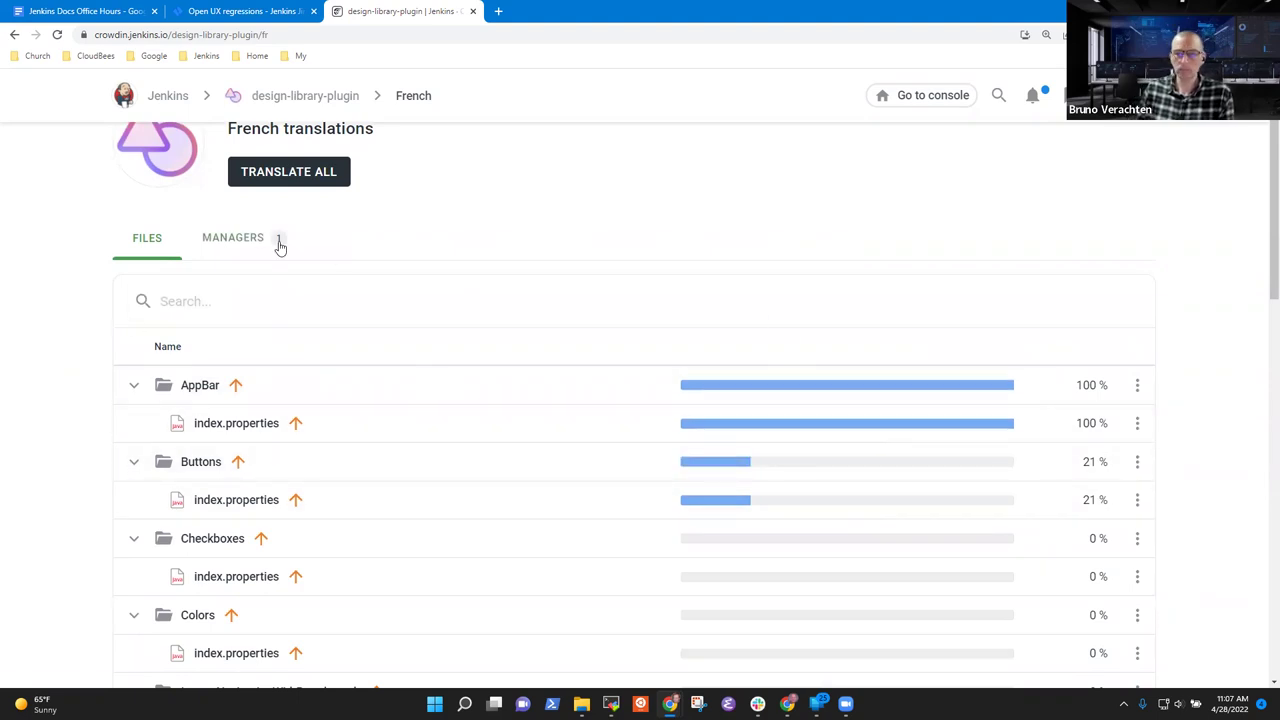
Step: Look through the French file list and AppBar's index.properties, and return to the design-library-plugin language overview
{"action": "scroll", "coordinate": [681, 413], "scroll_direction": "up", "scroll_amount": 1}
{"action": "scroll", "coordinate": [620, 405], "scroll_direction": "up", "scroll_amount": 1}
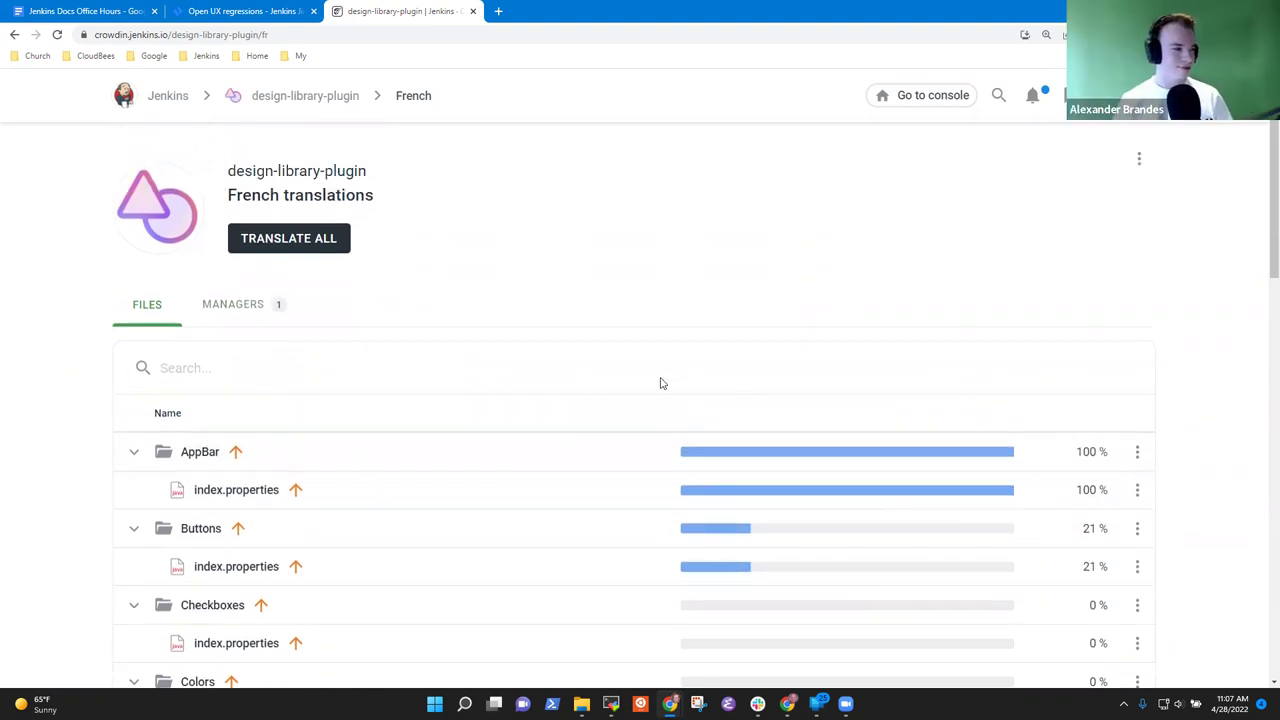
{"action": "scroll", "coordinate": [731, 403], "scroll_direction": "down", "scroll_amount": 2}
{"action": "scroll", "coordinate": [731, 403], "scroll_direction": "up", "scroll_amount": 2}
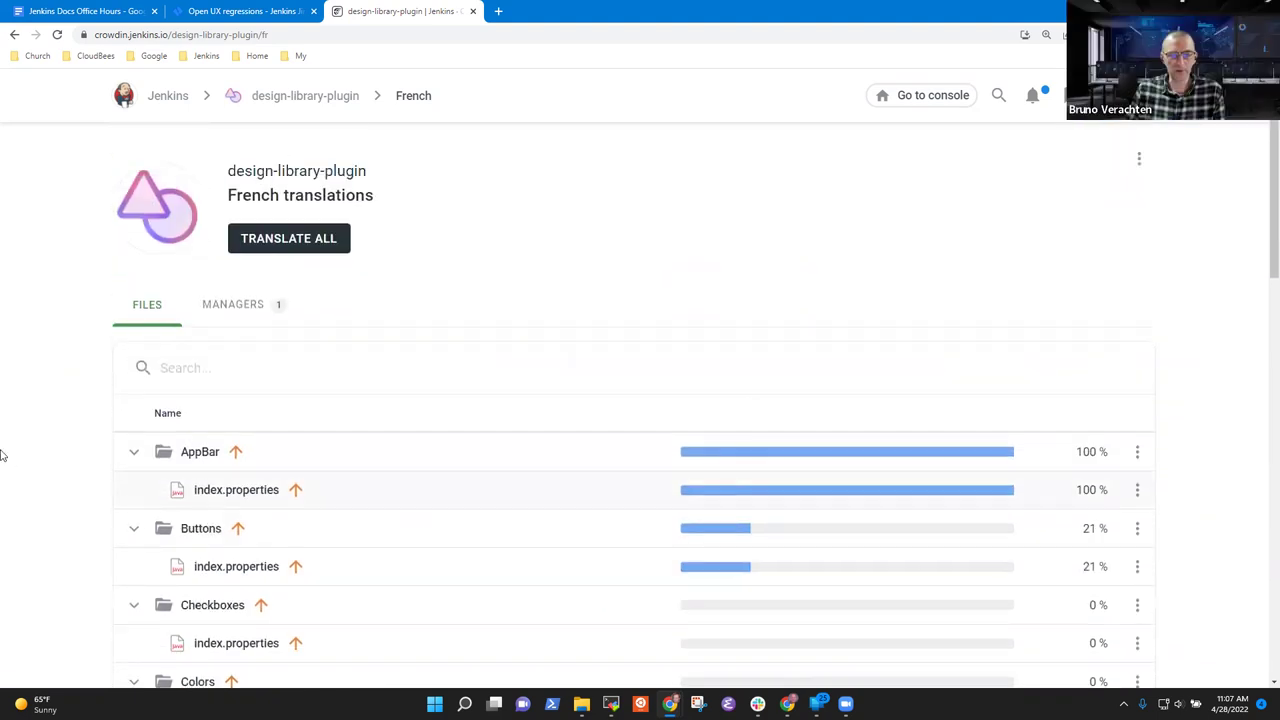
{"action": "left_click", "coordinate": [1137, 490]}
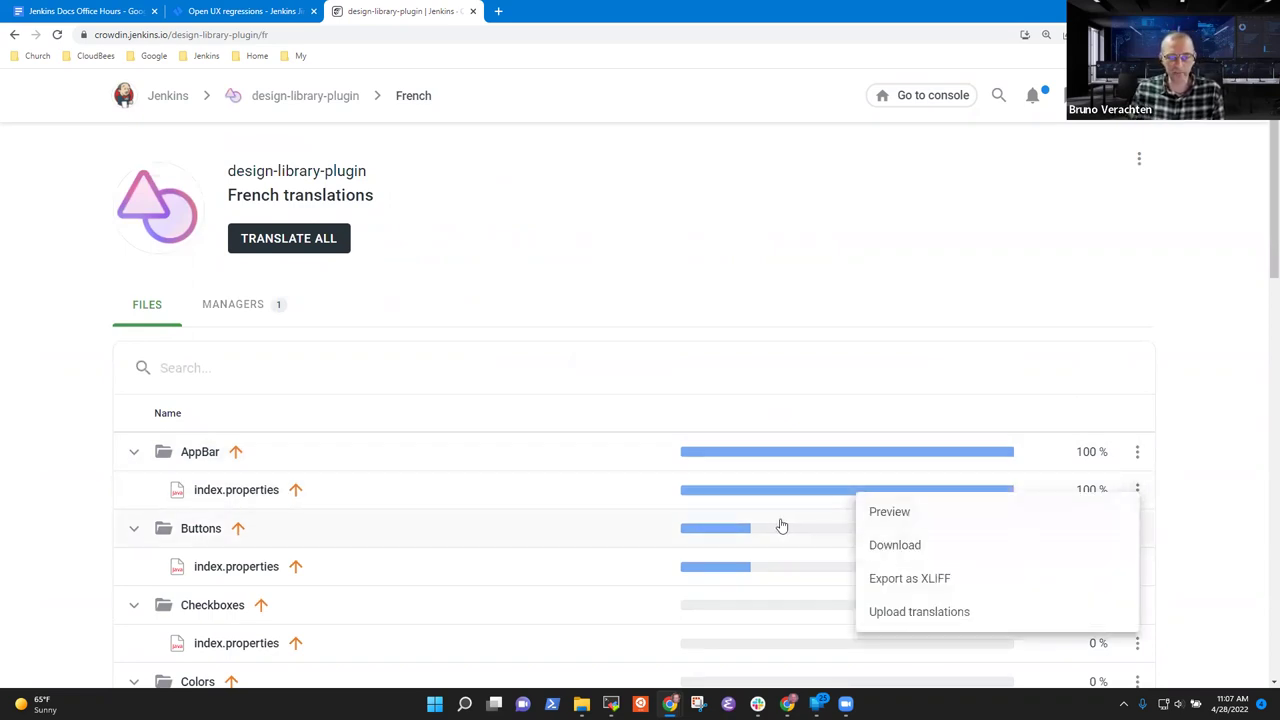
{"action": "left_click", "coordinate": [469, 480]}
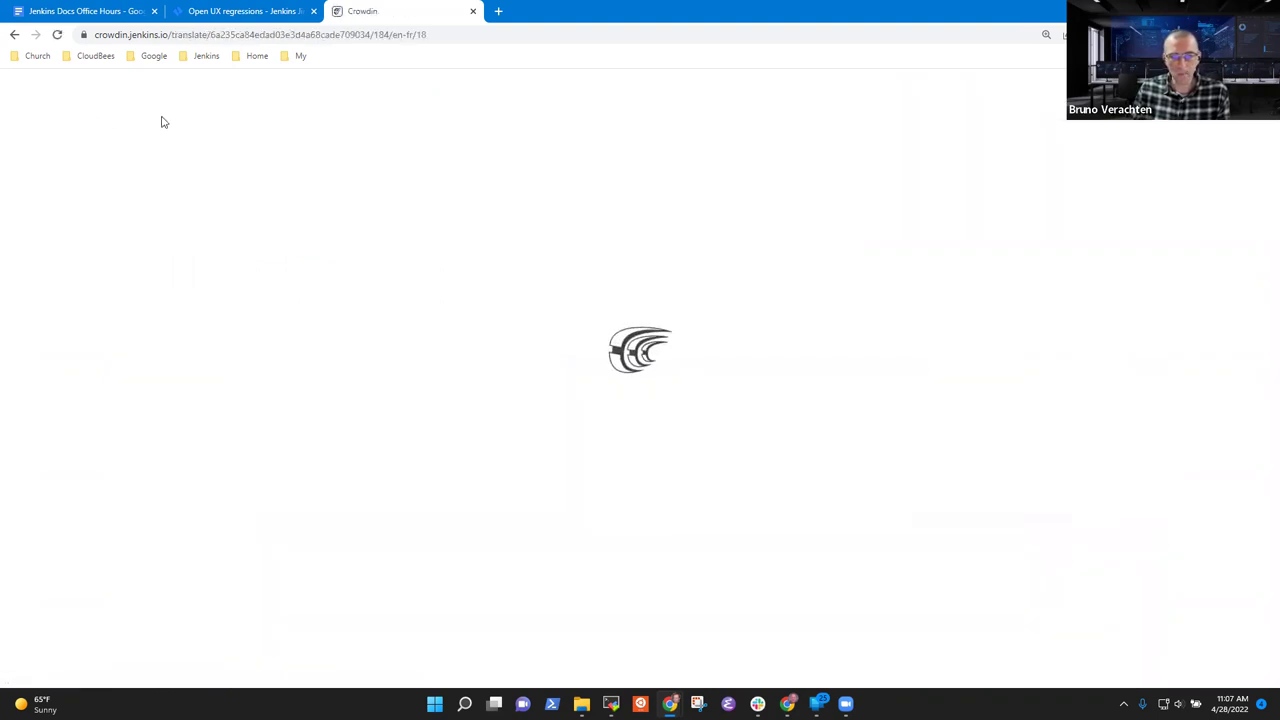
{"action": "left_click", "coordinate": [10, 35]}
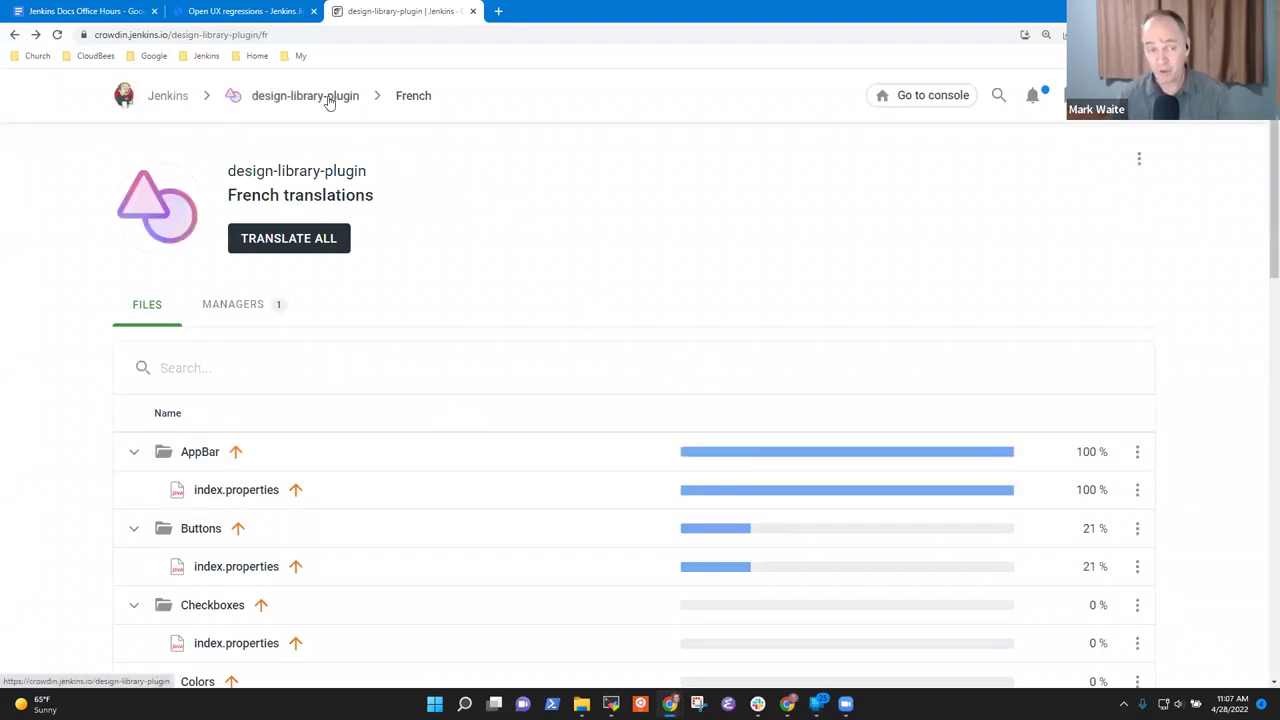
{"action": "left_click", "coordinate": [329, 103]}
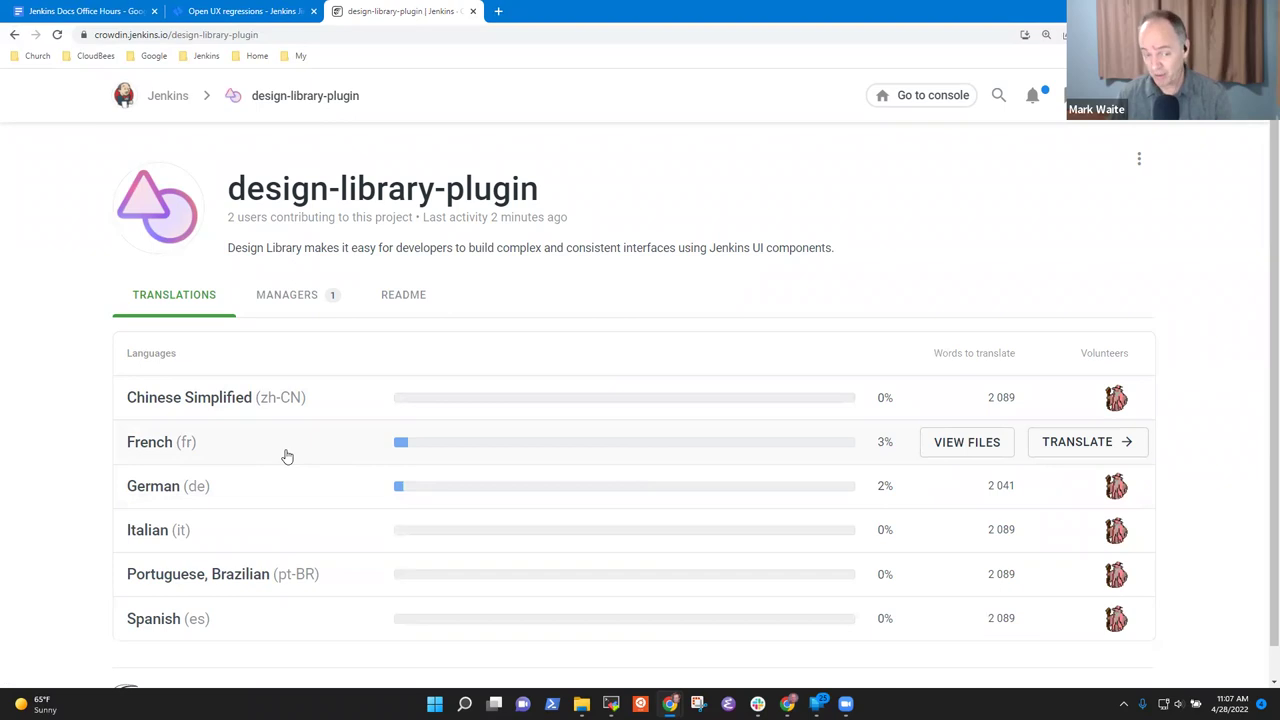
Step: Open the French AppBar index.properties in the translation editor and upvote the existing "Titre de la page" translation of Page title
{"action": "left_click", "coordinate": [977, 442]}
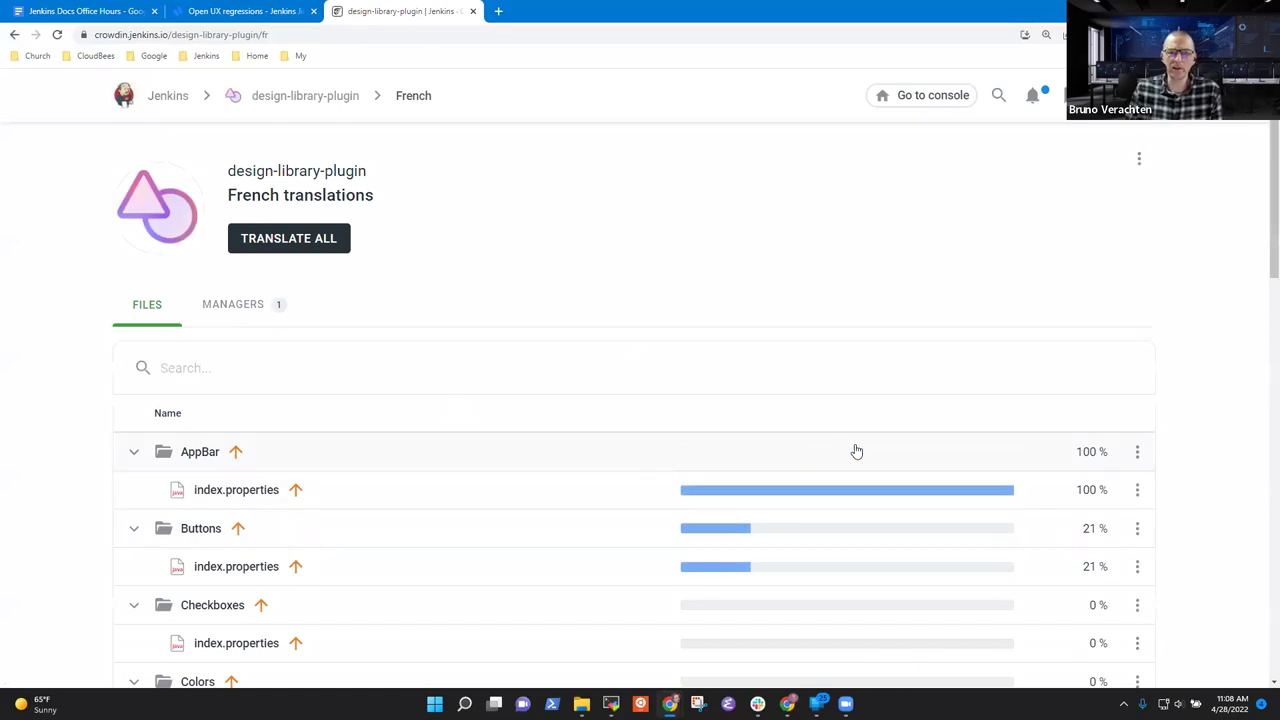
{"action": "left_click", "coordinate": [237, 497]}
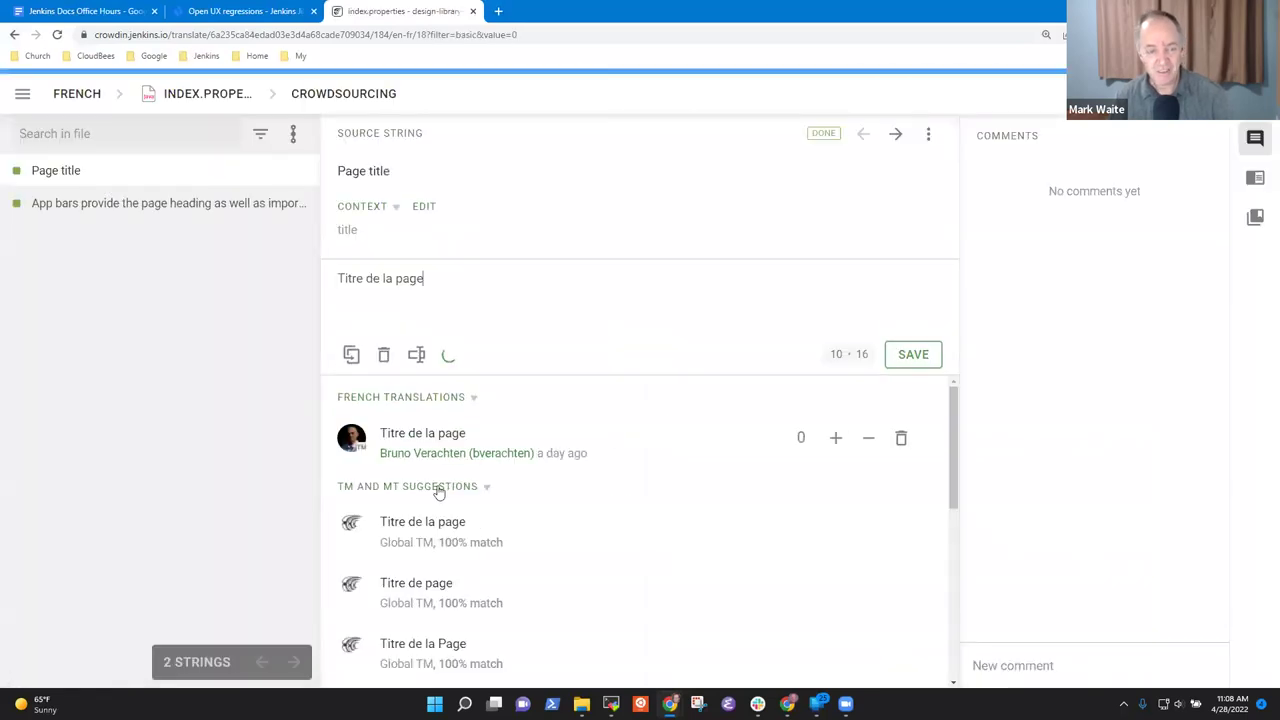
{"action": "left_click_drag", "start_coordinate": [432, 275], "coordinate": [336, 268]}
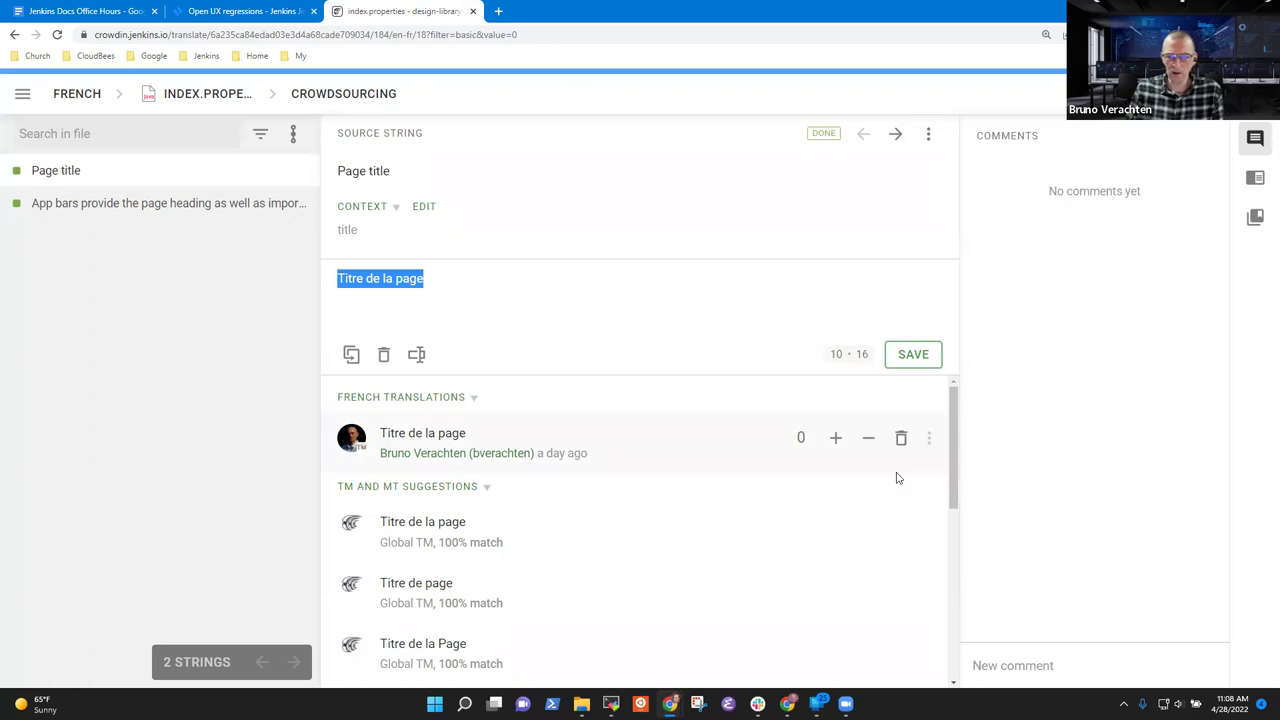
{"action": "scroll", "coordinate": [950, 445], "scroll_direction": "down", "scroll_amount": 1}
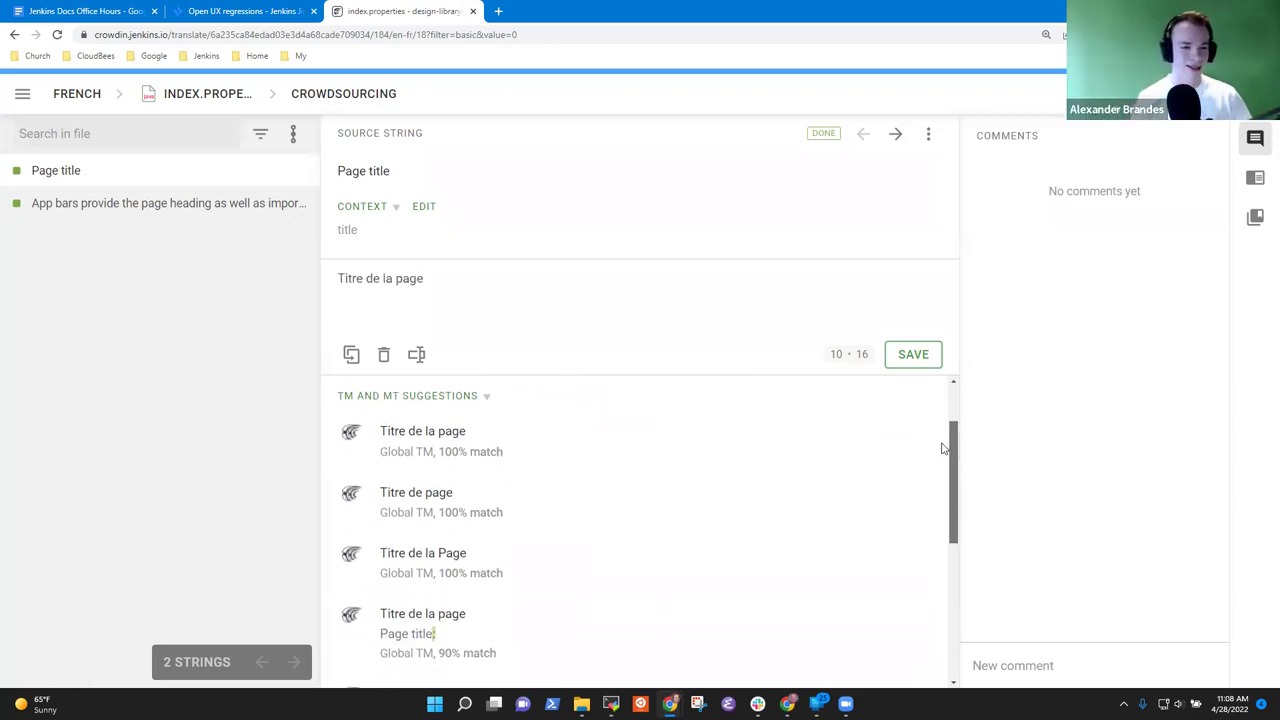
{"action": "scroll", "coordinate": [940, 441], "scroll_direction": "up", "scroll_amount": 1}
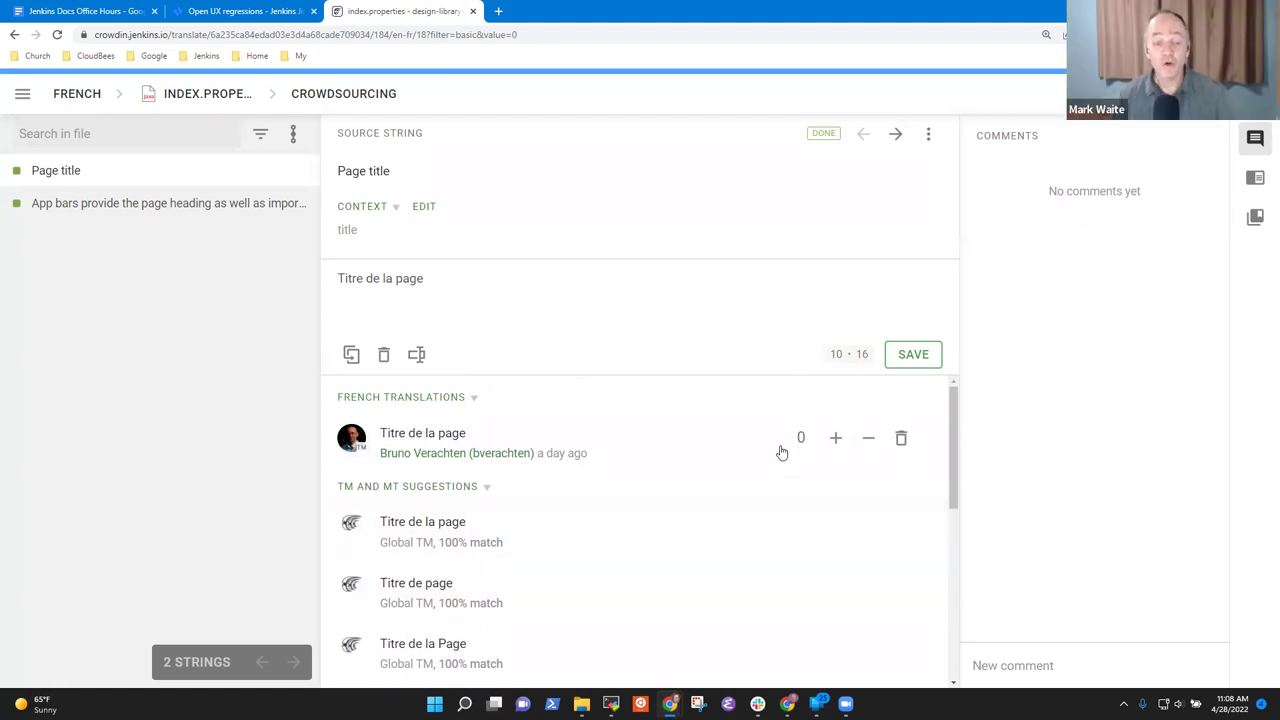
{"action": "left_click", "coordinate": [835, 441]}
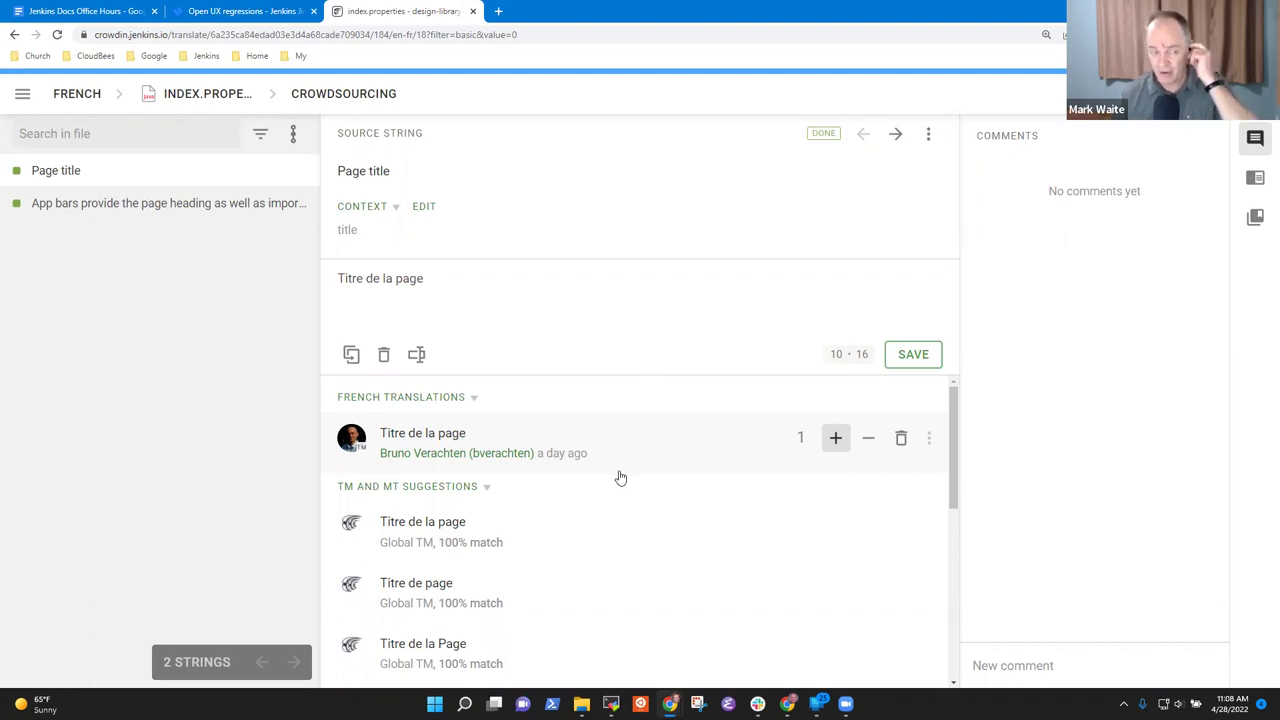
Step: Upvote the existing French translation of the "App bars provide the page heading" string, and return to the Page title string
{"action": "left_click", "coordinate": [185, 206]}
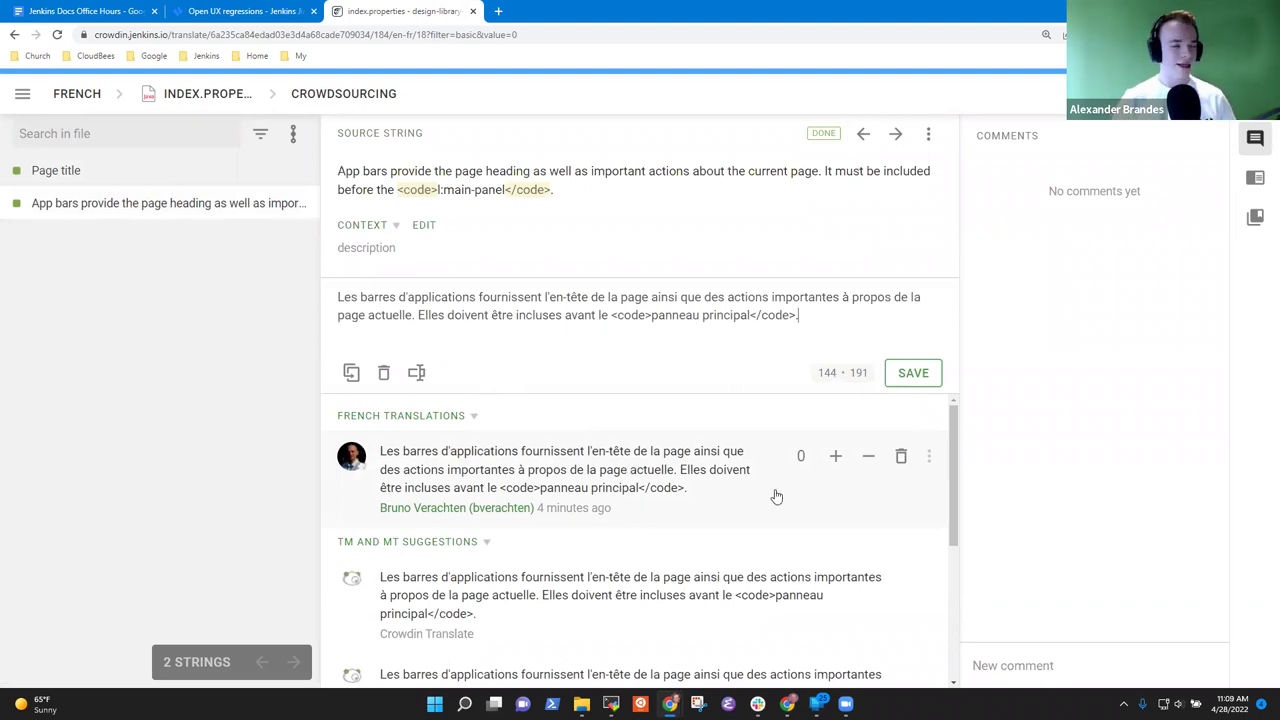
{"action": "left_click", "coordinate": [835, 455]}
{"action": "left_click", "coordinate": [116, 180]}
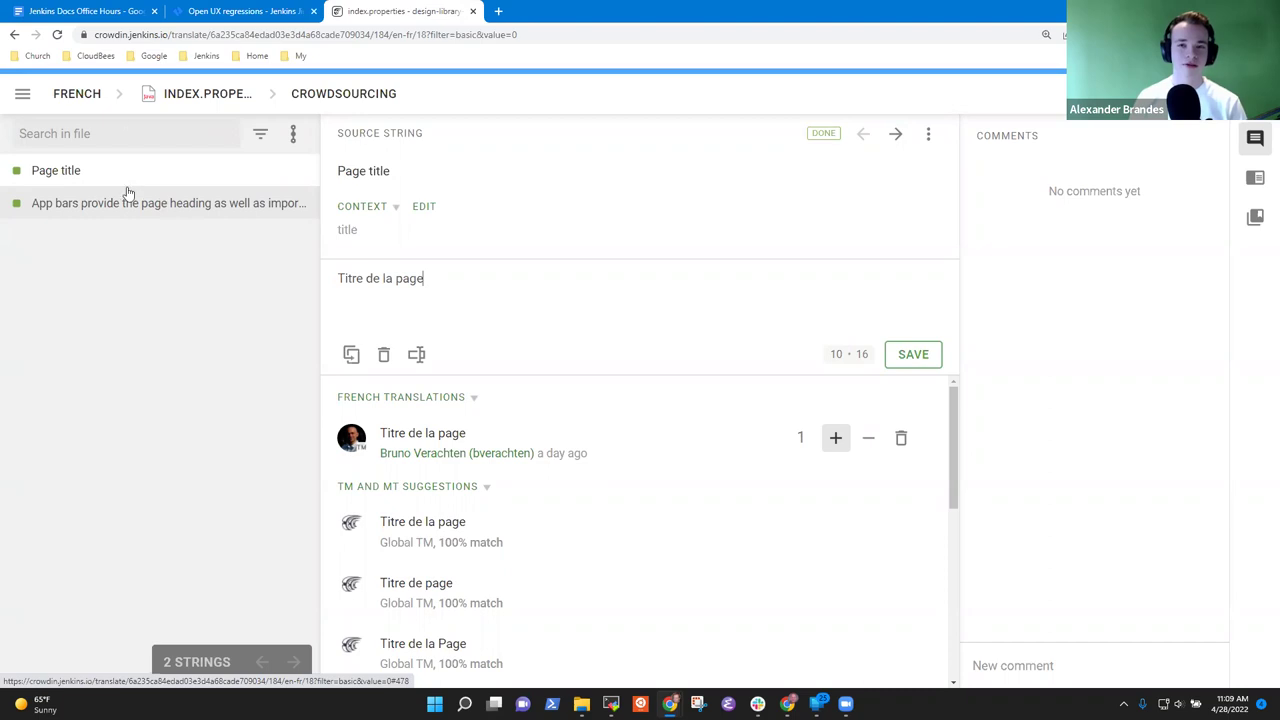
Step: Examine the editor's target languages, project file list and file commands, keeping French and AppBar's index.properties open
{"action": "left_click", "coordinate": [60, 94]}
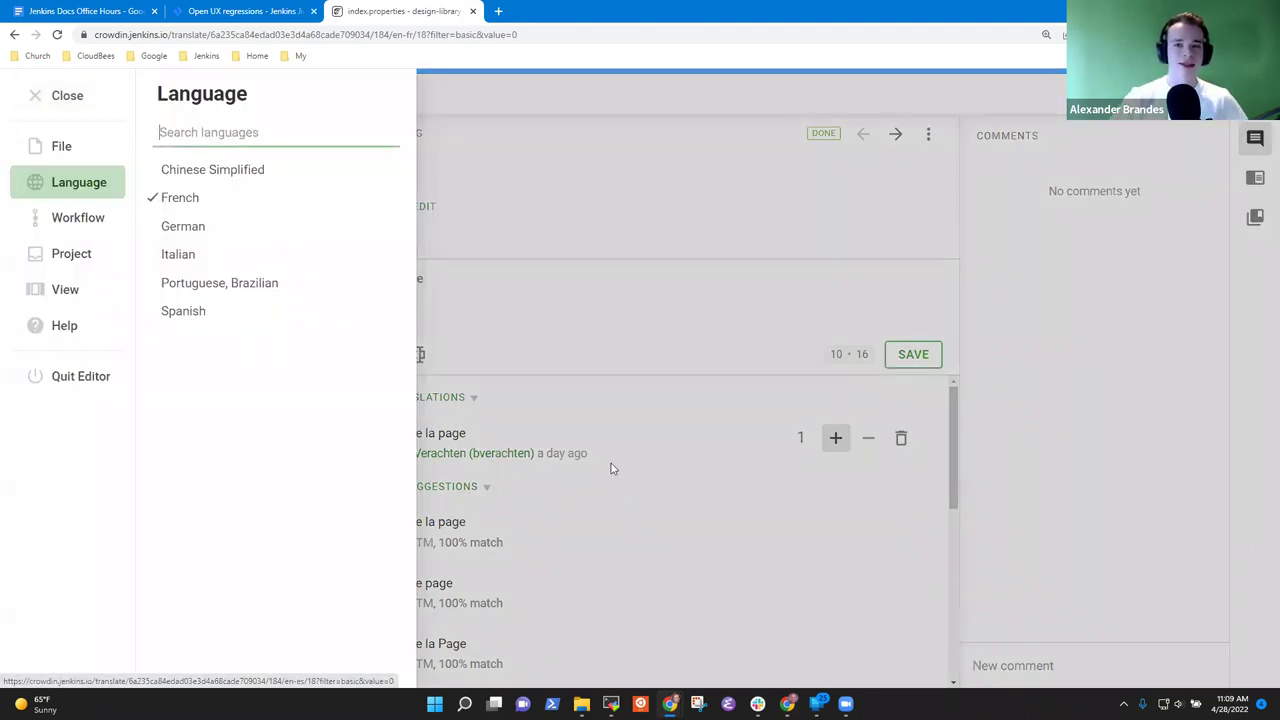
{"action": "left_click", "coordinate": [710, 218]}
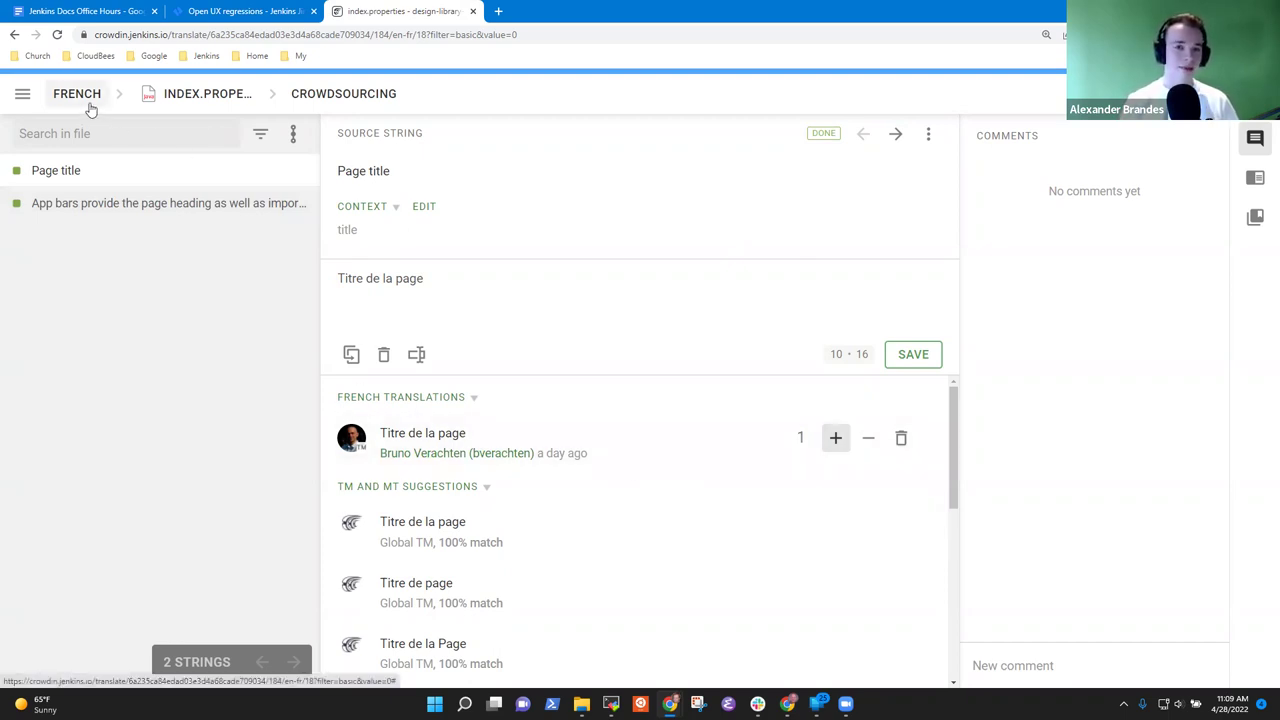
{"action": "left_click", "coordinate": [198, 96]}
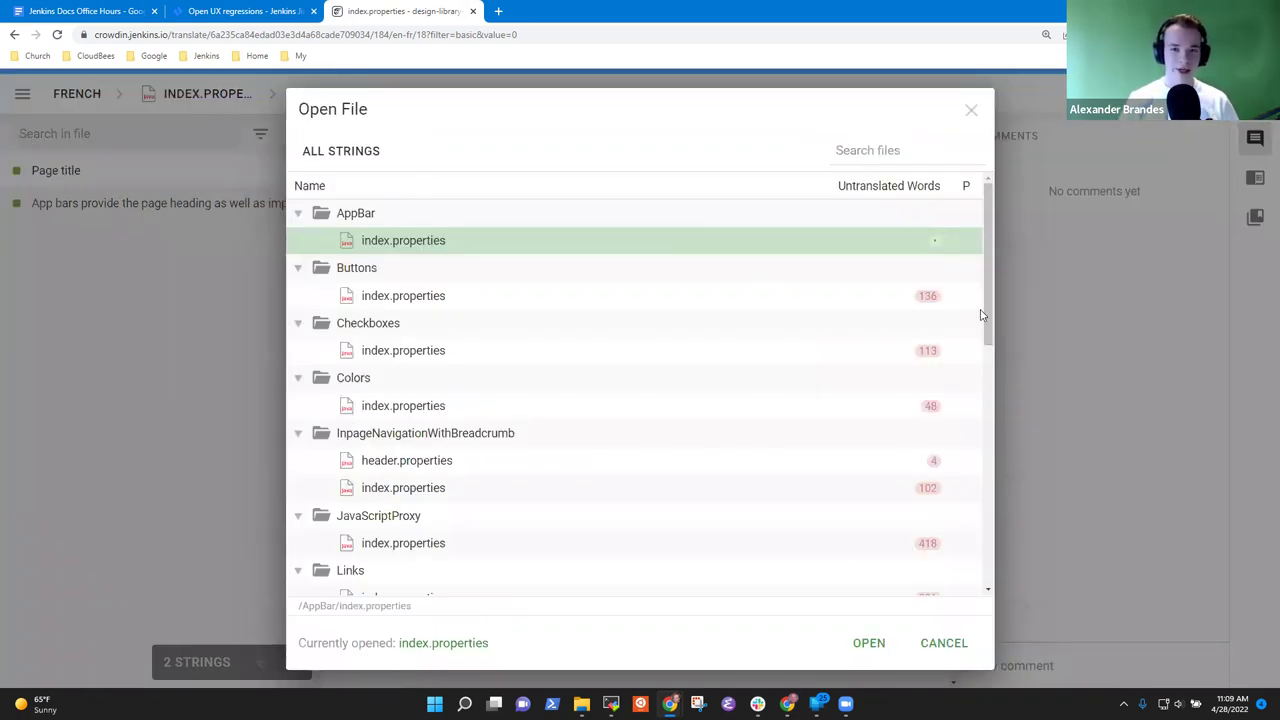
{"action": "left_click", "coordinate": [971, 110]}
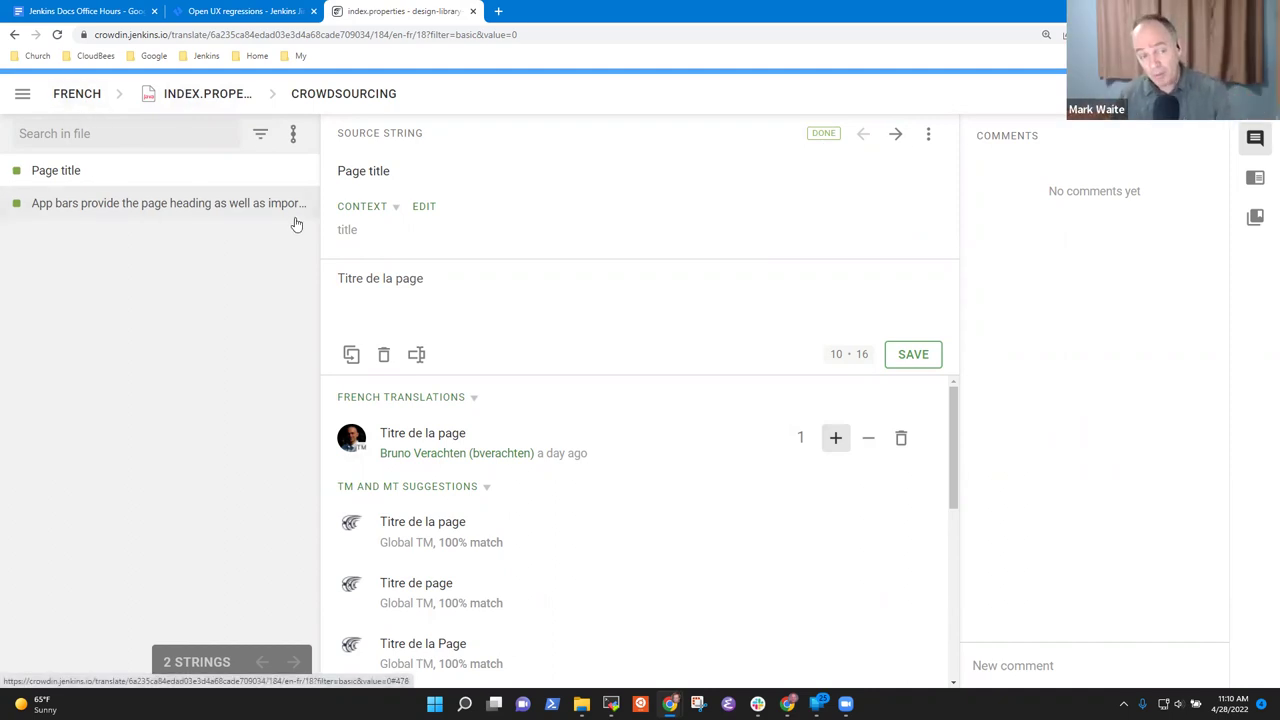
{"action": "left_click", "coordinate": [101, 97]}
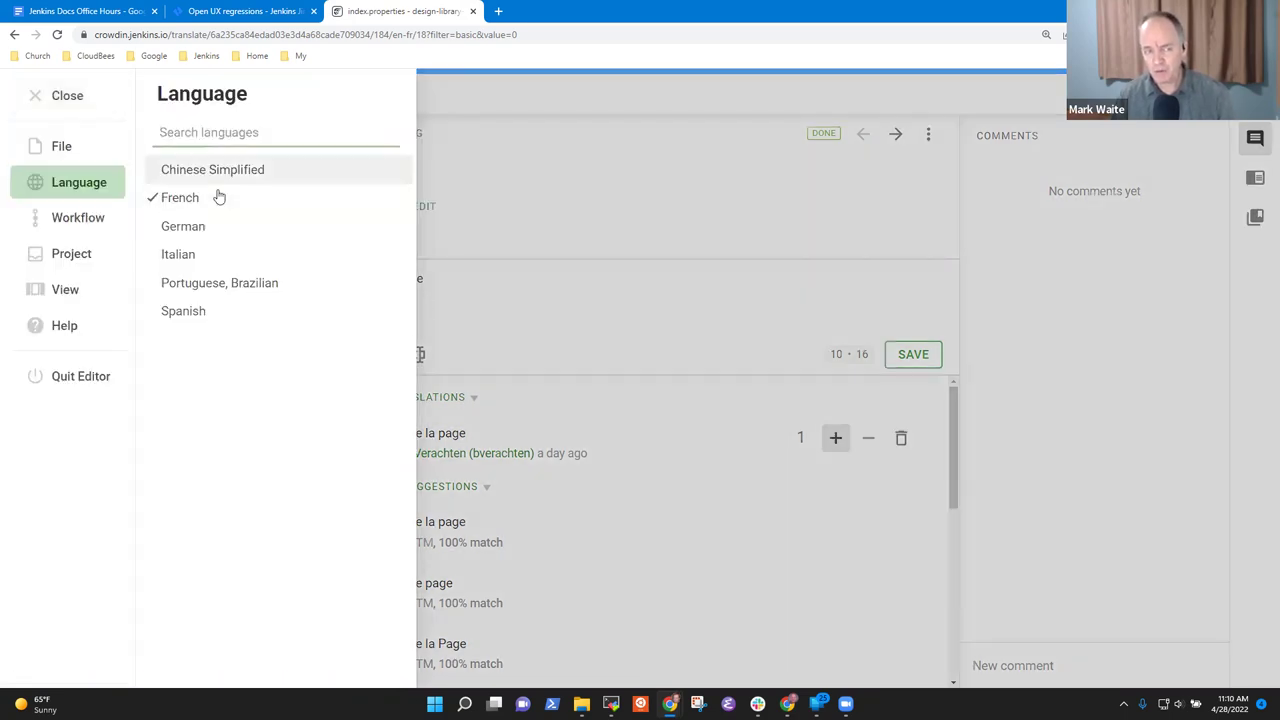
{"action": "left_click", "coordinate": [215, 199]}
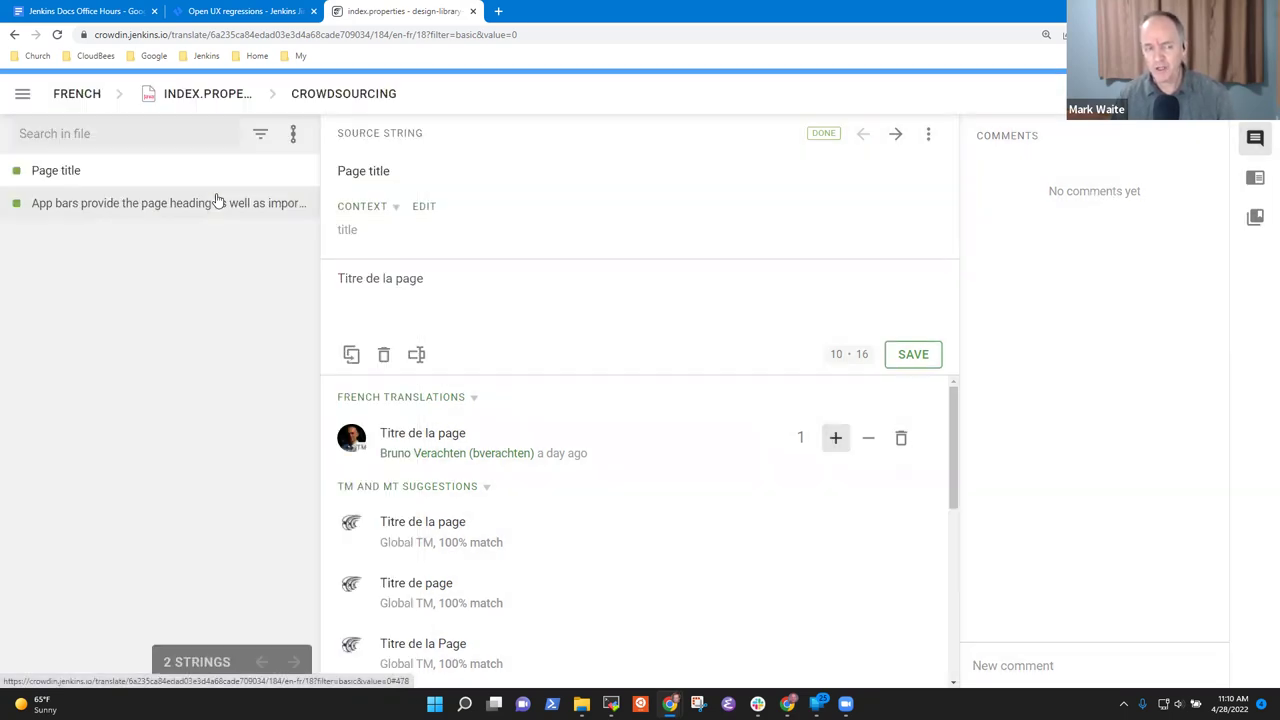
{"action": "left_click", "coordinate": [23, 95]}
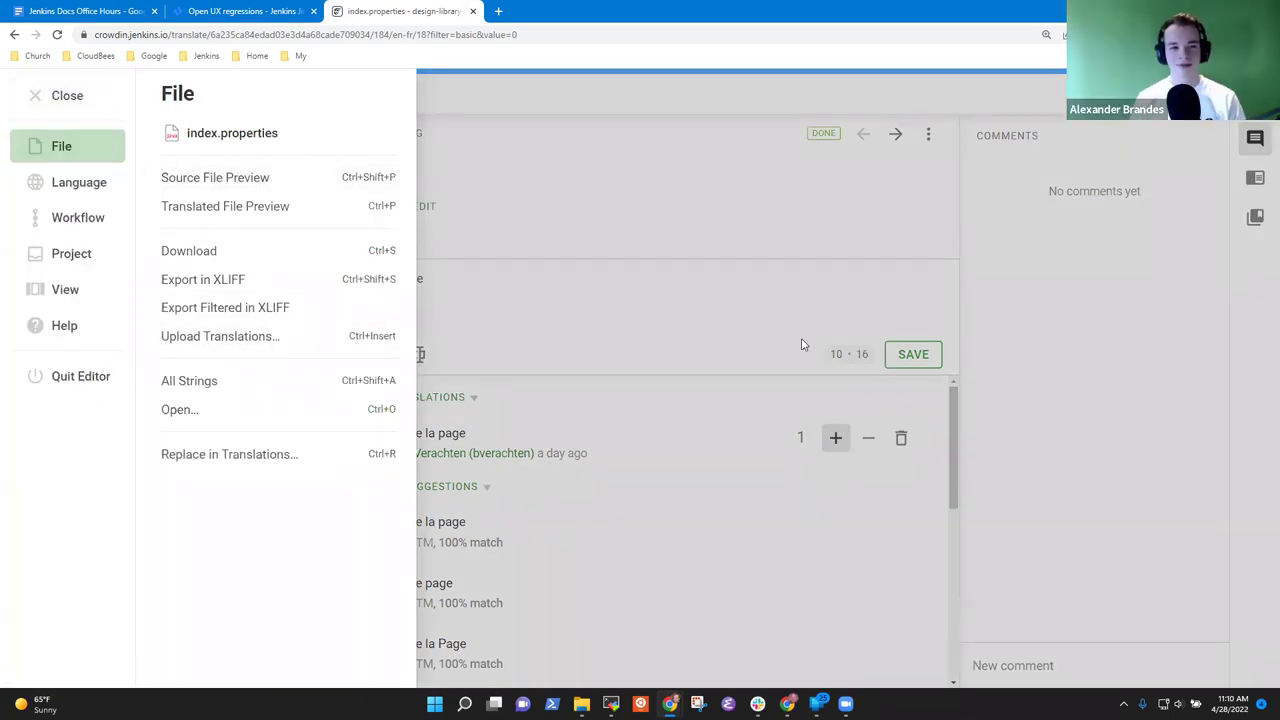
{"action": "left_click", "coordinate": [1060, 351]}
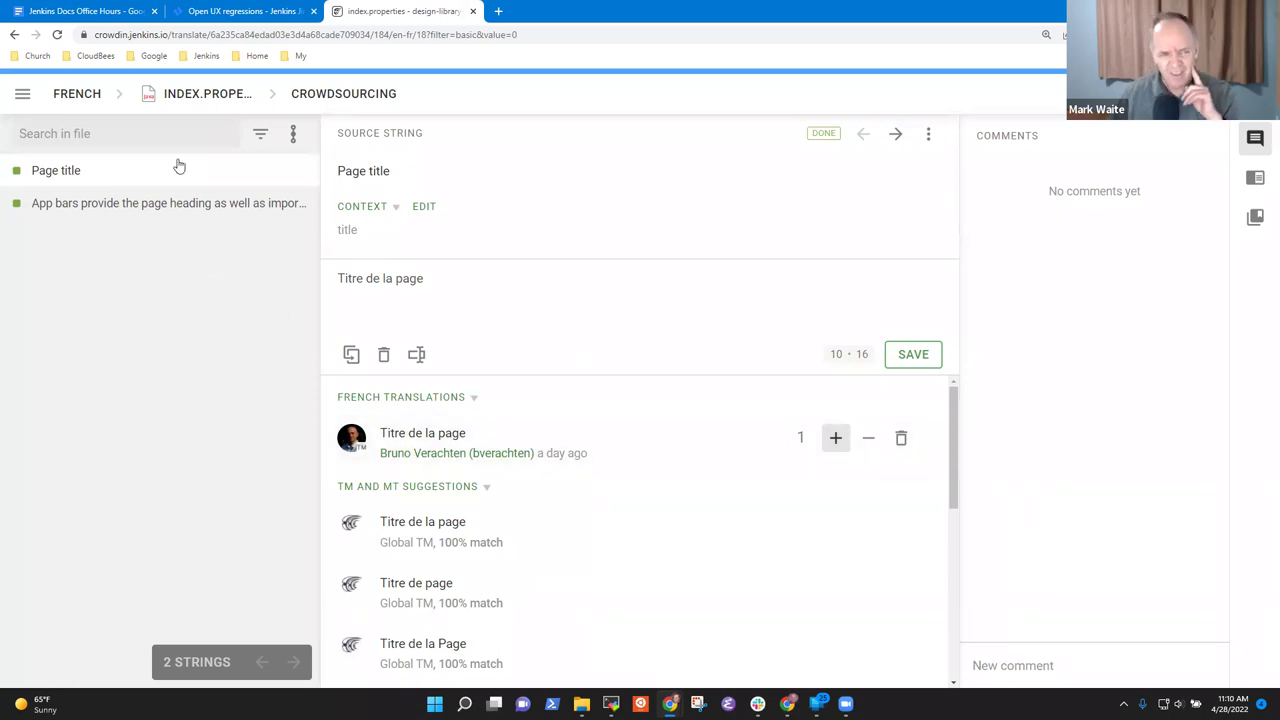
Step: Check the untranslated words listed for each French file in the project, leaving AppBar's index.properties open
{"action": "left_click", "coordinate": [212, 97]}
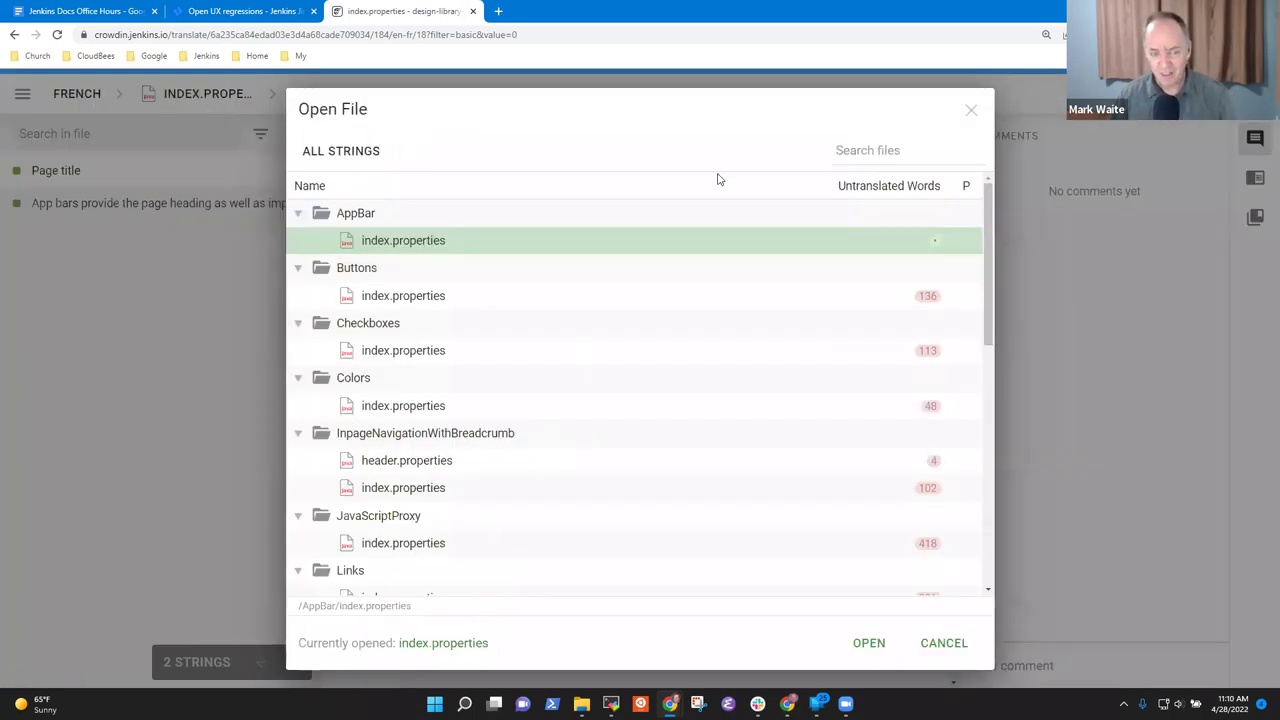
{"action": "left_click", "coordinate": [970, 110]}
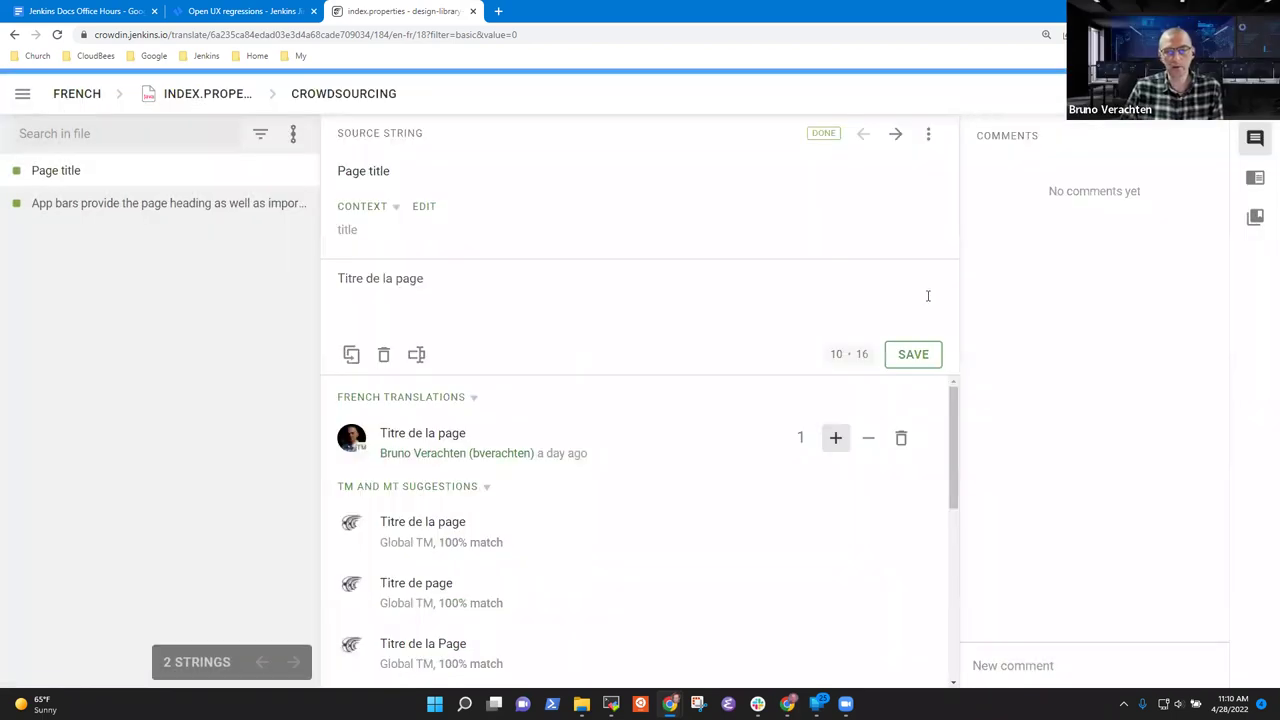
{"action": "left_click", "coordinate": [212, 97]}
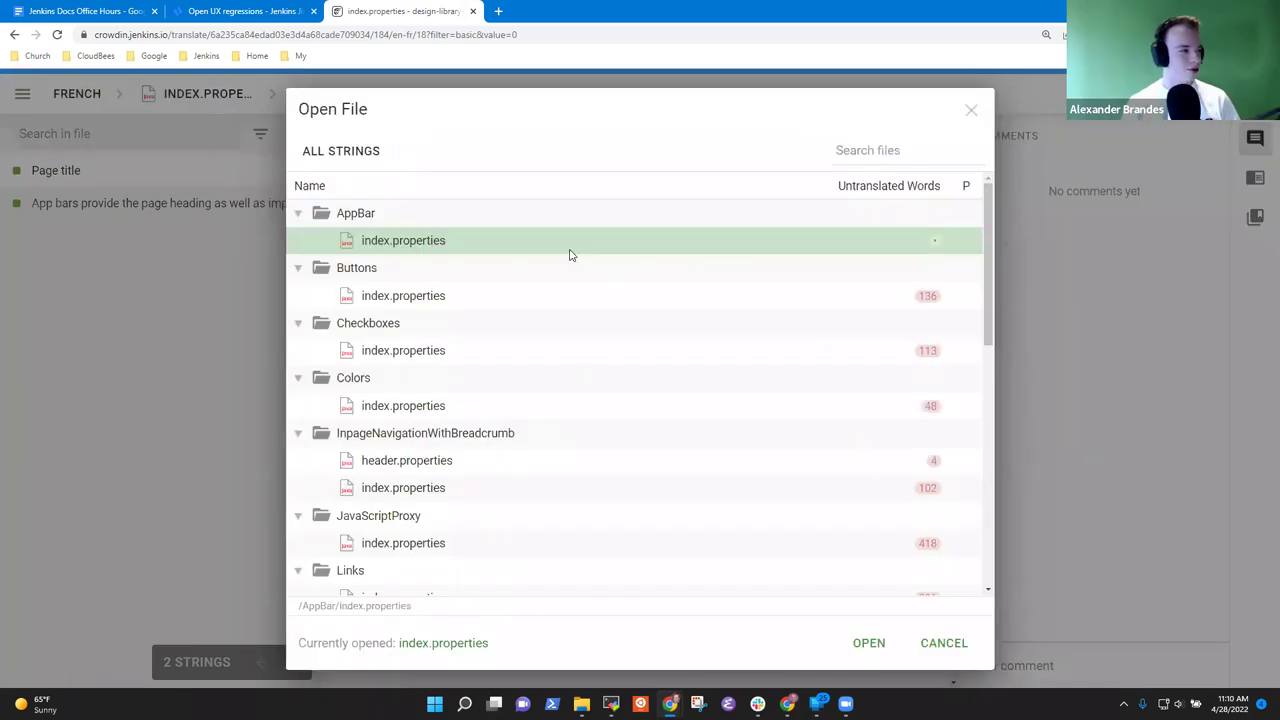
{"action": "mouse_move", "coordinate": [934, 244]}
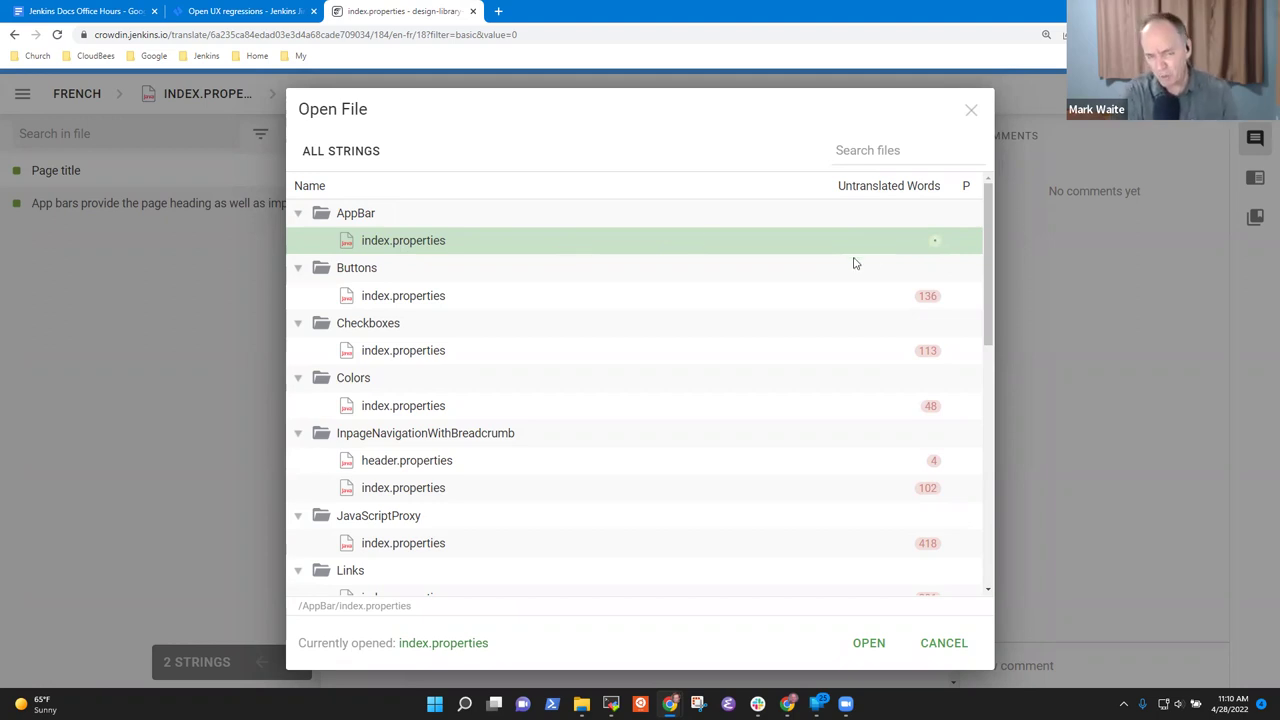
{"action": "left_click", "coordinate": [971, 109]}
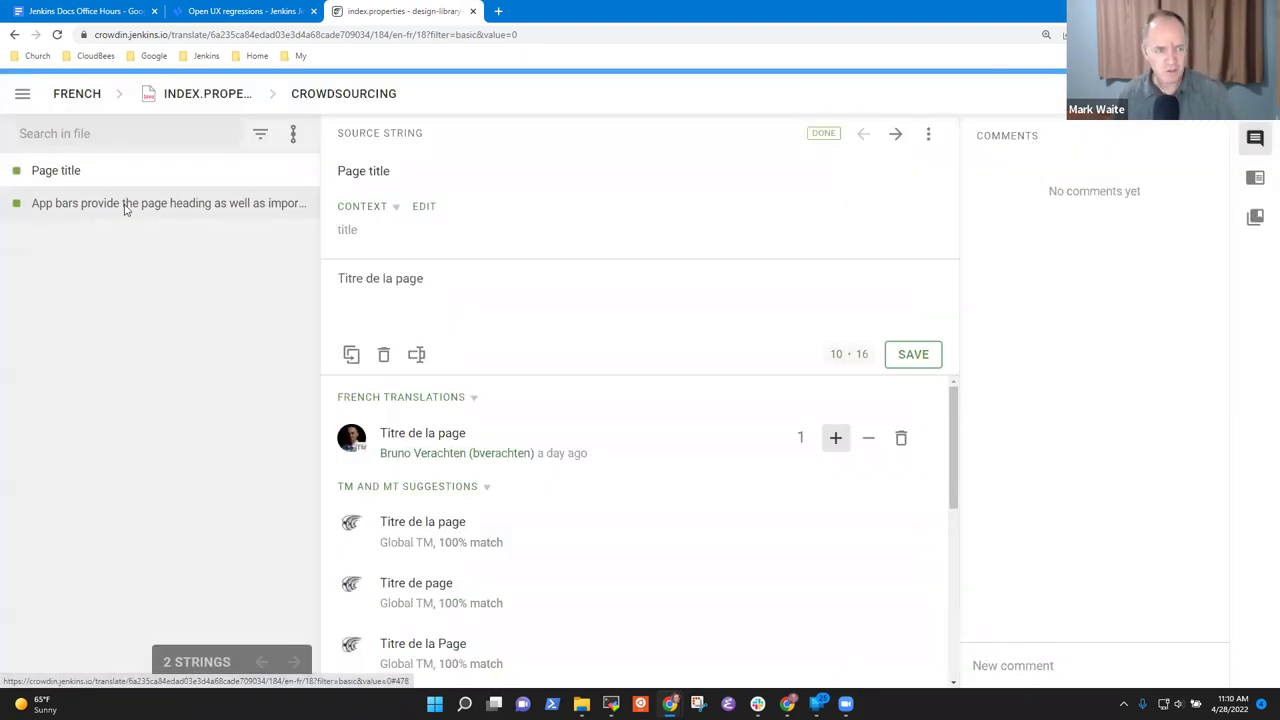
{"action": "left_click", "coordinate": [230, 98]}
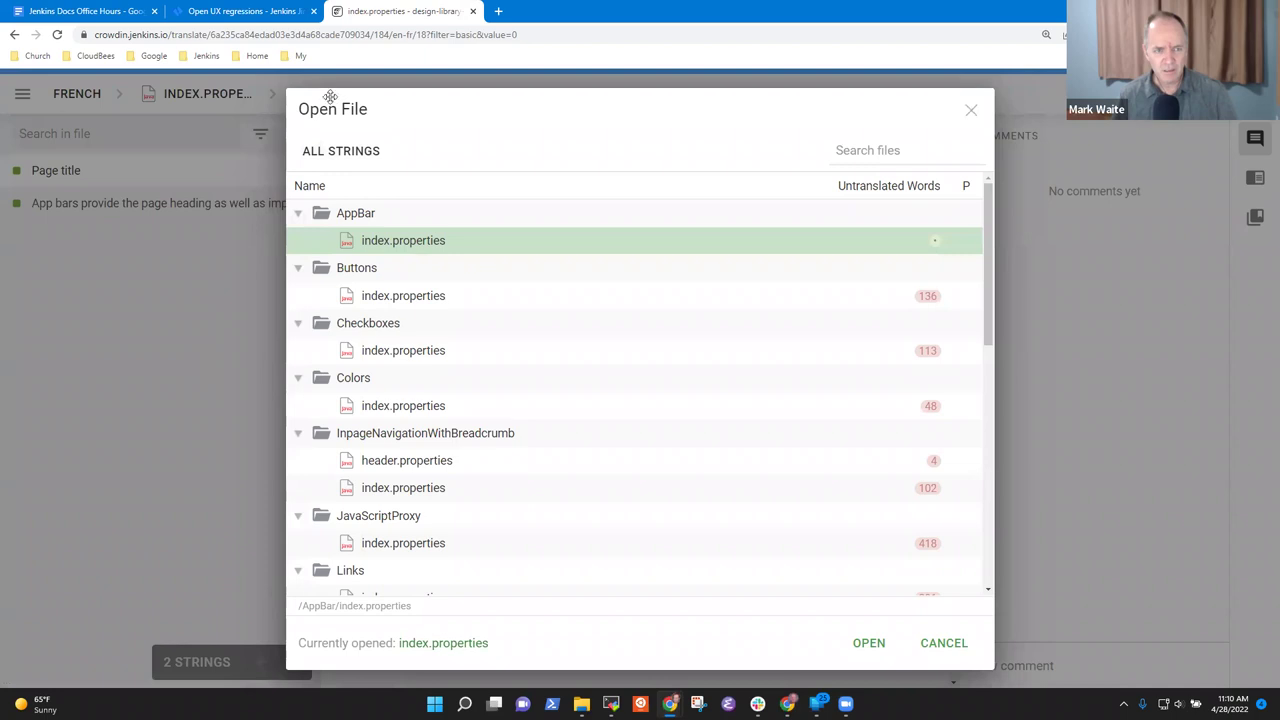
{"action": "left_click", "coordinate": [971, 110]}
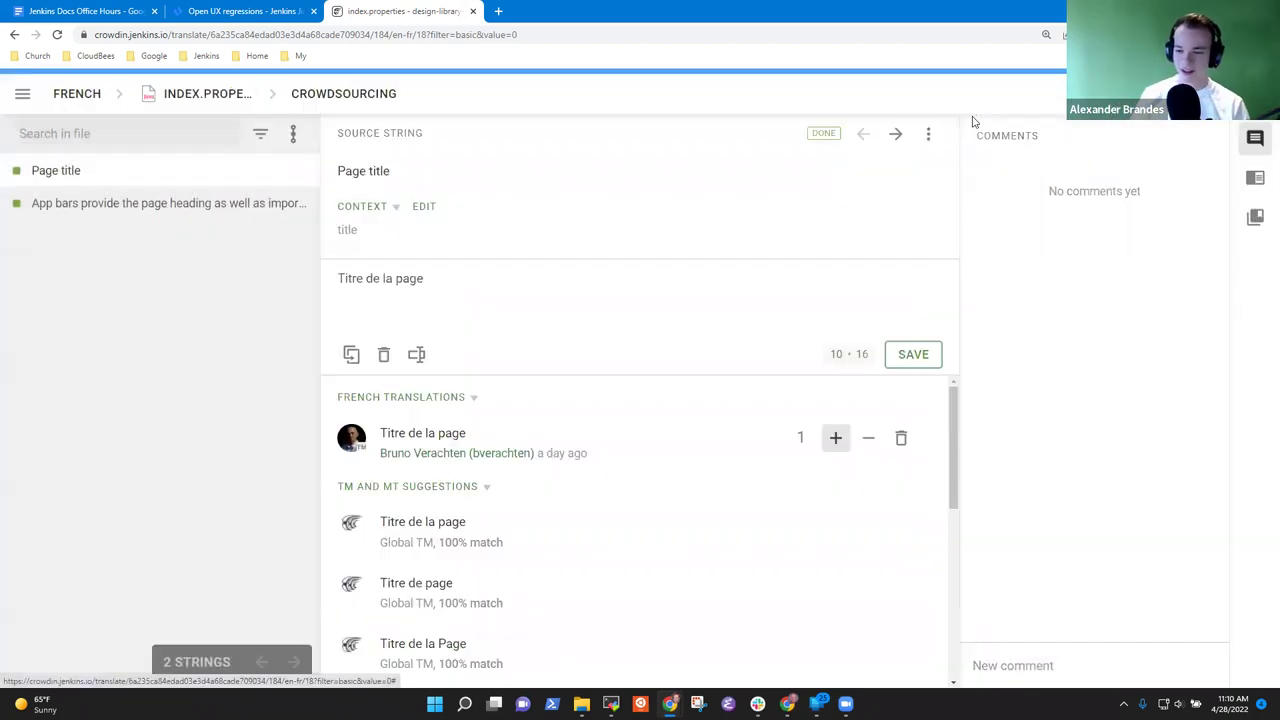
Step: Switch the French index.properties to proofreading mode and keep only the Page title string selected for review
{"action": "left_click", "coordinate": [343, 95]}
{"action": "left_click", "coordinate": [198, 209]}
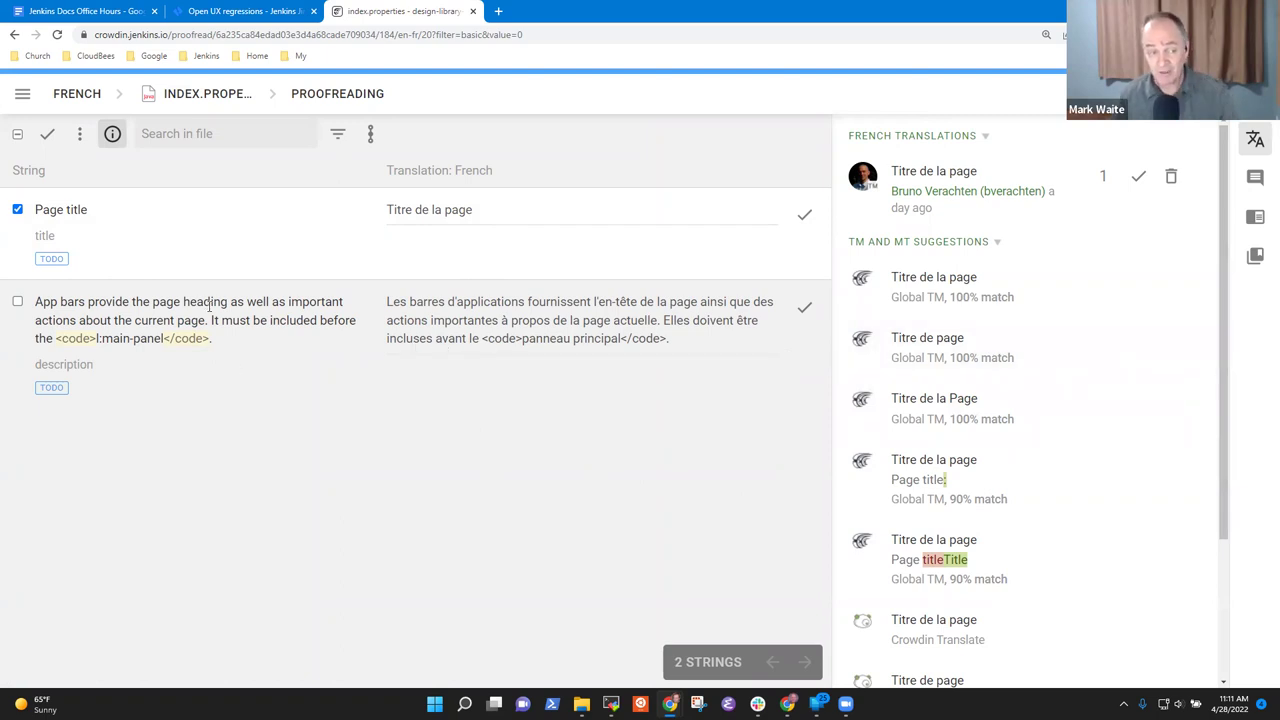
{"action": "left_click", "coordinate": [17, 301]}
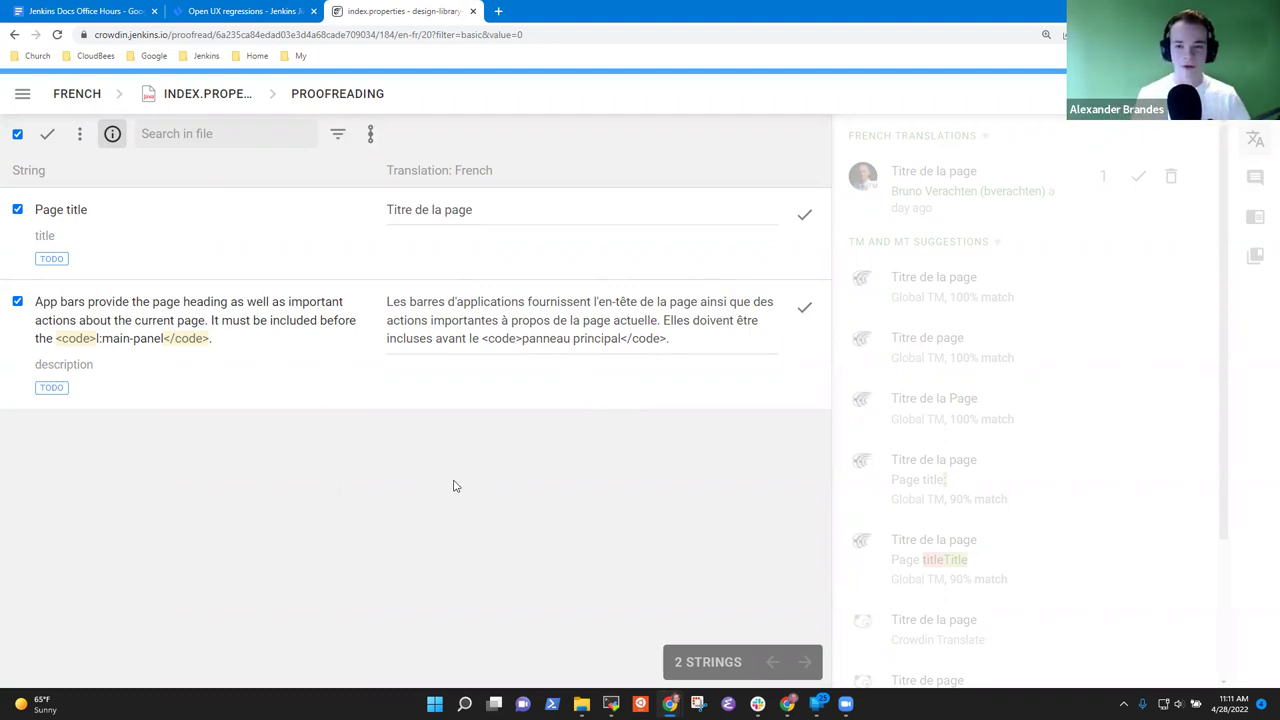
{"action": "left_click", "coordinate": [17, 301]}
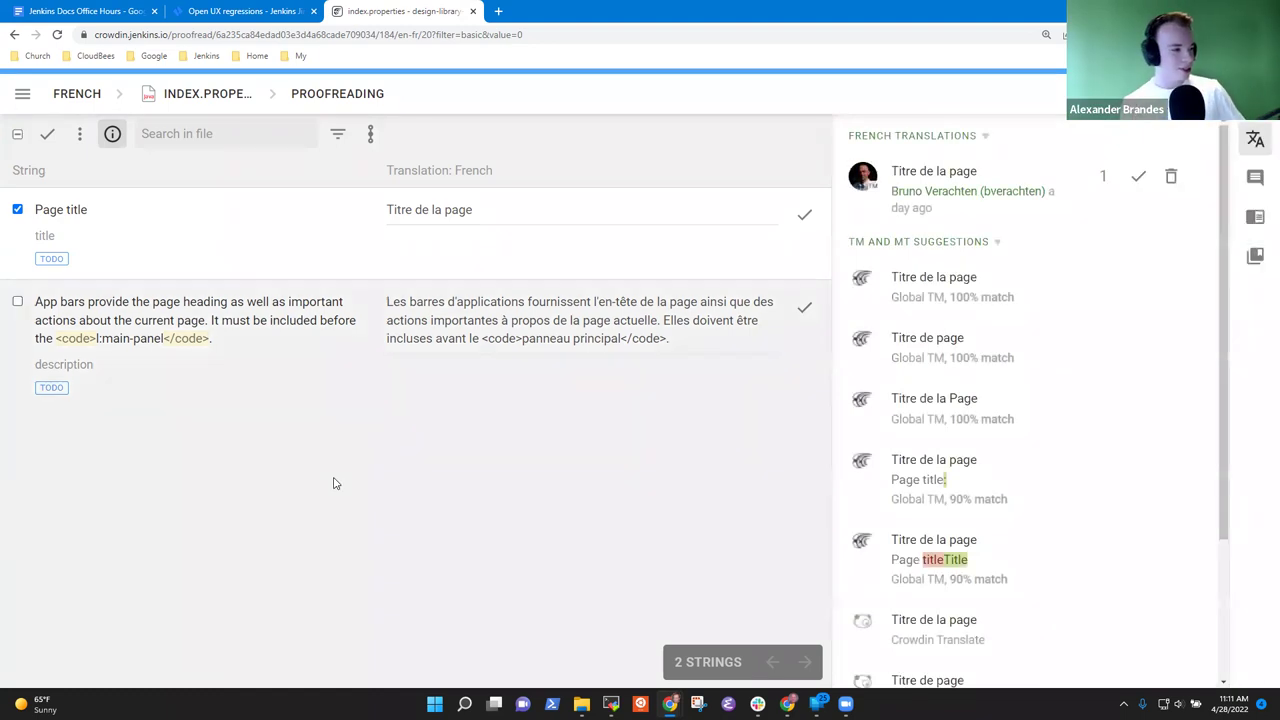
Step: Examine the "l:main-panel" code fragment in the App bars source string against its French translation, then deselect the string
{"action": "left_click", "coordinate": [17, 302]}
{"action": "left_click_drag", "start_coordinate": [96, 340], "coordinate": [170, 350]}
{"action": "right_click", "coordinate": [168, 350]}
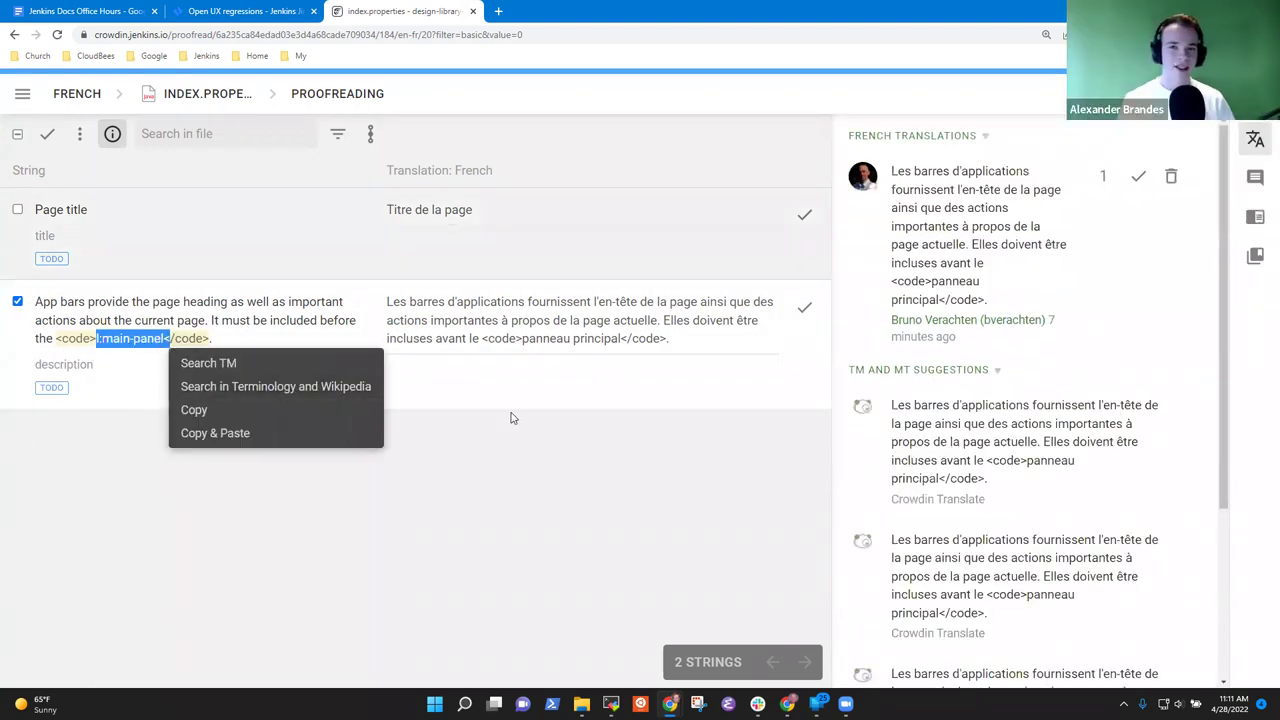
{"action": "left_click", "coordinate": [590, 422]}
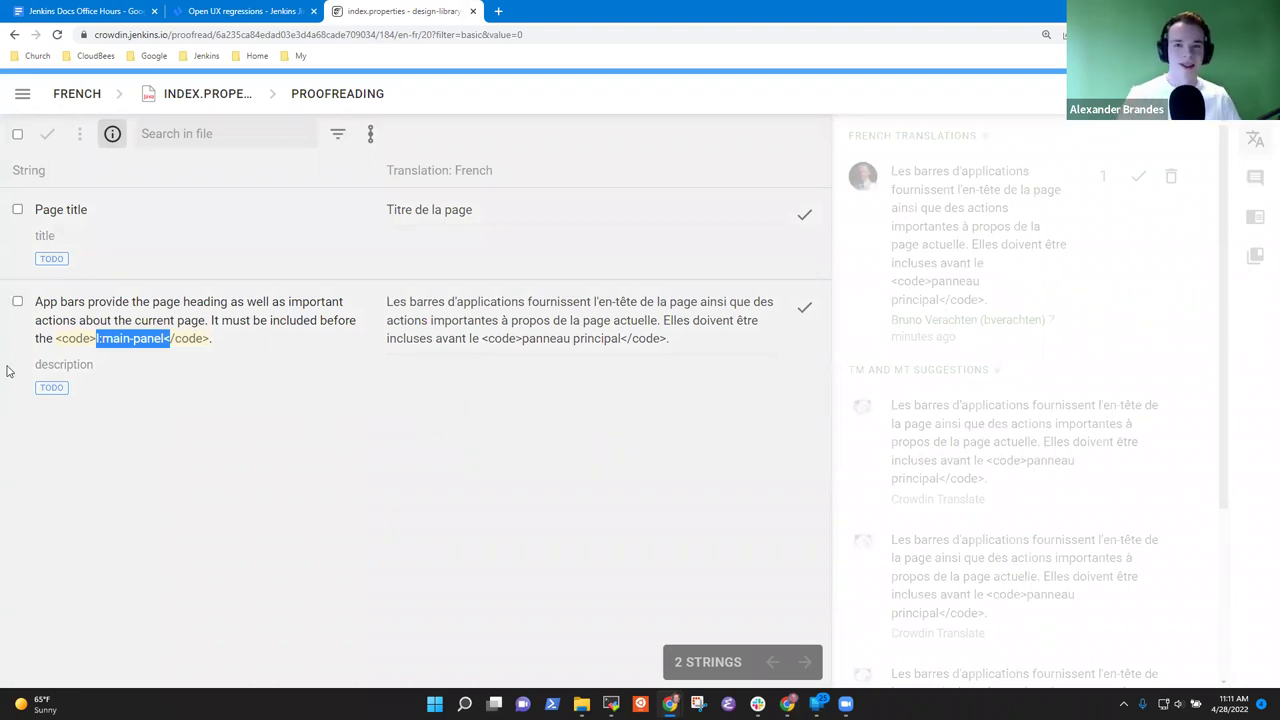
{"action": "left_click", "coordinate": [205, 349]}
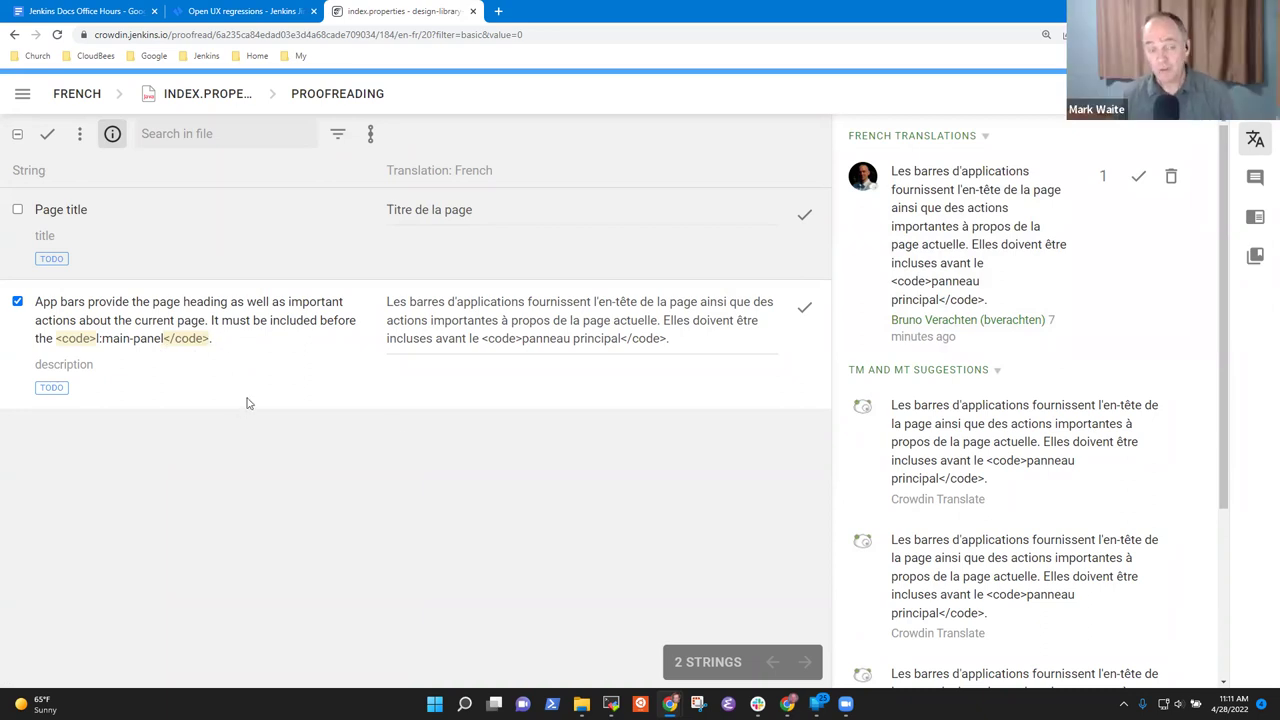
{"action": "left_click", "coordinate": [17, 300]}
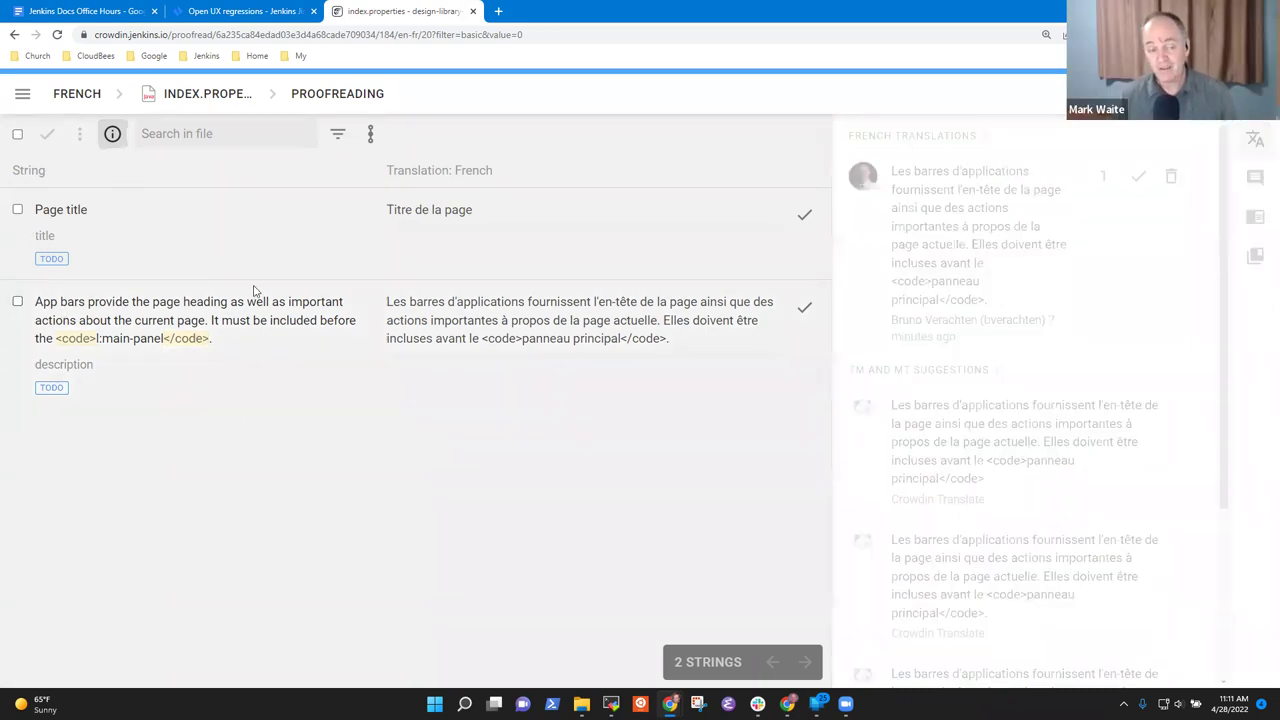
Step: Approve the "Titre de la page" translation of Page title and select the App bars string for review
{"action": "left_click", "coordinate": [17, 210]}
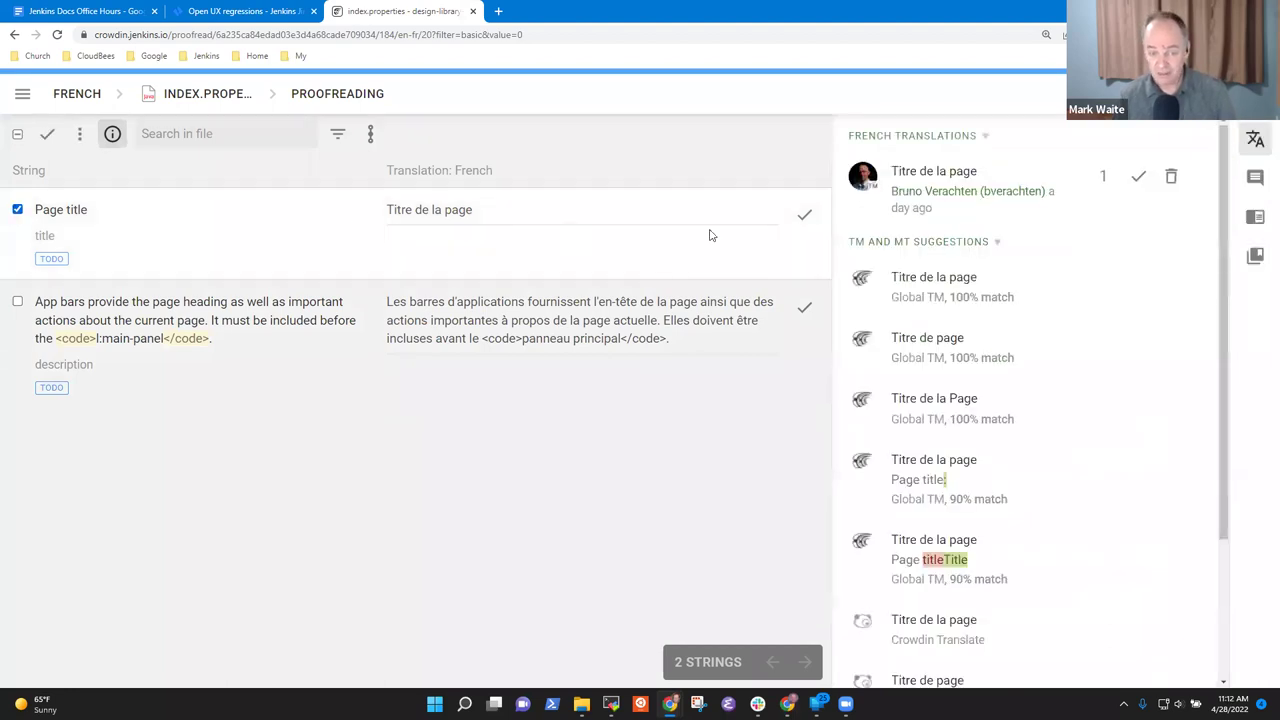
{"action": "left_click", "coordinate": [50, 137]}
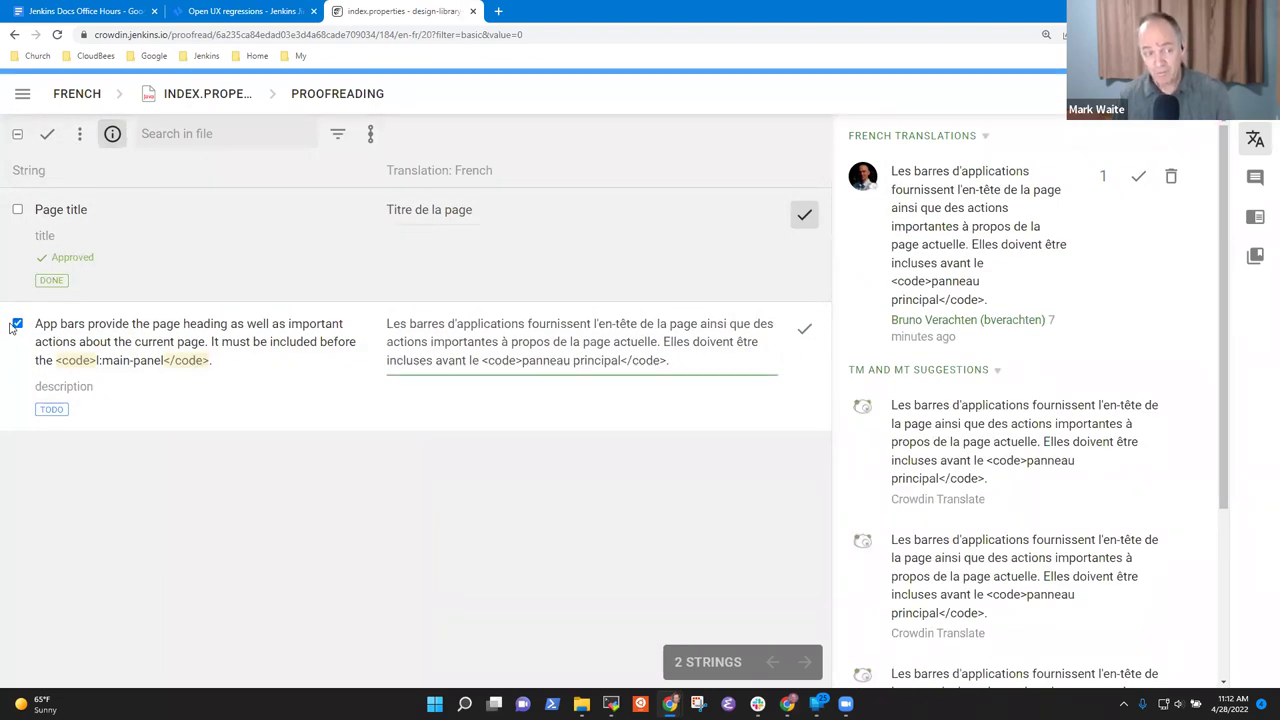
{"action": "left_click", "coordinate": [17, 323]}
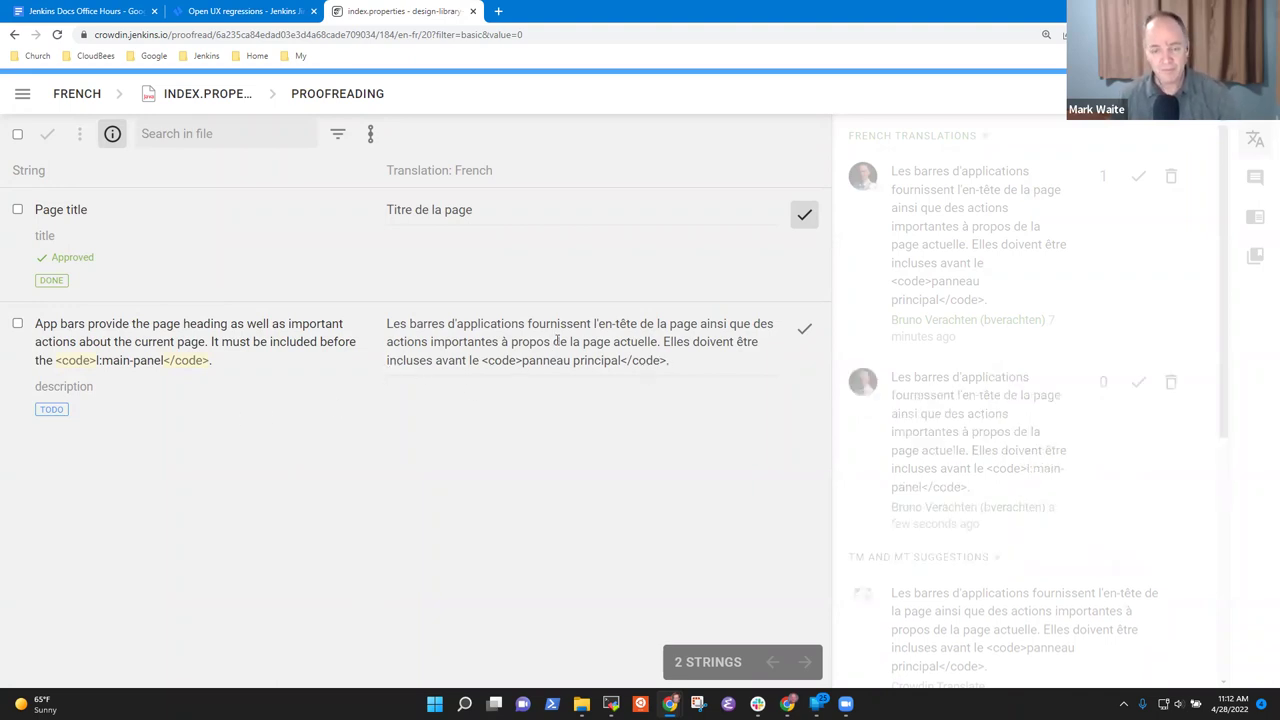
{"action": "left_click", "coordinate": [556, 341]}
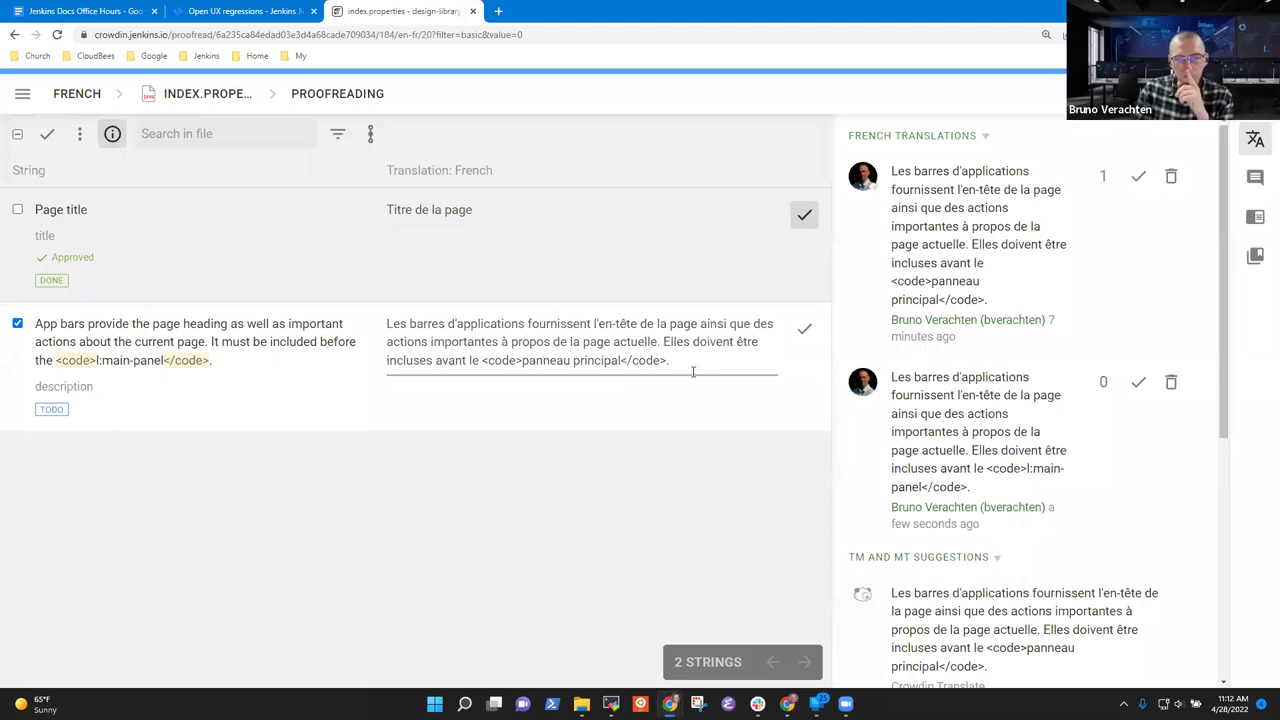
Step: Return the file to crowdsourcing mode and copy "<code>l:main-panel</code>" from the App bars source string
{"action": "left_click", "coordinate": [340, 97]}
{"action": "left_click", "coordinate": [185, 177]}
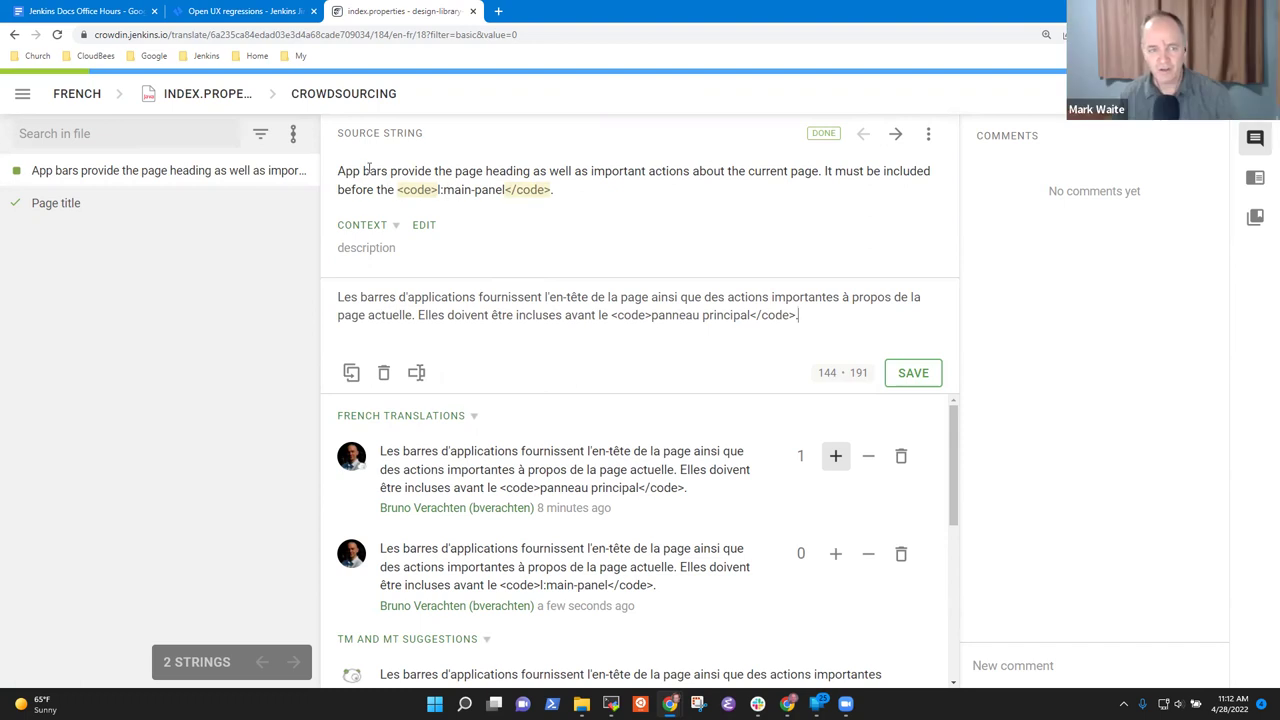
{"action": "left_click_drag", "start_coordinate": [338, 168], "coordinate": [562, 208]}
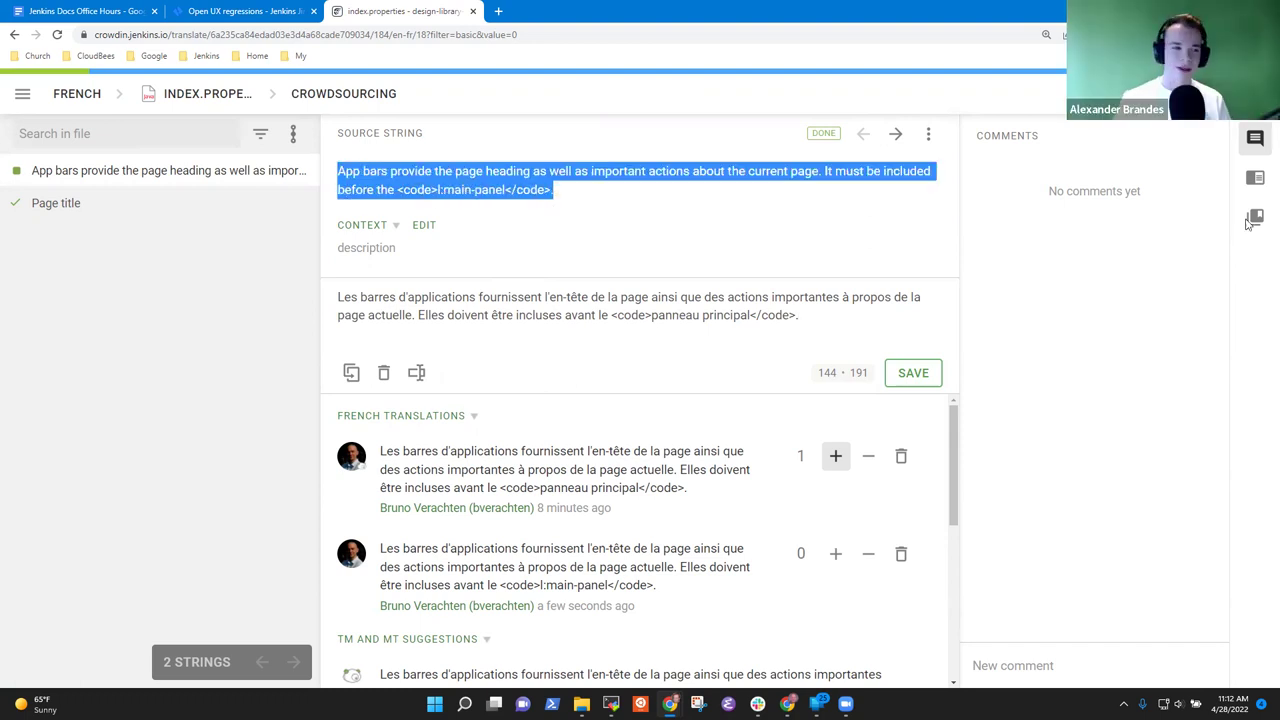
{"action": "left_click", "coordinate": [1035, 665]}
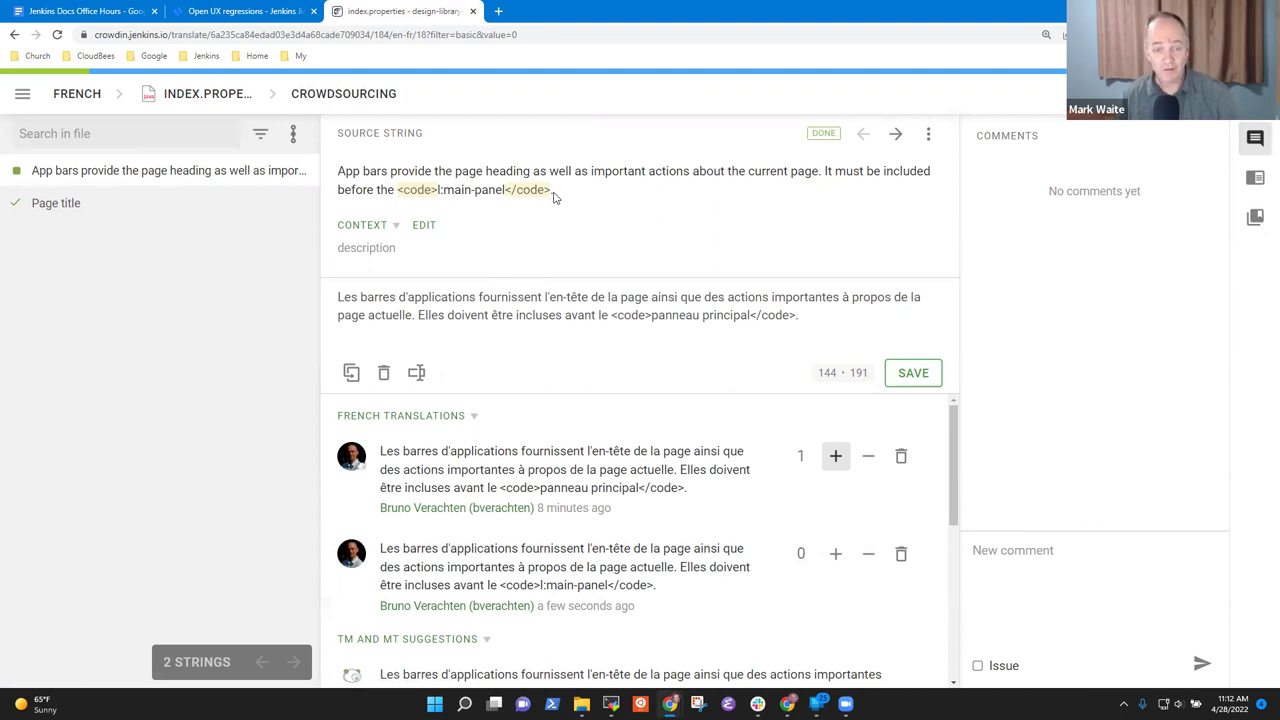
{"action": "left_click_drag", "start_coordinate": [552, 192], "coordinate": [395, 191]}
{"action": "right_click", "coordinate": [396, 192]}
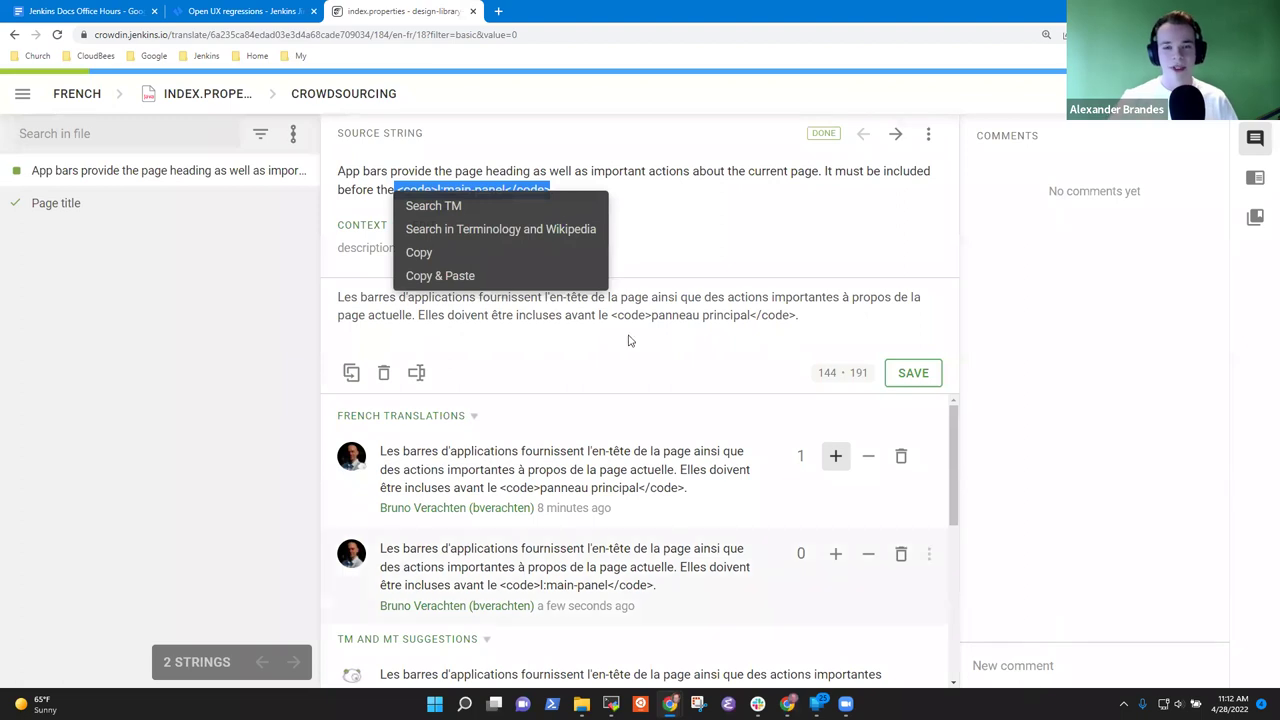
{"action": "left_click", "coordinate": [449, 253]}
Step: Start a comment on the App bars string reading "Must not translate <code>l:main-panel</code>,"
{"action": "left_click", "coordinate": [1036, 665]}
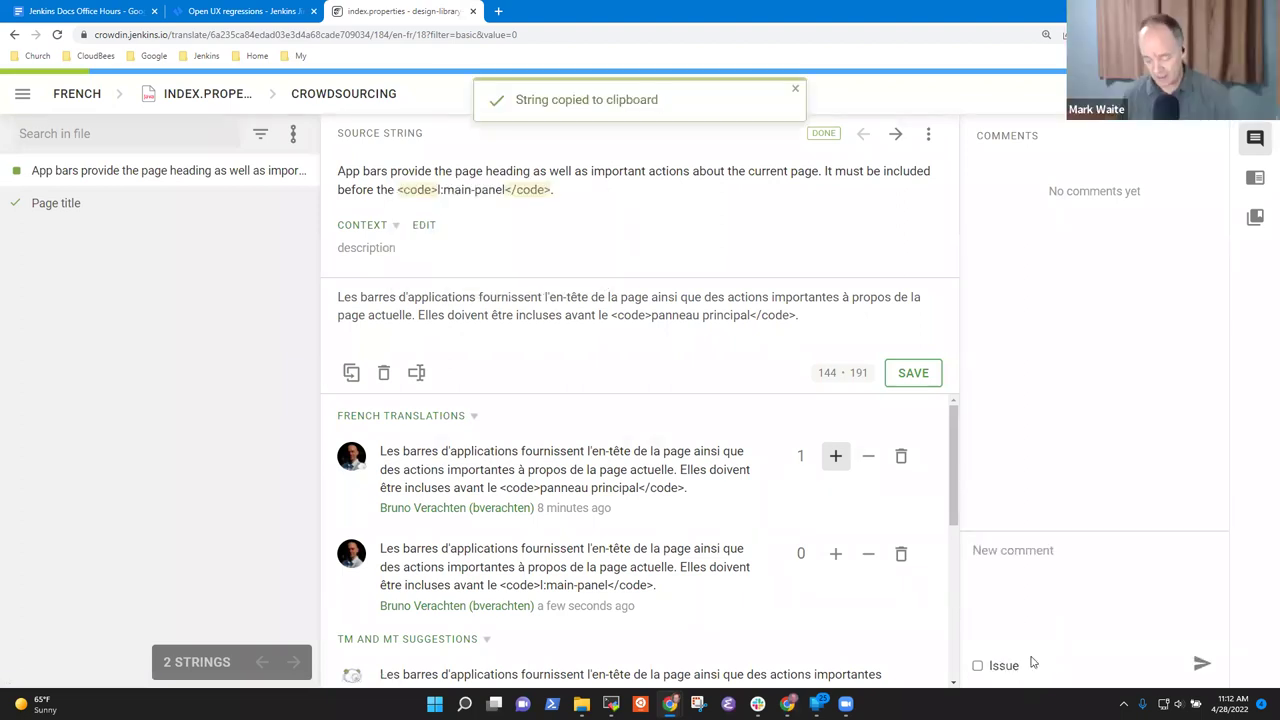
{"action": "type", "text": "Must not tr"}
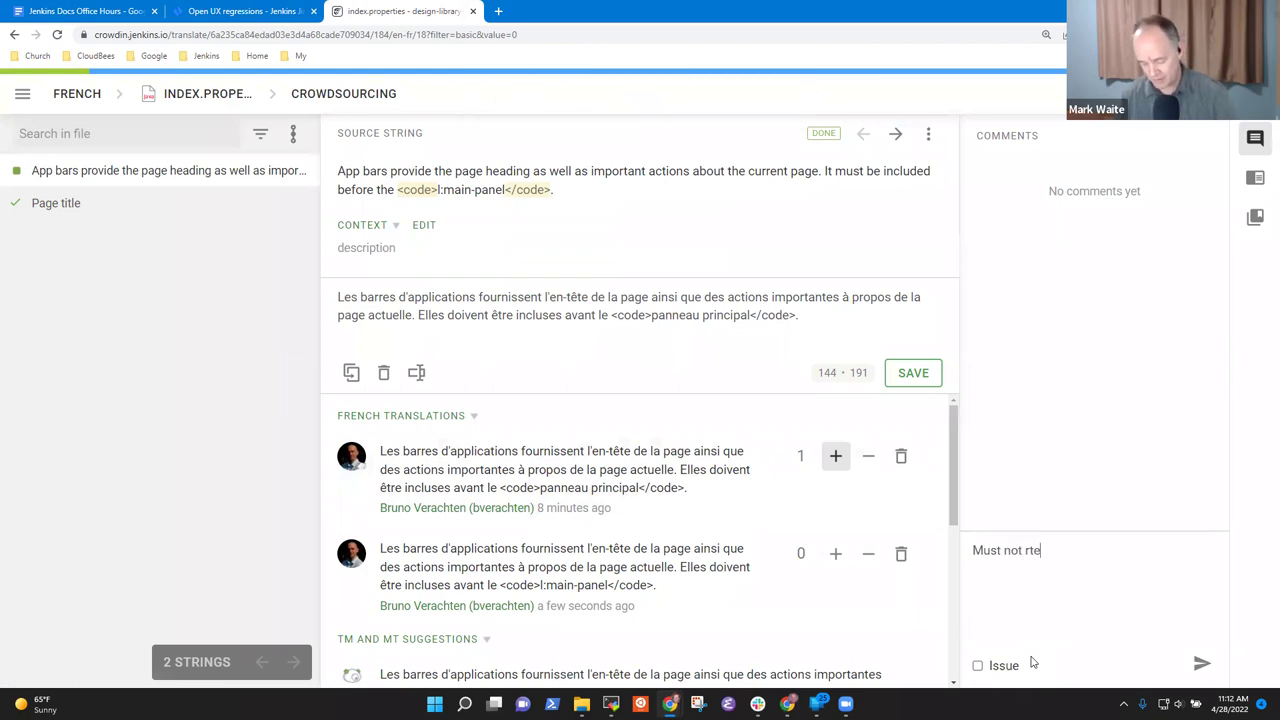
{"action": "type", "text": "anslat"}
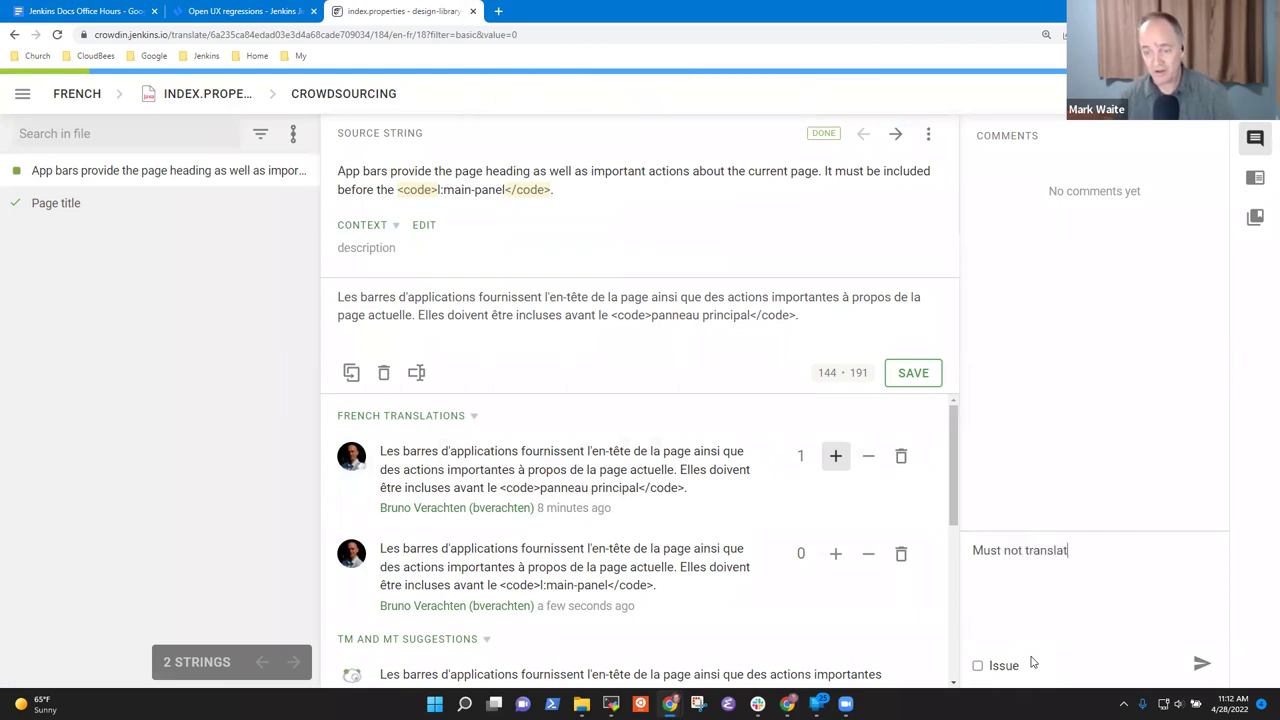
{"action": "type", "text": "e"}
{"action": "key", "text": "ctrl+v"}
{"action": "type", "text": ", it"}
{"action": "key", "text": "BackSpace"}
{"action": "key", "text": "BackSpace"}
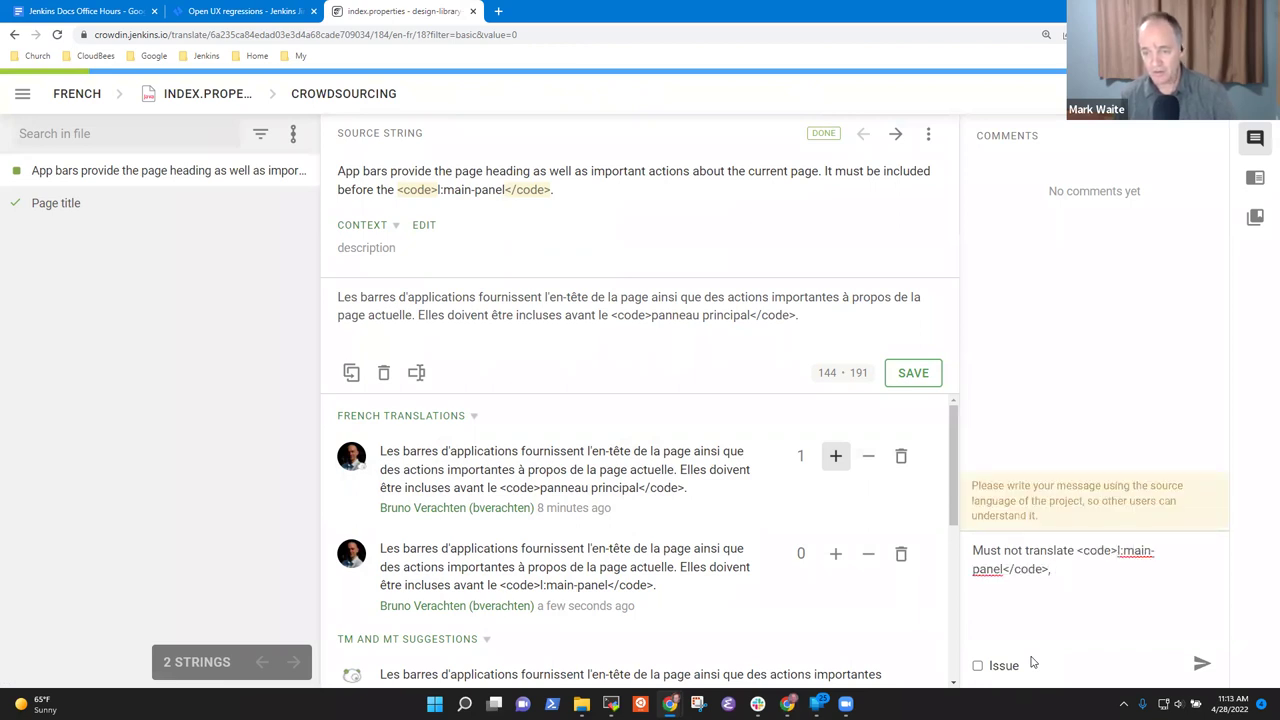
Step: Continue the comment with "needs to remain as <code>l:main-panel</code> because"
{"action": "type", "text": "needs to"}
{"action": "key", "text": "BackSpace"}
{"action": "key", "text": "BackSpace"}
{"action": "key", "text": "BackSpace"}
{"action": "key", "text": "BackSpace"}
{"action": "key", "text": "BackSpace"}
{"action": "key", "text": "BackSpace"}
{"action": "key", "text": "BackSpace"}
{"action": "key", "text": "BackSpace"}
{"action": "type", "text": "needs to remain as"}
{"action": "key", "text": "ctrl+v"}
{"action": "type", "text": "because"}
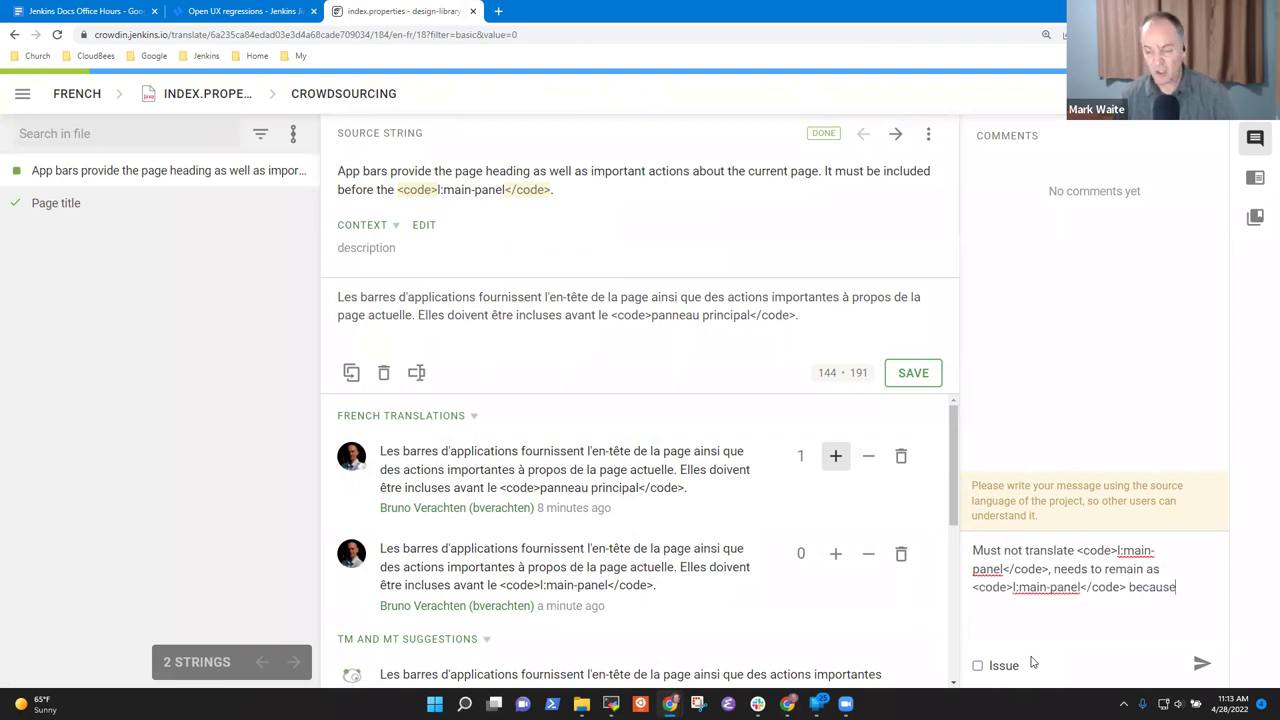
Step: Finish the comment with "it is a code fragment" and post it without marking it as an issue
{"action": "type", "text": " it is a code"}
{"action": "type", "text": "frga"}
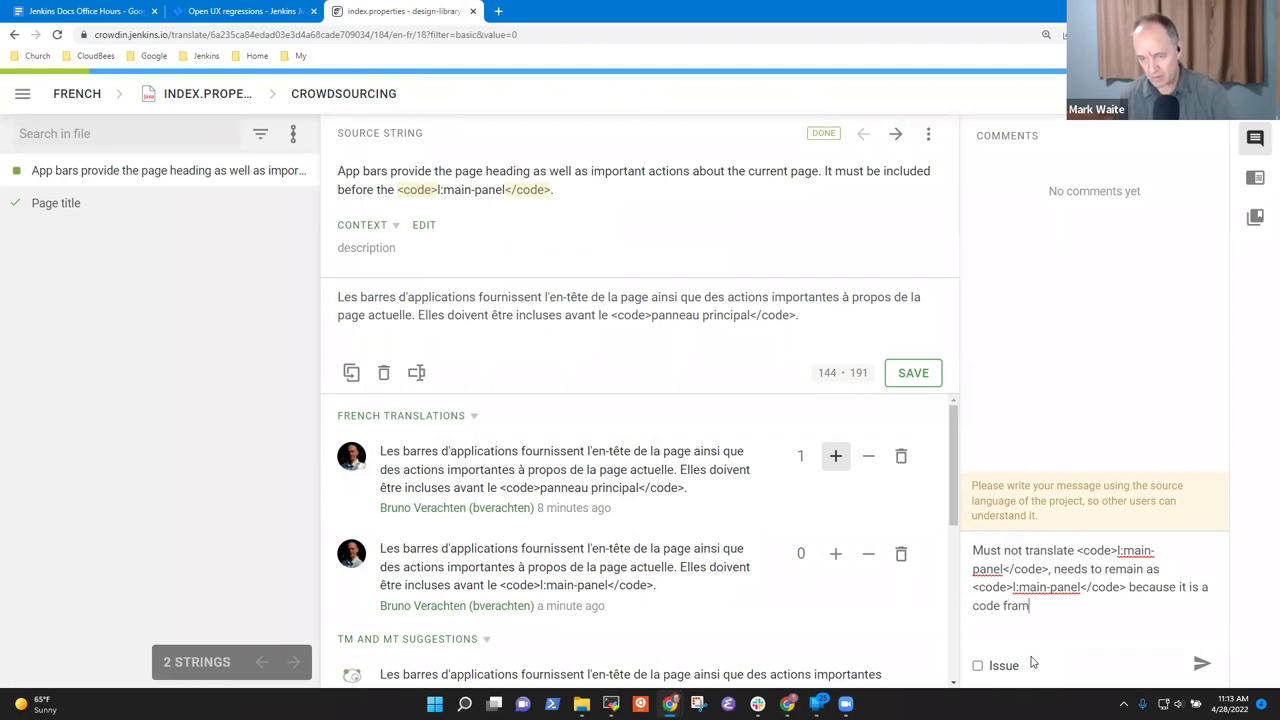
{"action": "key", "text": "BackSpace"}
{"action": "key", "text": "BackSpace"}
{"action": "type", "text": "agment"}
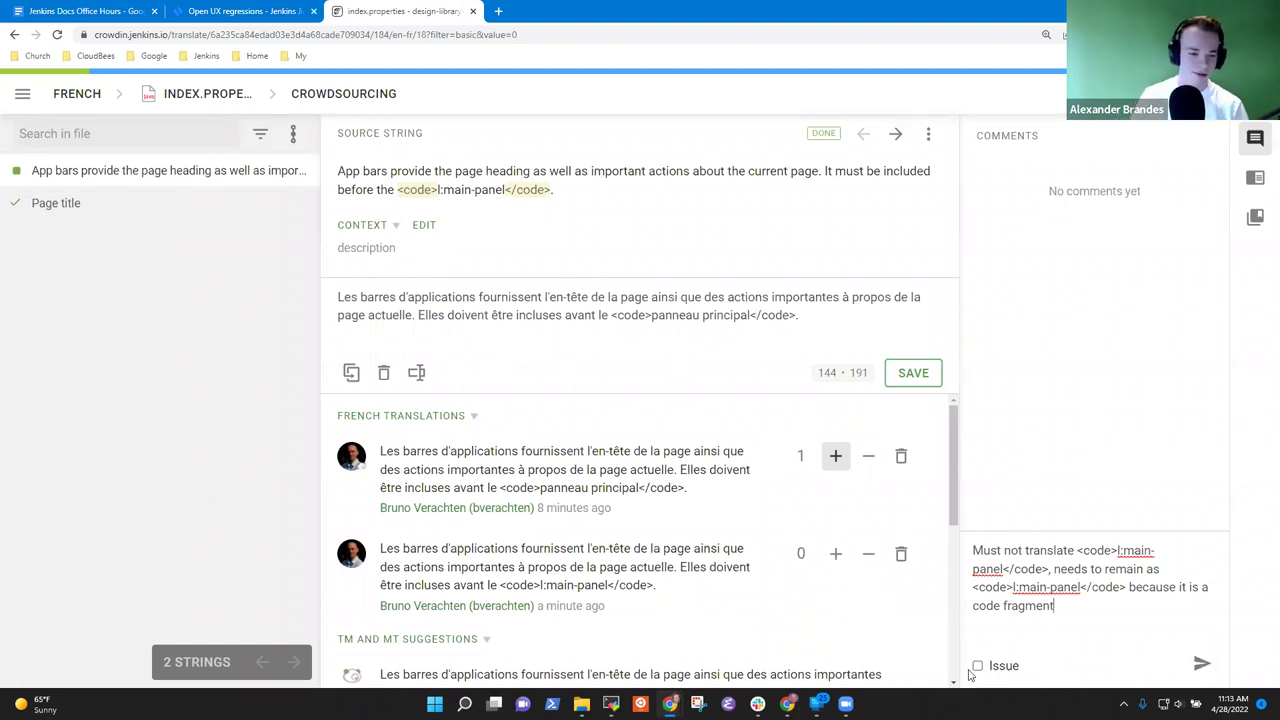
{"action": "left_click", "coordinate": [978, 666]}
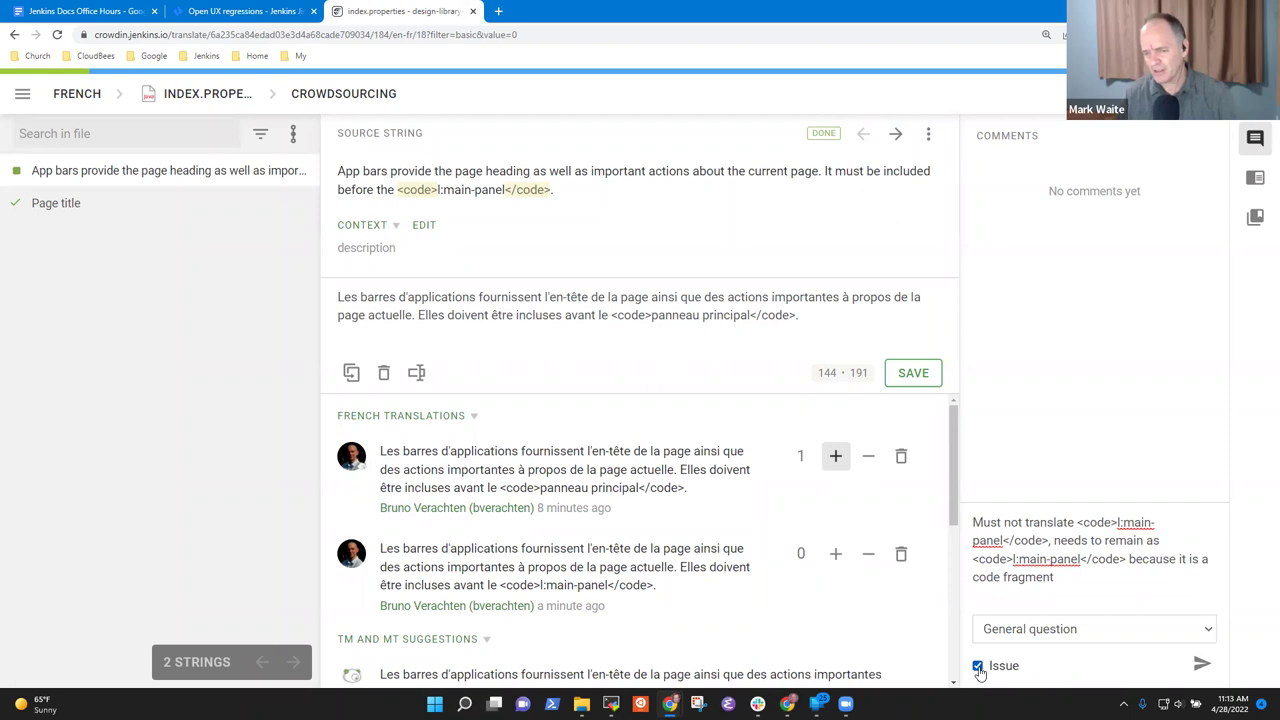
{"action": "left_click", "coordinate": [978, 666]}
{"action": "left_click", "coordinate": [1201, 664]}
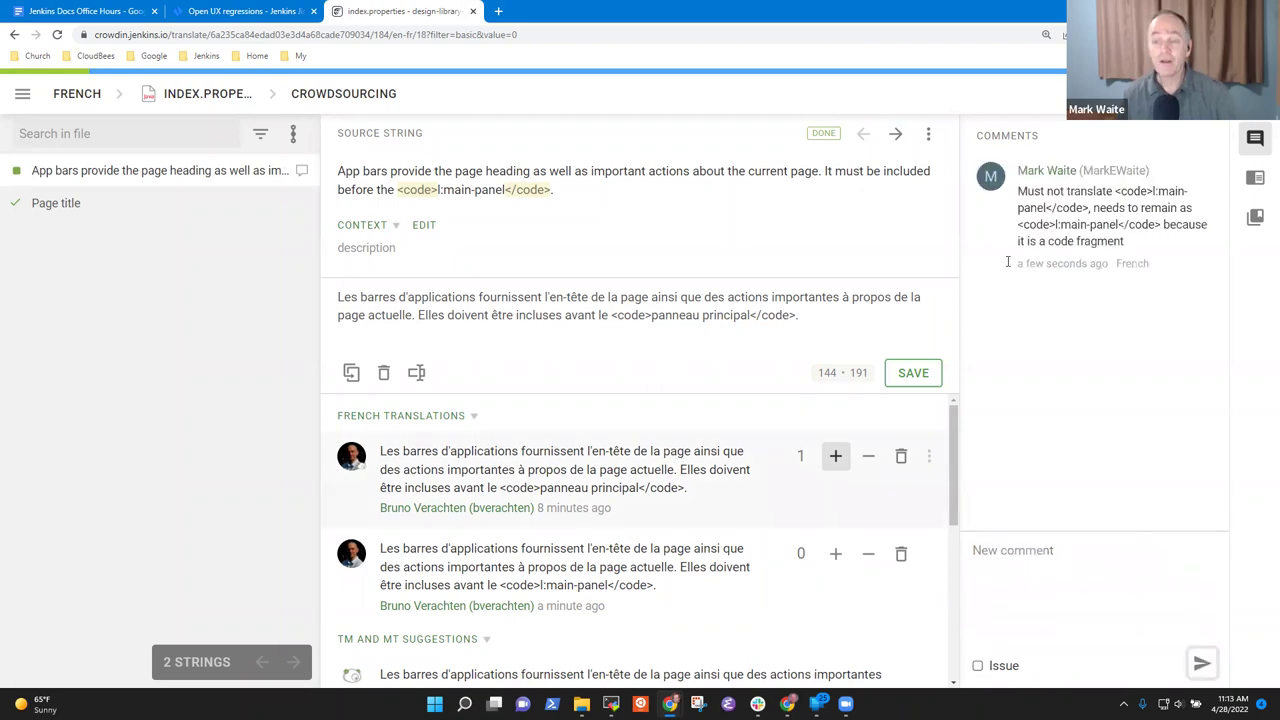
{"action": "mouse_move", "coordinate": [1104, 178]}
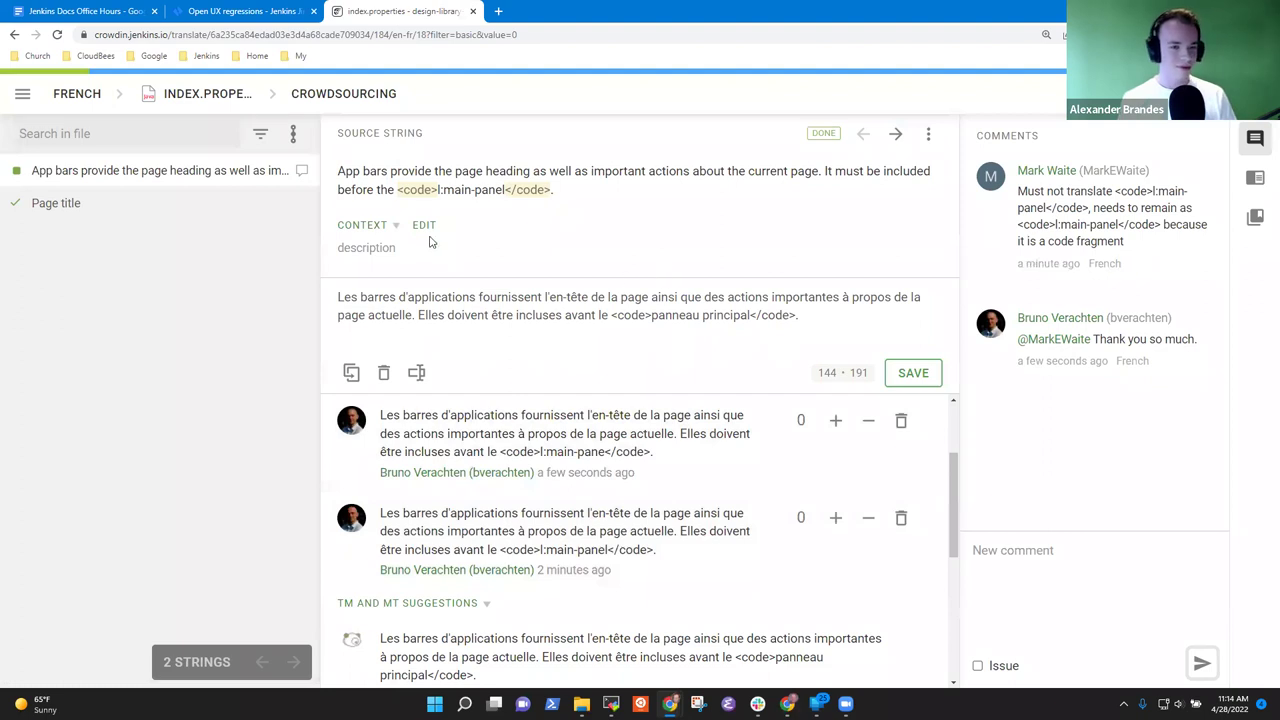
Step: Load the French translation that keeps "l:main-panel" into the translation field and compare it with the source string
{"action": "left_click", "coordinate": [700, 566]}
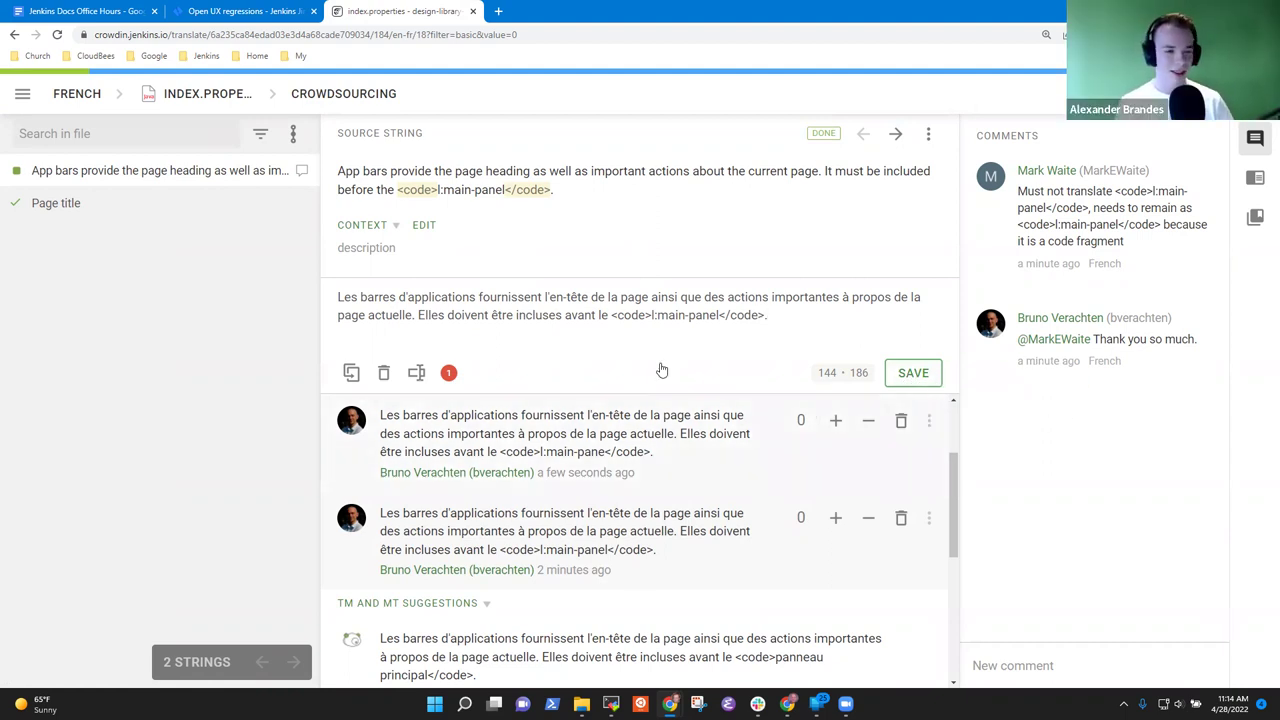
{"action": "left_click_drag", "start_coordinate": [578, 190], "coordinate": [487, 176]}
{"action": "right_click", "coordinate": [488, 180]}
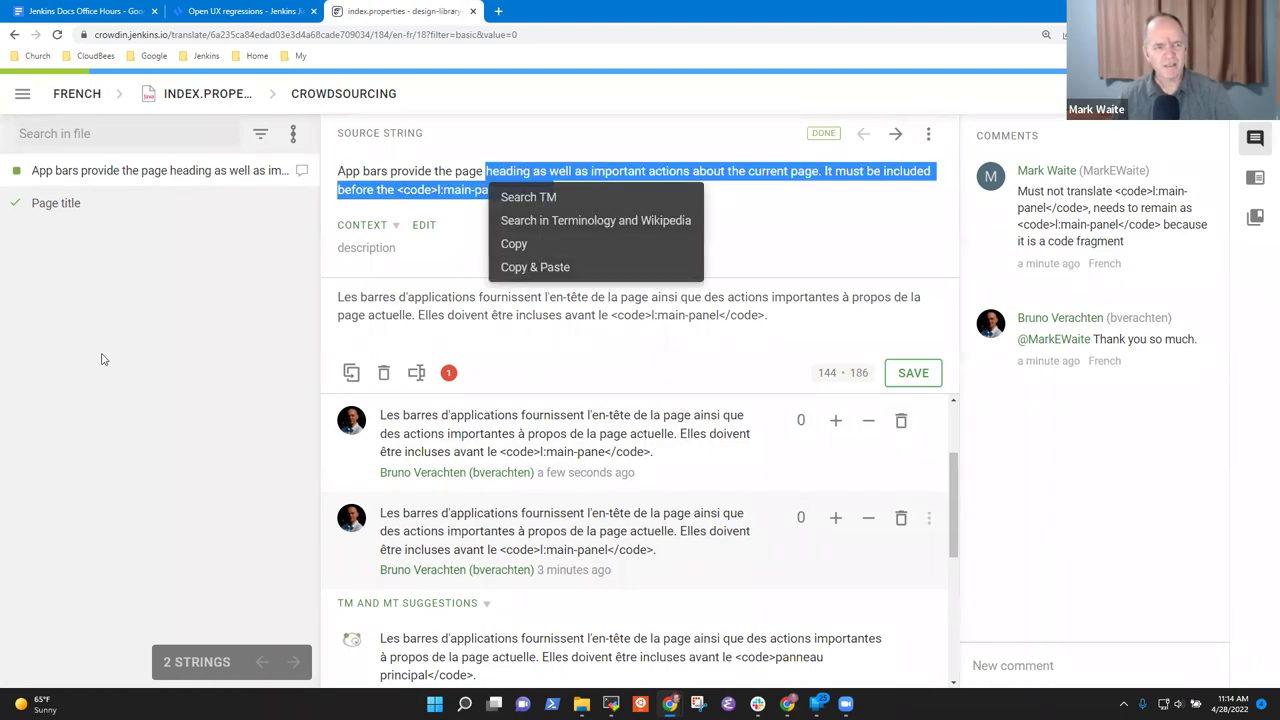
{"action": "key", "text": "Escape"}
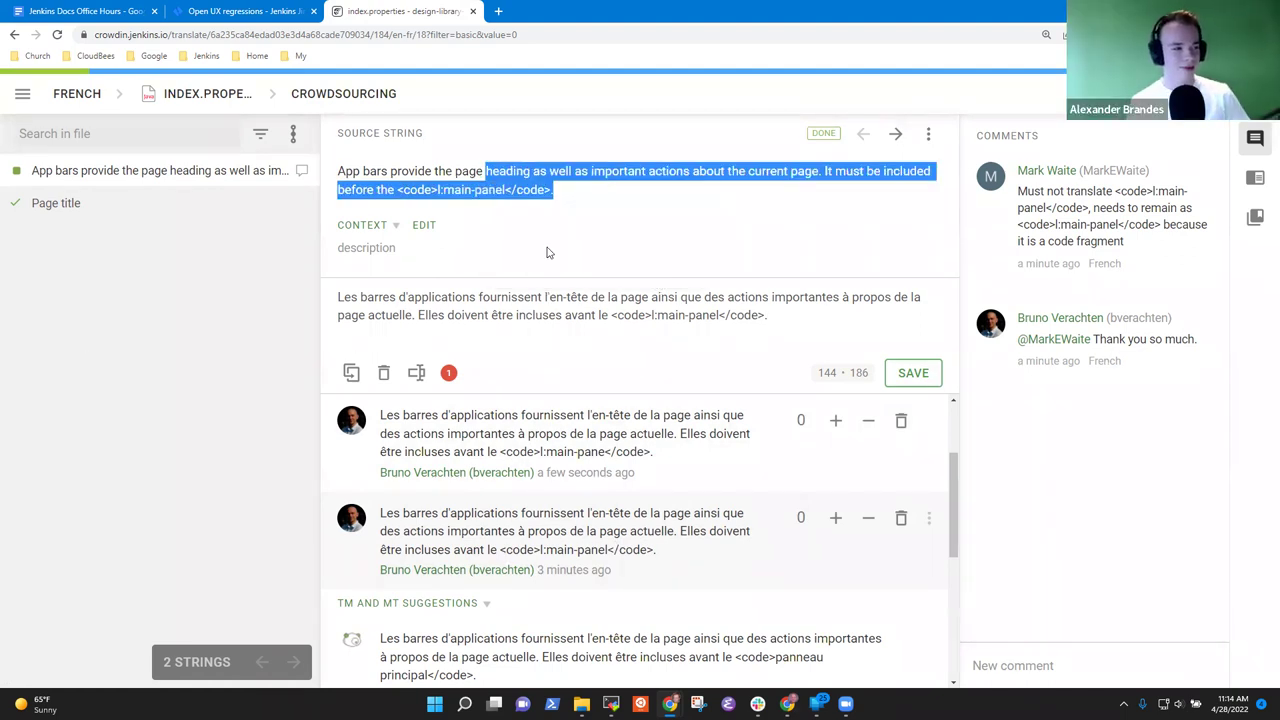
{"action": "left_click", "coordinate": [547, 252]}
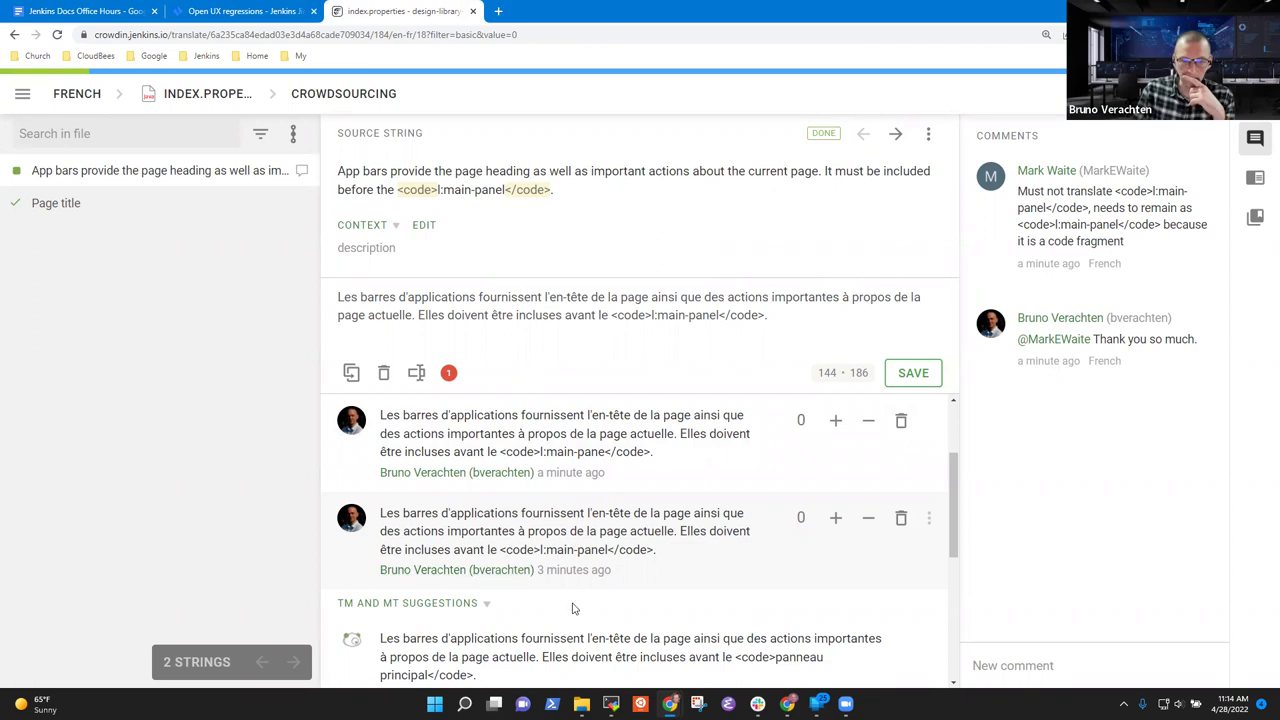
Step: Downvote the French "l:main-panel" and "panneau principal" translations of the App bars string
{"action": "scroll", "coordinate": [598, 588], "scroll_direction": "down", "scroll_amount": 1}
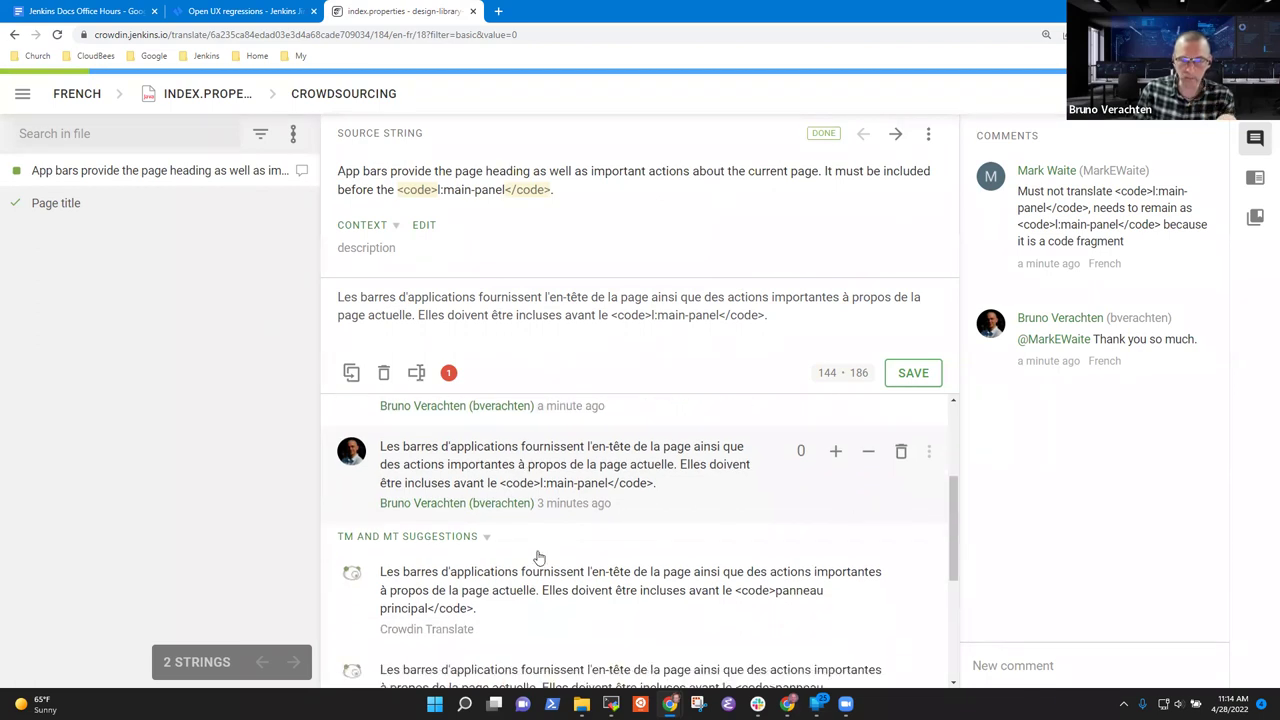
{"action": "scroll", "coordinate": [565, 562], "scroll_direction": "up", "scroll_amount": 2}
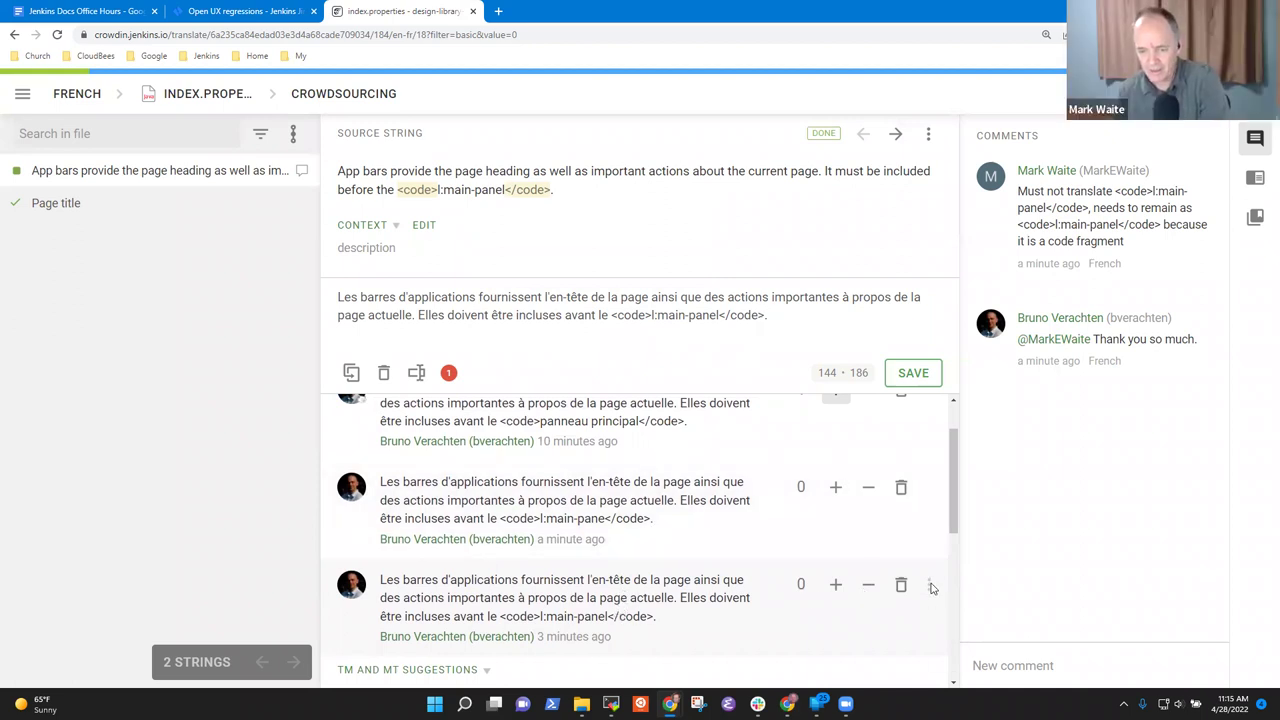
{"action": "left_click", "coordinate": [830, 587]}
{"action": "left_click", "coordinate": [867, 457]}
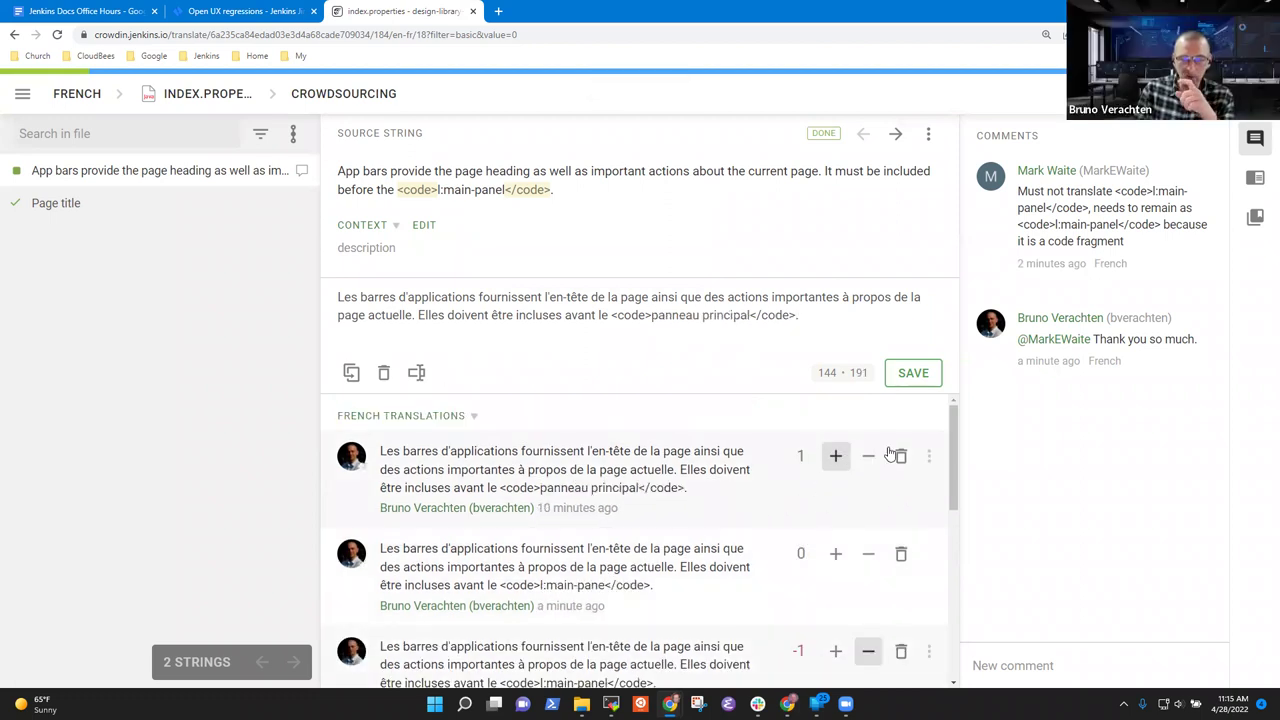
{"action": "left_click", "coordinate": [868, 455]}
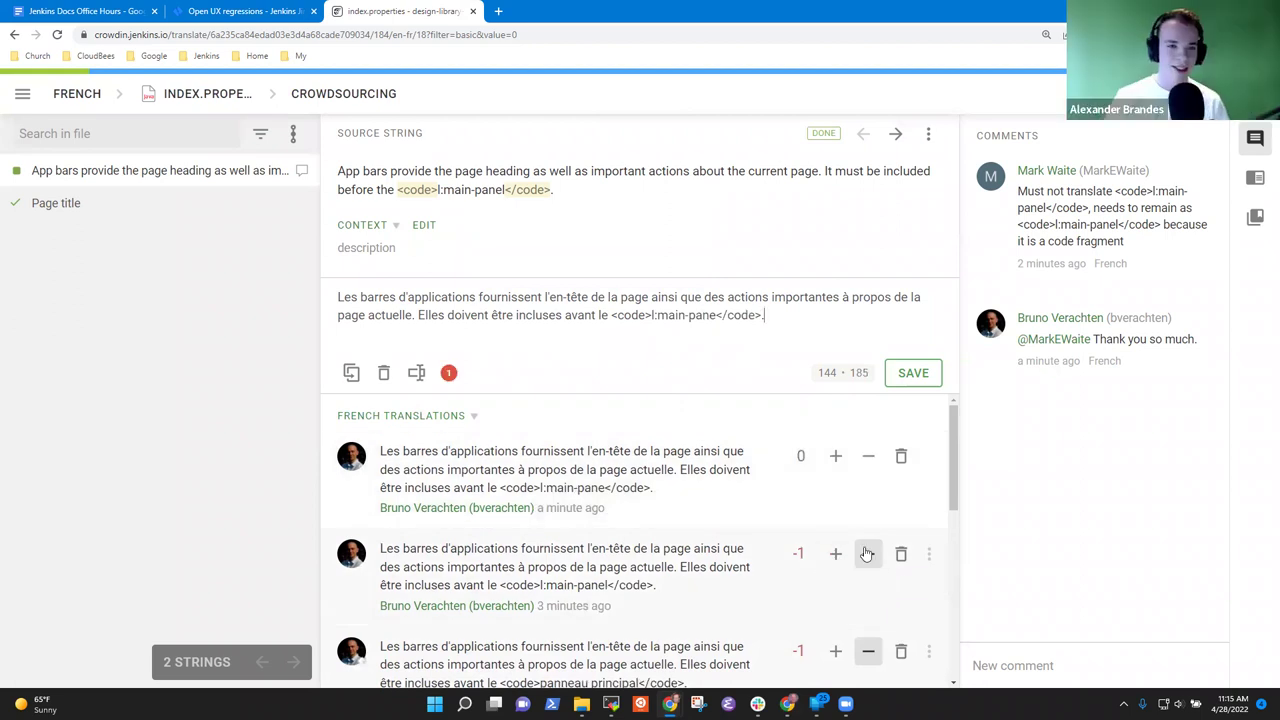
Step: Delete the misspelled "l:main-pane" translation and upvote the one containing "l:main-panel"
{"action": "left_click", "coordinate": [901, 457]}
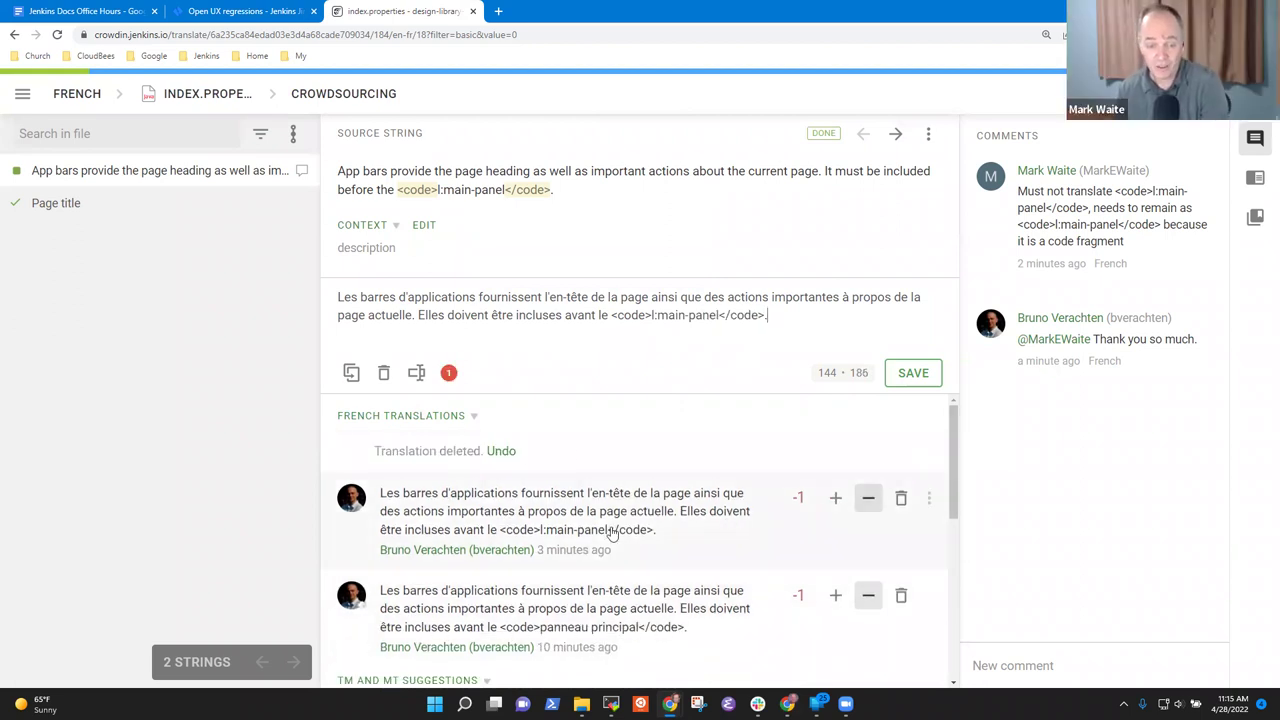
{"action": "left_click", "coordinate": [837, 500]}
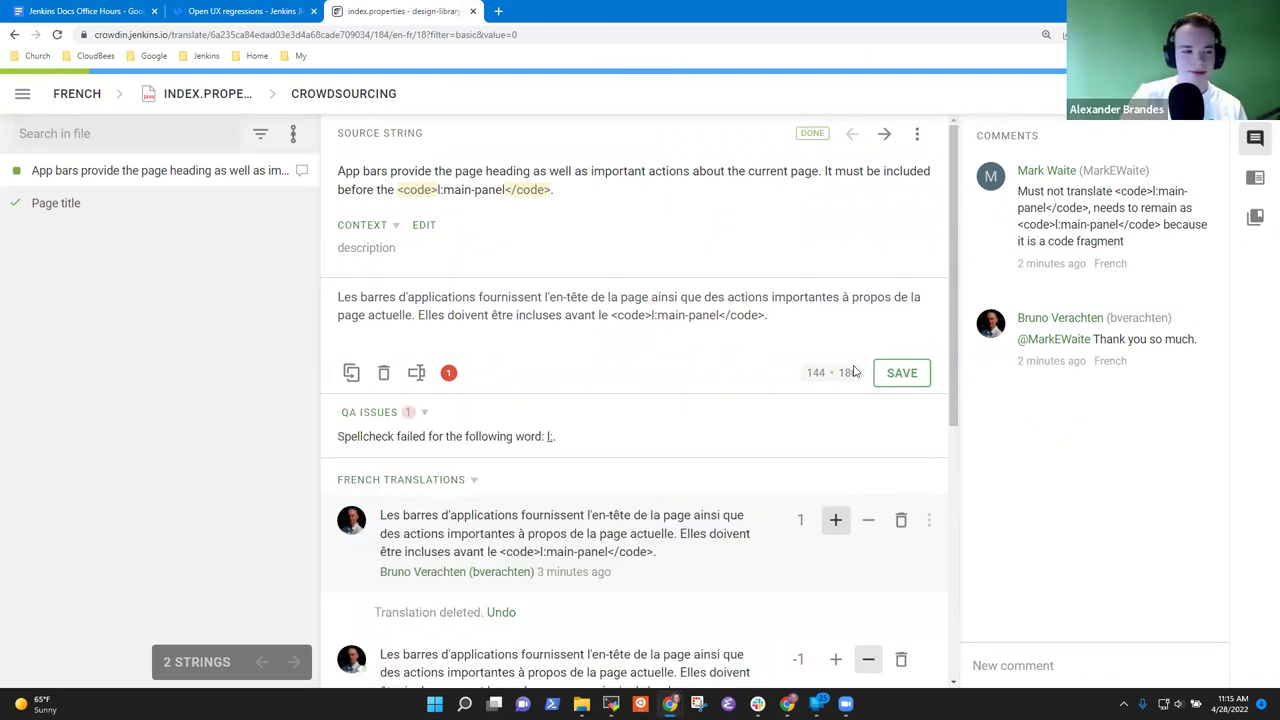
Step: Change the vote on the French "panneau principal" translation to an upvote, and set it back to a downvote
{"action": "scroll", "coordinate": [763, 509], "scroll_direction": "down", "scroll_amount": 3}
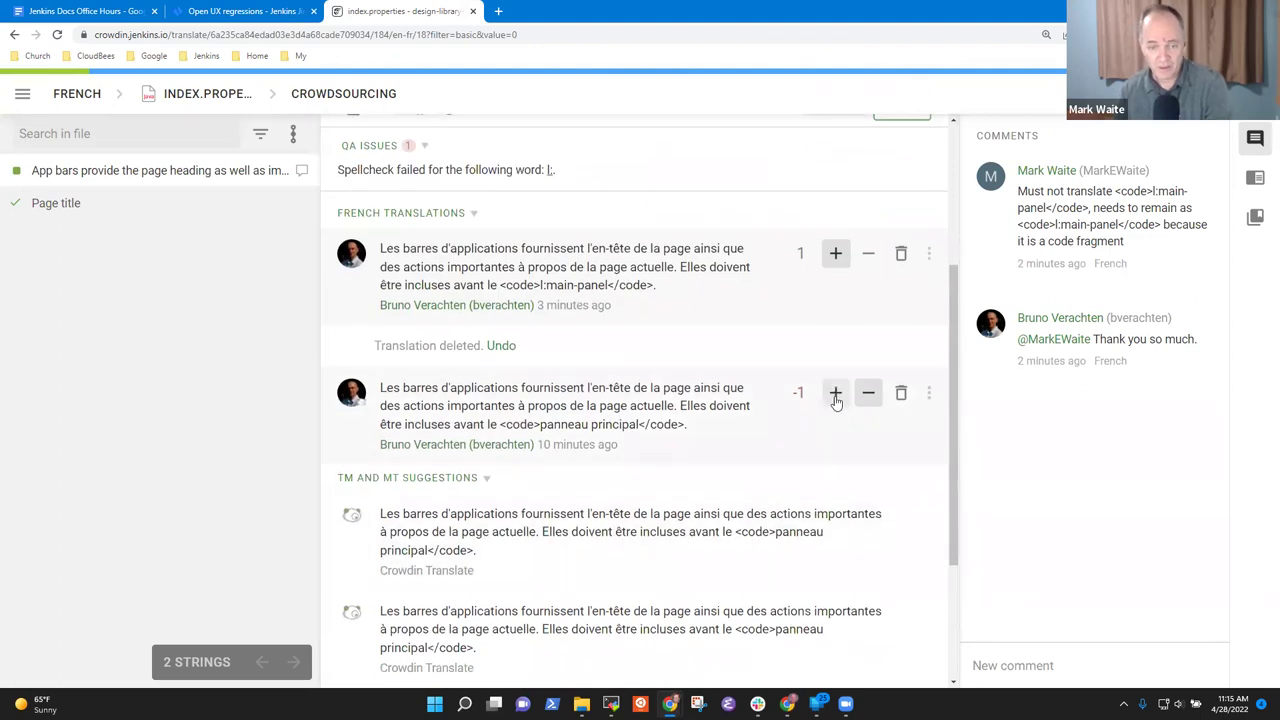
{"action": "left_click", "coordinate": [836, 397]}
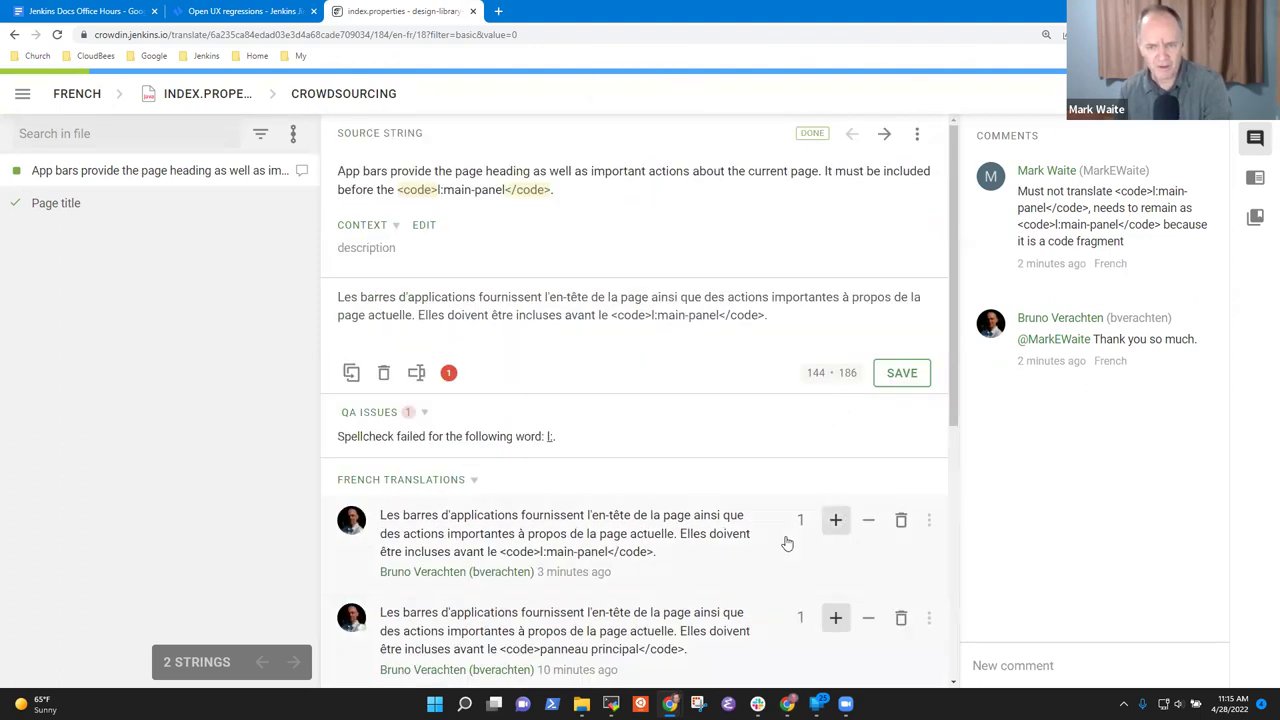
{"action": "left_click", "coordinate": [866, 618]}
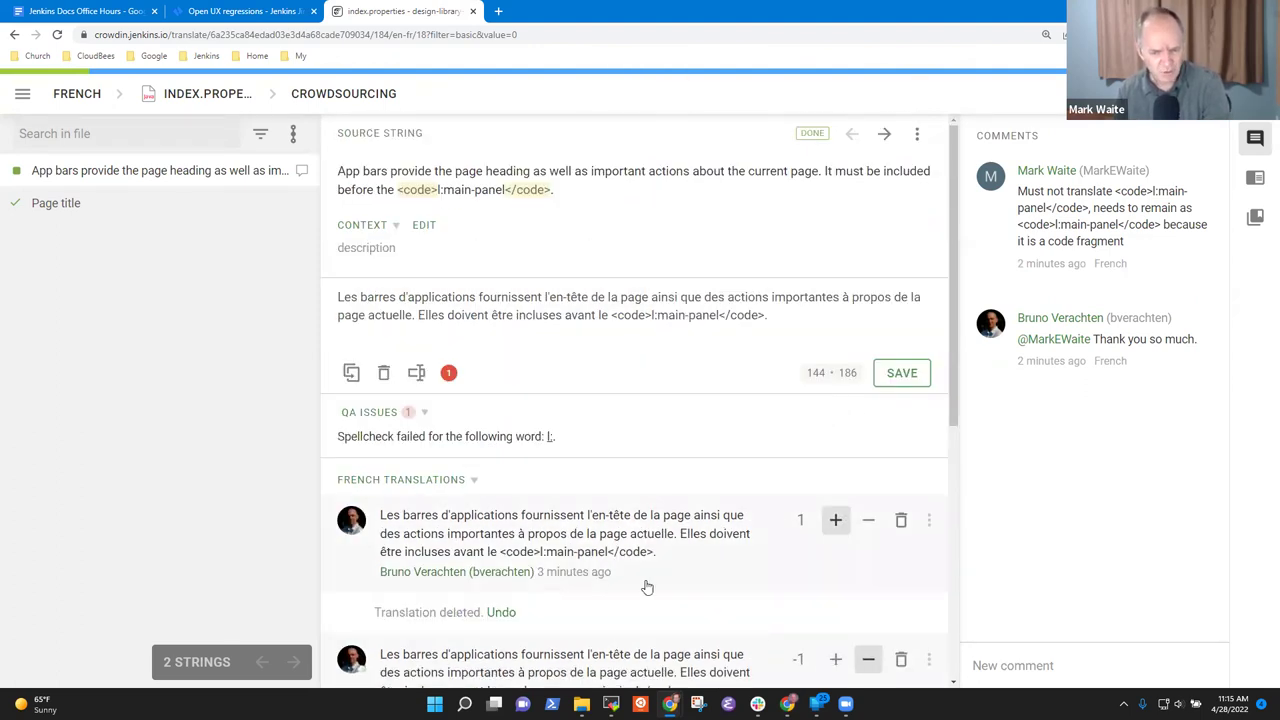
Step: Try to save the French "l:main-panel" text from the translation field as a new translation, and cancel the duplicate
{"action": "scroll", "coordinate": [660, 560], "scroll_direction": "down", "scroll_amount": 2}
{"action": "scroll", "coordinate": [670, 545], "scroll_direction": "down", "scroll_amount": 1}
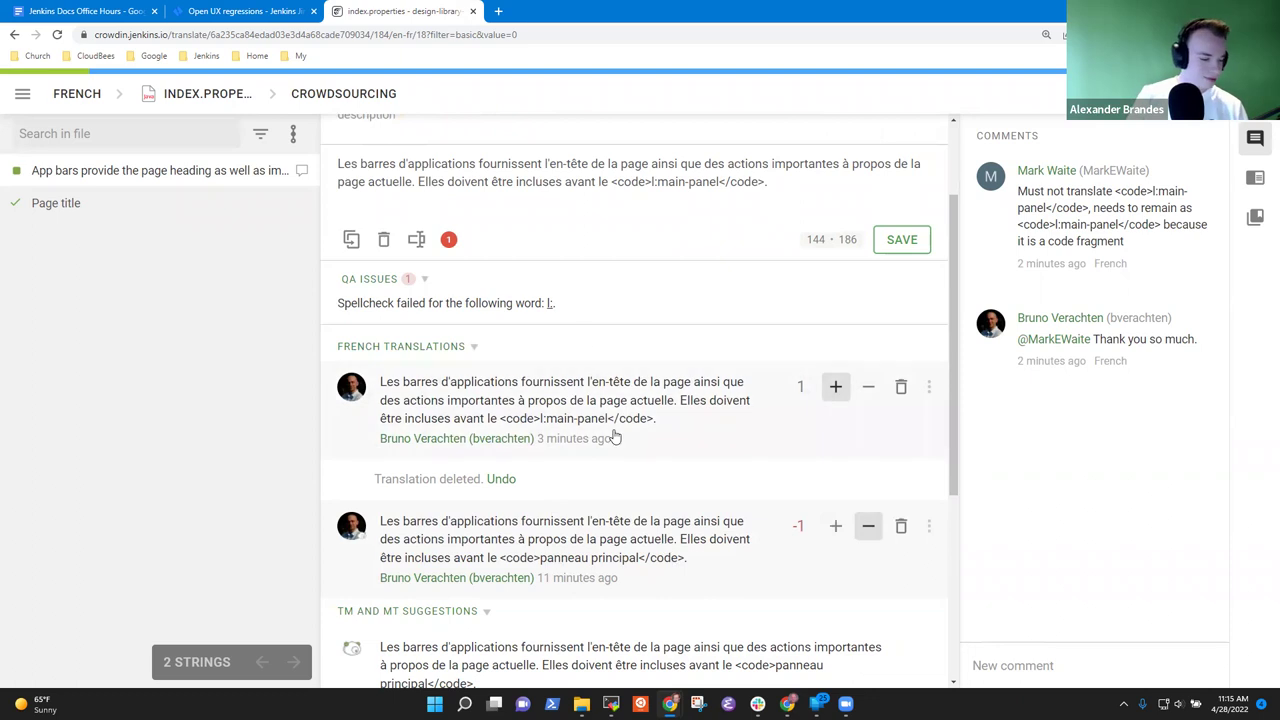
{"action": "scroll", "coordinate": [620, 290], "scroll_direction": "up", "scroll_amount": 2}
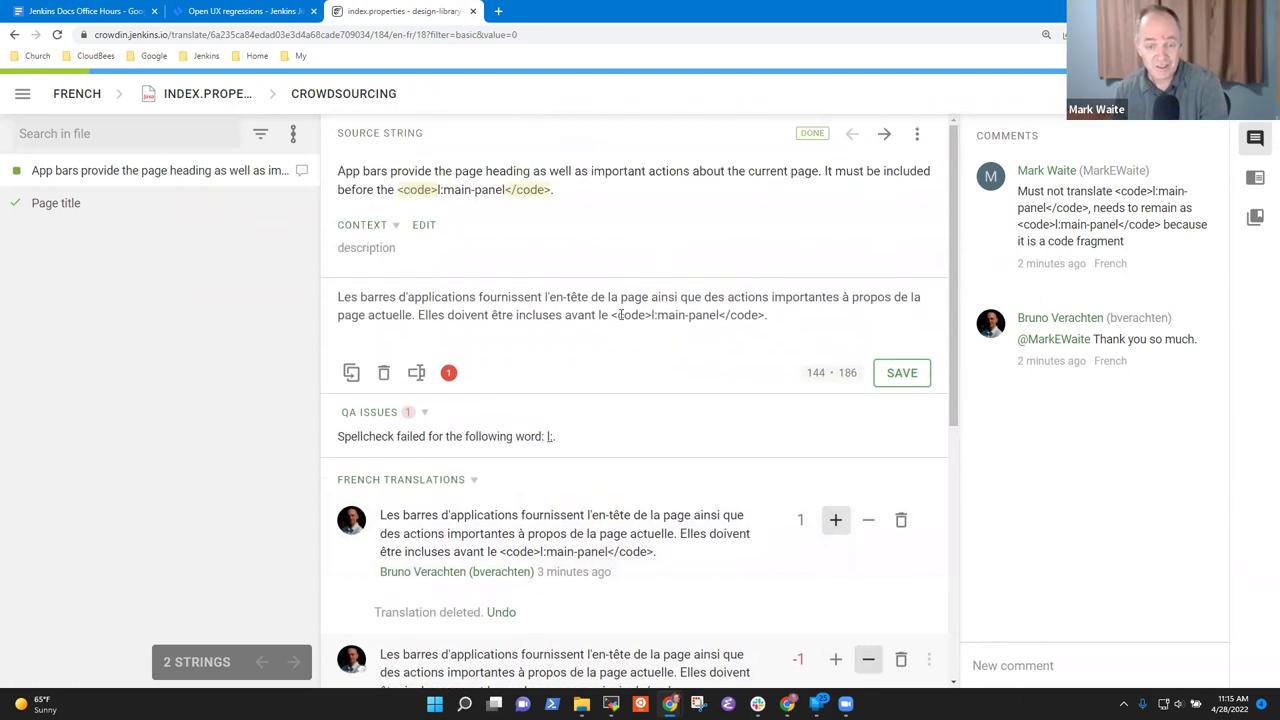
{"action": "left_click", "coordinate": [897, 370]}
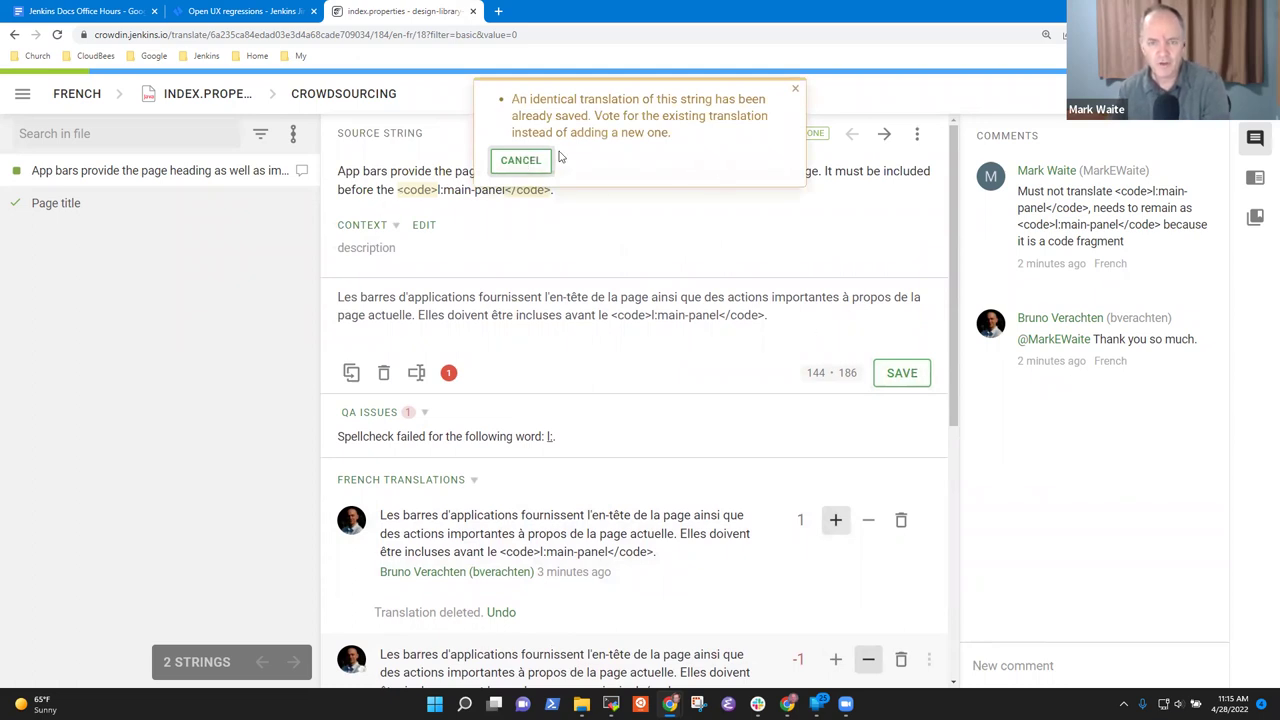
{"action": "left_click", "coordinate": [540, 160]}
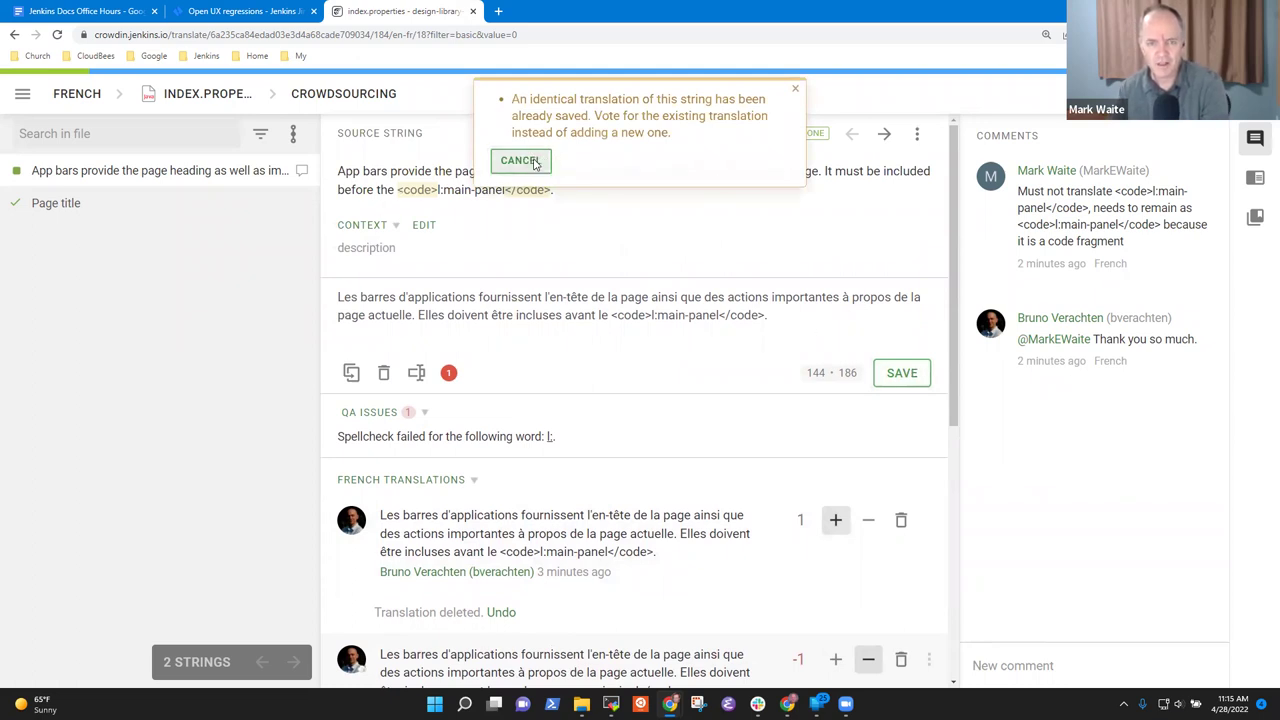
{"action": "left_click", "coordinate": [836, 524]}
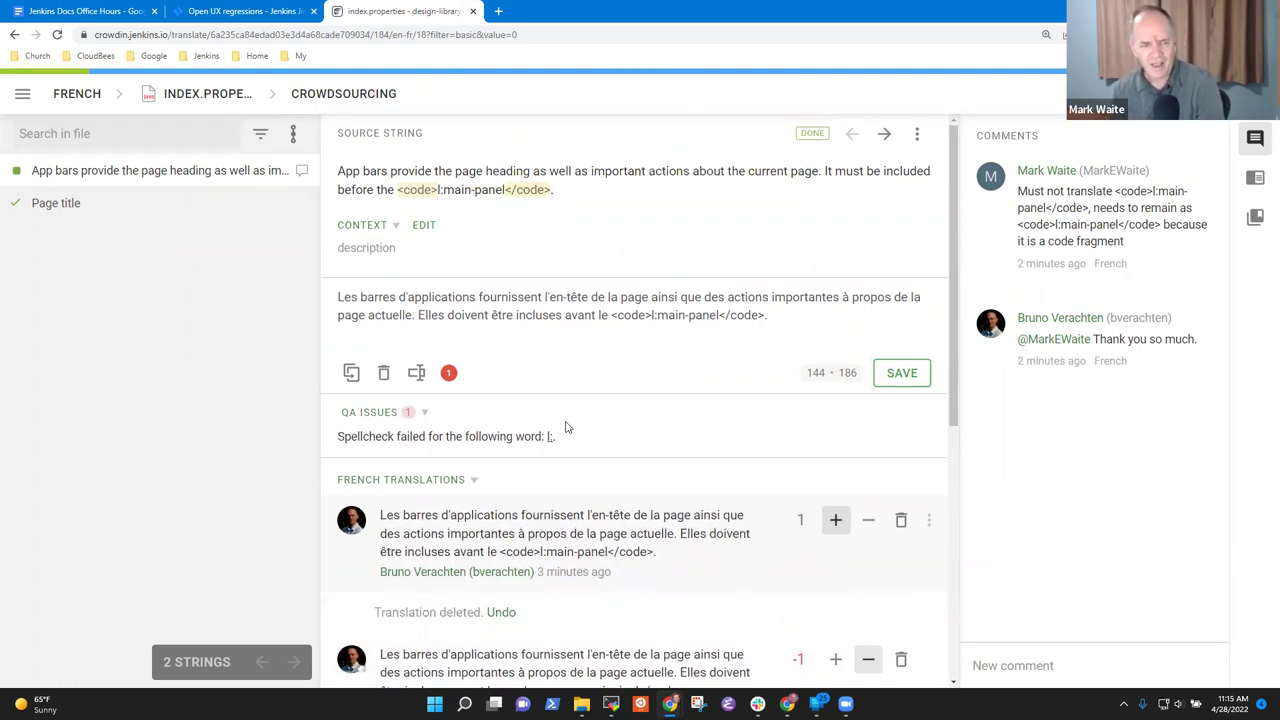
Step: Check the Page title string, return to the App bars string and examine its French "l:main-panel" translation text
{"action": "left_click", "coordinate": [49, 208]}
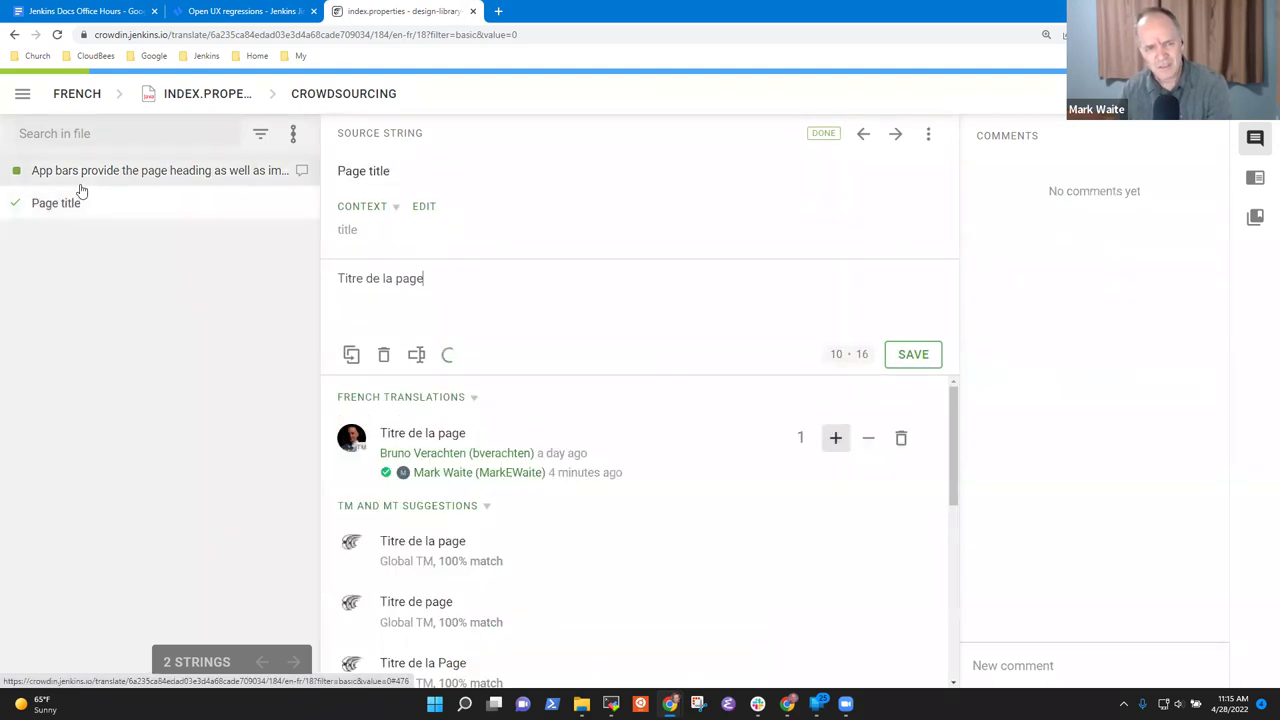
{"action": "left_click", "coordinate": [97, 182]}
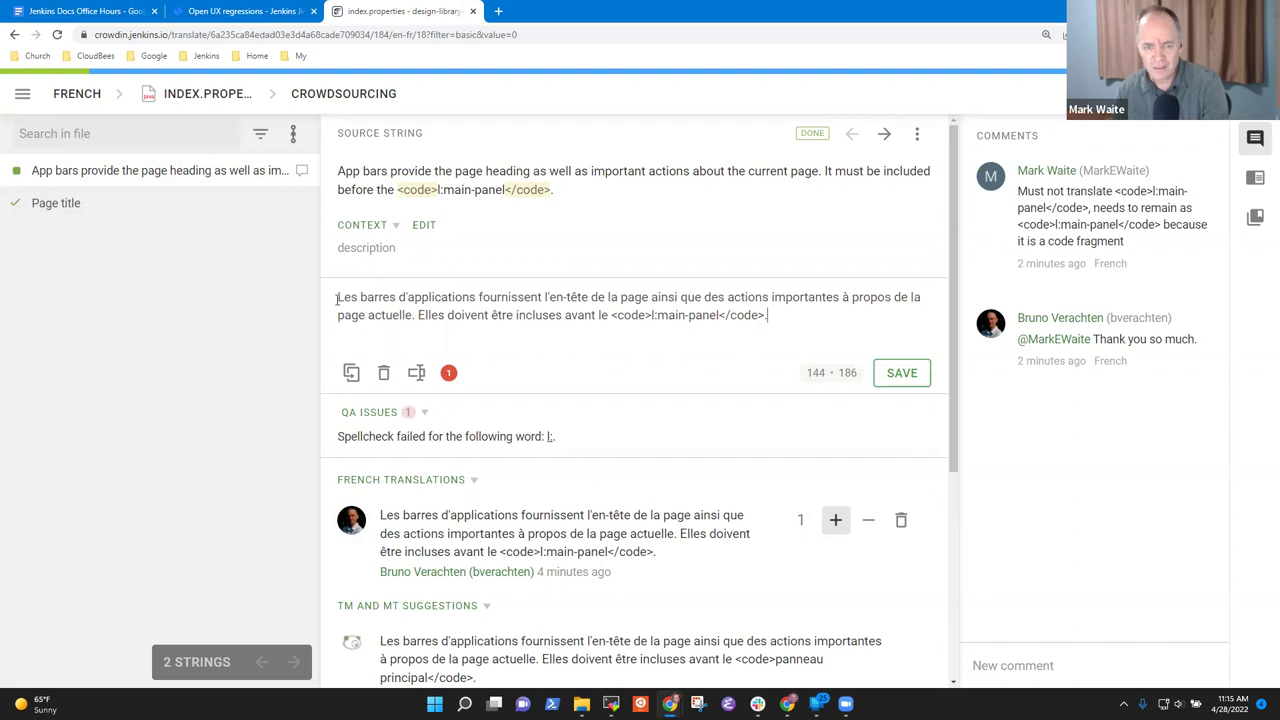
{"action": "left_click_drag", "start_coordinate": [337, 298], "coordinate": [769, 317]}
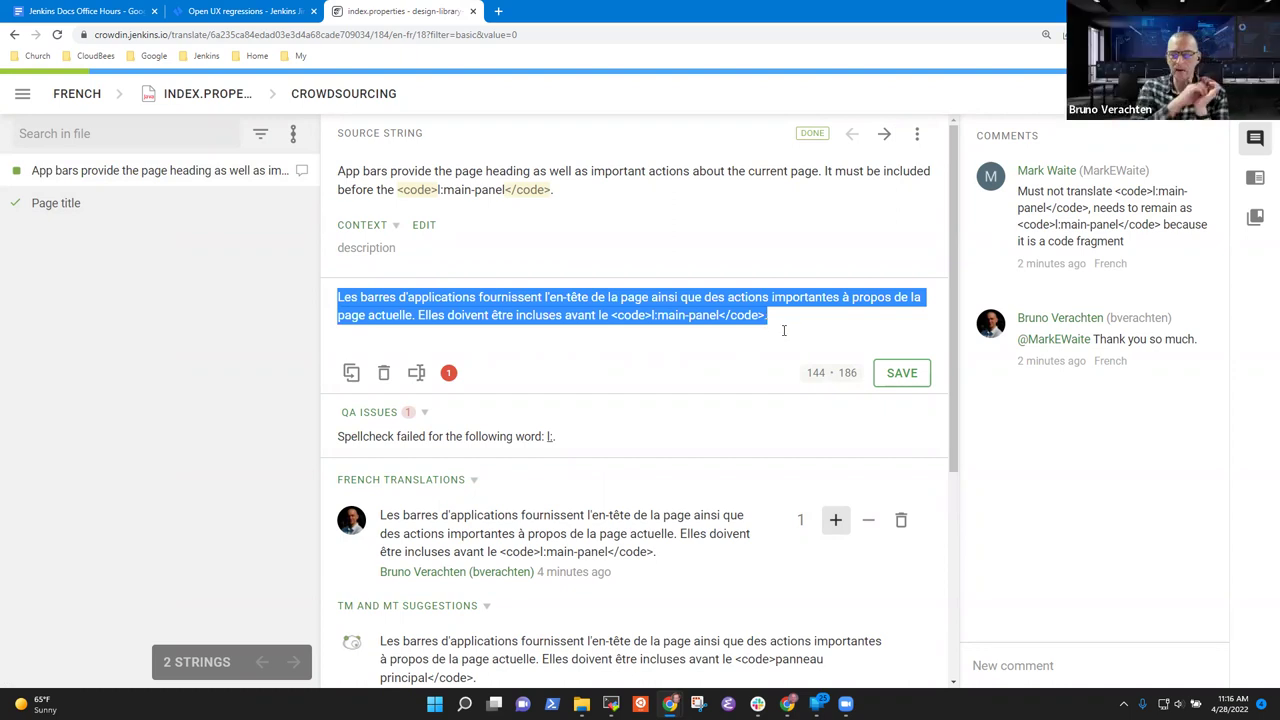
{"action": "left_click", "coordinate": [784, 330]}
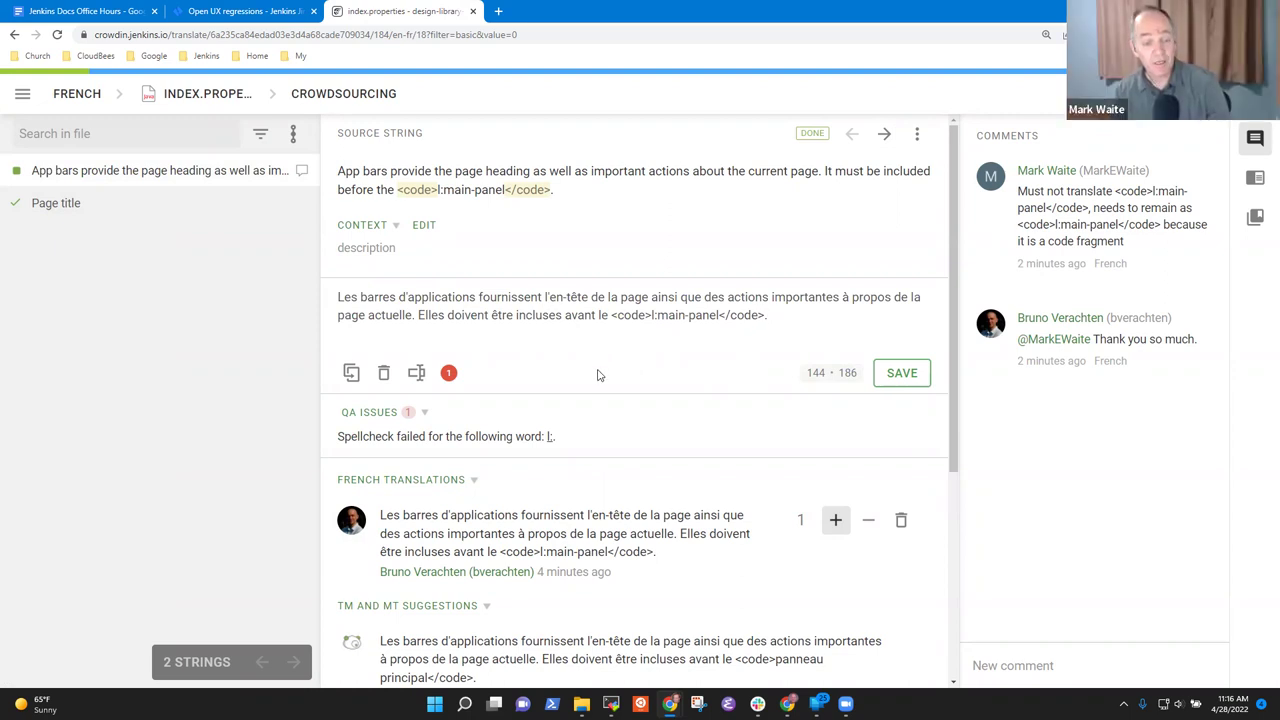
Step: Clear the App bars string's translation field and renew the upvote on the French "l:main-panel" translation
{"action": "left_click", "coordinate": [836, 522]}
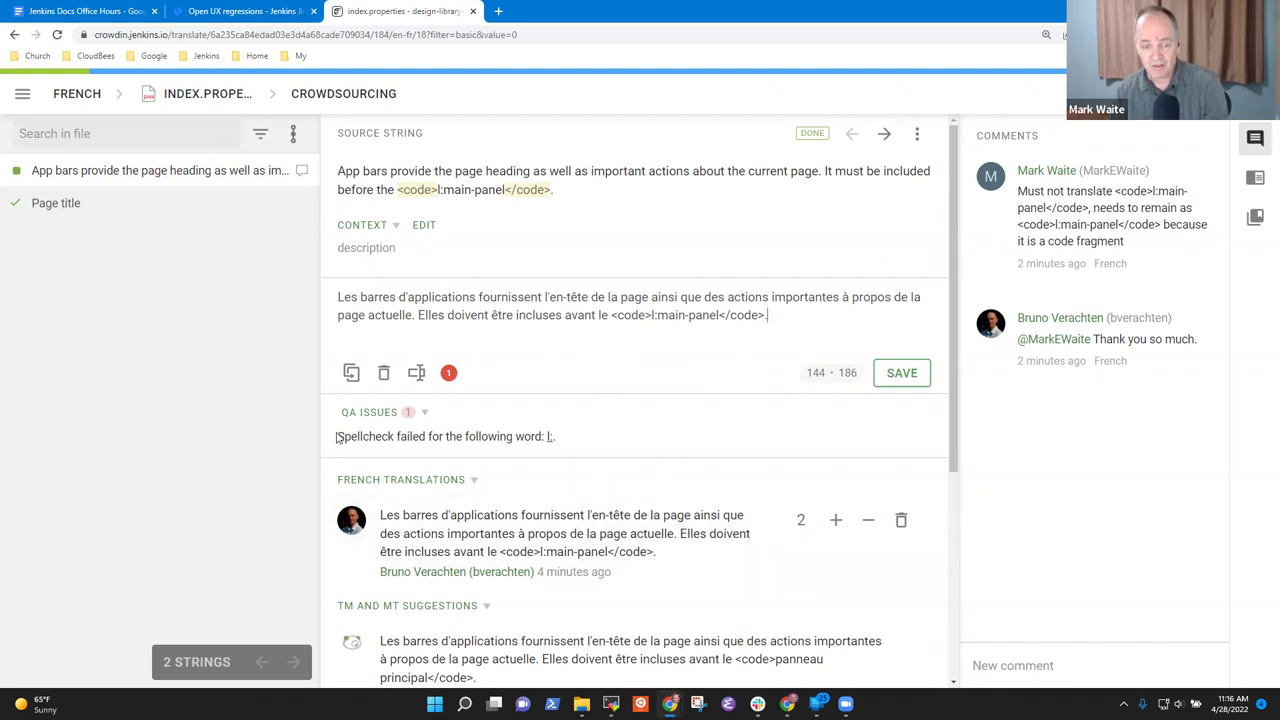
{"action": "left_click", "coordinate": [384, 373]}
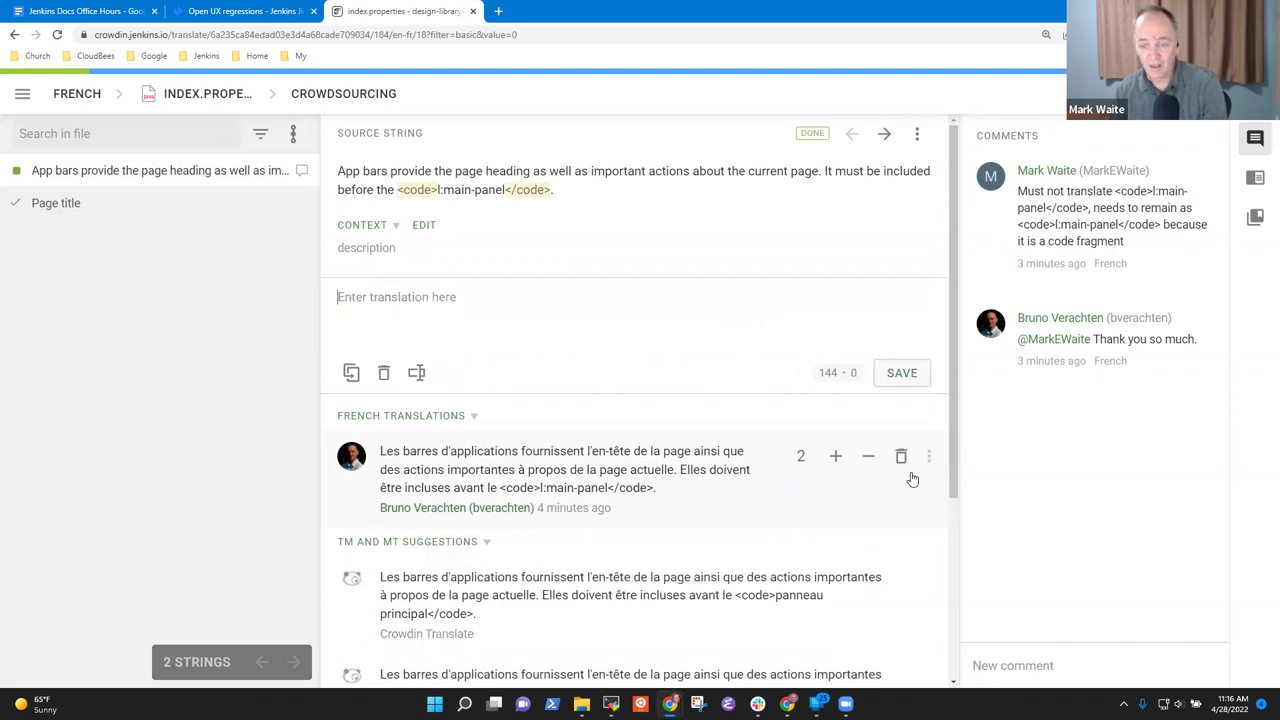
{"action": "left_click", "coordinate": [836, 457]}
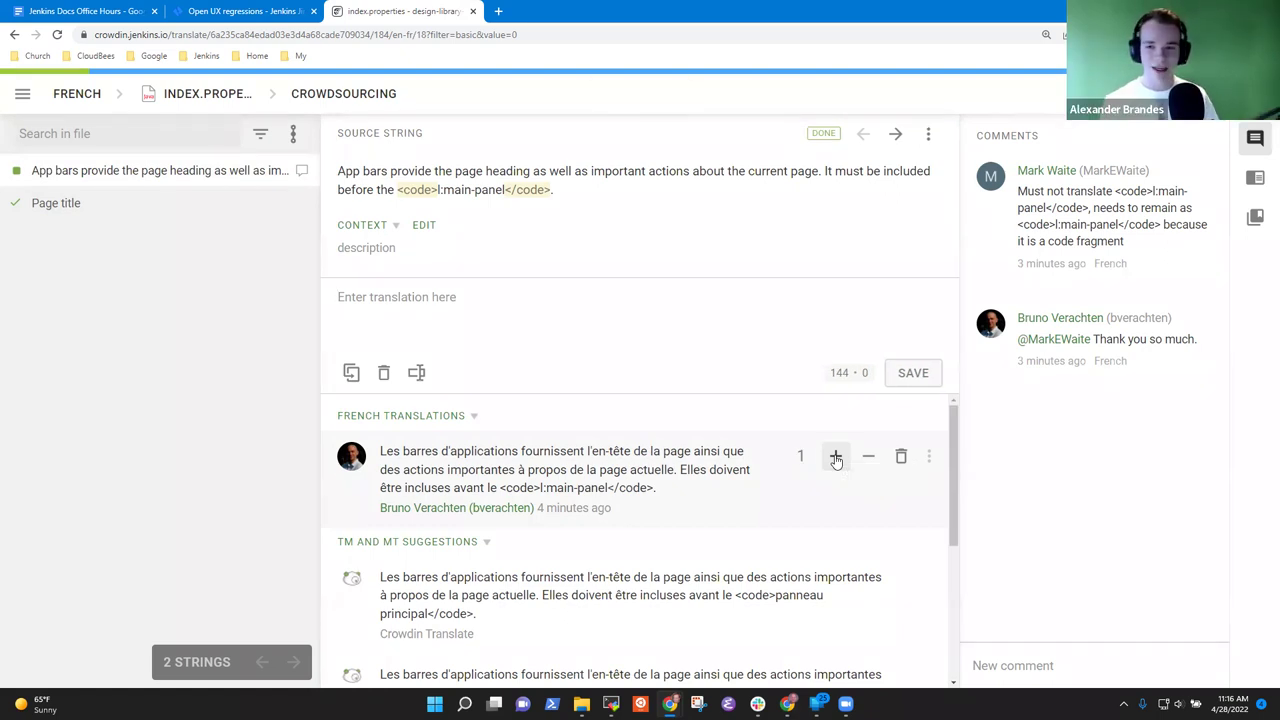
{"action": "left_click", "coordinate": [836, 457]}
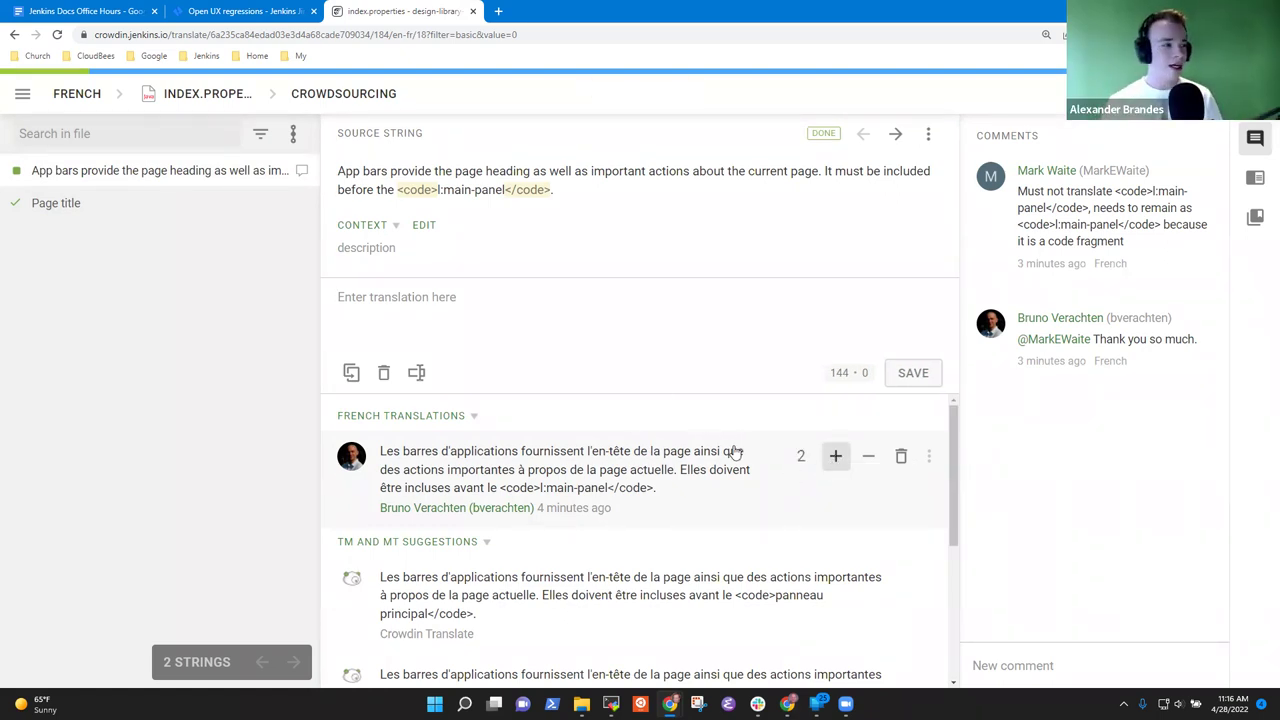
Step: Switch index.properties to the Proofreading workflow step and inspect the spellcheck issue on the French App bars translation
{"action": "left_click", "coordinate": [355, 104]}
{"action": "left_click", "coordinate": [222, 213]}
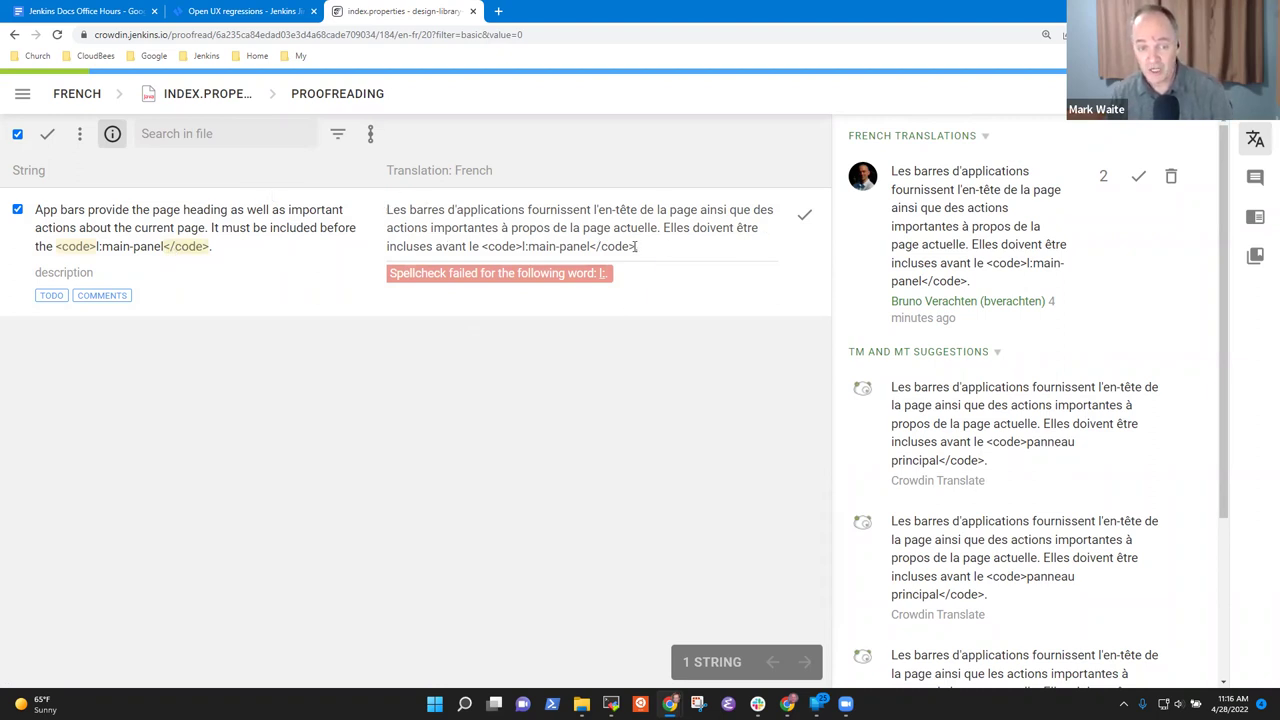
{"action": "left_click_drag", "start_coordinate": [638, 248], "coordinate": [480, 240]}
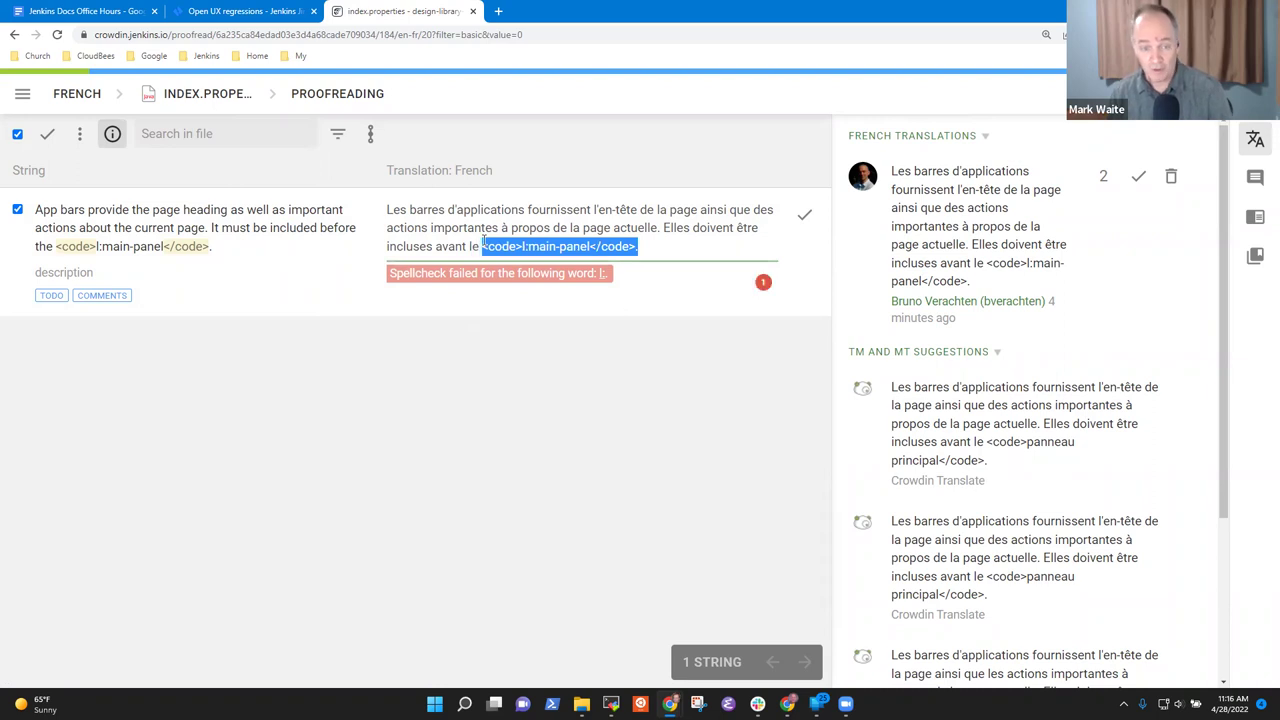
{"action": "left_click", "coordinate": [762, 284]}
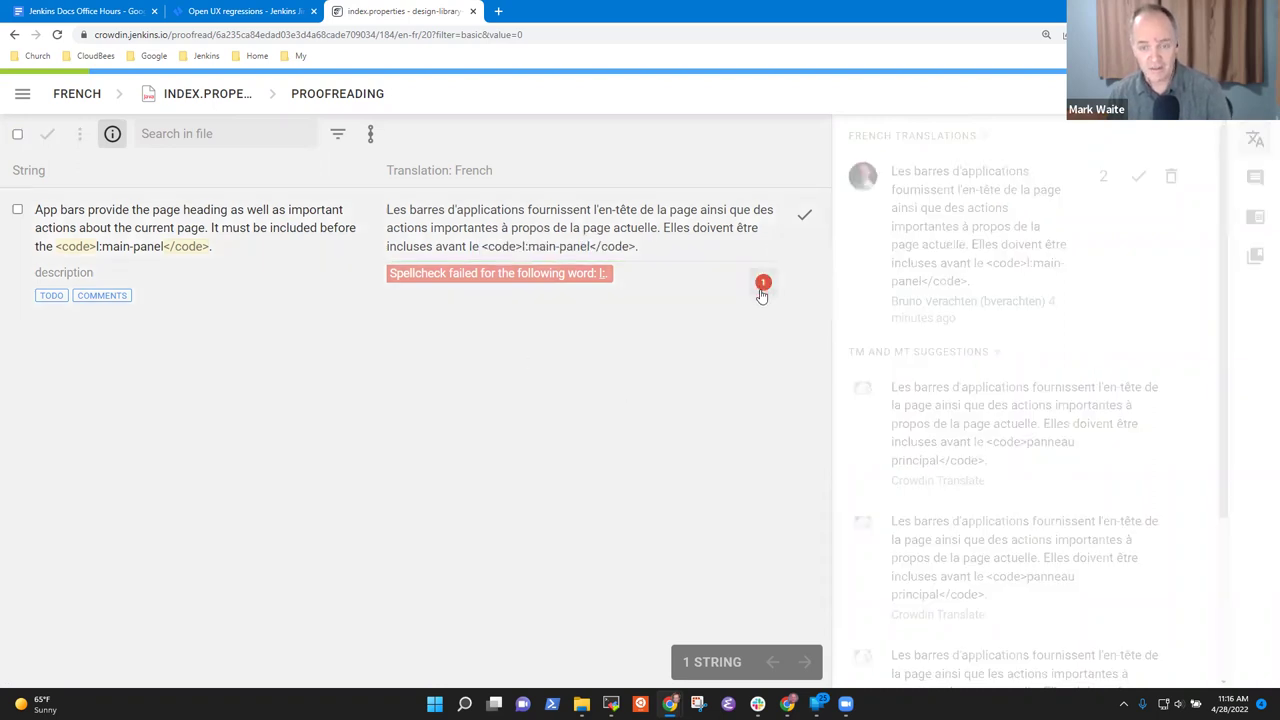
{"action": "mouse_move", "coordinate": [767, 291]}
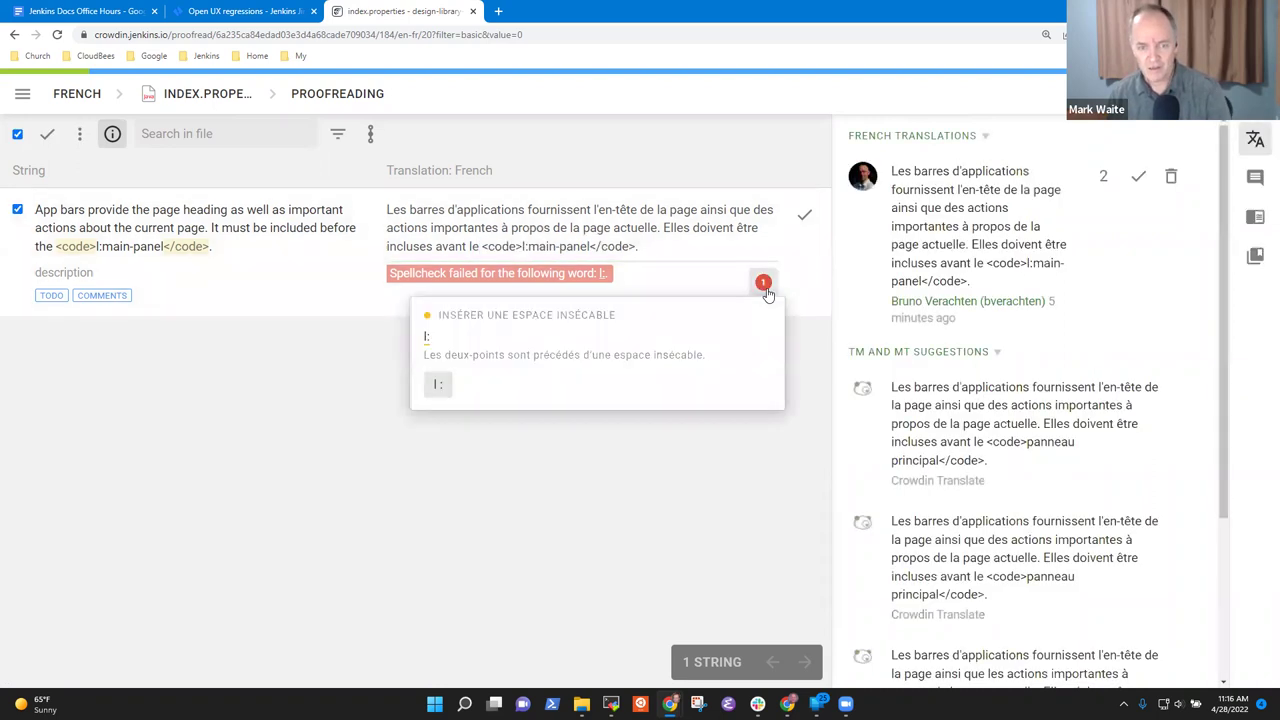
{"action": "left_click", "coordinate": [266, 400]}
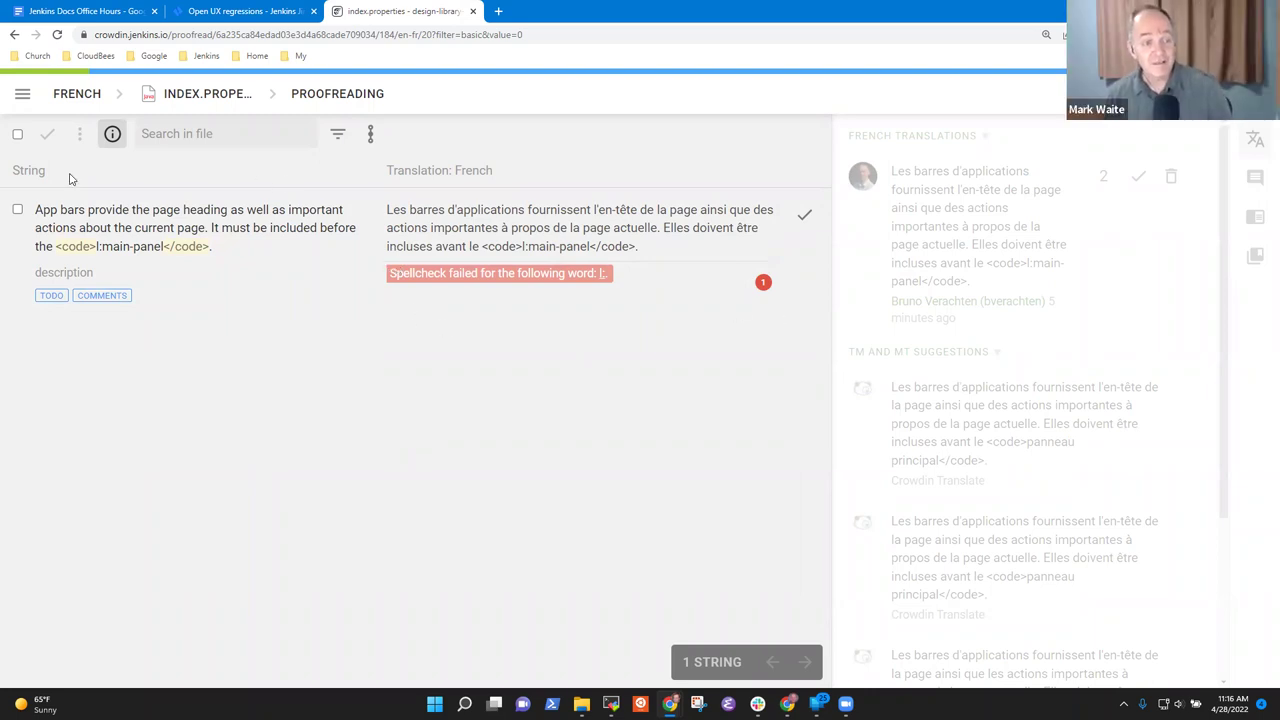
Step: Select all strings in the proofreading list, approve the French App bars translation and dismiss the next-file prompt
{"action": "left_click", "coordinate": [17, 134]}
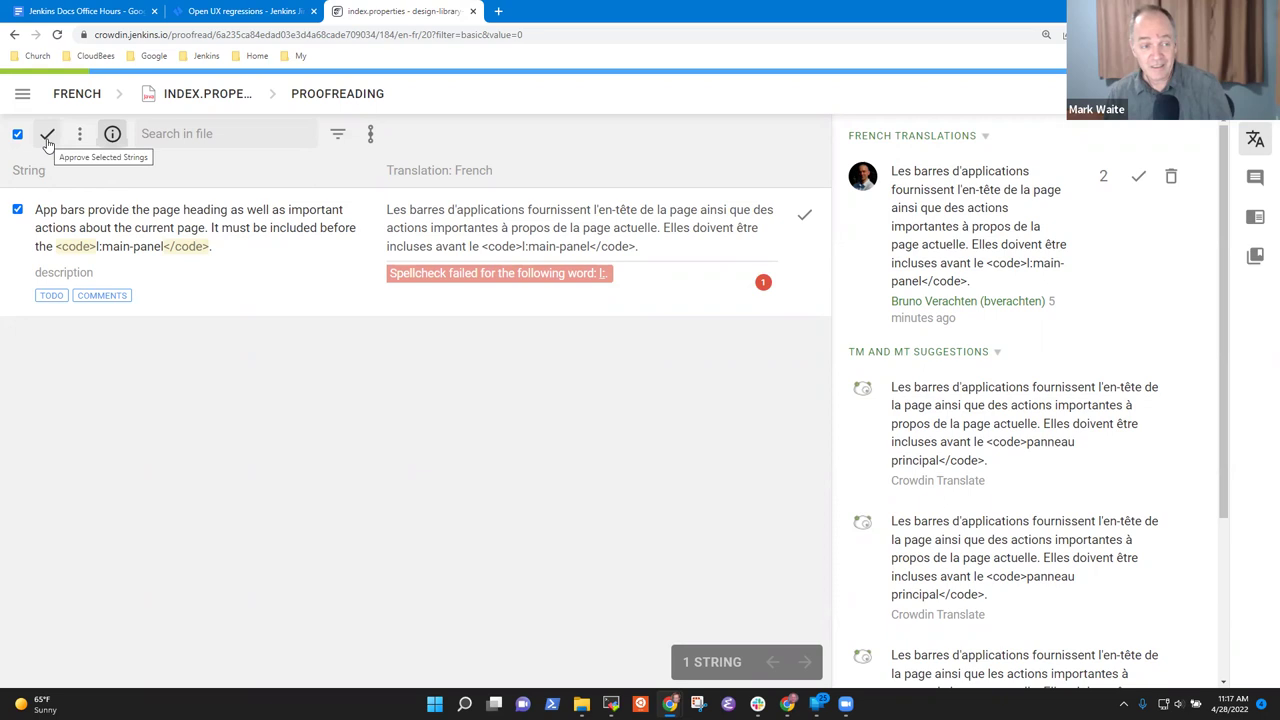
{"action": "left_click", "coordinate": [47, 136]}
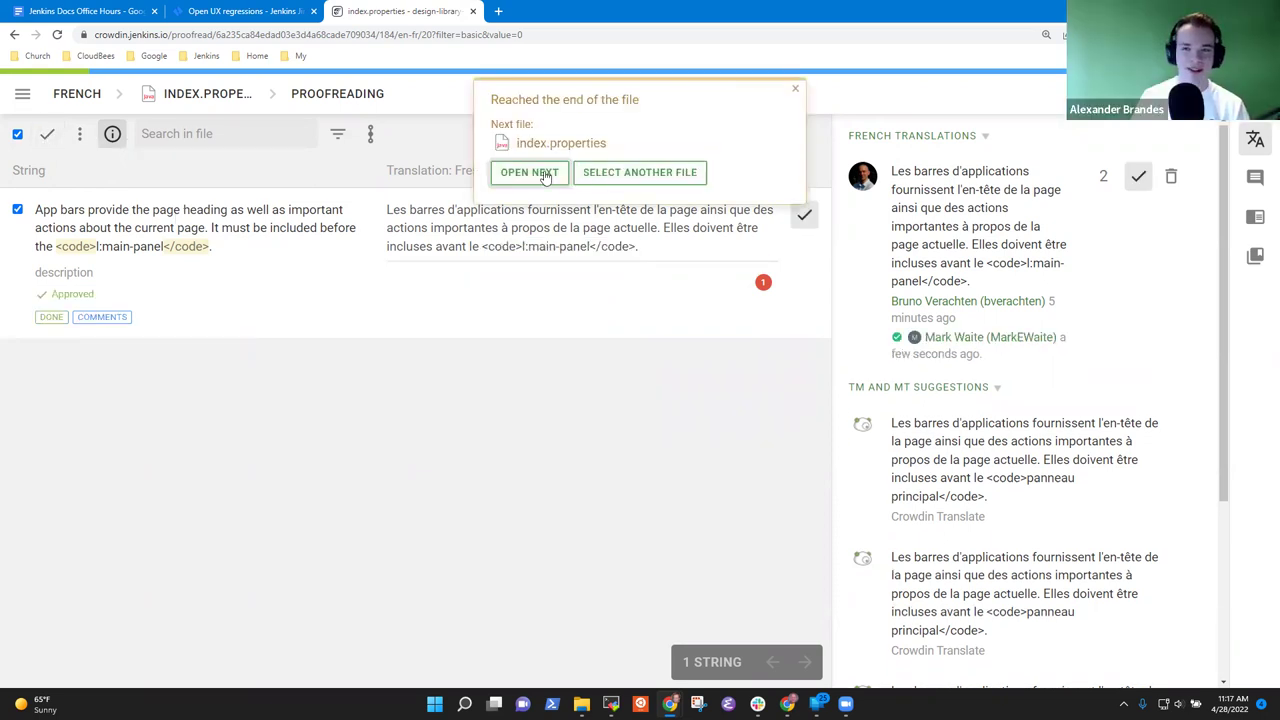
{"action": "left_click", "coordinate": [795, 88]}
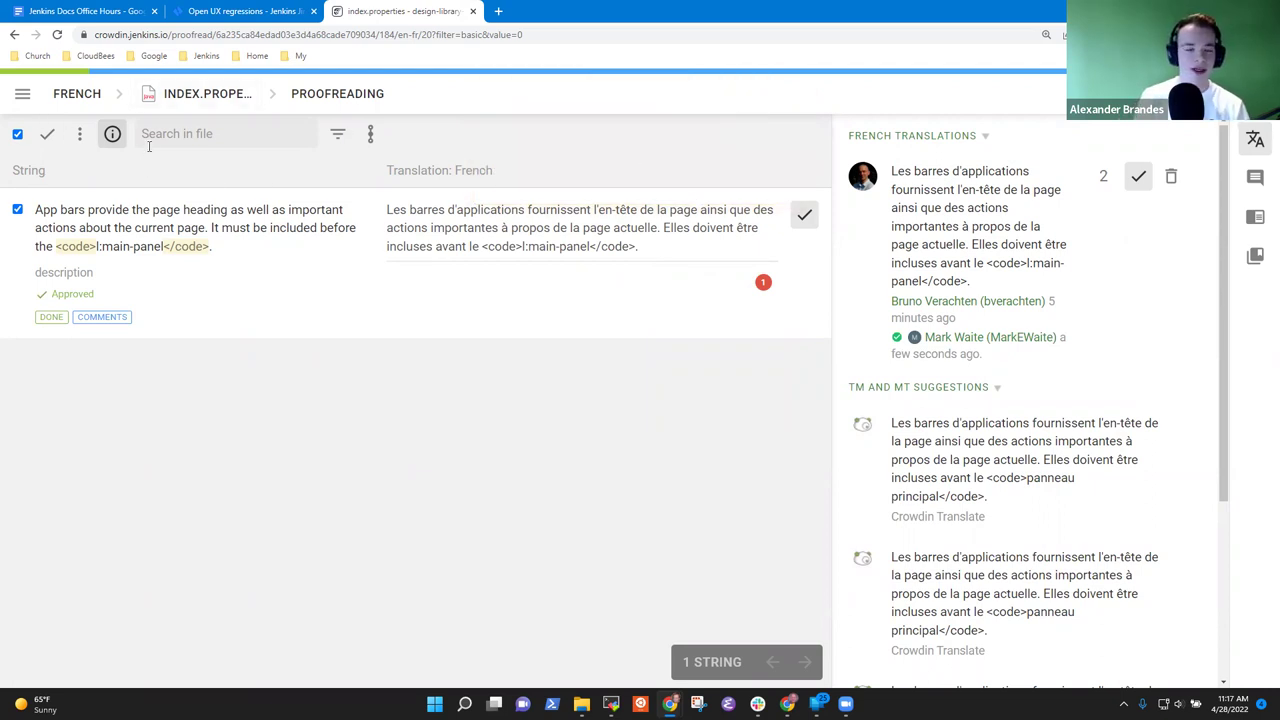
{"action": "left_click", "coordinate": [22, 94]}
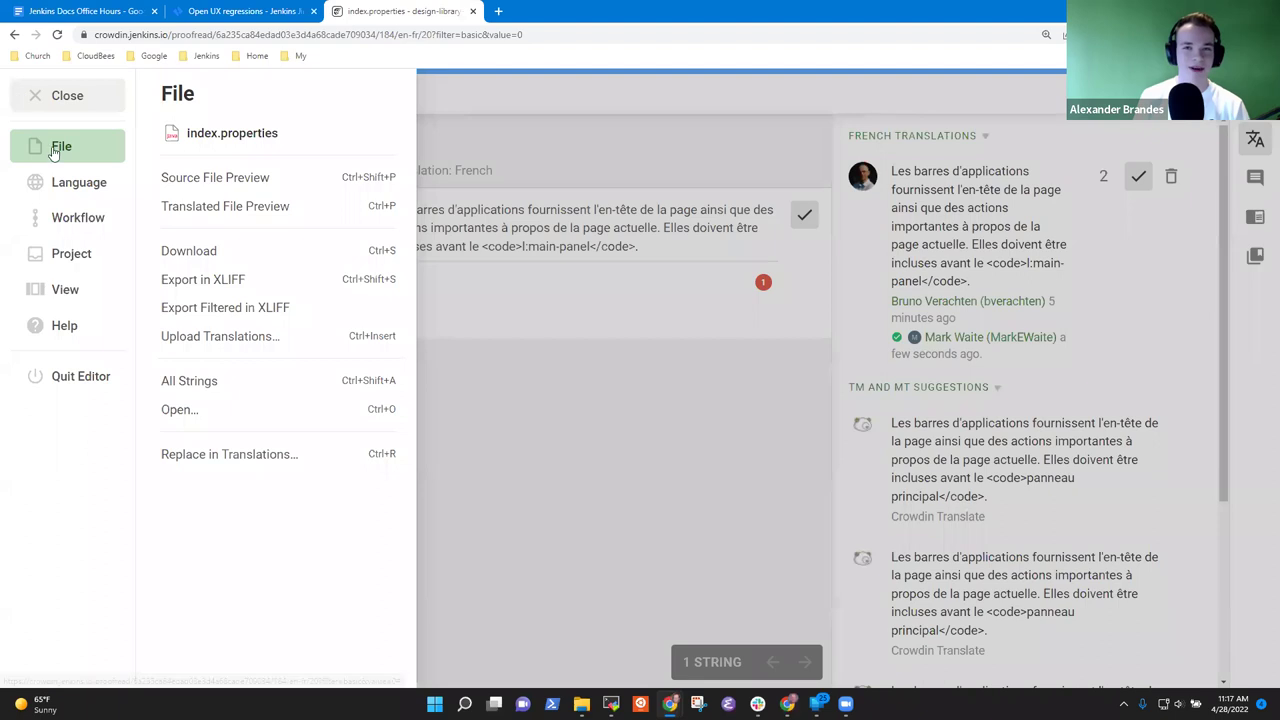
{"action": "left_click", "coordinate": [670, 139]}
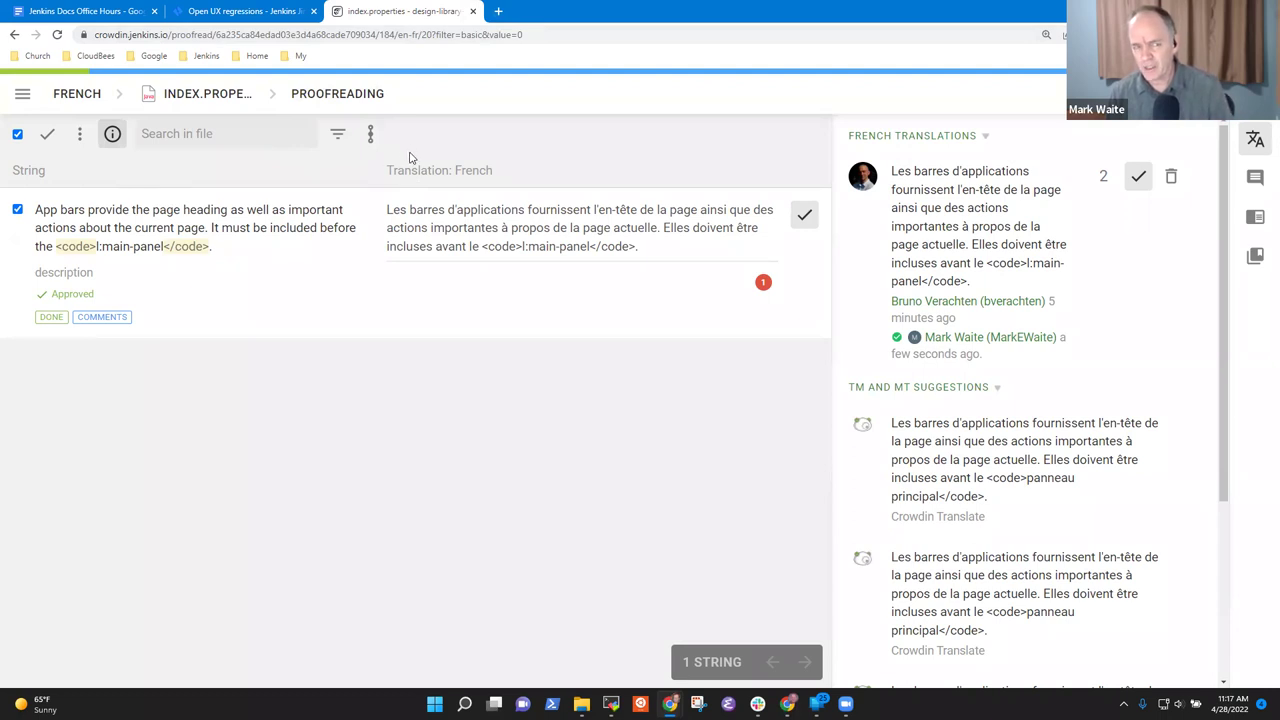
Step: Open the jenkinsci/schedule-build-plugin repository on GitHub in a new browser tab and enlarge the page to 150%
{"action": "left_click", "coordinate": [498, 11]}
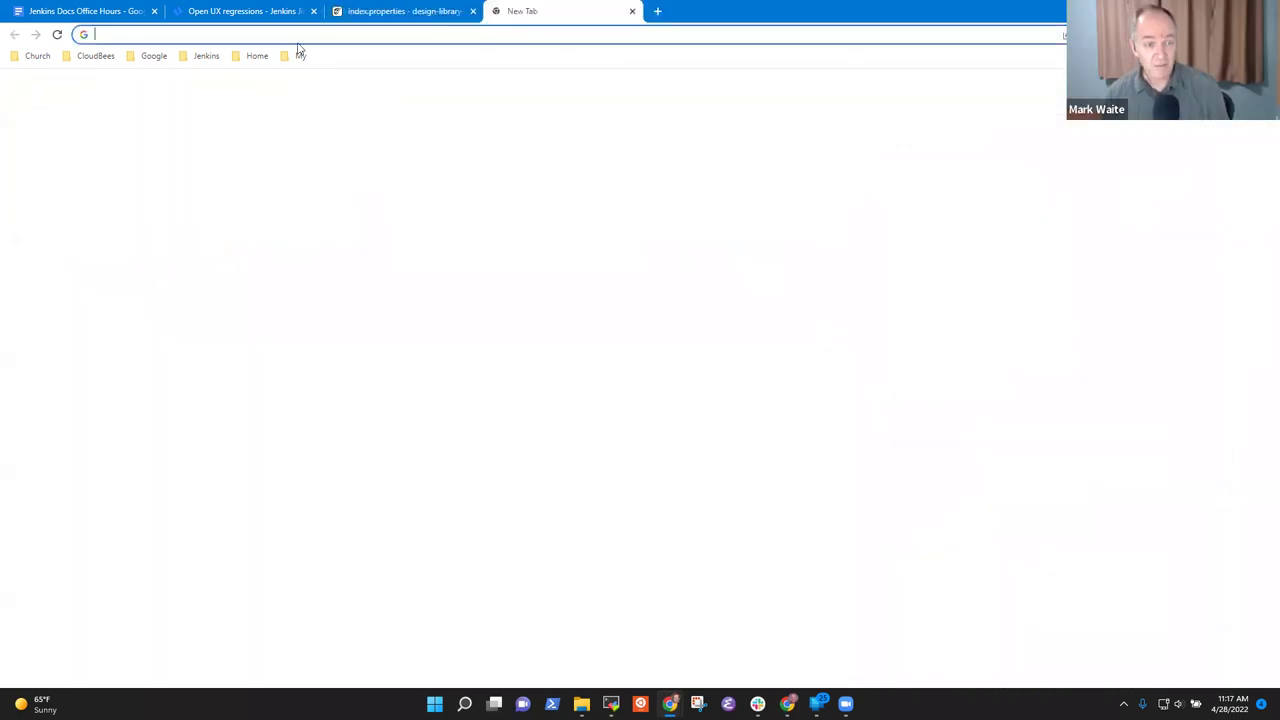
{"action": "left_click", "coordinate": [415, 12]}
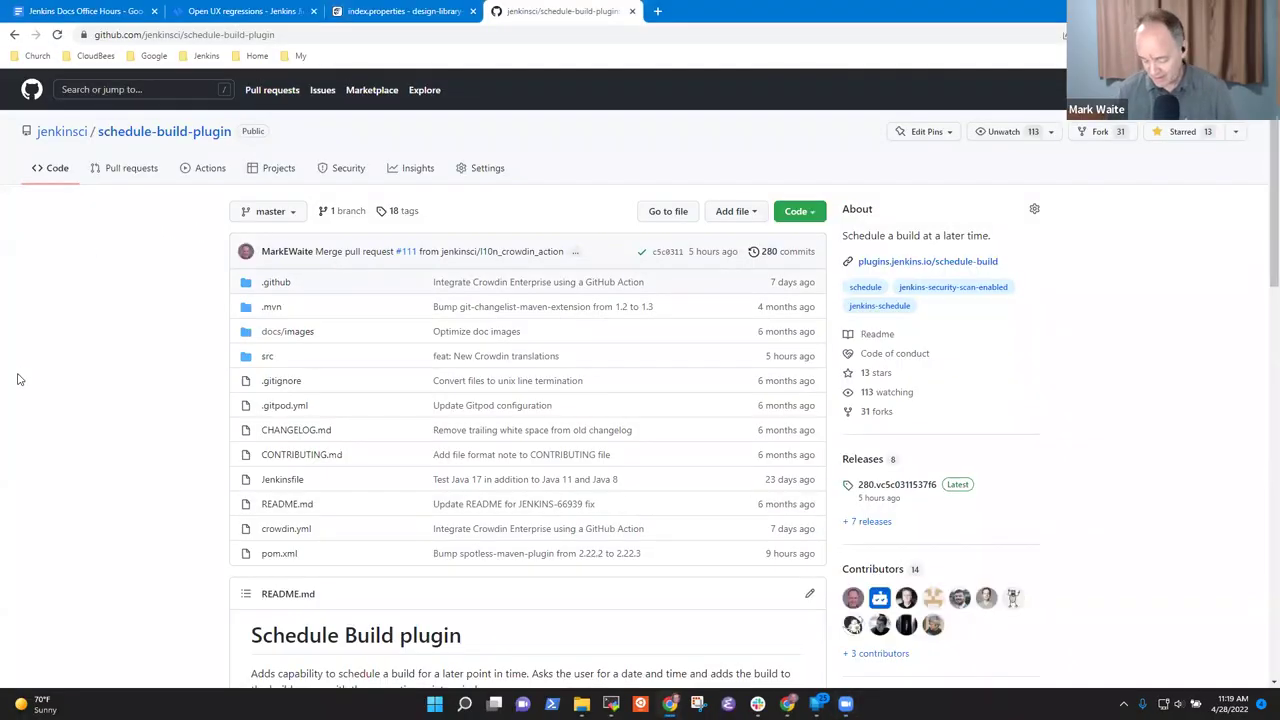
{"action": "key", "text": "ctrl+plus"}
{"action": "key", "text": "ctrl+plus"}
{"action": "key", "text": "ctrl+plus"}
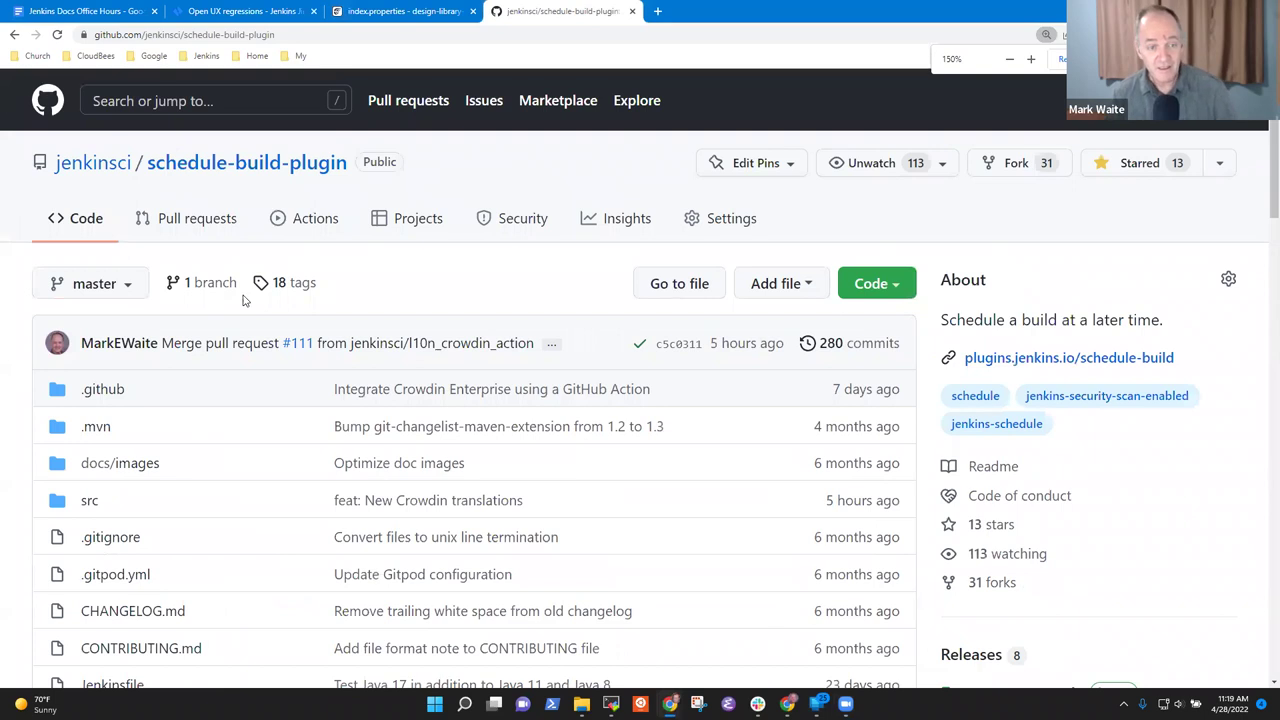
Step: Start a manual run of the Crowdin Action workflow in the schedule-build-plugin repository
{"action": "left_click", "coordinate": [324, 234]}
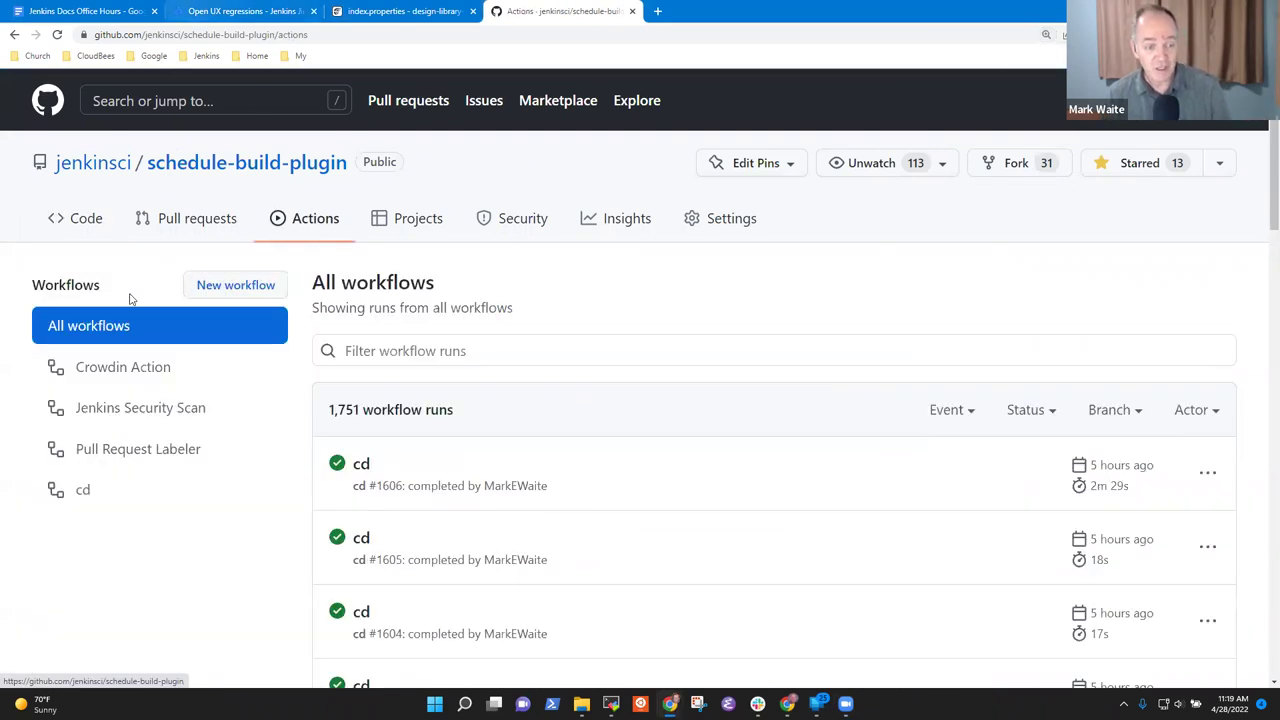
{"action": "left_click", "coordinate": [169, 366]}
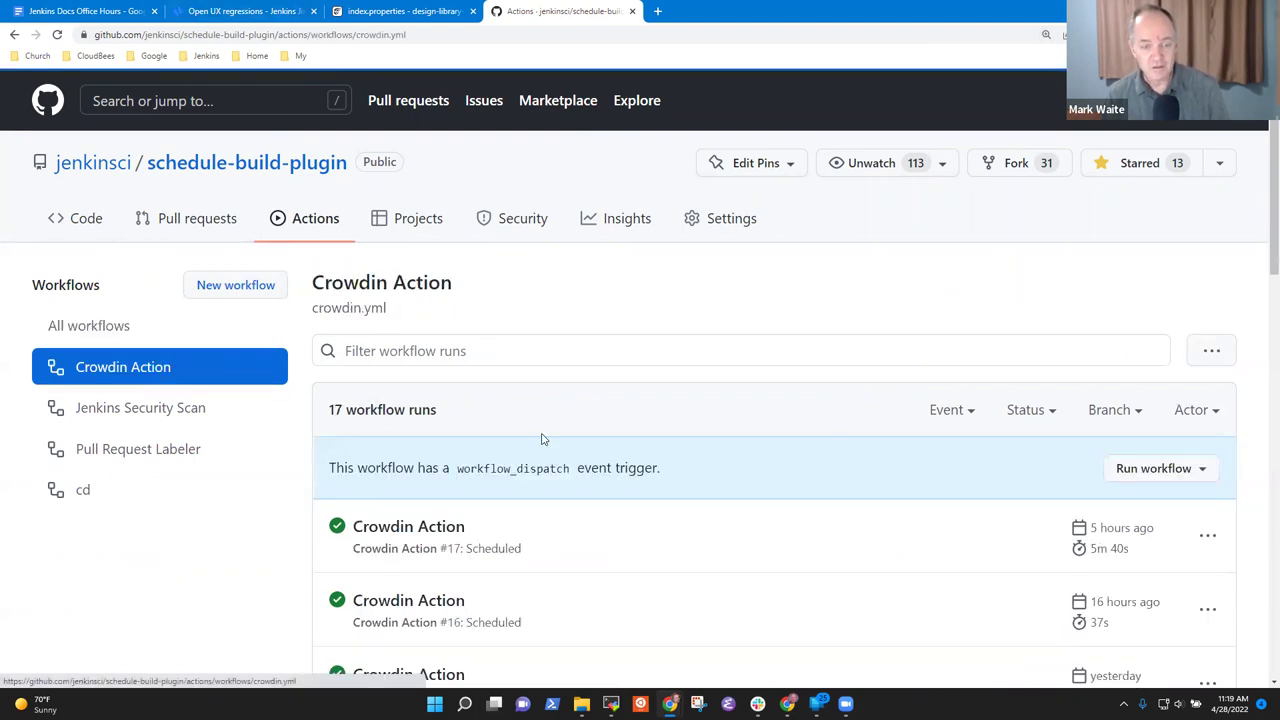
{"action": "left_click", "coordinate": [1160, 476]}
{"action": "left_click", "coordinate": [947, 596]}
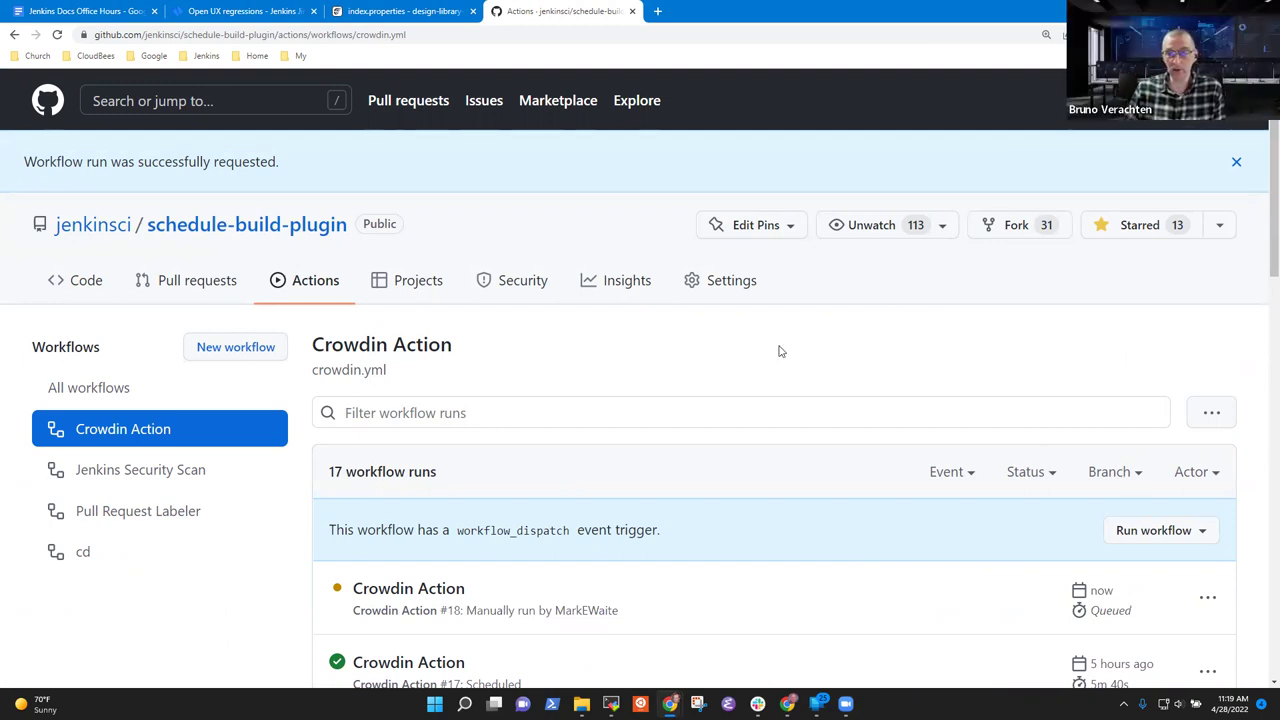
Step: Open crowdin.yml from the repository's .github/workflows folder and examine its schedule, permissions and job definitions
{"action": "left_click", "coordinate": [104, 282]}
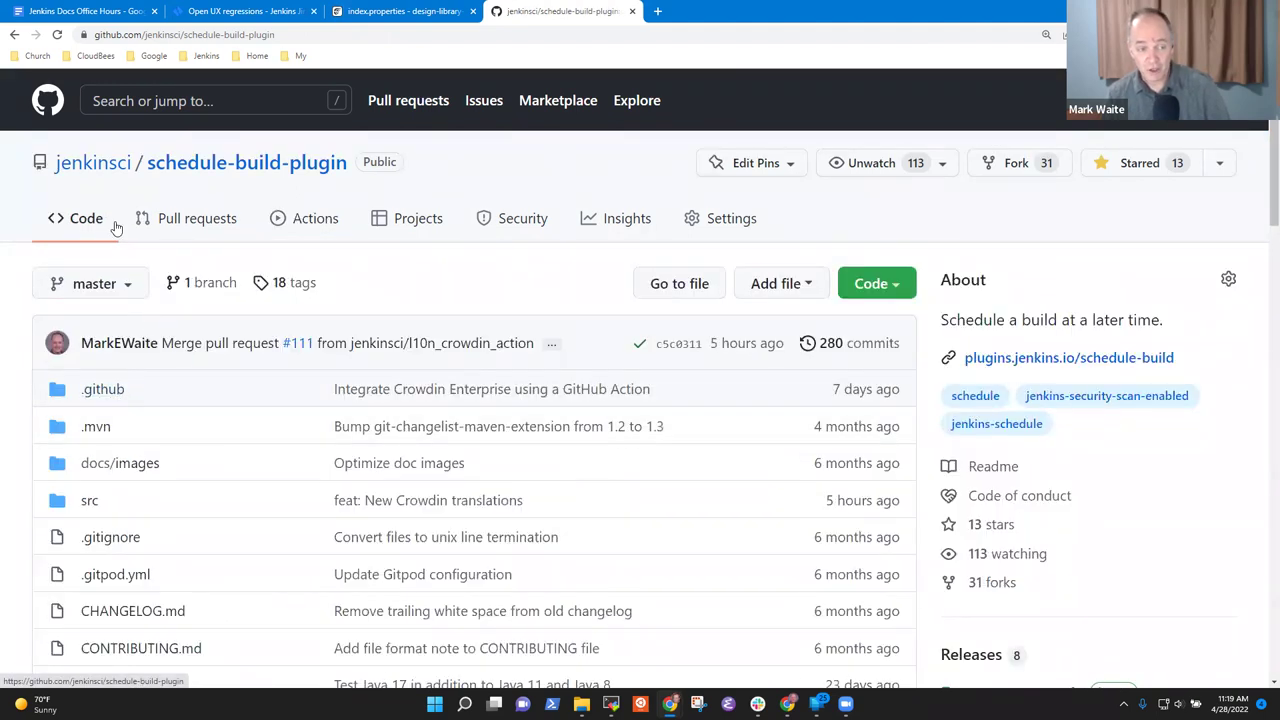
{"action": "left_click", "coordinate": [92, 396]}
{"action": "left_click", "coordinate": [96, 428]}
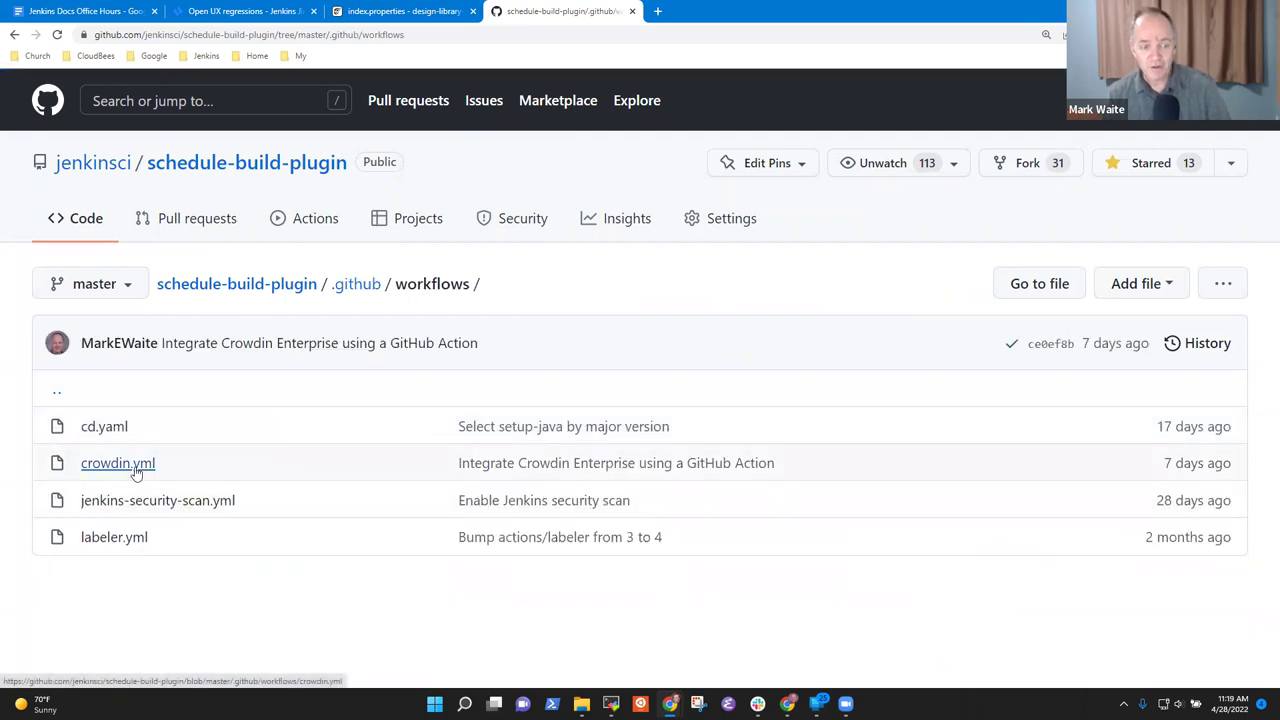
{"action": "left_click", "coordinate": [122, 465]}
{"action": "scroll", "coordinate": [326, 408], "scroll_direction": "down", "scroll_amount": 2}
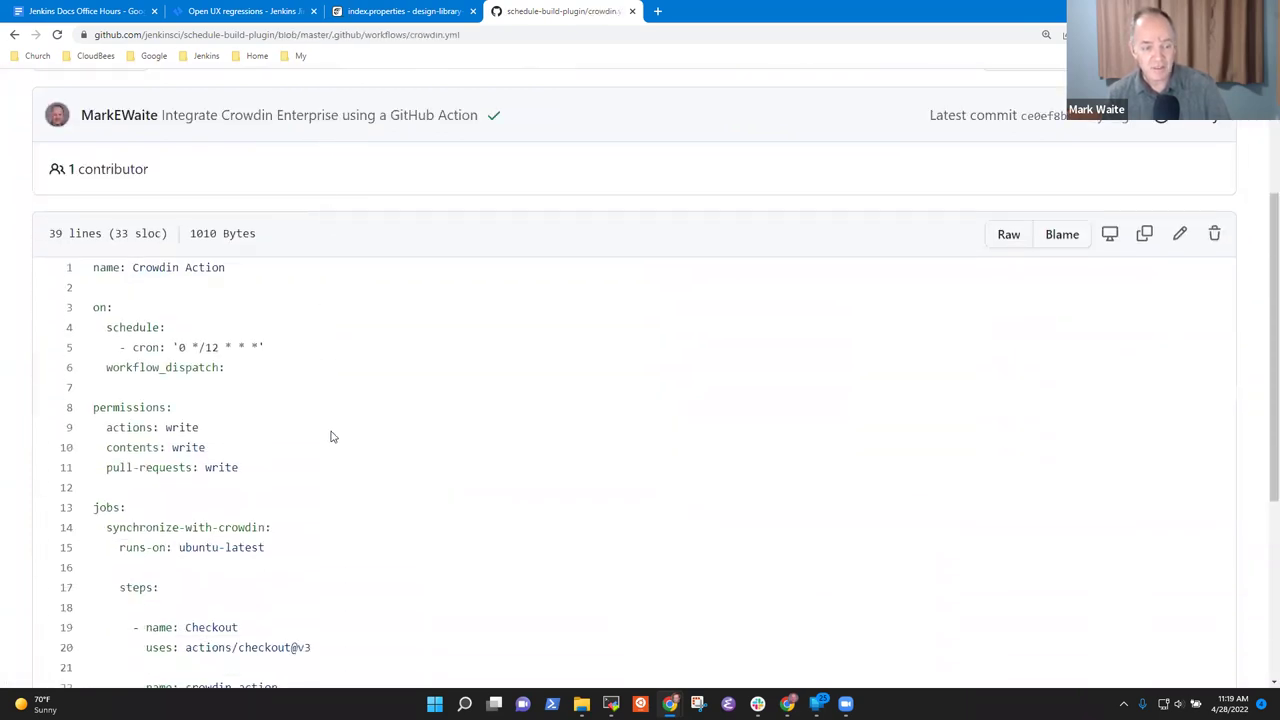
Step: Examine the full Crowdin Action definition in crowdin.yml, highlighting the workflow code from the name line to the last env entry
{"action": "scroll", "coordinate": [326, 408], "scroll_direction": "down", "scroll_amount": 4}
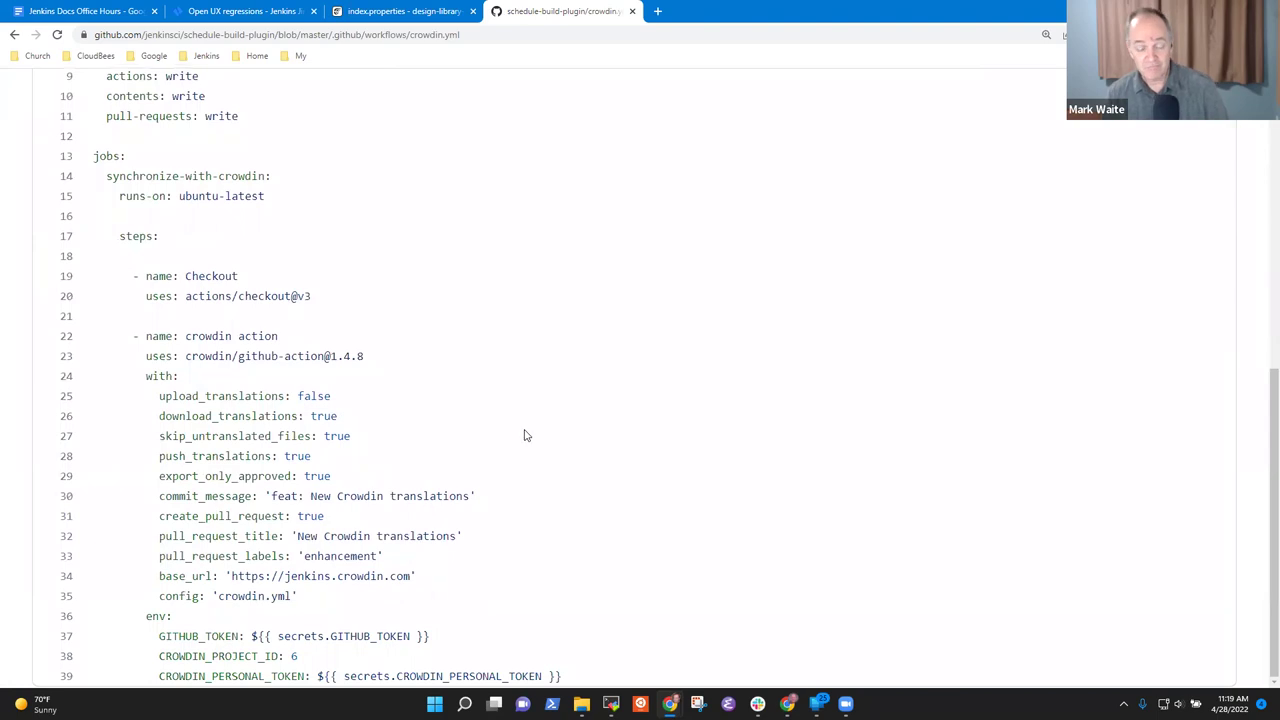
{"action": "scroll", "coordinate": [509, 455], "scroll_direction": "up", "scroll_amount": 6}
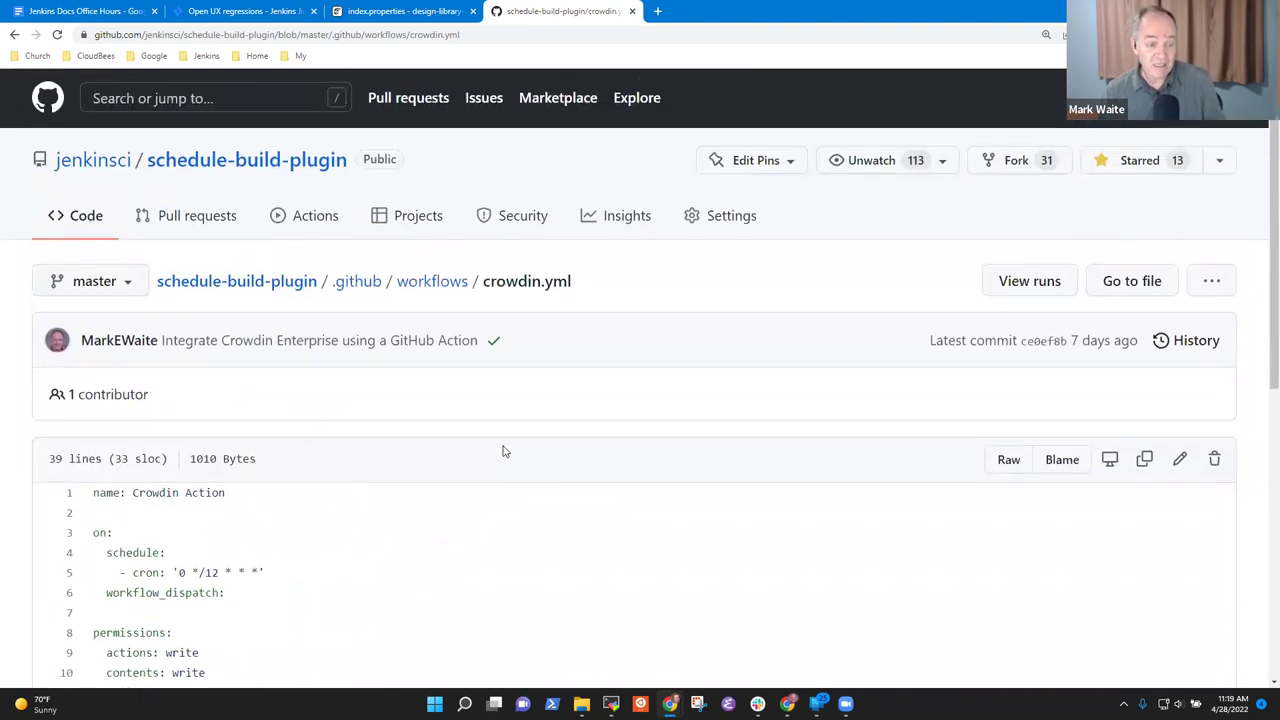
{"action": "scroll", "coordinate": [216, 302], "scroll_direction": "down", "scroll_amount": 3}
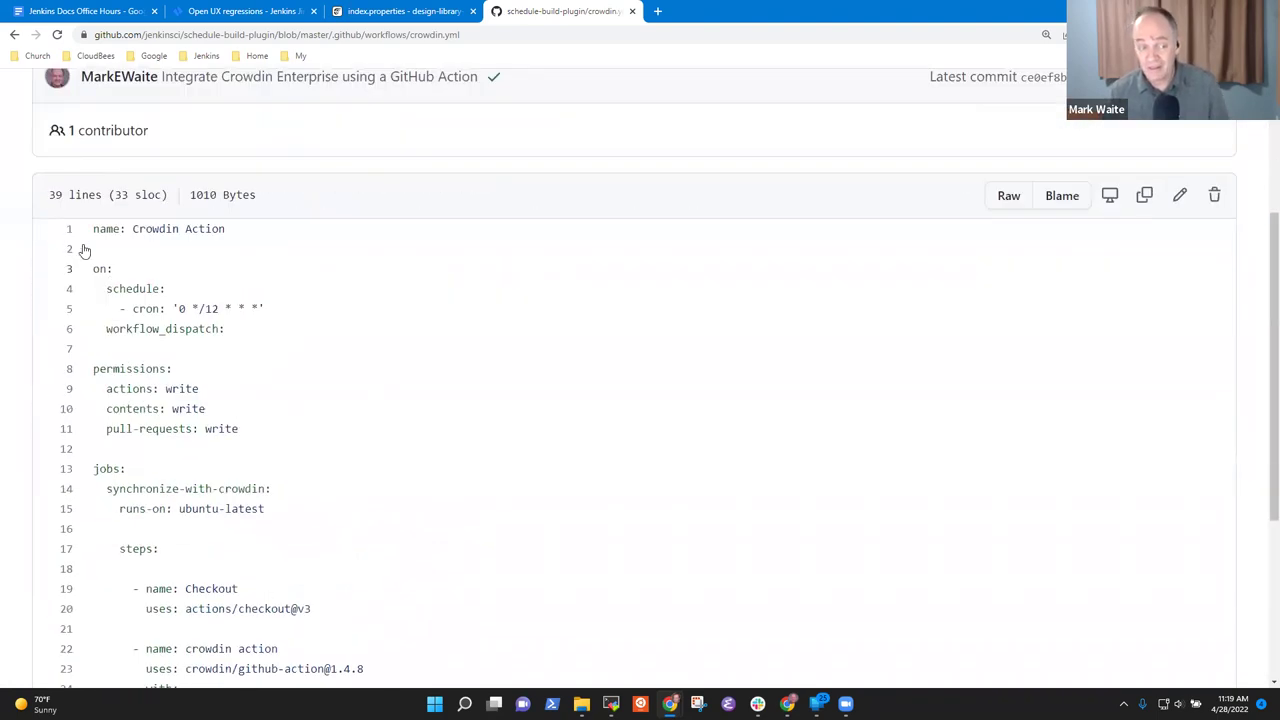
{"action": "left_click_drag", "start_coordinate": [93, 228], "coordinate": [606, 690]}
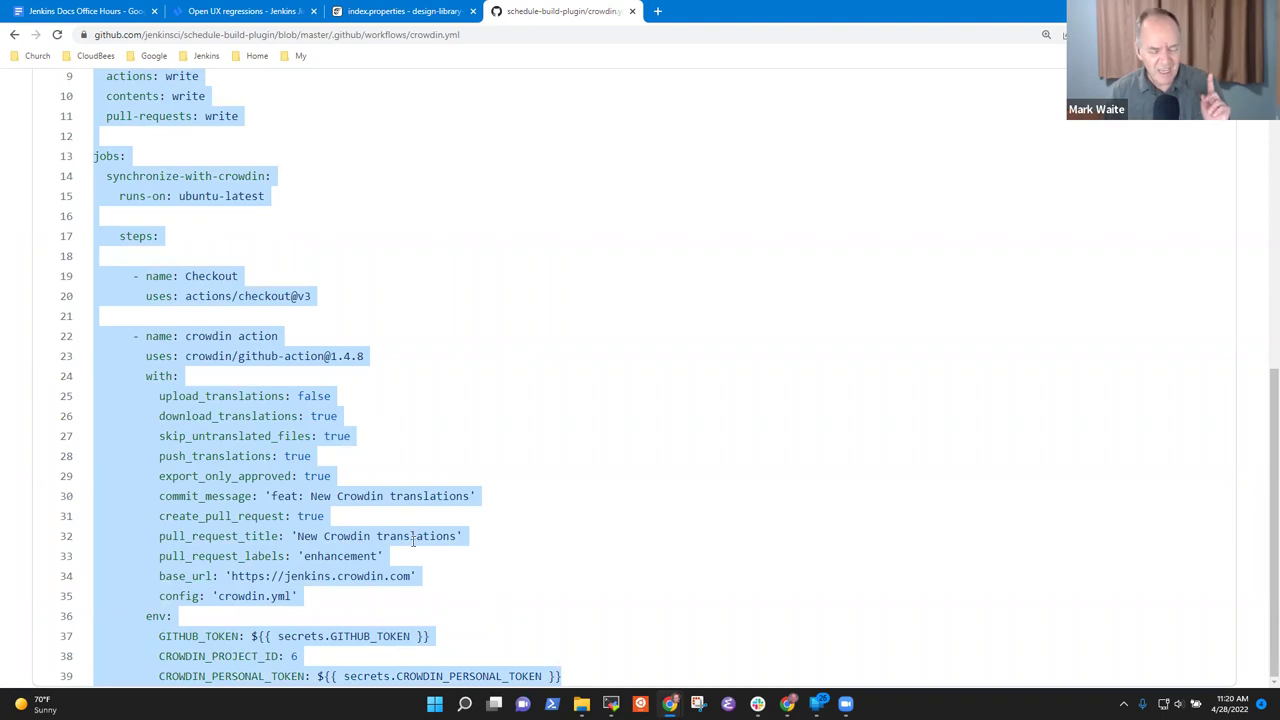
{"action": "scroll", "coordinate": [437, 572], "scroll_direction": "up", "scroll_amount": 3}
{"action": "scroll", "coordinate": [420, 564], "scroll_direction": "down", "scroll_amount": 3}
{"action": "left_click", "coordinate": [447, 515]}
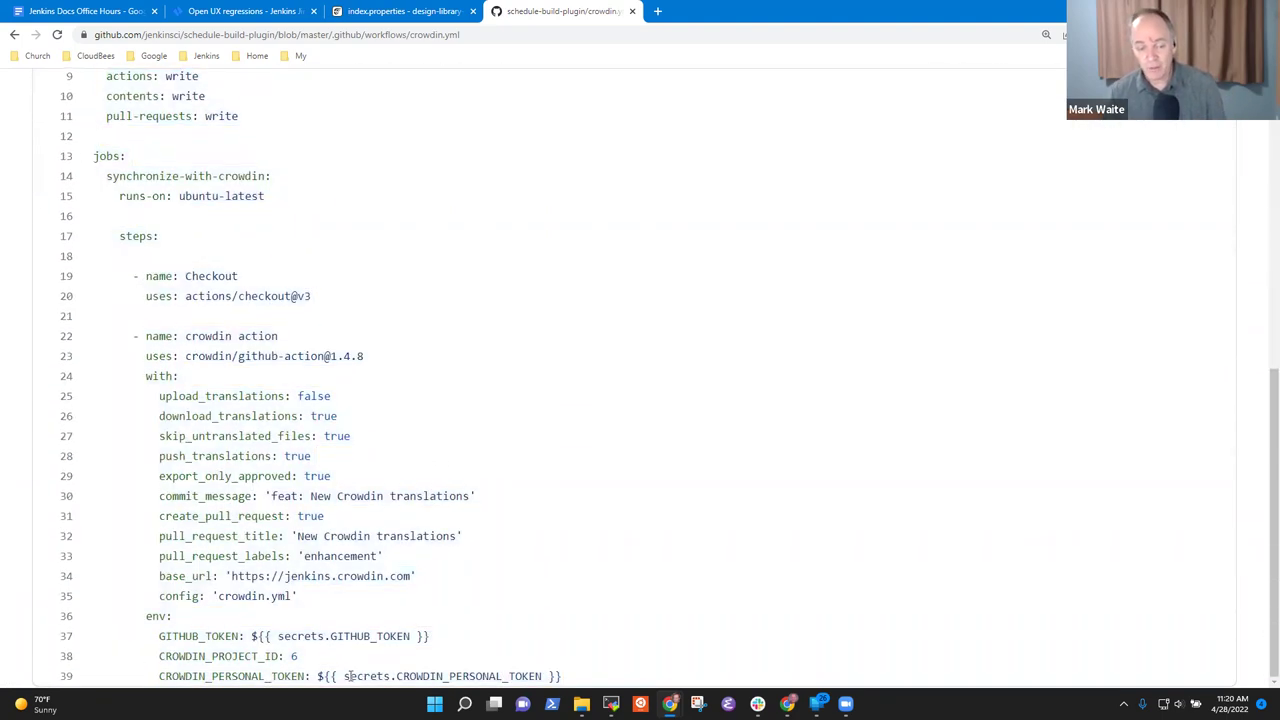
Step: Highlight the secrets.CROWDIN_PERSONAL_TOKEN reference on line 39 of crowdin.yml, narrow it to the secret's name, and clear the highlight
{"action": "left_click_drag", "start_coordinate": [345, 676], "coordinate": [468, 680]}
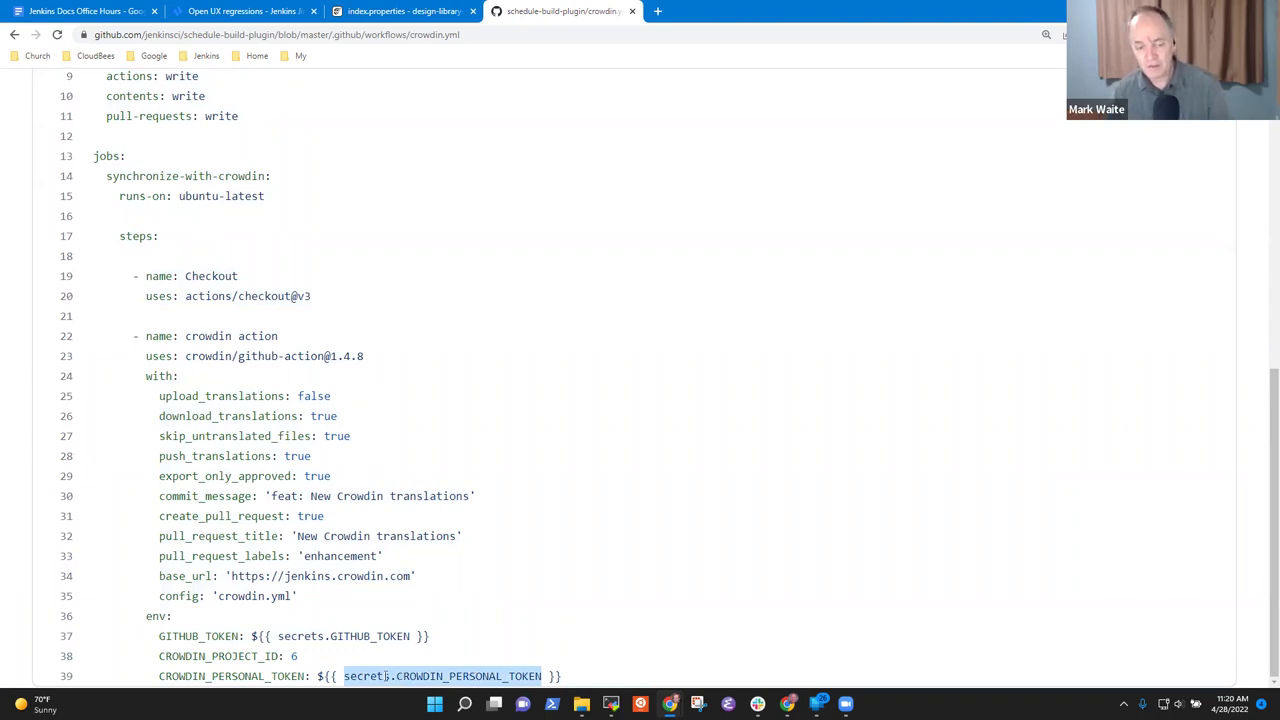
{"action": "left_click_drag", "start_coordinate": [385, 677], "coordinate": [505, 677]}
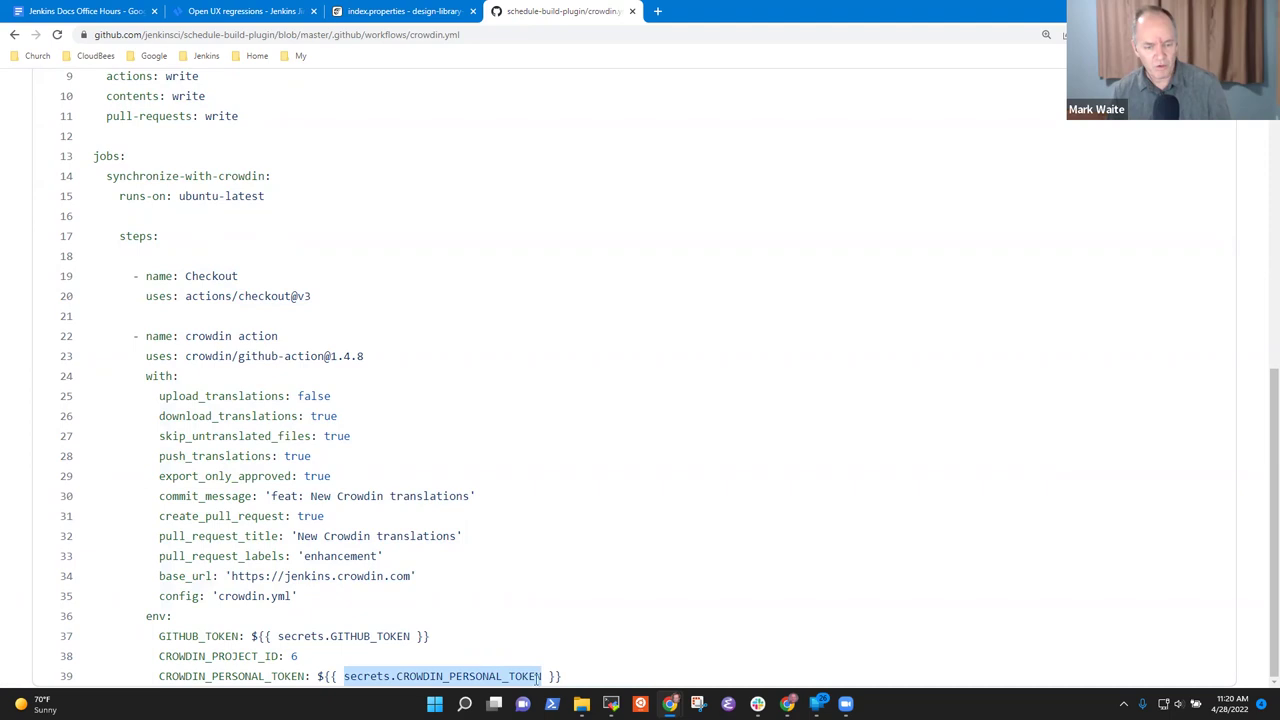
{"action": "double_click", "coordinate": [479, 675]}
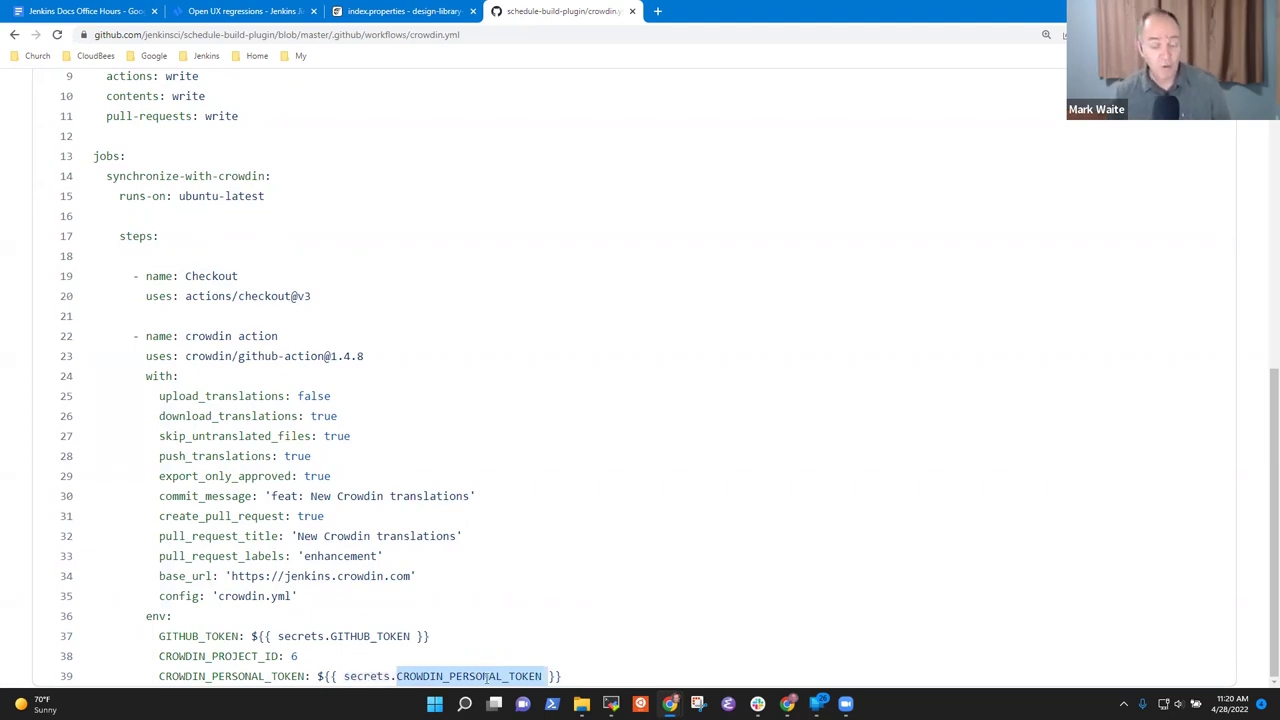
{"action": "left_click", "coordinate": [769, 533]}
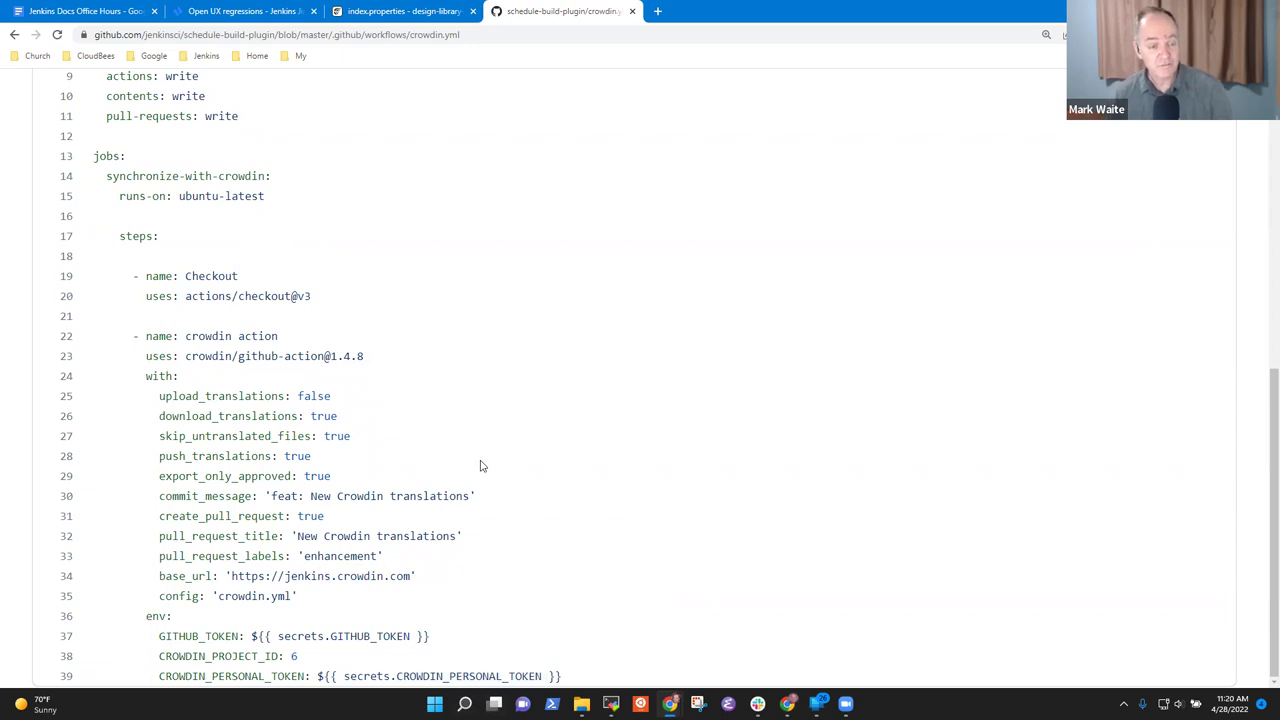
Step: Go back to the start of crowdin.yml and select all 39 lines of the workflow code
{"action": "scroll", "coordinate": [480, 466], "scroll_direction": "up", "scroll_amount": 6}
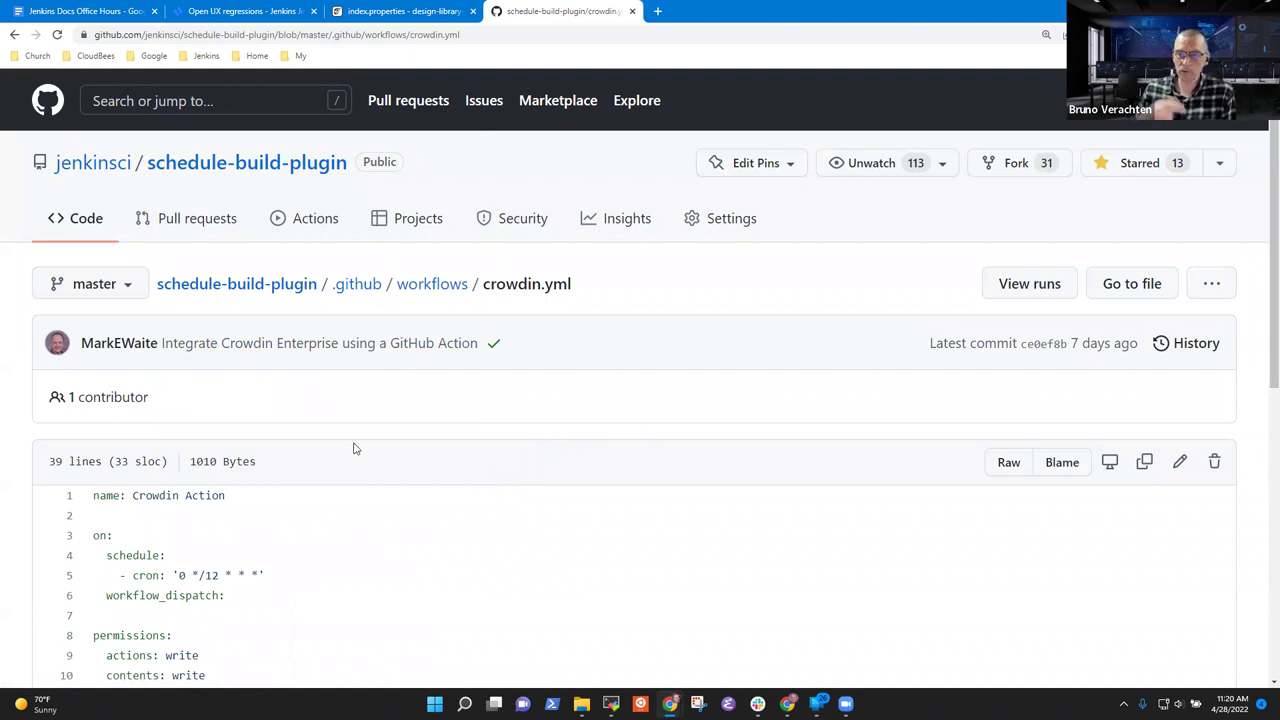
{"action": "scroll", "coordinate": [399, 470], "scroll_direction": "down", "scroll_amount": 3}
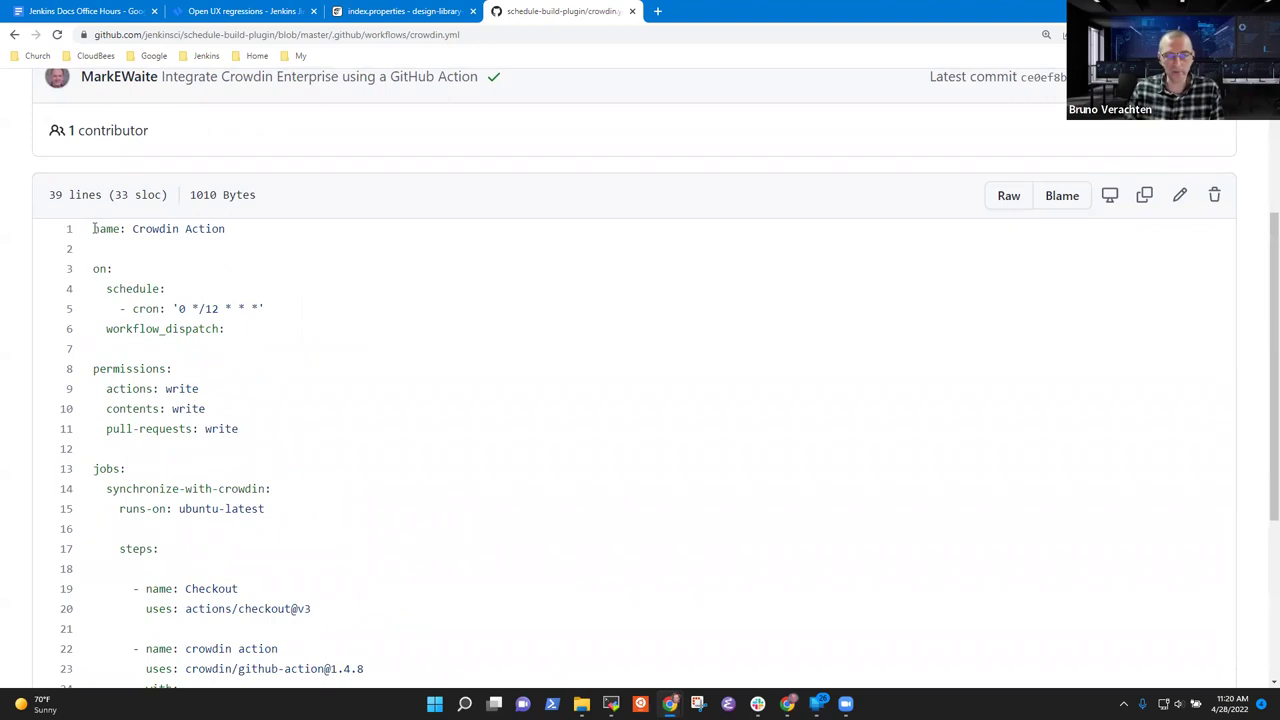
{"action": "left_click_drag", "start_coordinate": [93, 228], "coordinate": [573, 680]}
{"action": "left_click", "coordinate": [606, 681]}
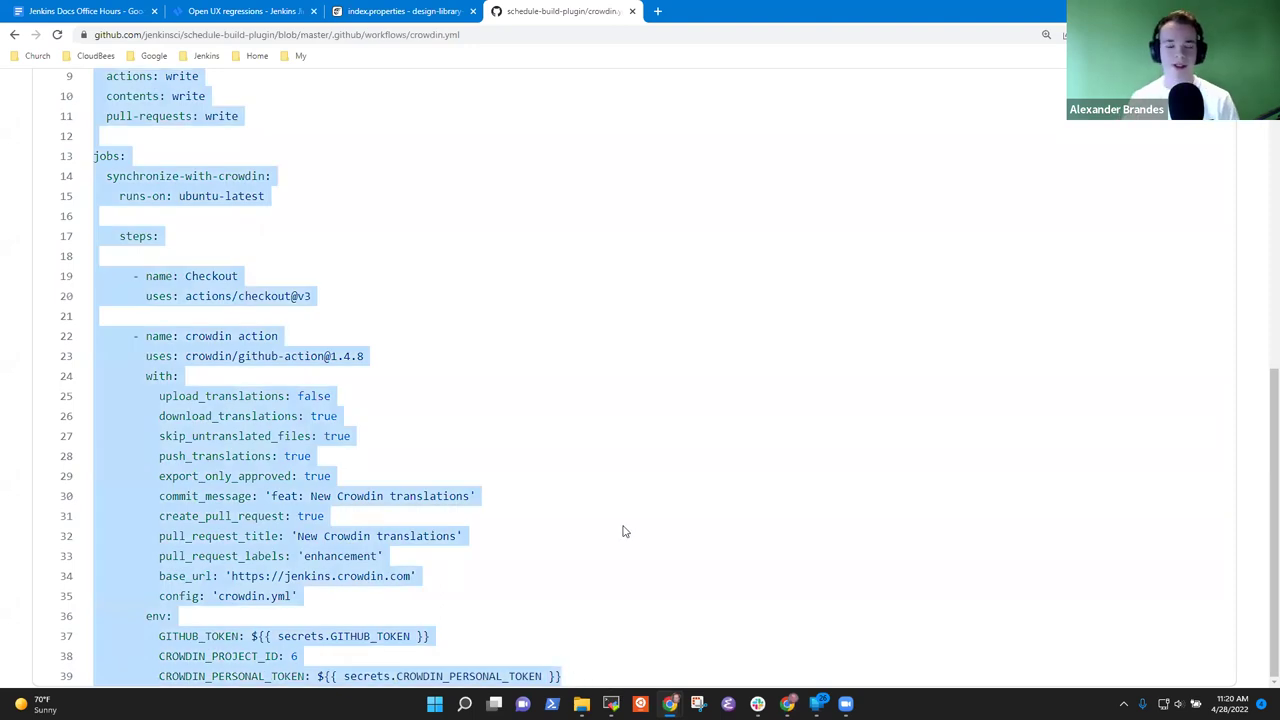
Step: Open the jenkinsci/.github repository in the same browser tab
{"action": "scroll", "coordinate": [570, 509], "scroll_direction": "up", "scroll_amount": 6}
{"action": "left_click", "coordinate": [246, 34]}
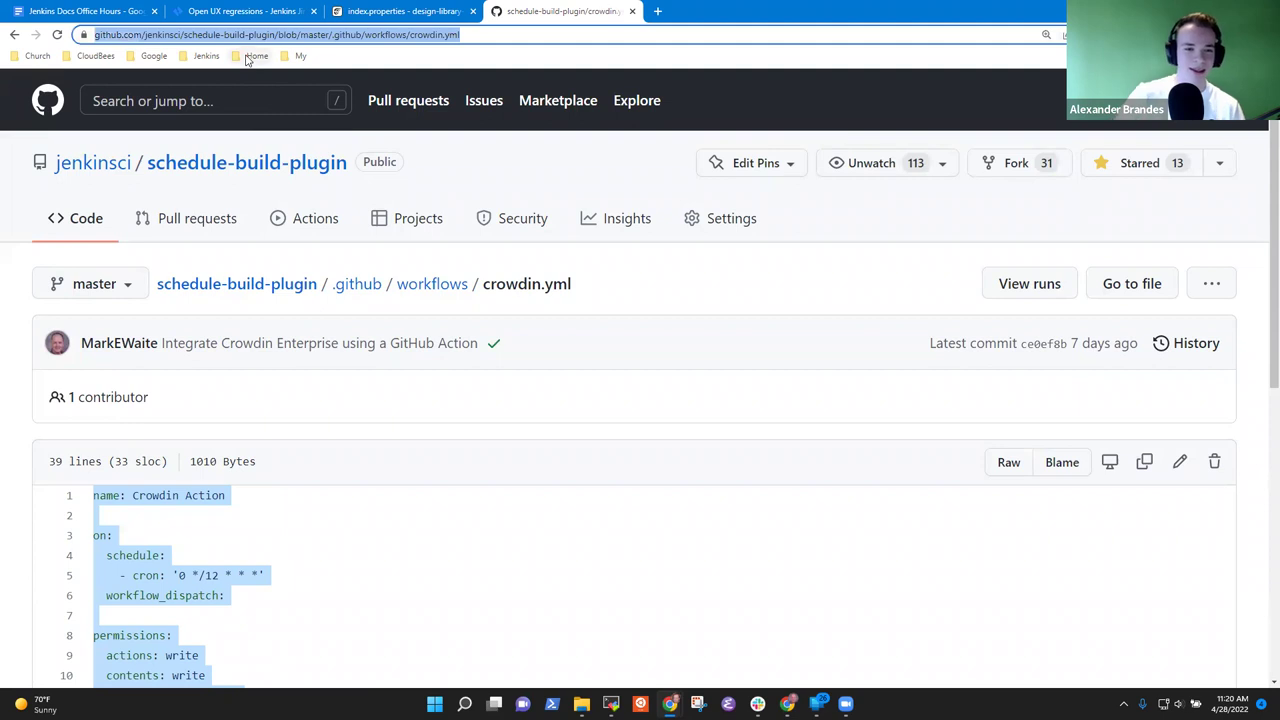
{"action": "key", "text": "Home"}
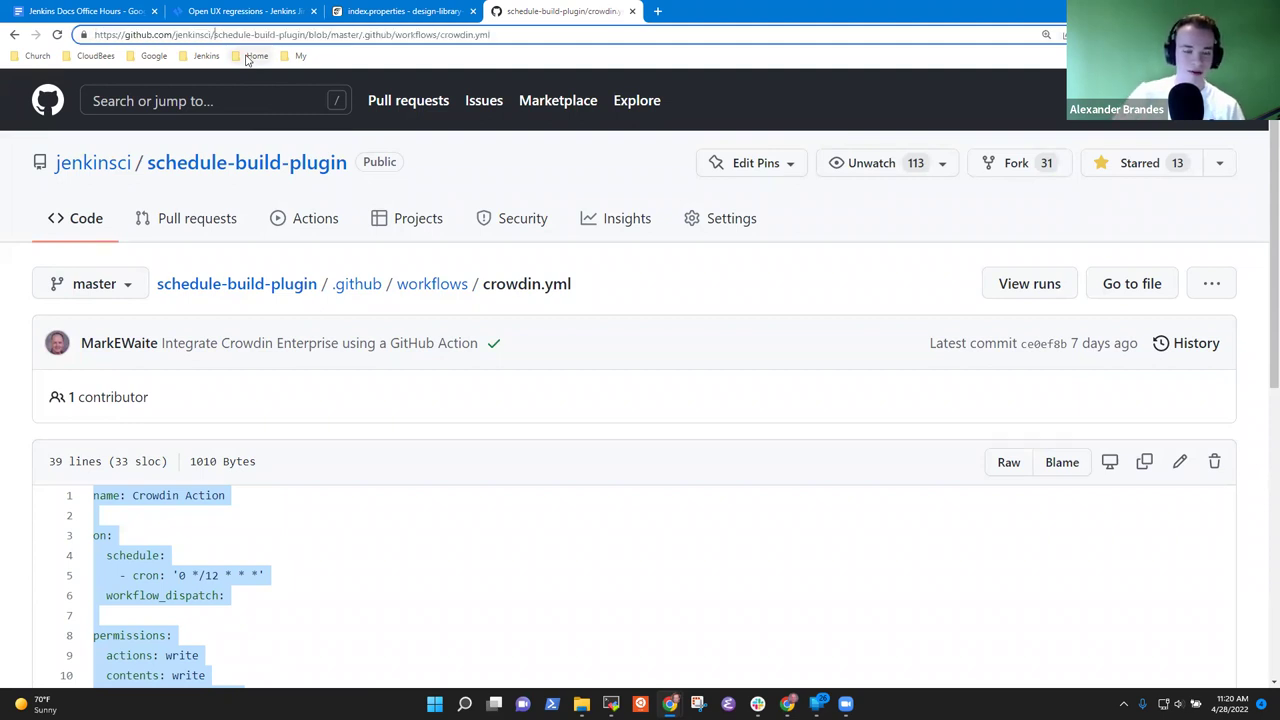
{"action": "key", "text": "shift+End"}
{"action": "type", "text": ".githu"}
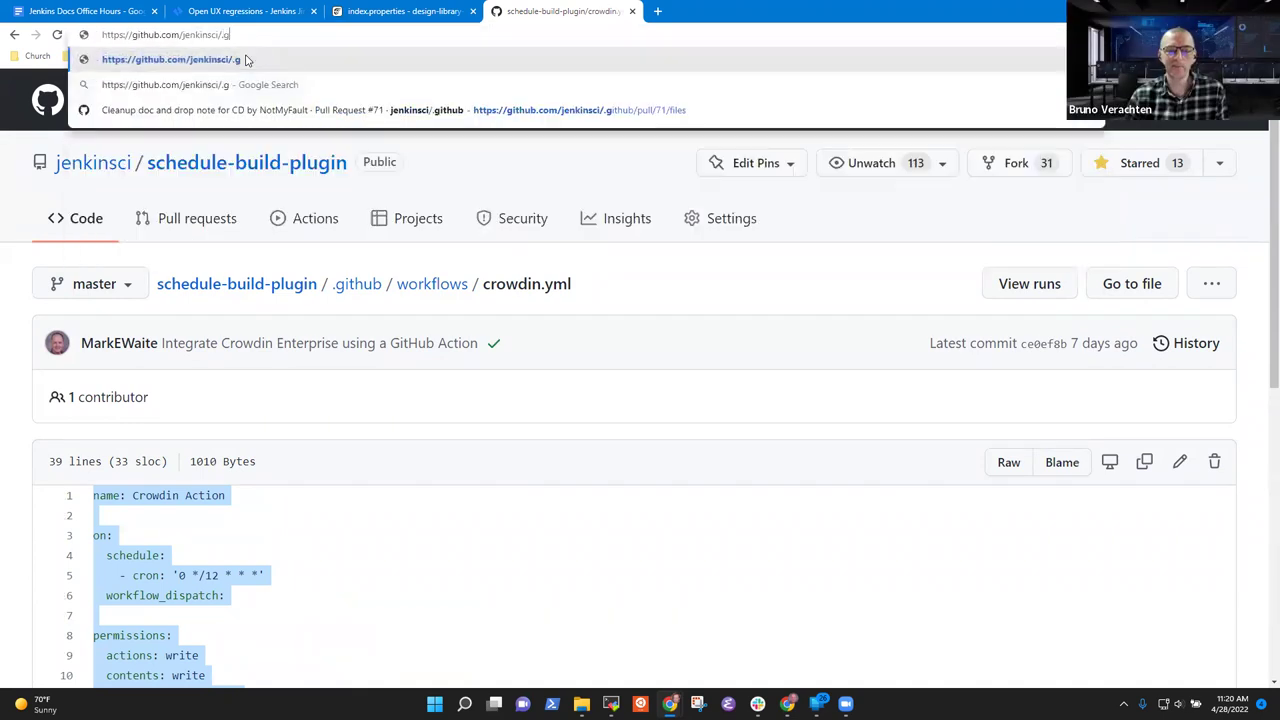
{"action": "type", "text": "b"}
{"action": "key", "text": "Return"}
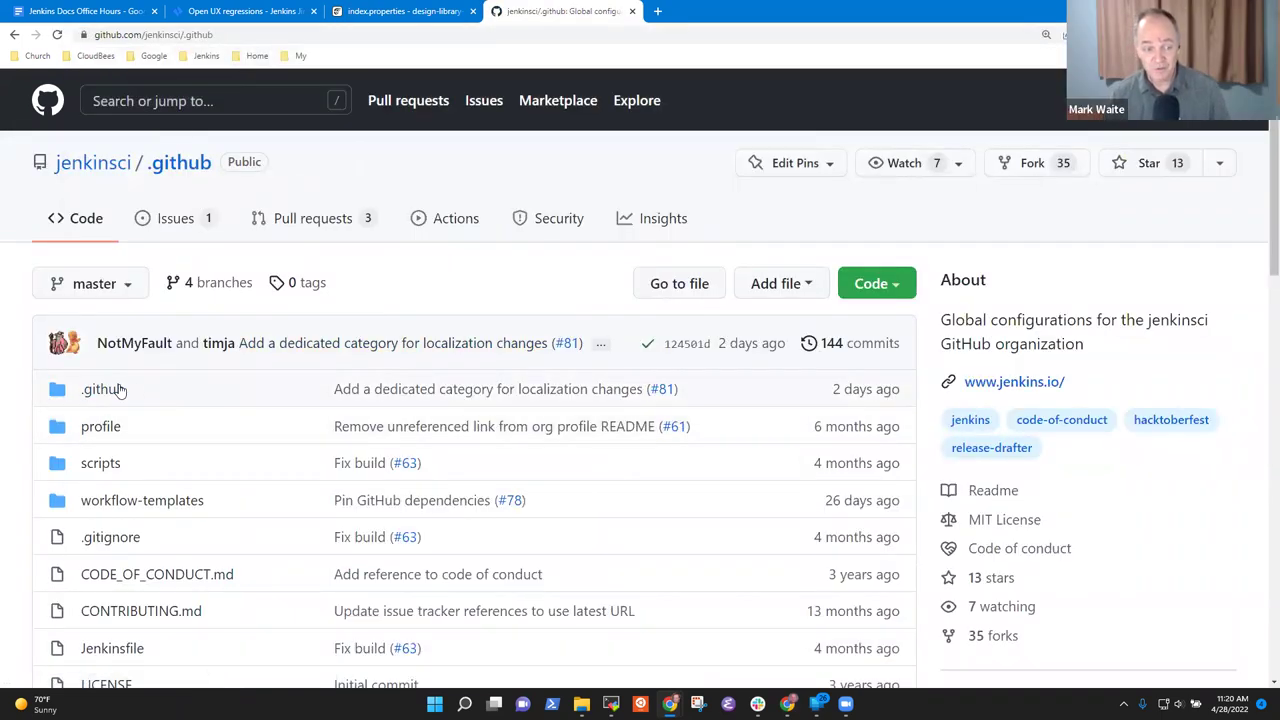
Step: View release-drafter.yml in the repository's .github/workflows folder and return to the folder listing
{"action": "left_click", "coordinate": [112, 390]}
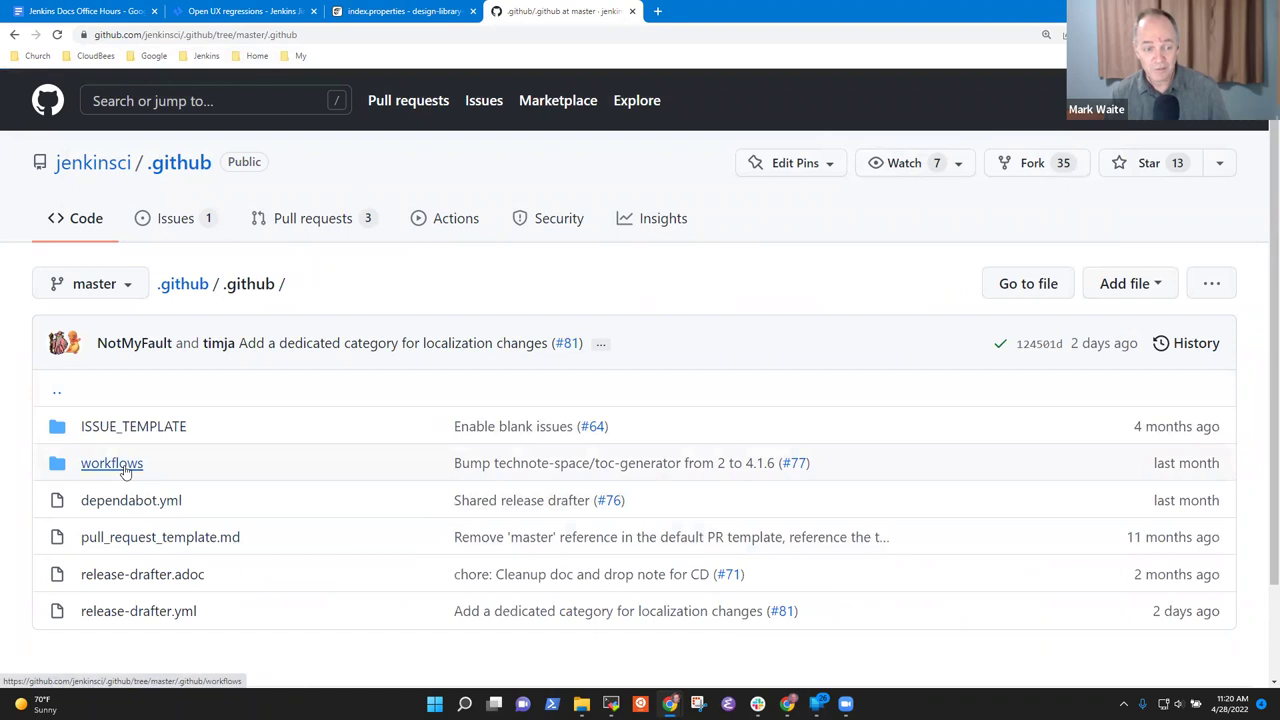
{"action": "left_click", "coordinate": [112, 463]}
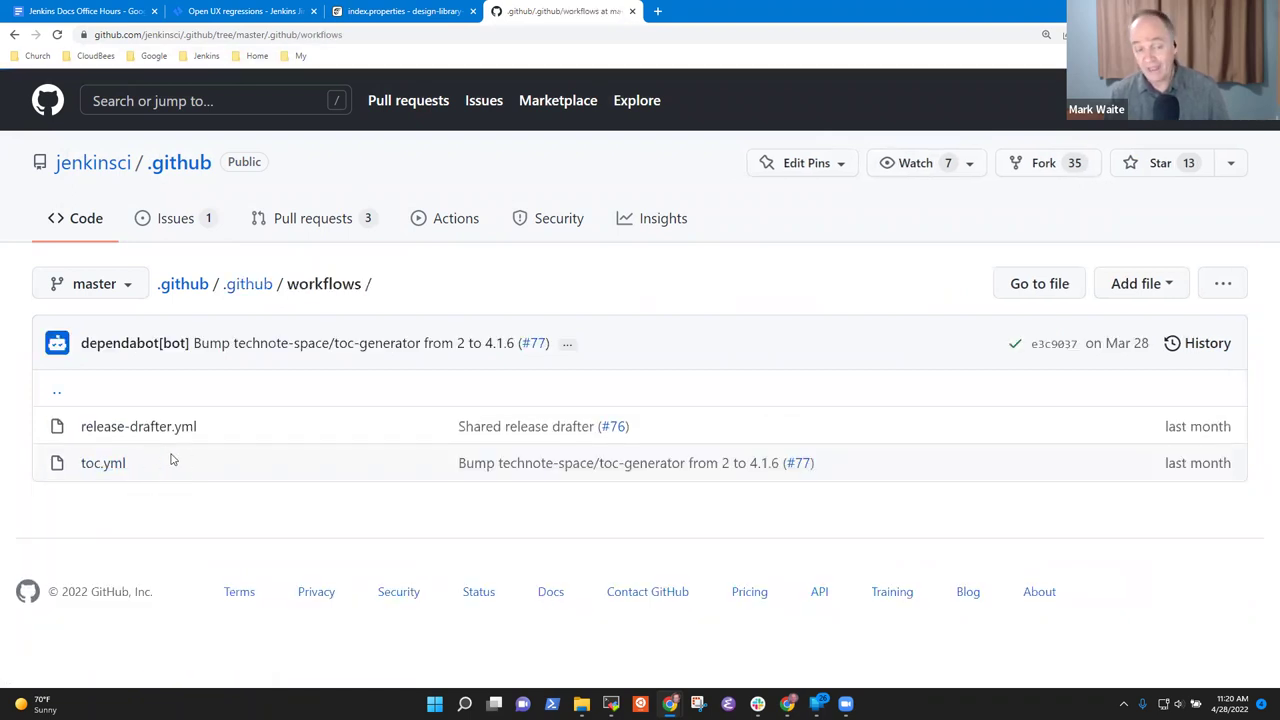
{"action": "left_click", "coordinate": [150, 427]}
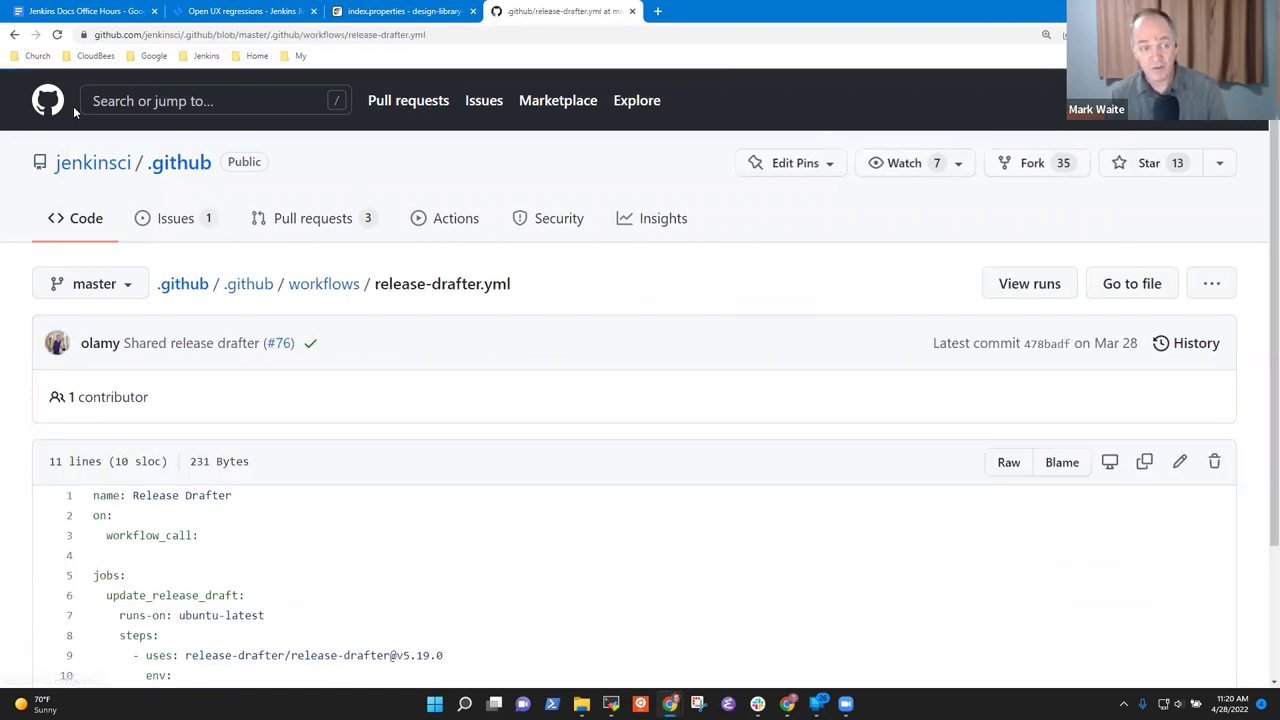
{"action": "left_click", "coordinate": [14, 36]}
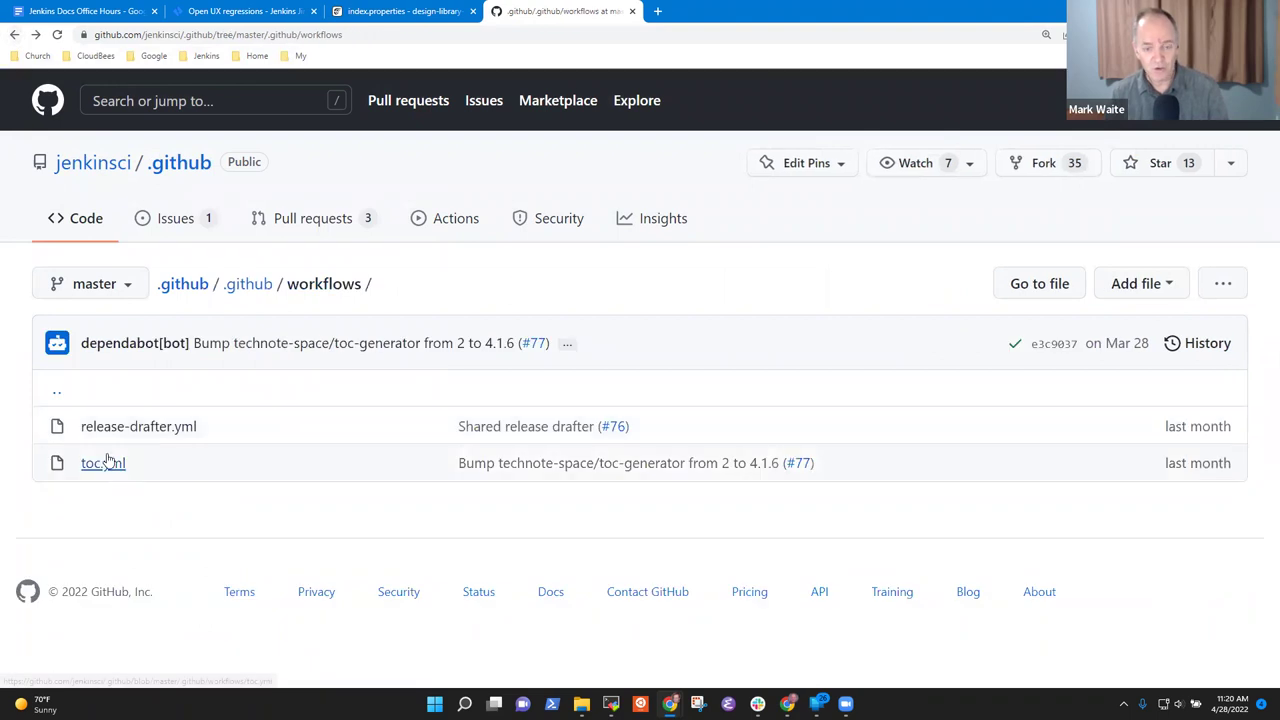
Step: View the contents of the toc.yml workflow and return to the workflows folder
{"action": "left_click", "coordinate": [106, 463]}
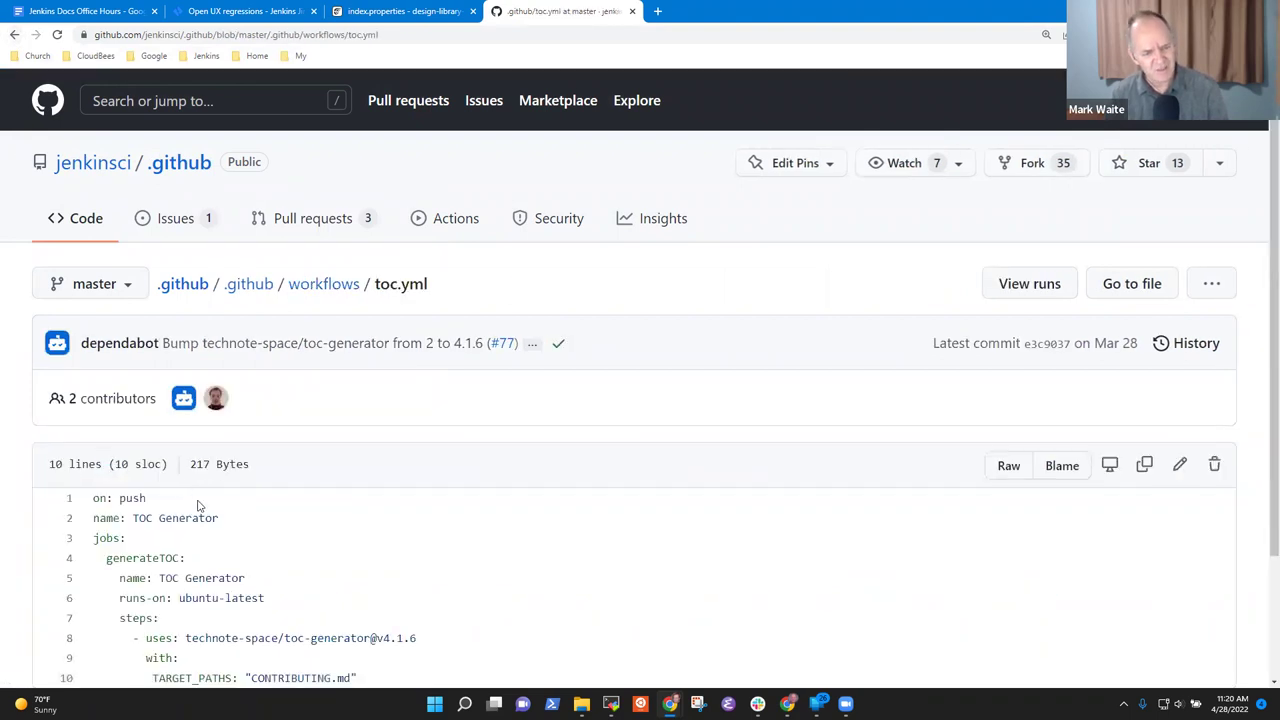
{"action": "scroll", "coordinate": [253, 549], "scroll_direction": "down", "scroll_amount": 2}
{"action": "scroll", "coordinate": [297, 400], "scroll_direction": "up", "scroll_amount": 3}
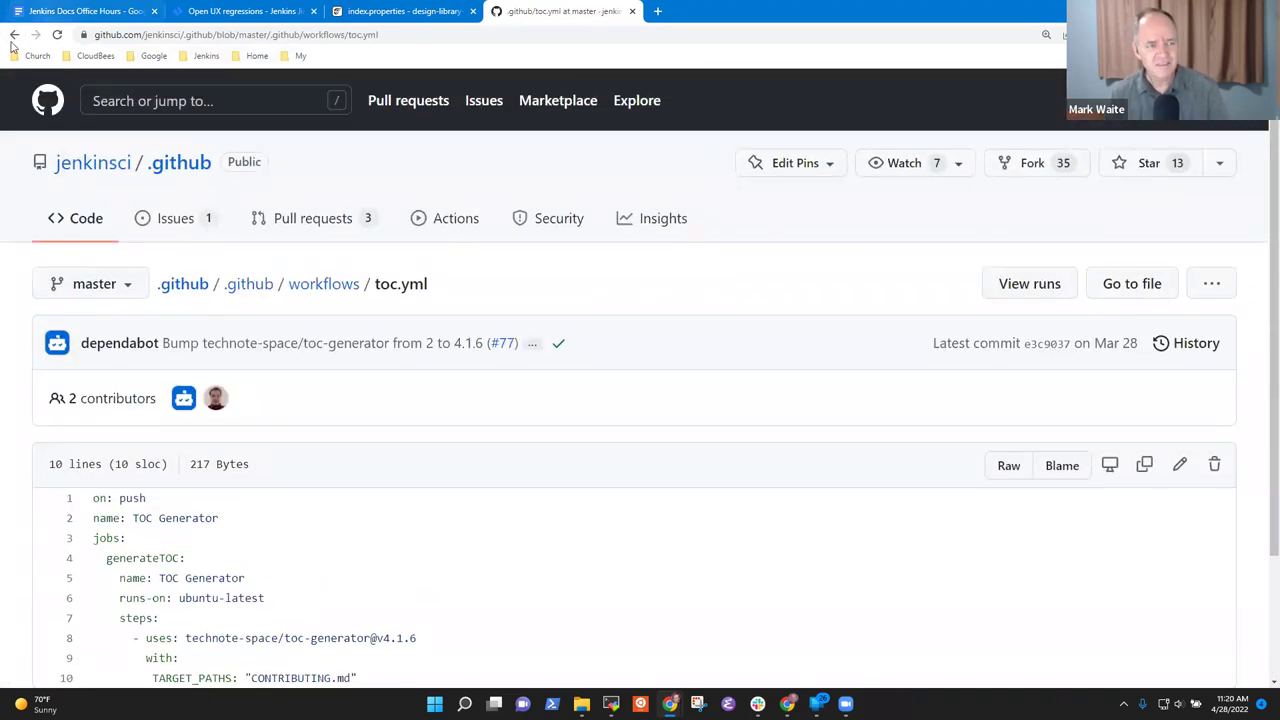
{"action": "left_click", "coordinate": [14, 34]}
Step: Recheck the release-drafter.yml workflow and go up to the parent .github folder
{"action": "left_click", "coordinate": [140, 427]}
{"action": "left_click", "coordinate": [14, 34]}
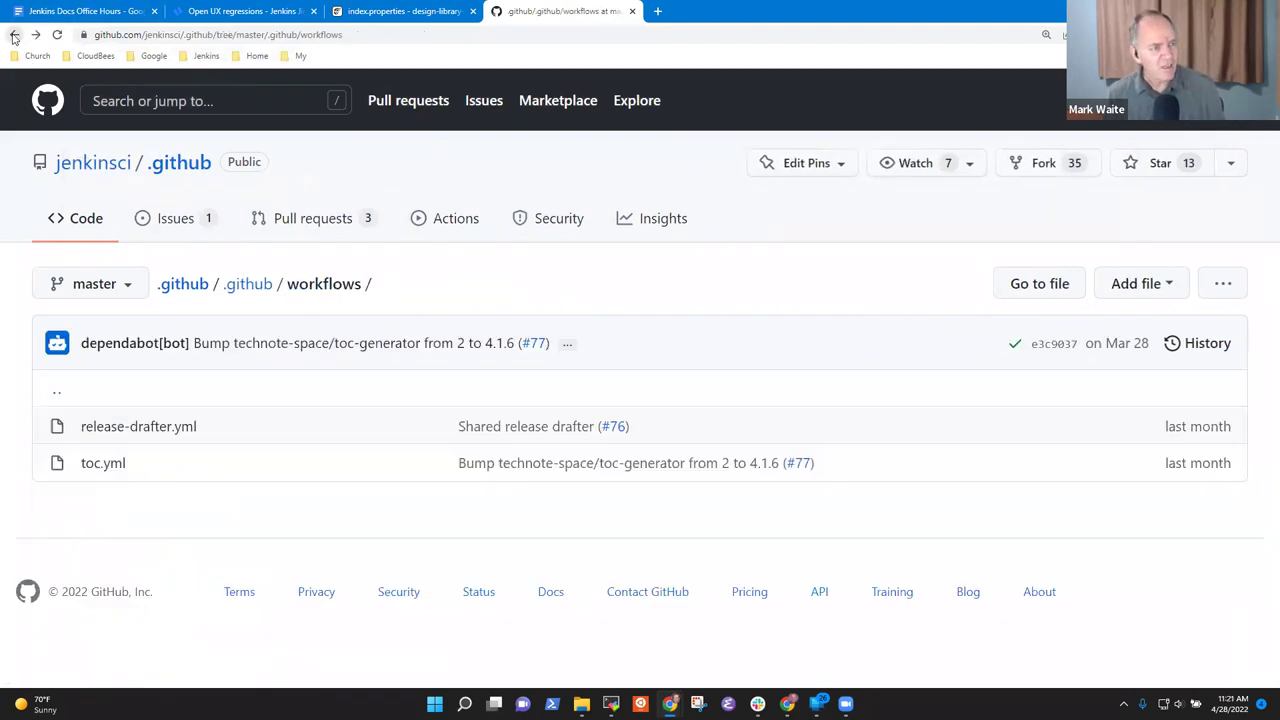
{"action": "left_click", "coordinate": [250, 285]}
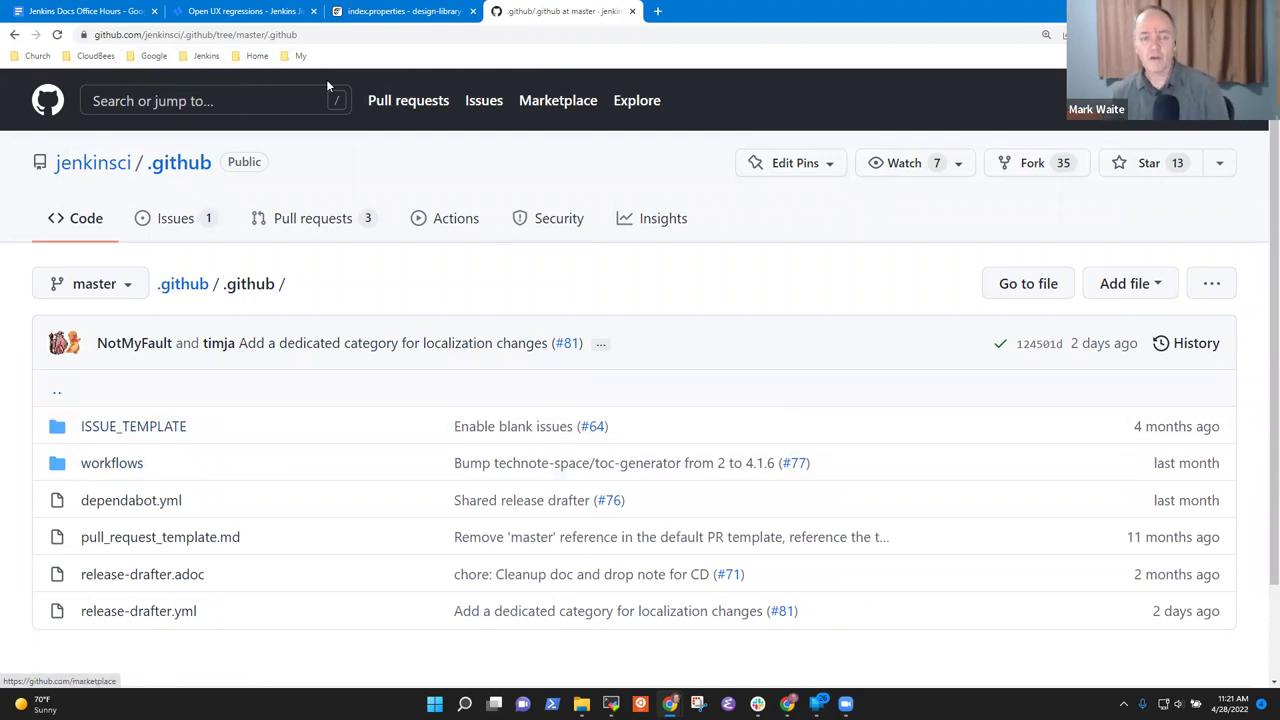
Step: Check the French proofreading page in Crowdin and the Open UX regressions dashboard in Jira
{"action": "left_click", "coordinate": [428, 14]}
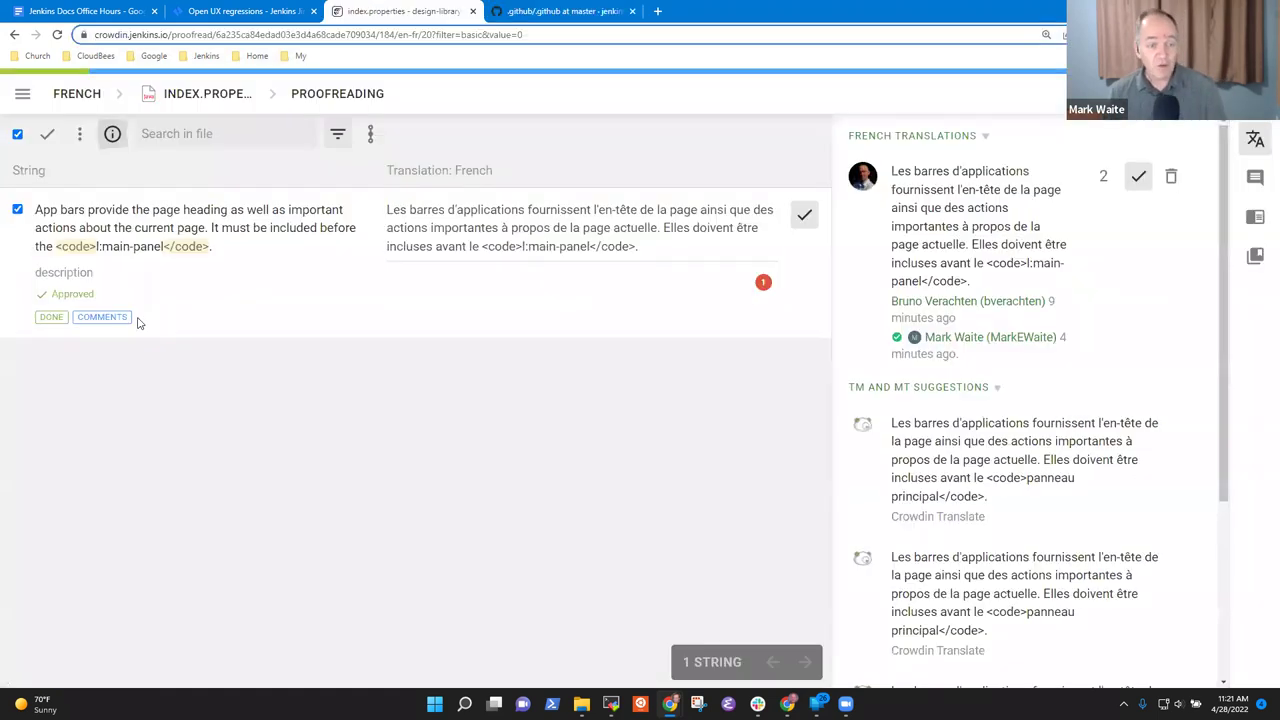
{"action": "left_click", "coordinate": [265, 14]}
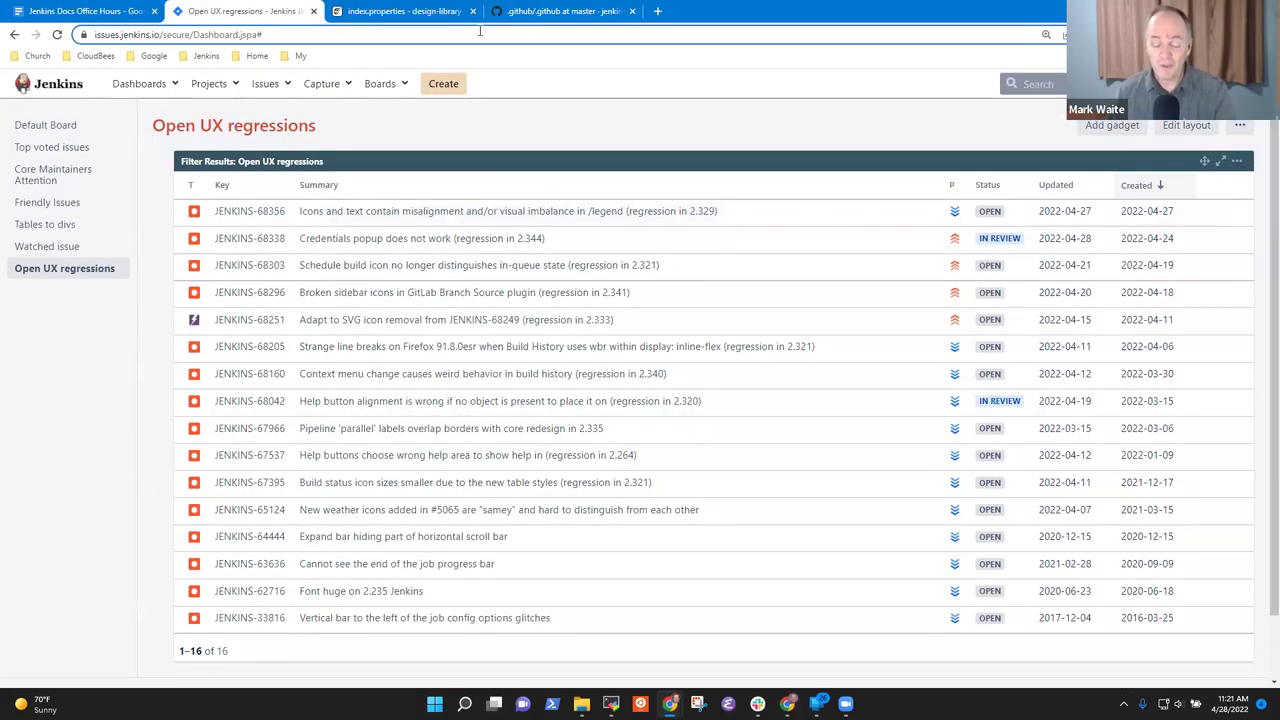
{"action": "left_click", "coordinate": [415, 18]}
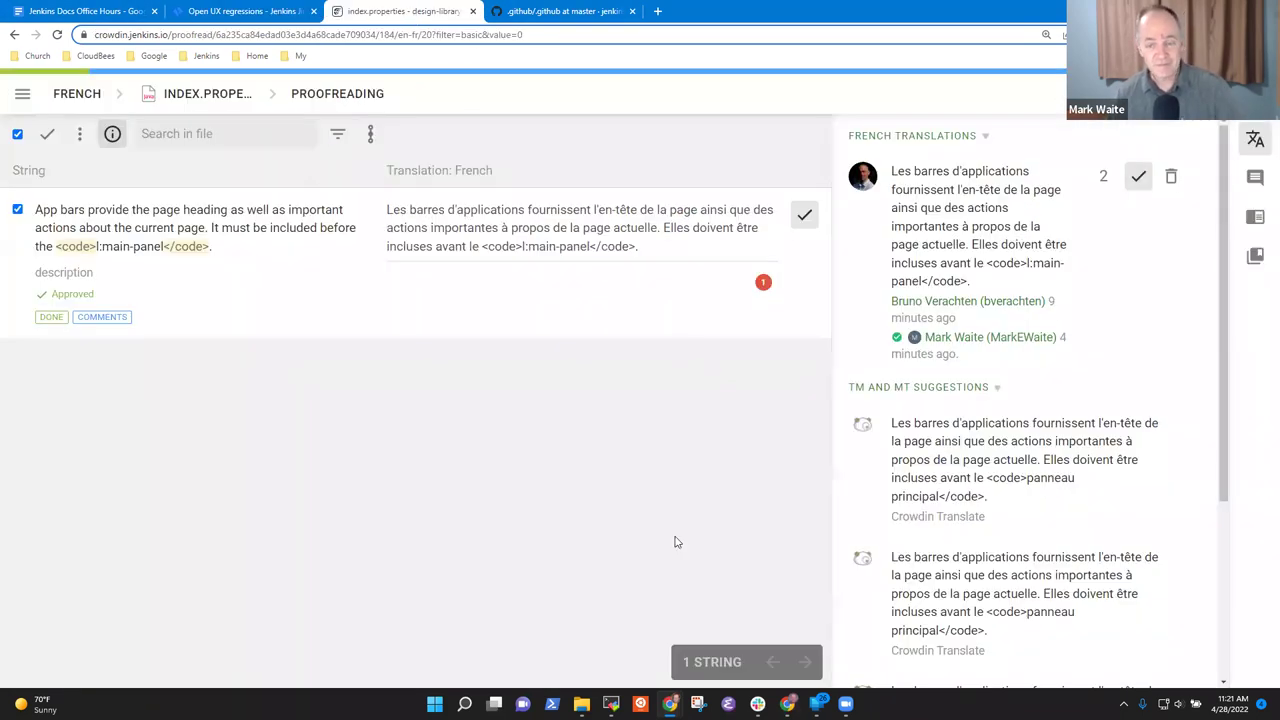
Step: Switch to GitHub, go to the jenkinsci/design-library-plugin repository and open its New Crowdin translations pull request
{"action": "left_click", "coordinate": [568, 14]}
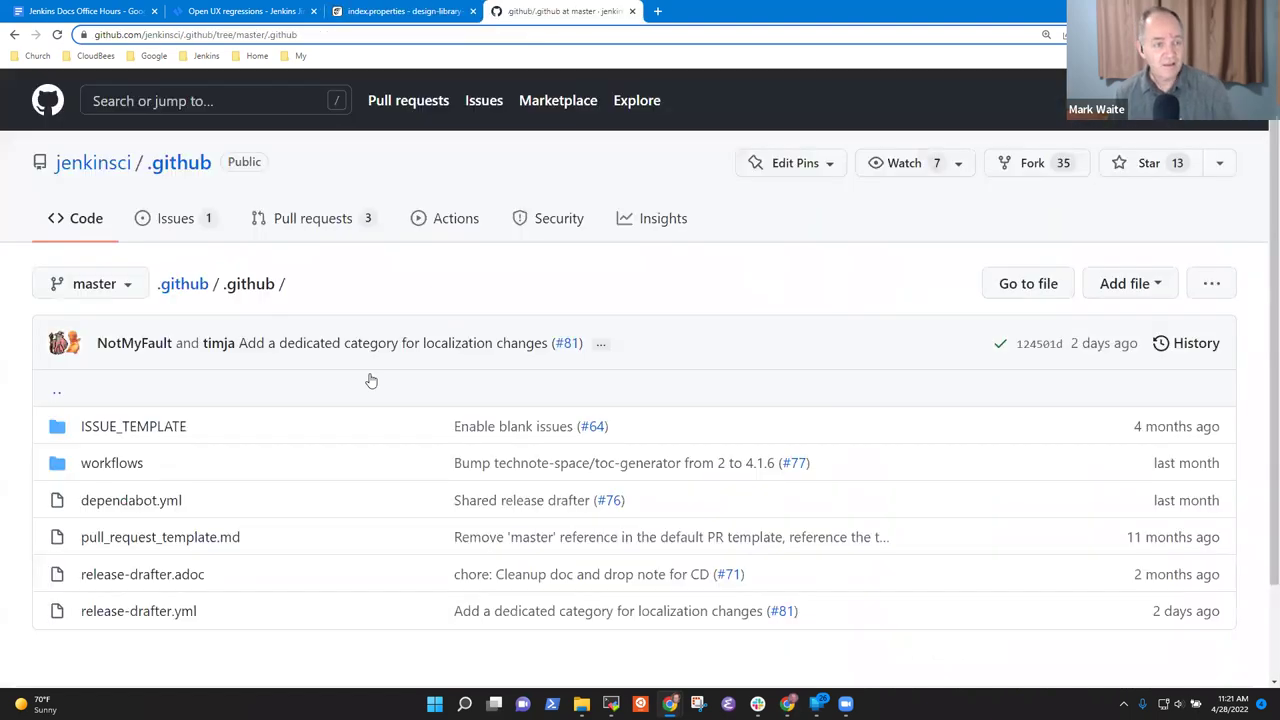
{"action": "left_click", "coordinate": [280, 34]}
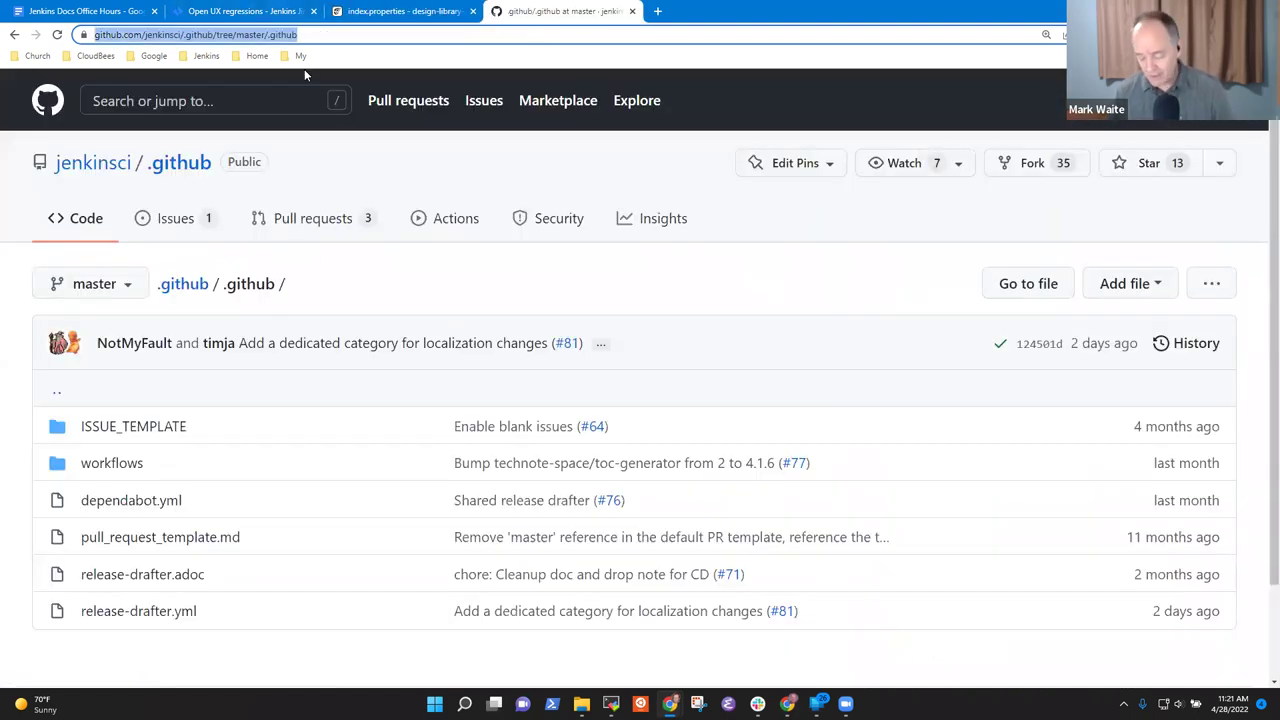
{"action": "key", "text": "End"}
{"action": "key", "text": "ctrl+shift+Left"}
{"action": "key", "text": "ctrl+shift+Left"}
{"action": "key", "text": "ctrl+shift+Left"}
{"action": "key", "text": "ctrl+shift+Left"}
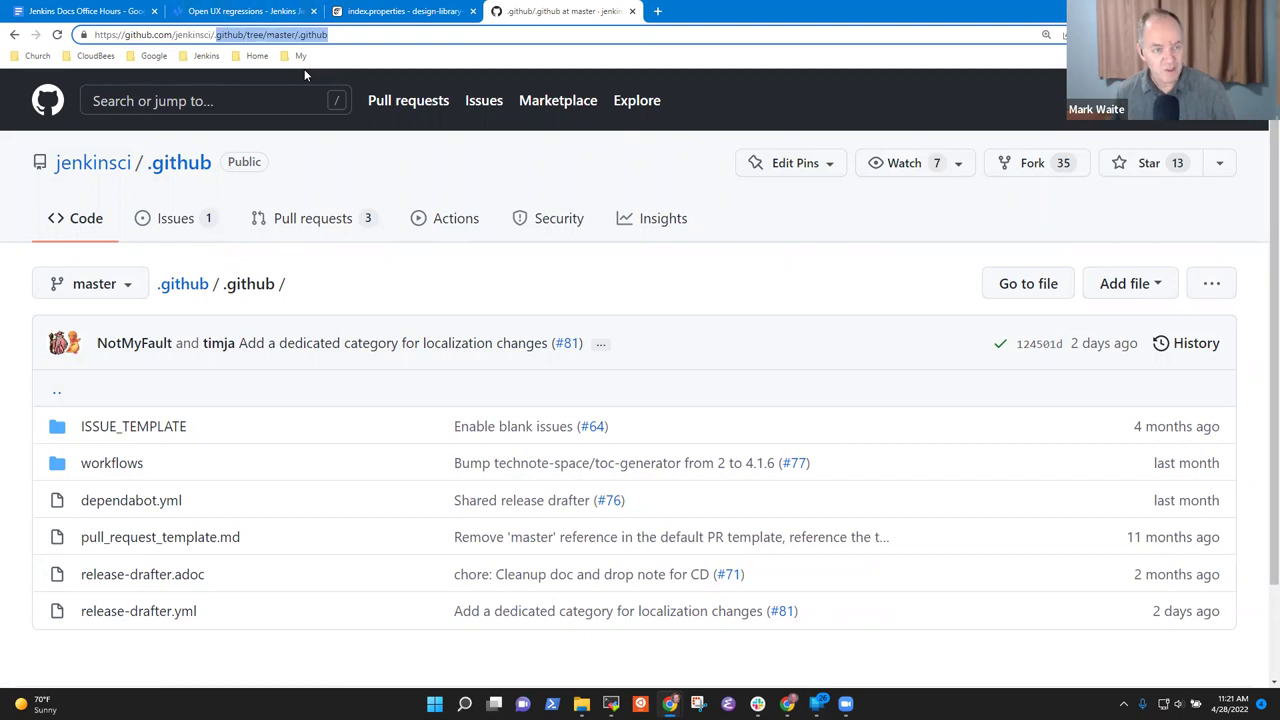
{"action": "type", "text": "de"}
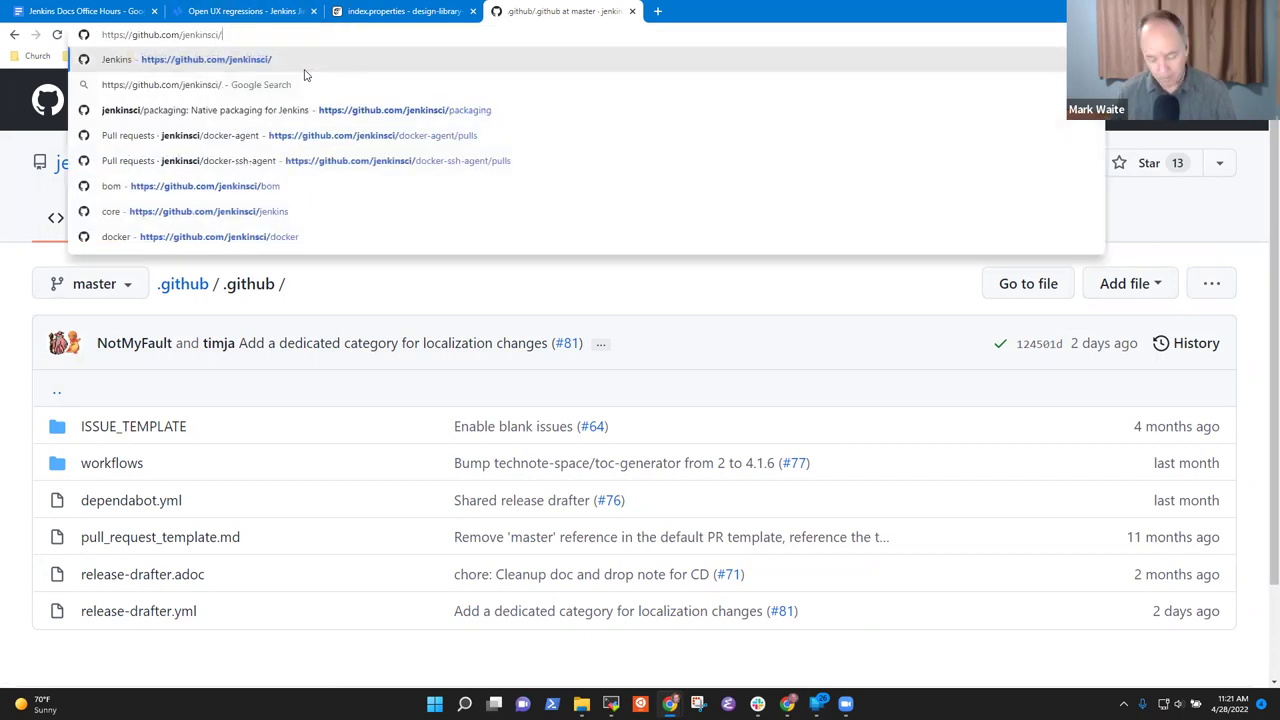
{"action": "type", "text": "sign-"}
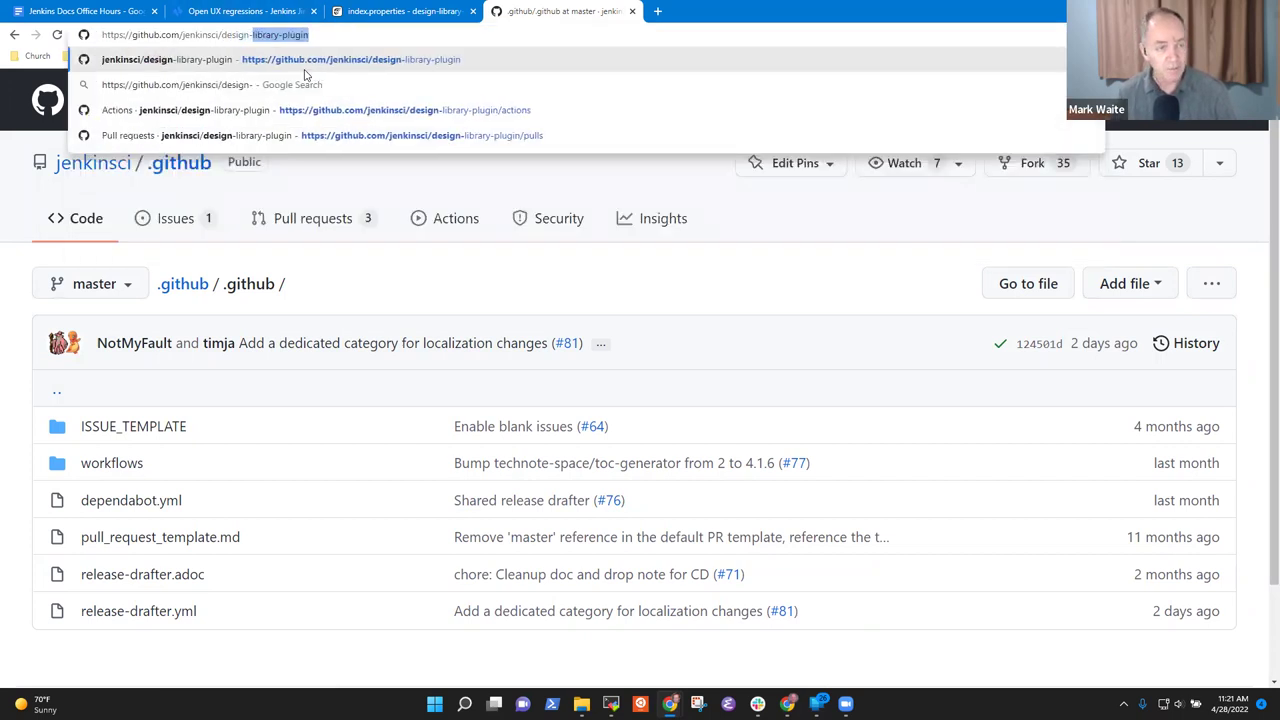
{"action": "key", "text": "Return"}
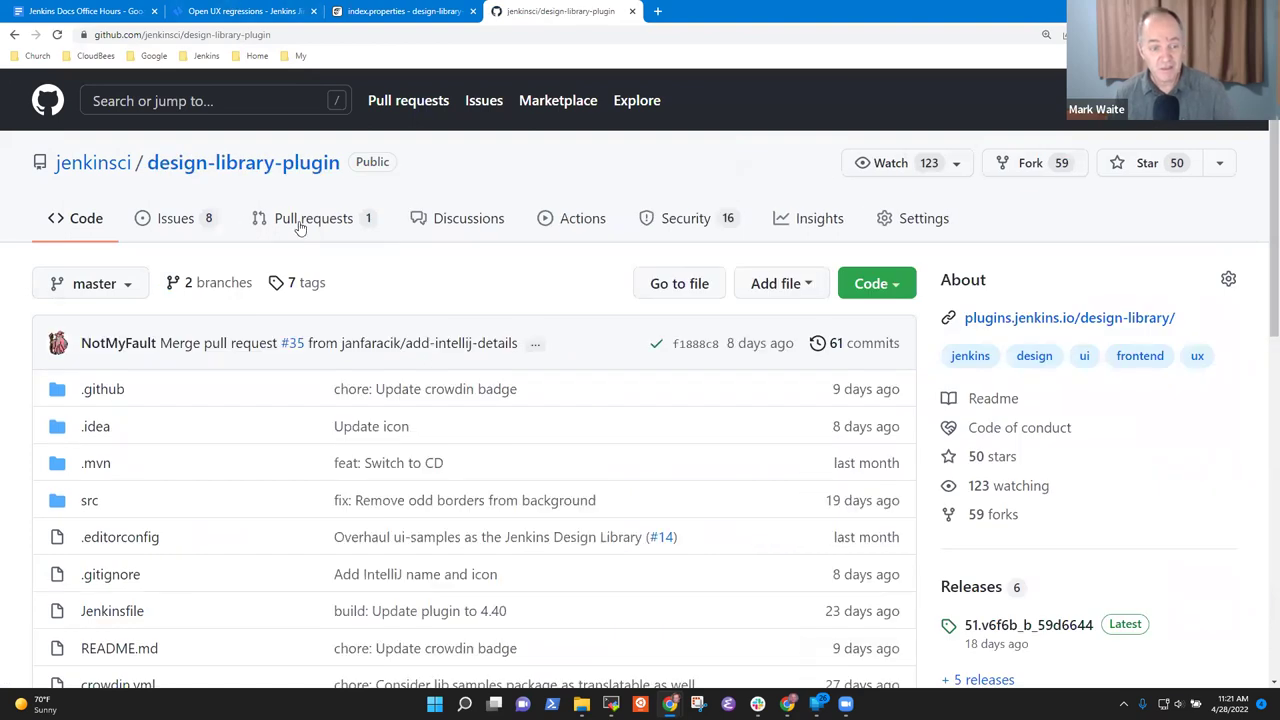
{"action": "left_click", "coordinate": [305, 222]}
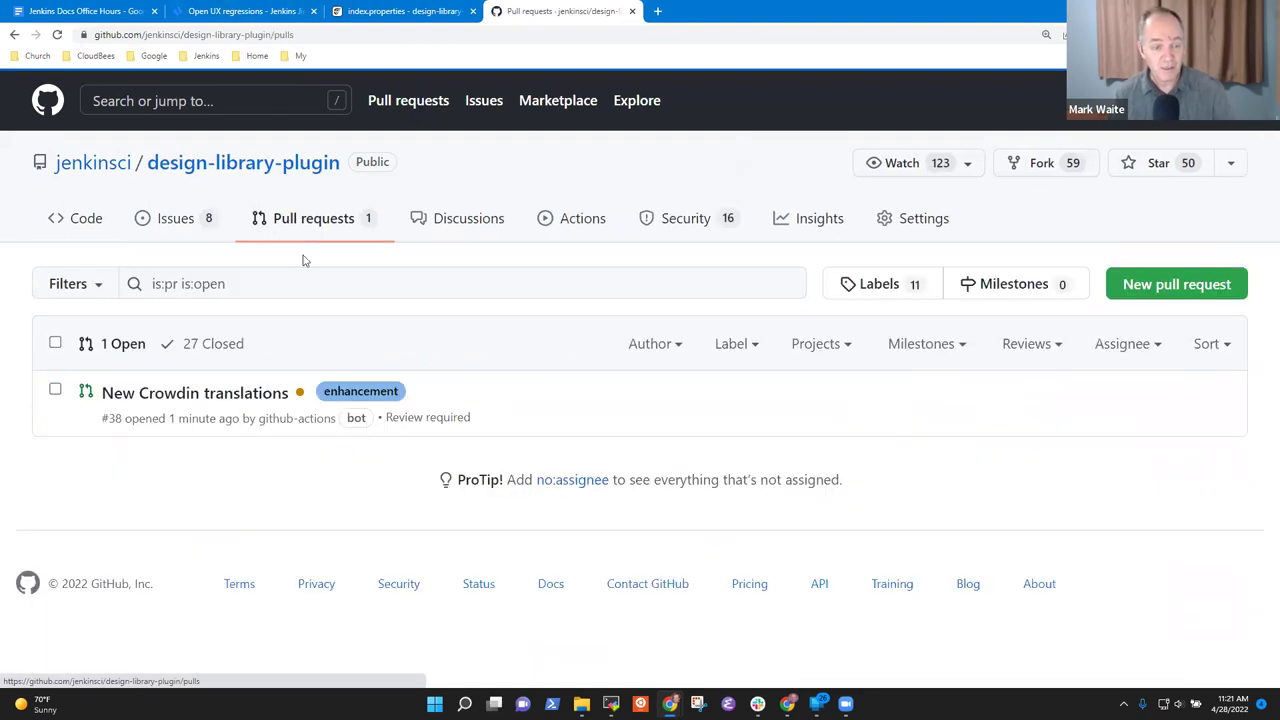
{"action": "left_click", "coordinate": [256, 396]}
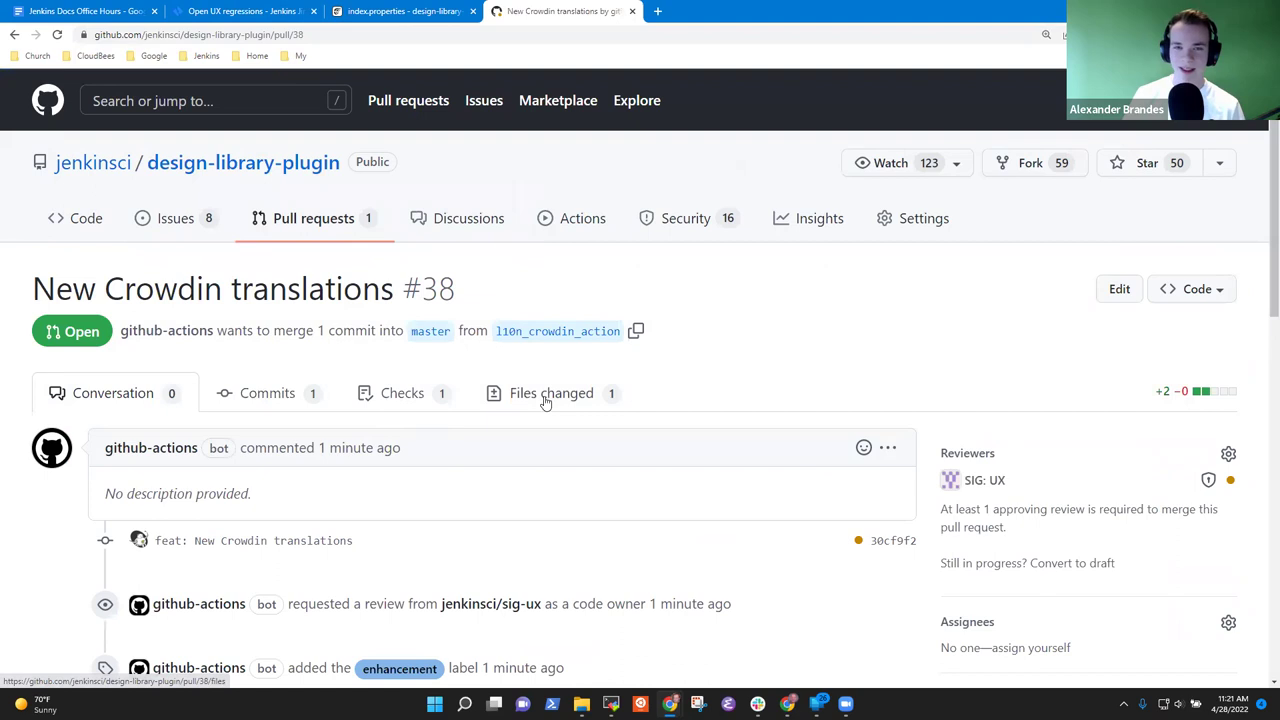
Step: Show the pull request's changed files and read the French description line in index_fr.properties through its closing code tag, highlighting <code>l\:main-panel</code>
{"action": "left_click", "coordinate": [548, 396]}
{"action": "scroll", "coordinate": [430, 492], "scroll_direction": "down", "scroll_amount": 2}
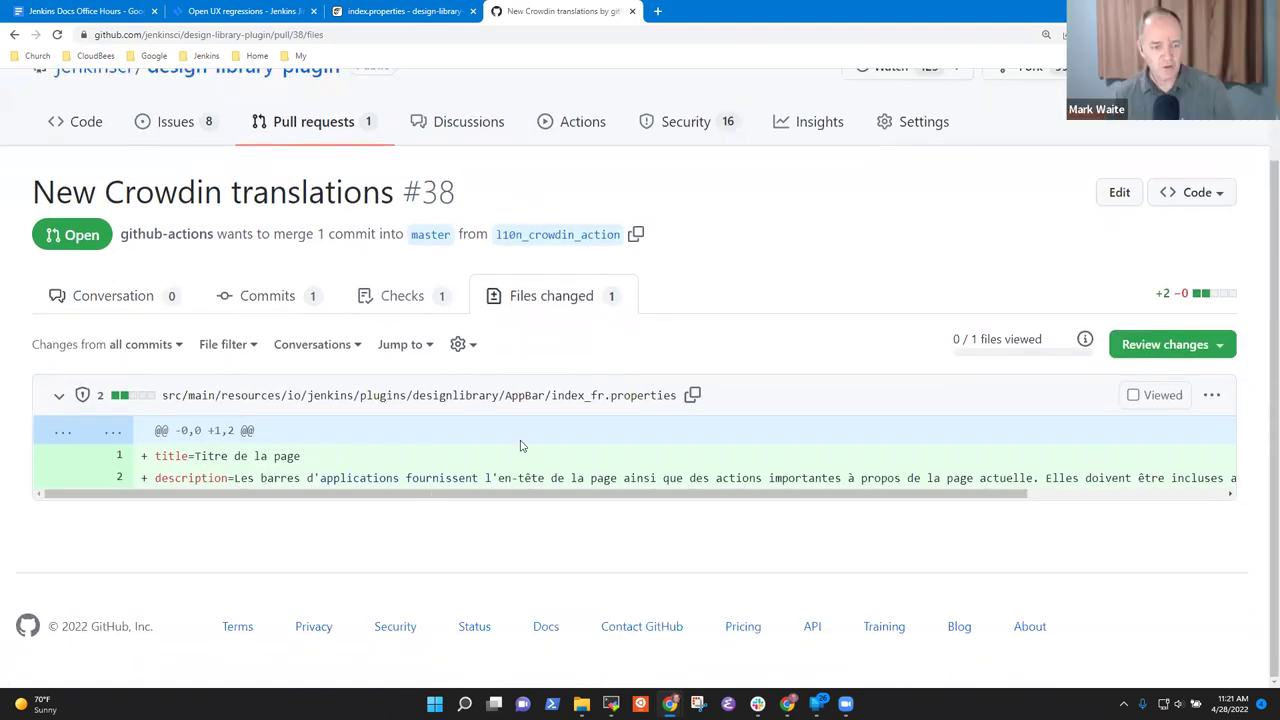
{"action": "left_click_drag", "start_coordinate": [400, 494], "coordinate": [793, 498]}
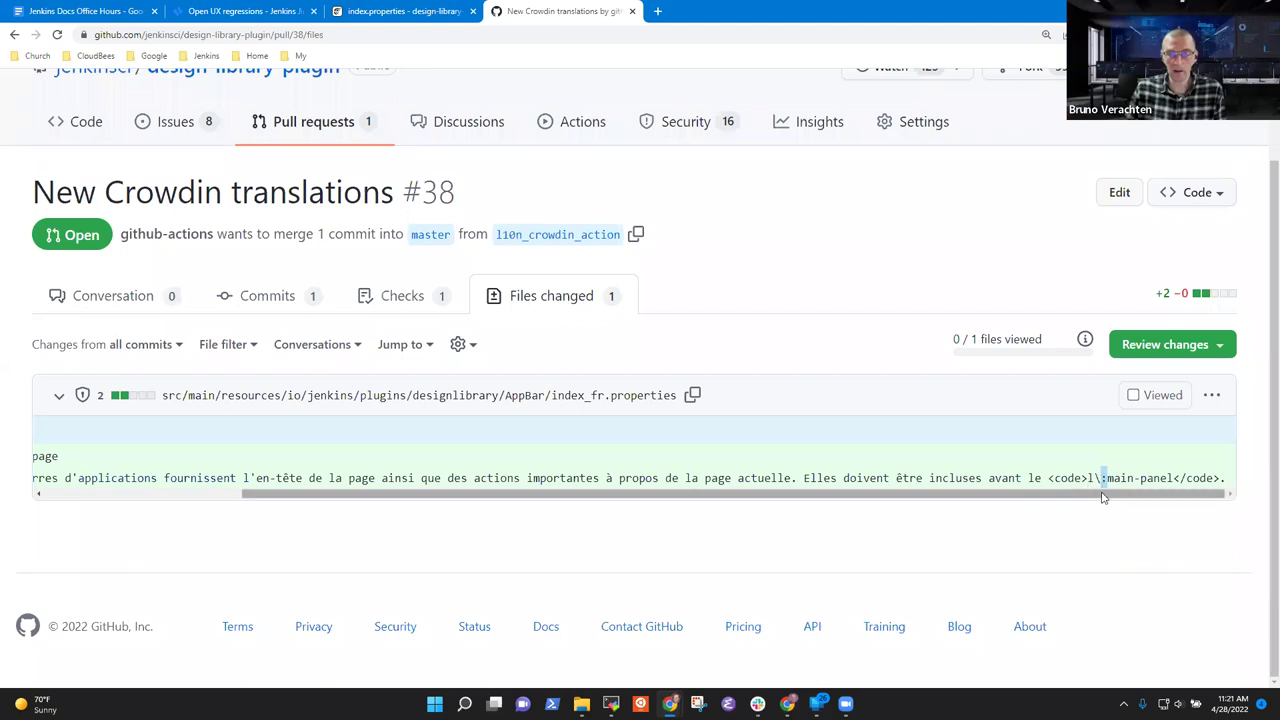
{"action": "scroll", "coordinate": [1105, 485], "scroll_direction": "left", "scroll_amount": 3}
{"action": "scroll", "coordinate": [1130, 485], "scroll_direction": "right", "scroll_amount": 3}
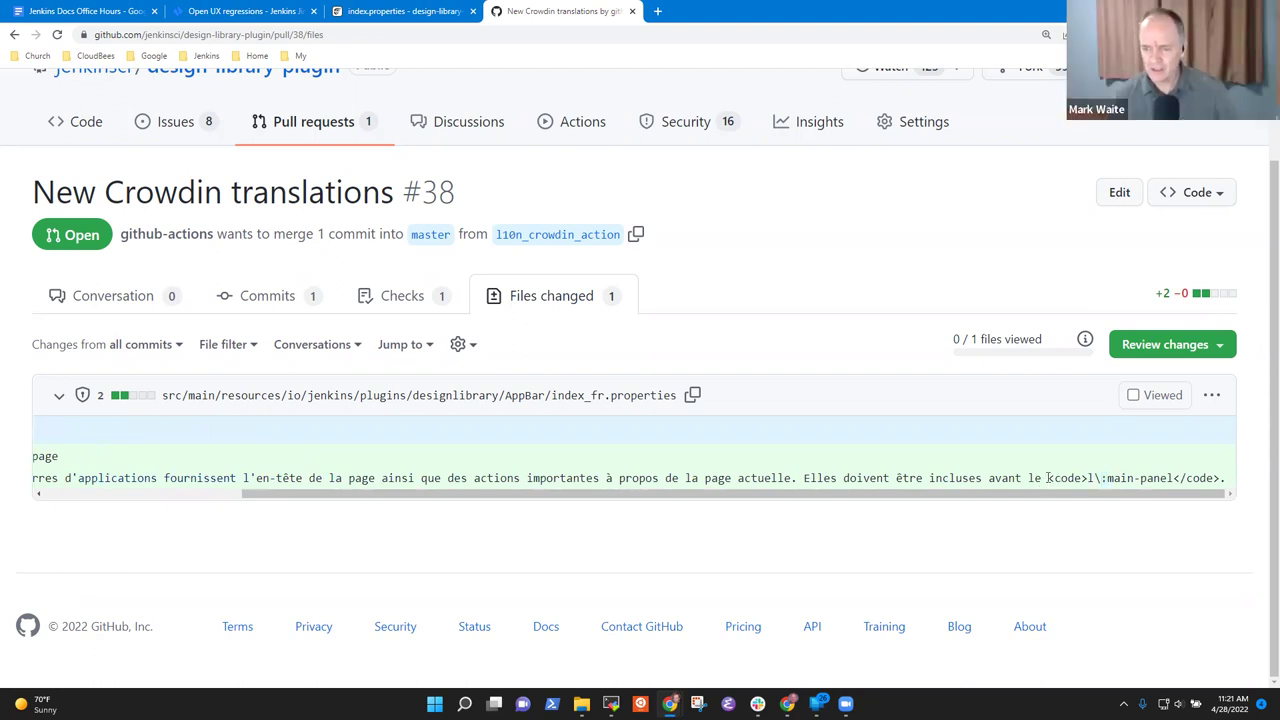
{"action": "left_click_drag", "start_coordinate": [1047, 478], "coordinate": [1222, 484]}
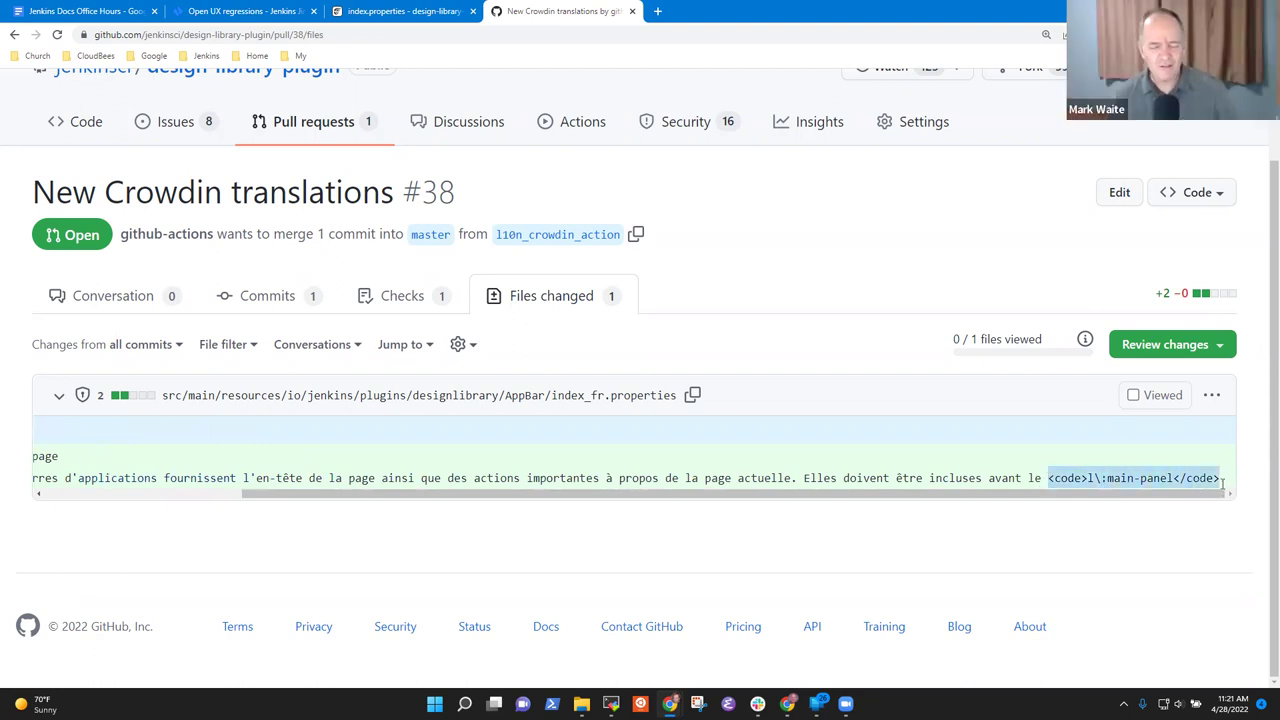
{"action": "left_click_drag", "start_coordinate": [706, 497], "coordinate": [300, 470]}
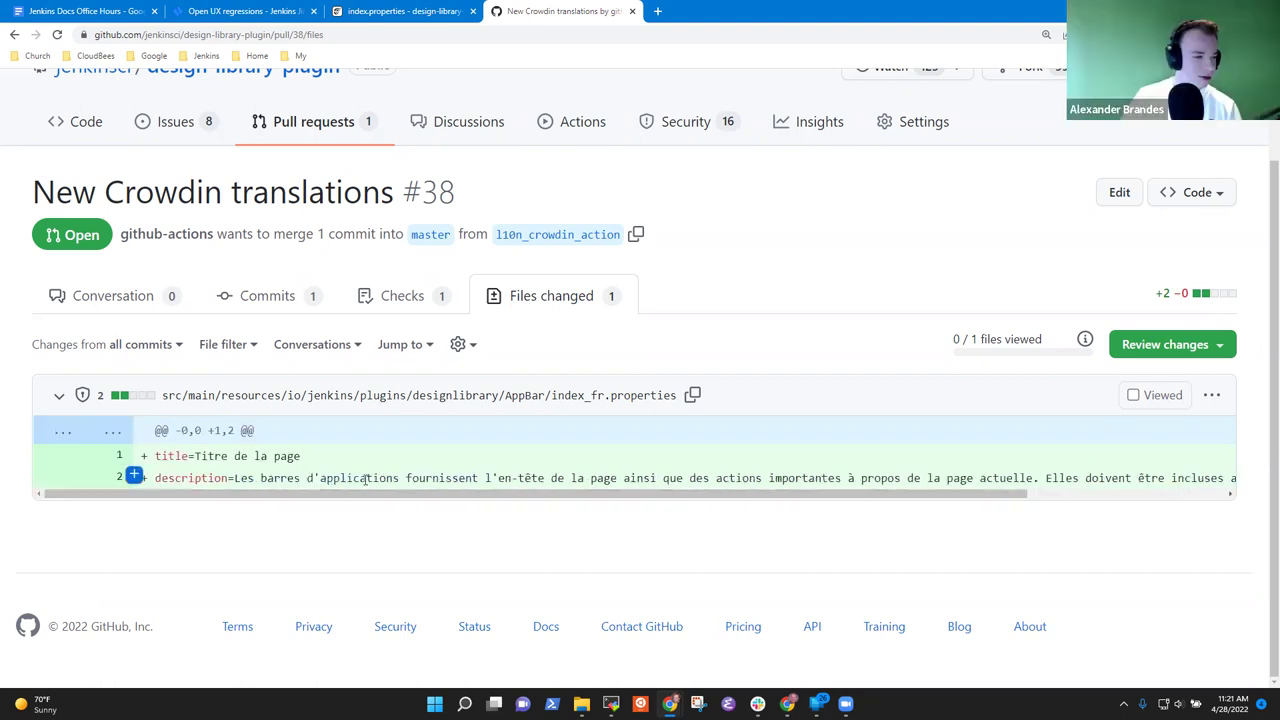
{"action": "left_click_drag", "start_coordinate": [650, 494], "coordinate": [952, 509]}
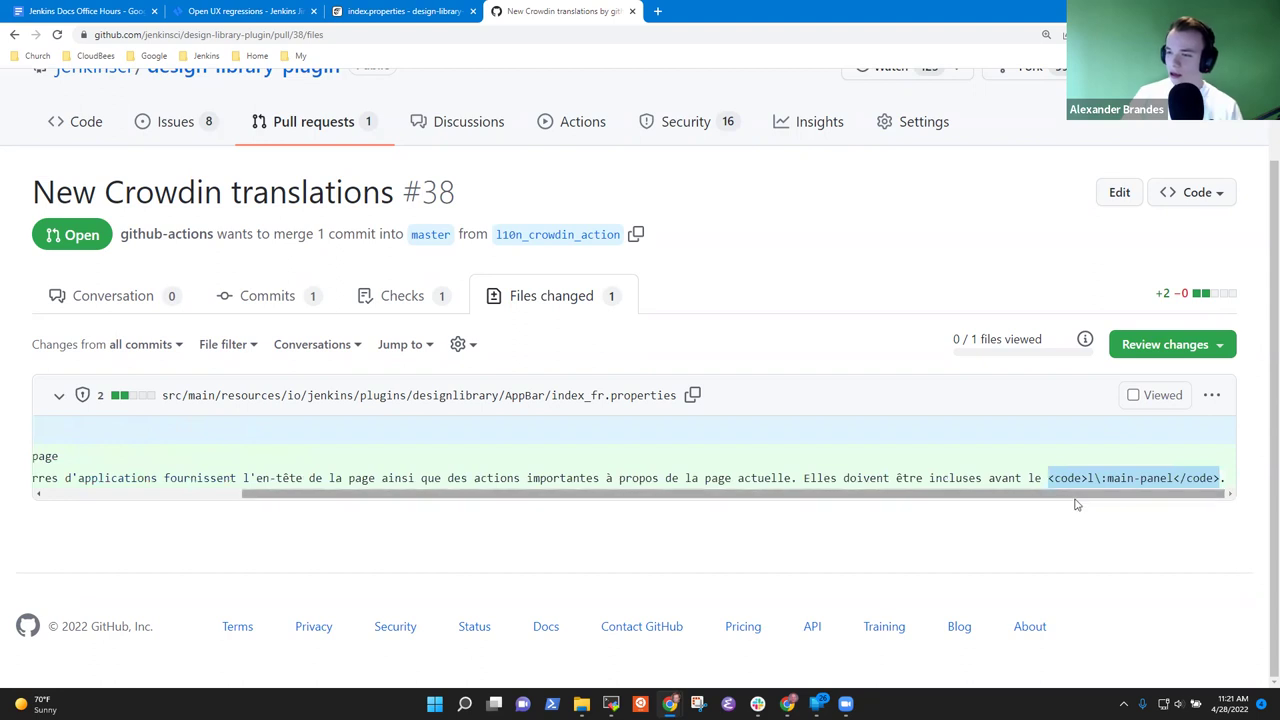
{"action": "left_click", "coordinate": [1118, 475]}
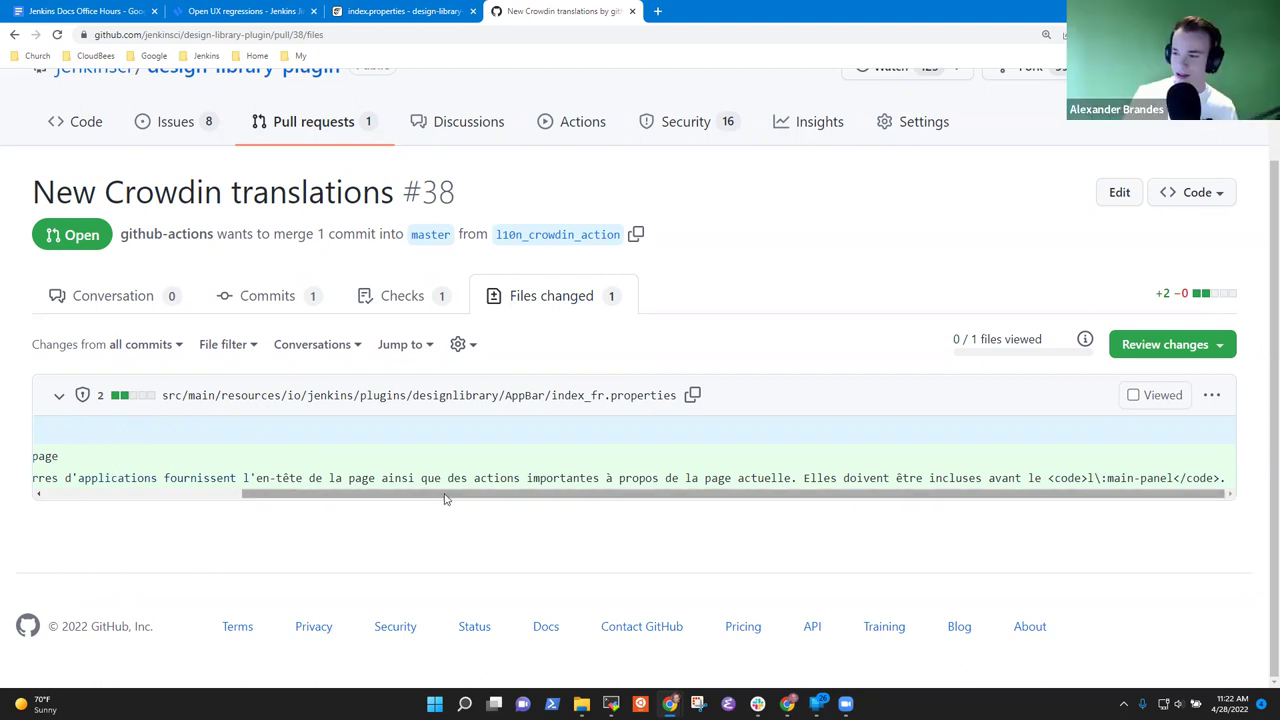
Step: Start a comment on line 2 of index_fr.properties reading "The jelly code looks like it was incorrectly escaped"
{"action": "left_click_drag", "start_coordinate": [400, 497], "coordinate": [163, 508]}
{"action": "left_click", "coordinate": [119, 480]}
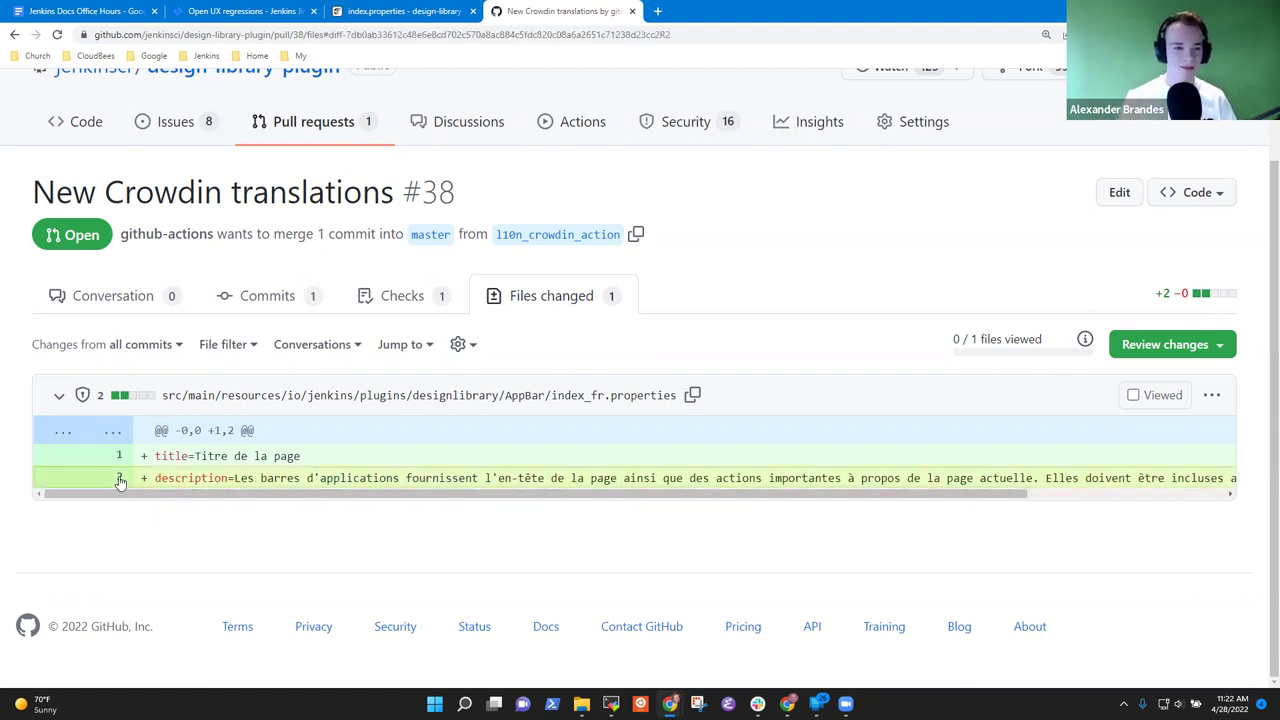
{"action": "left_click", "coordinate": [136, 477]}
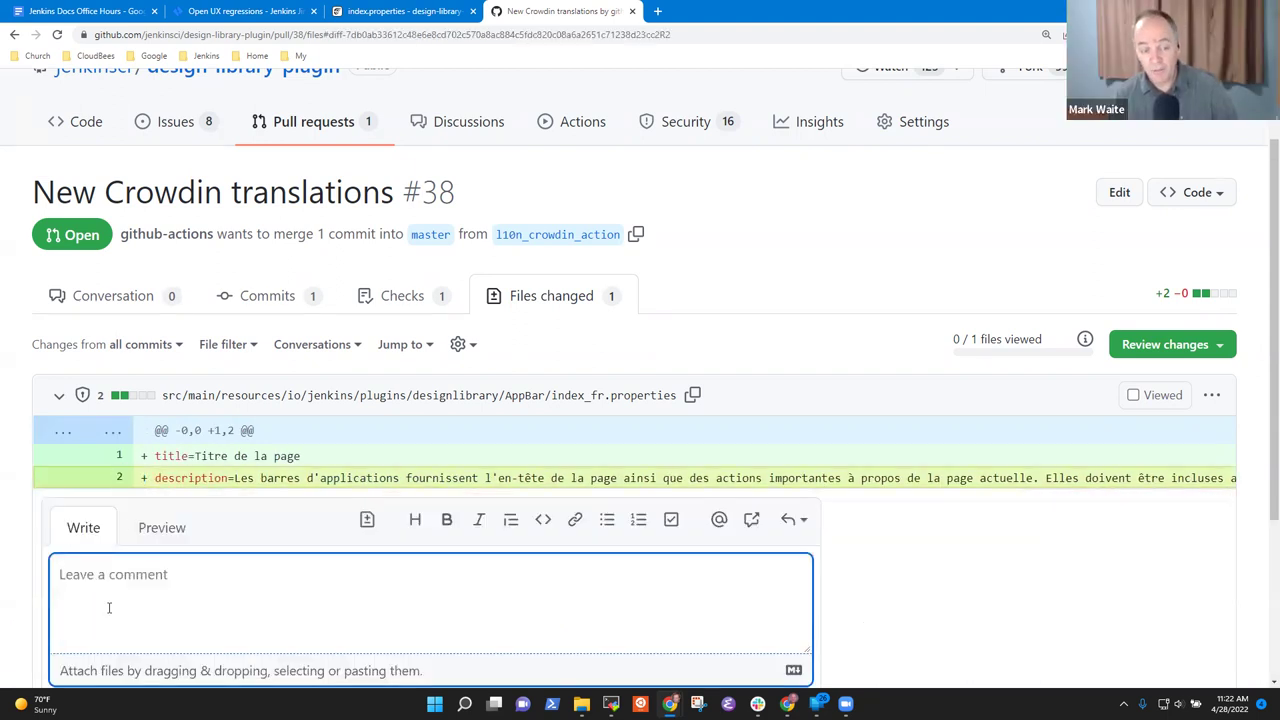
{"action": "type", "text": "The jelly "}
{"action": "type", "text": "code looks "}
{"action": "type", "text": "like it w"}
{"action": "type", "text": "as "}
{"action": "type", "text": "uin"}
{"action": "type", "text": "incorreclyt"}
{"action": "key", "text": "BackSpace"}
{"action": "key", "text": "BackSpace"}
{"action": "key", "text": "BackSpace"}
{"action": "type", "text": "tly esca"}
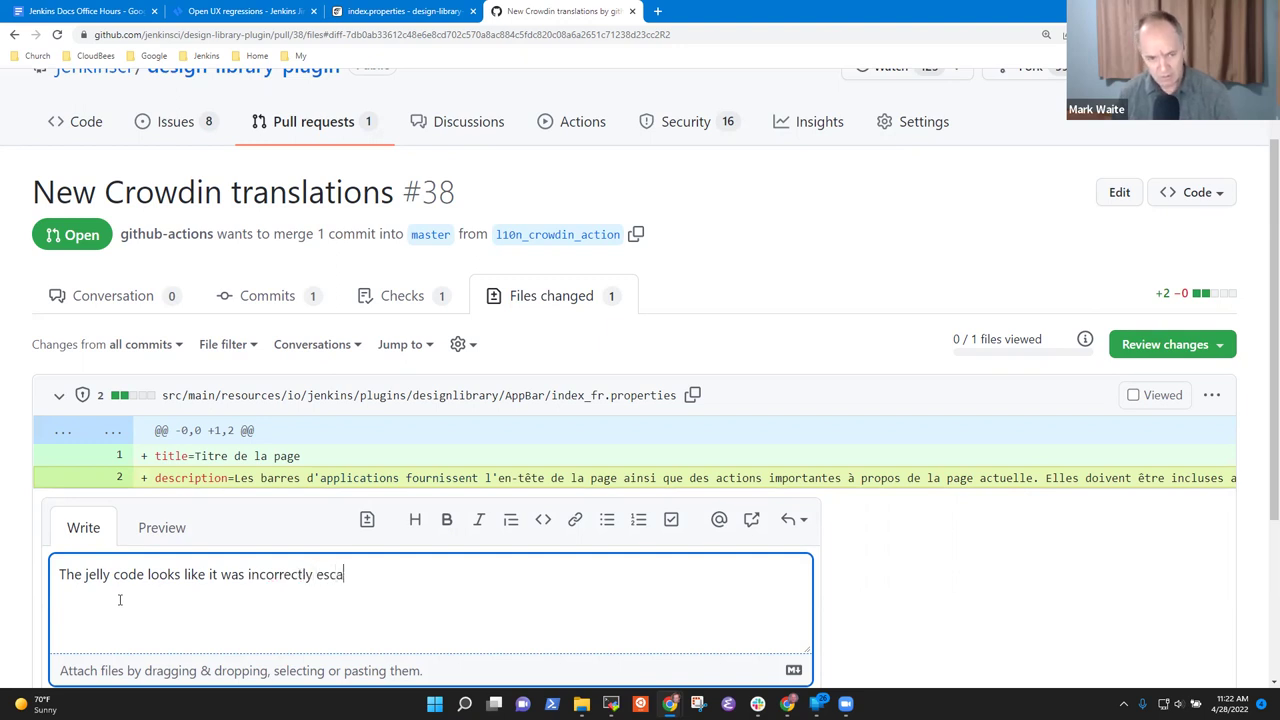
{"action": "type", "text": "ped in the pull request"}
{"action": "key", "text": "ctrl+BackSpace"}
{"action": "key", "text": "ctrl+BackSpace"}
{"action": "key", "text": "ctrl+BackSpace"}
{"action": "key", "text": "ctrl+BackSpace"}
Step: Complete the comment with "Should be `l:main-panel` rather than `l\:main-panel`." and post it as a single comment
{"action": "type", "text": ".  Should "}
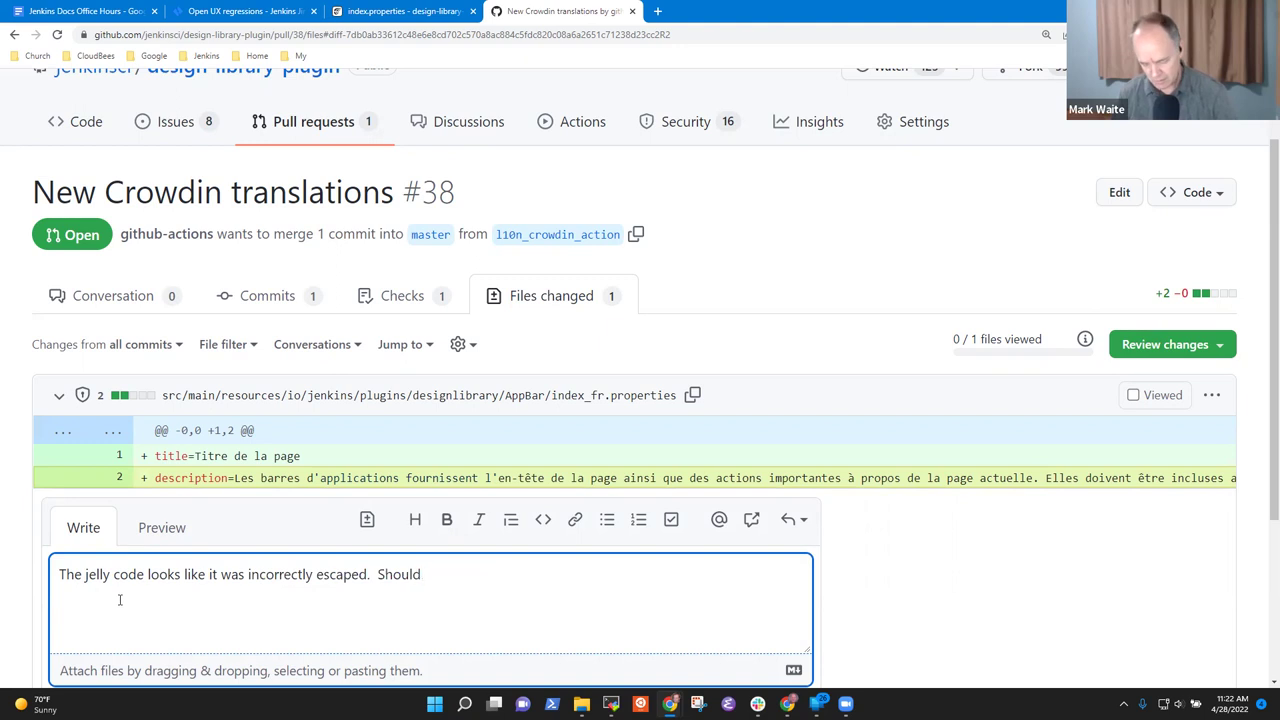
{"action": "type", "text": "be `l:mail"}
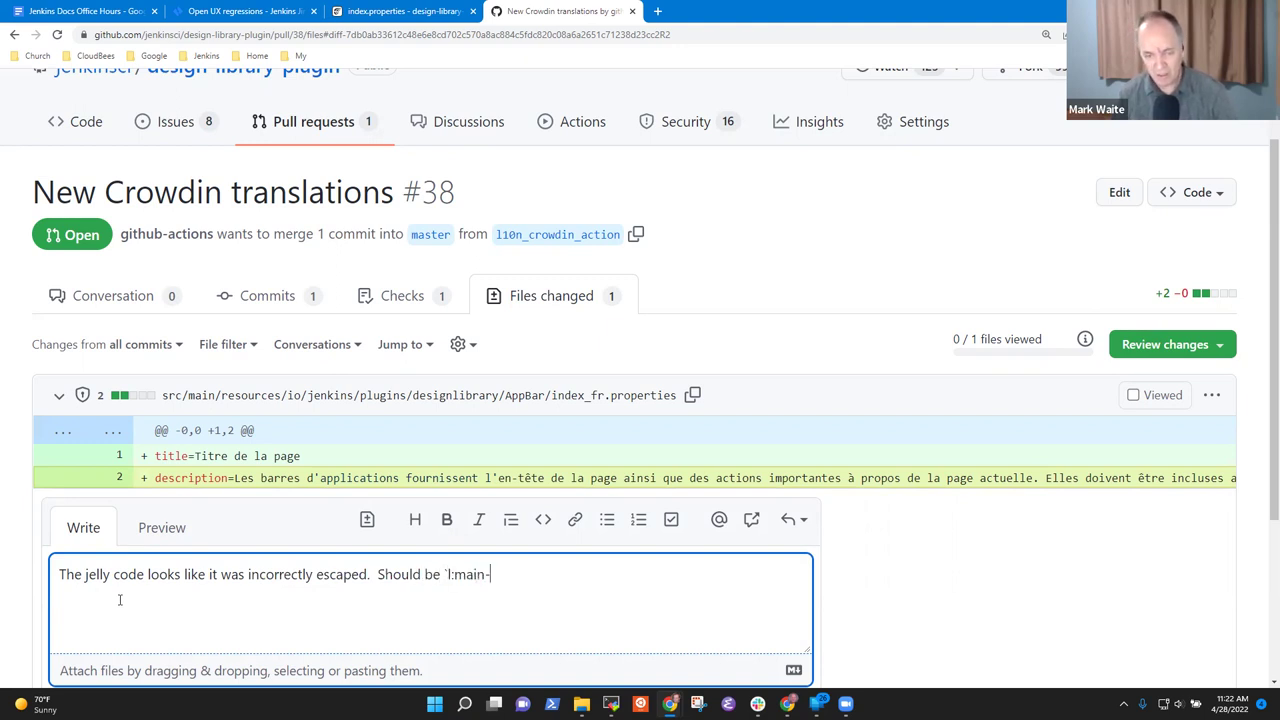
{"action": "type", "text": "-ane"}
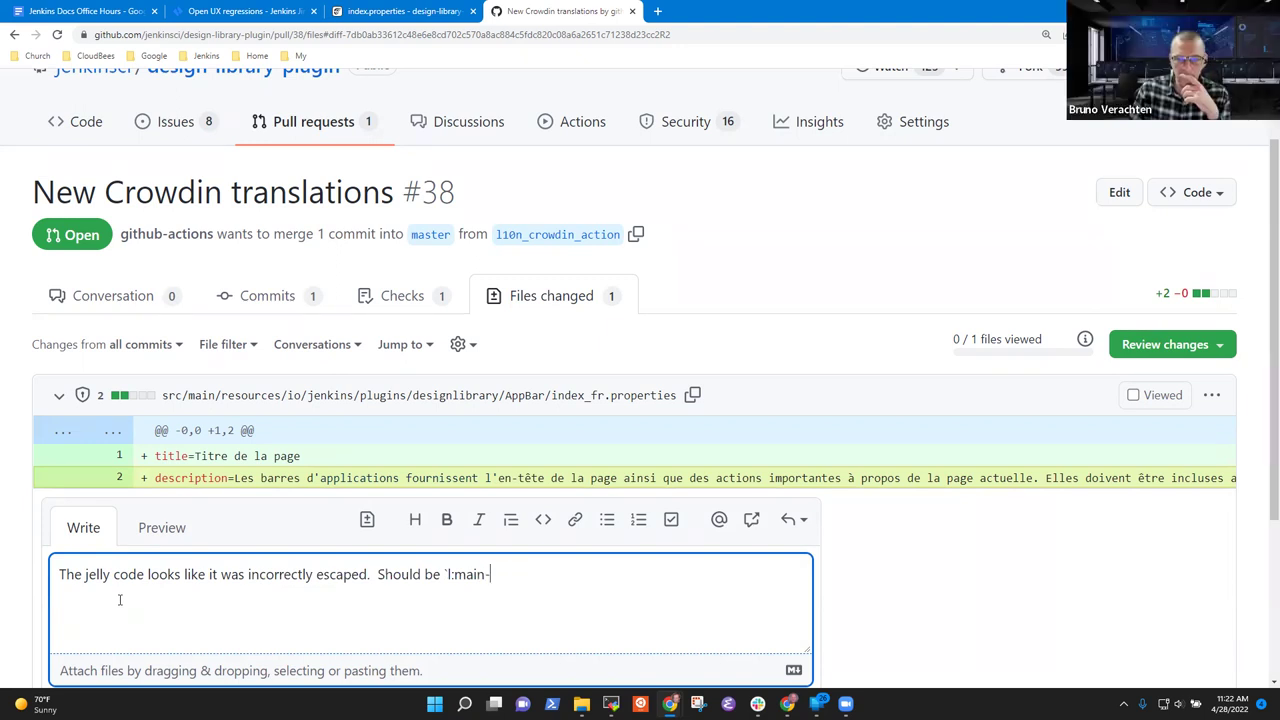
{"action": "type", "text": "ane"}
{"action": "key", "text": "BackSpace"}
{"action": "type", "text": "el` "}
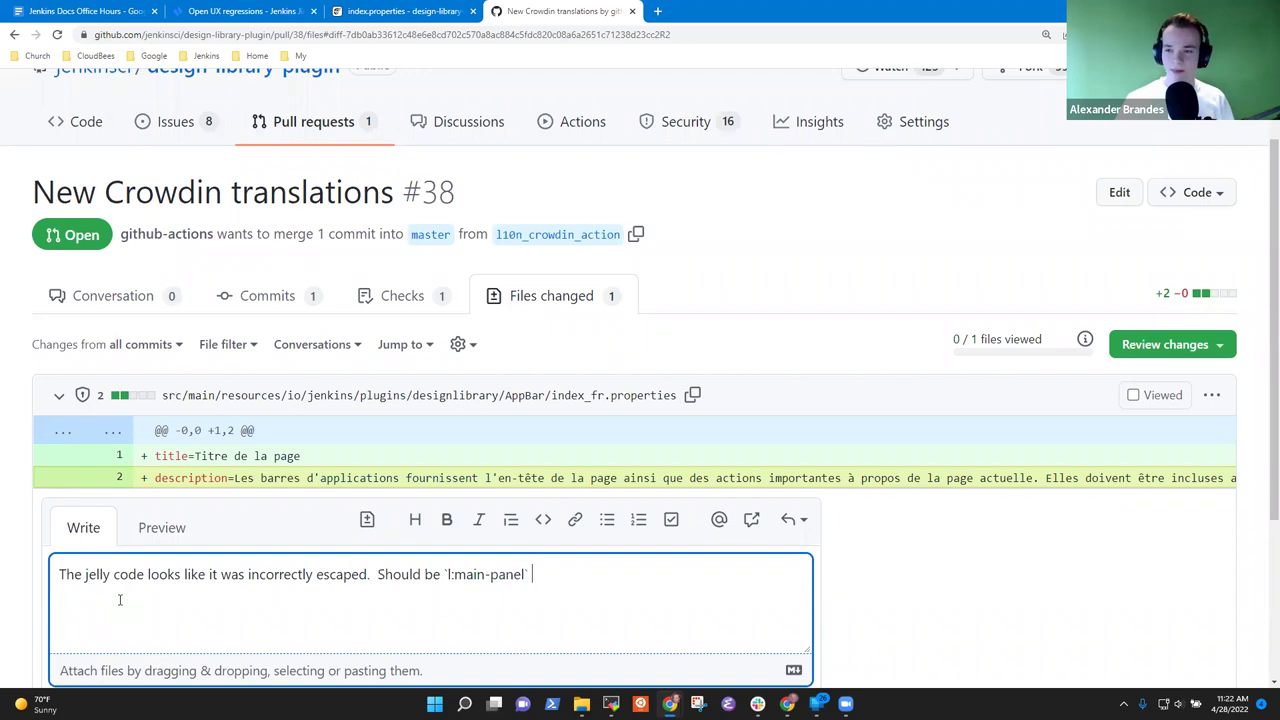
{"action": "type", "text": "rather than"}
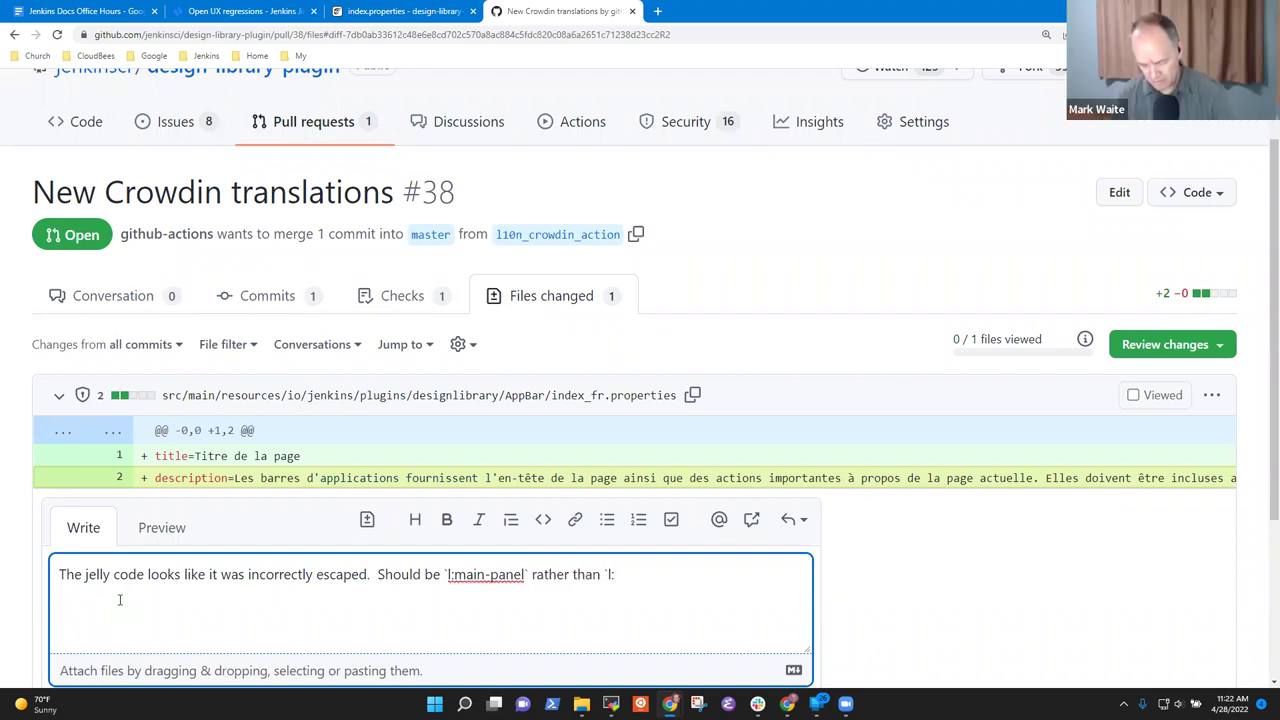
{"action": "type", "text": "`l\\:main-panel`."}
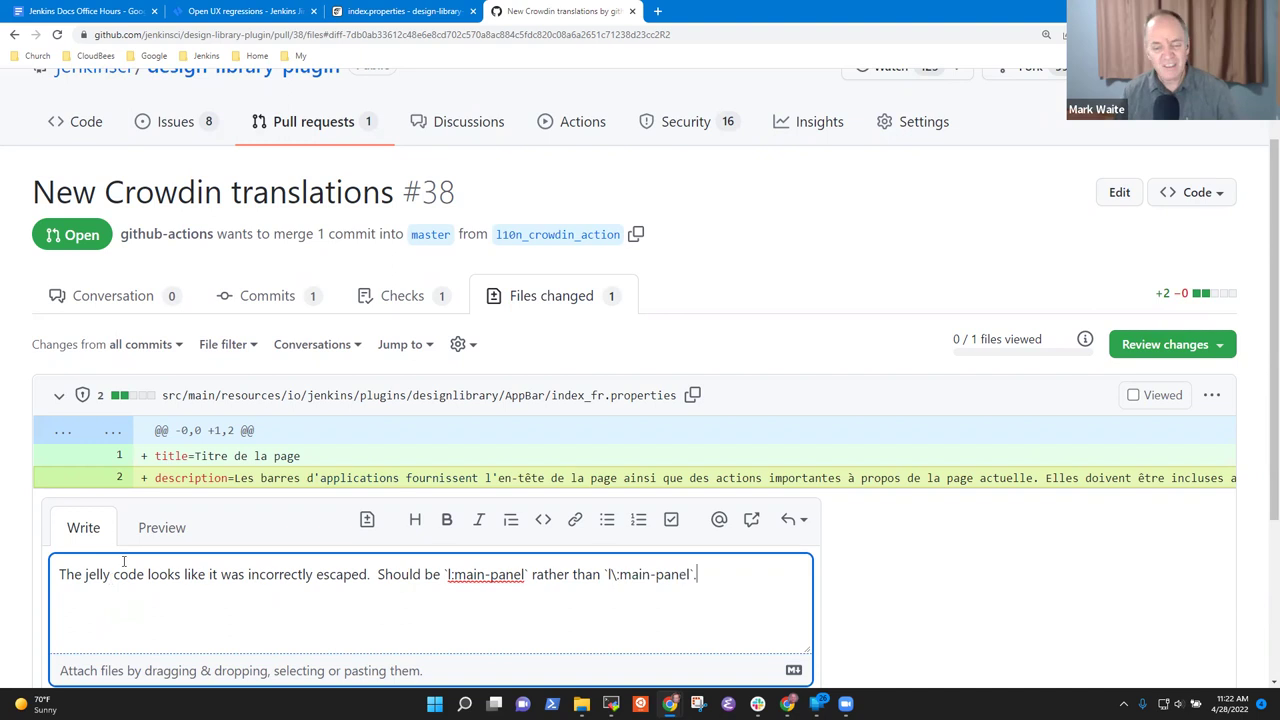
{"action": "scroll", "coordinate": [330, 590], "scroll_direction": "down", "scroll_amount": 3}
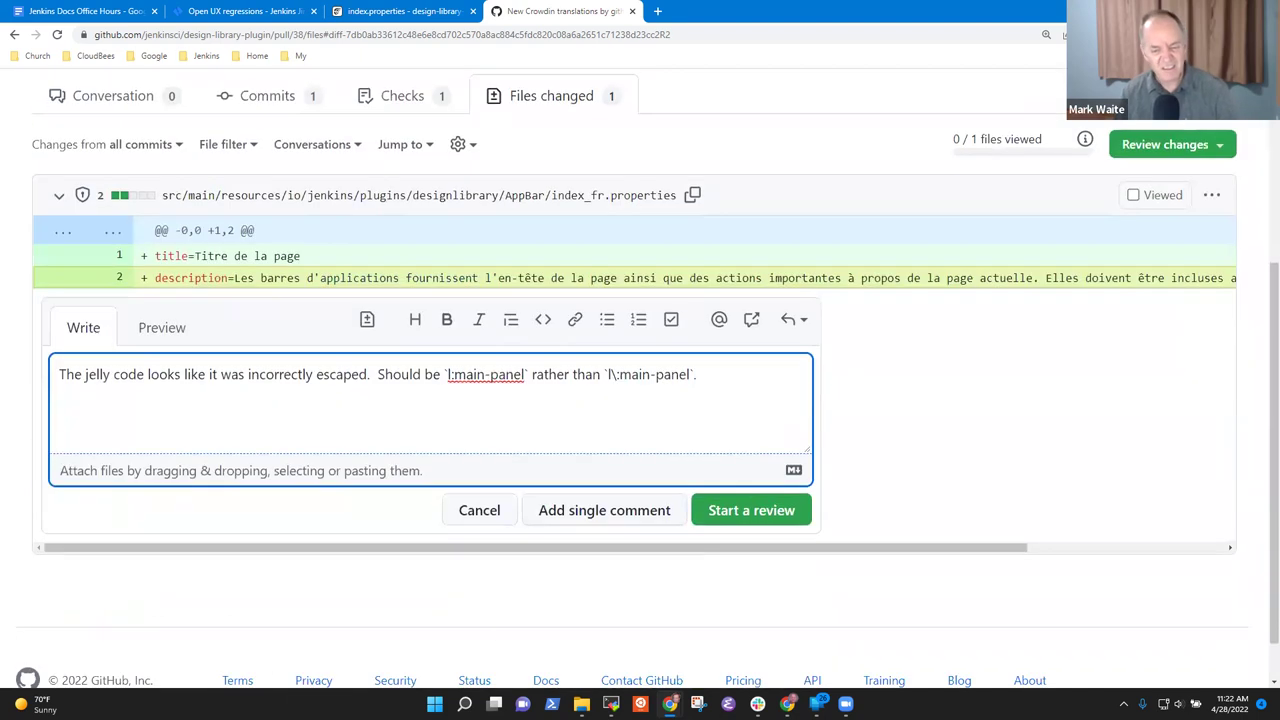
{"action": "left_click", "coordinate": [587, 512]}
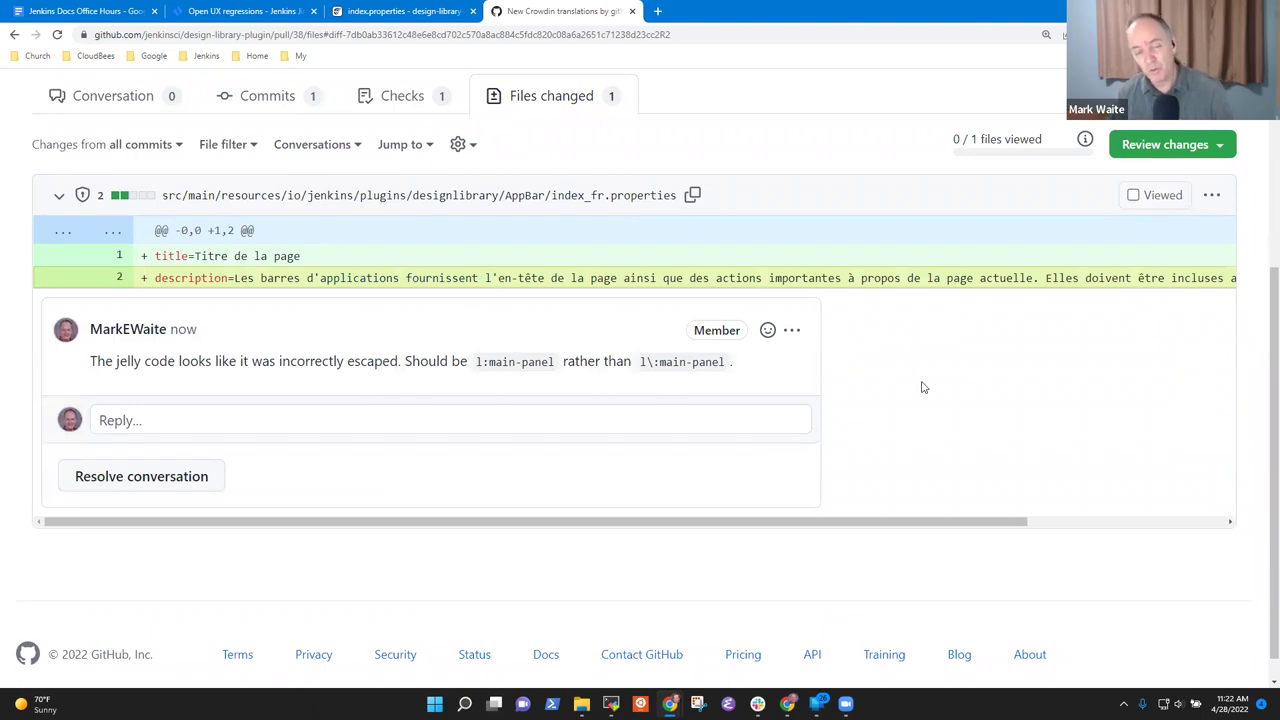
Step: Zoom out to fit the full French description line, compare it with the index.properties translation in Crowdin, and return to the pull request
{"action": "left_click_drag", "start_coordinate": [931, 523], "coordinate": [993, 521]}
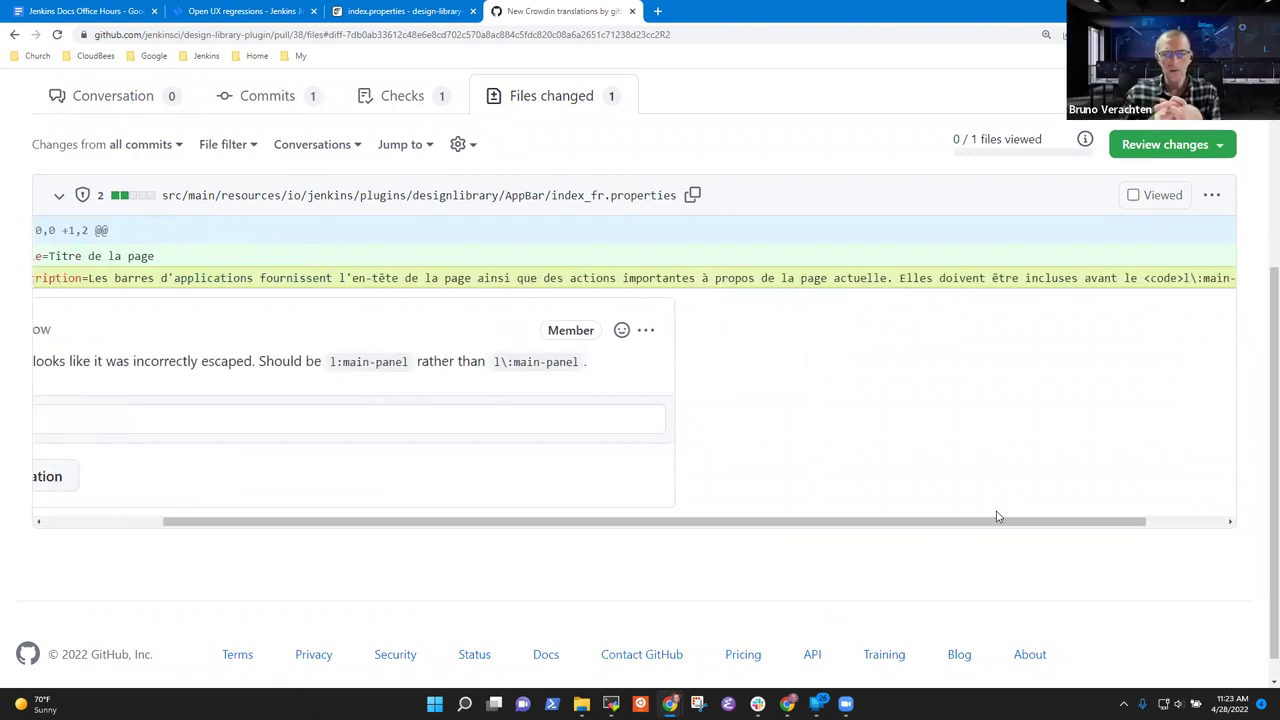
{"action": "key", "text": "ctrl+minus"}
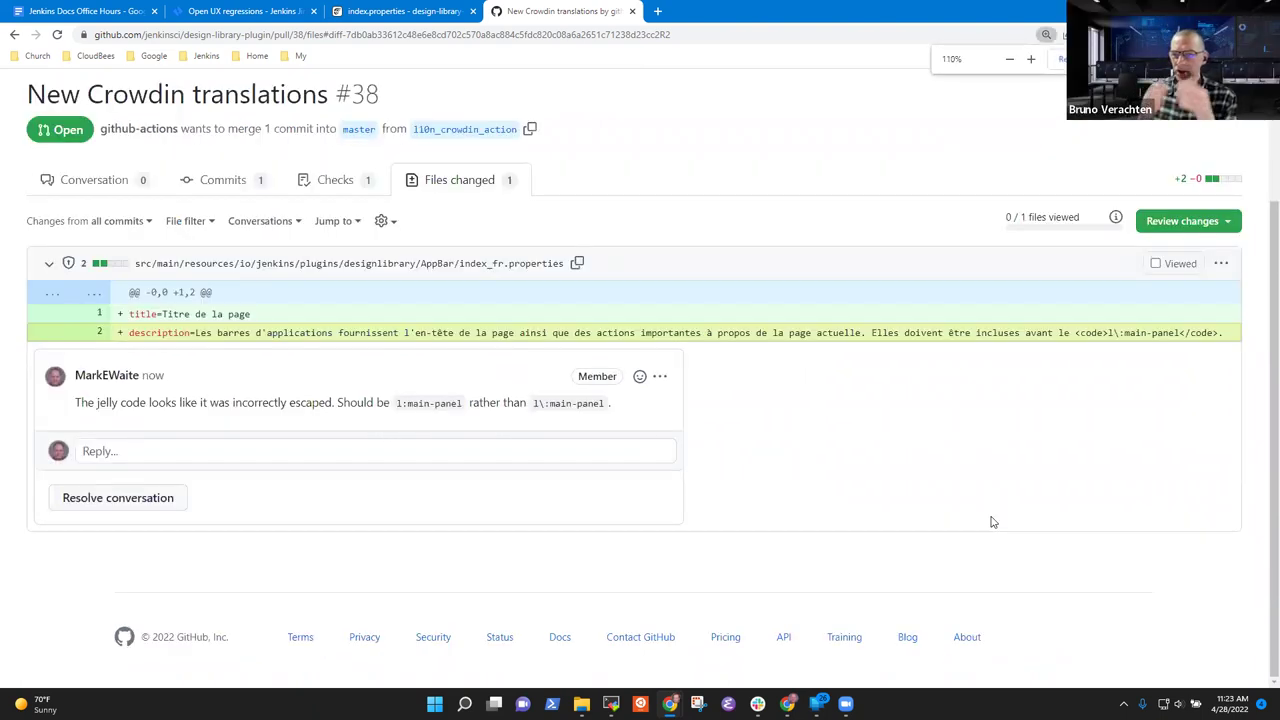
{"action": "key", "text": "ctrl+minus"}
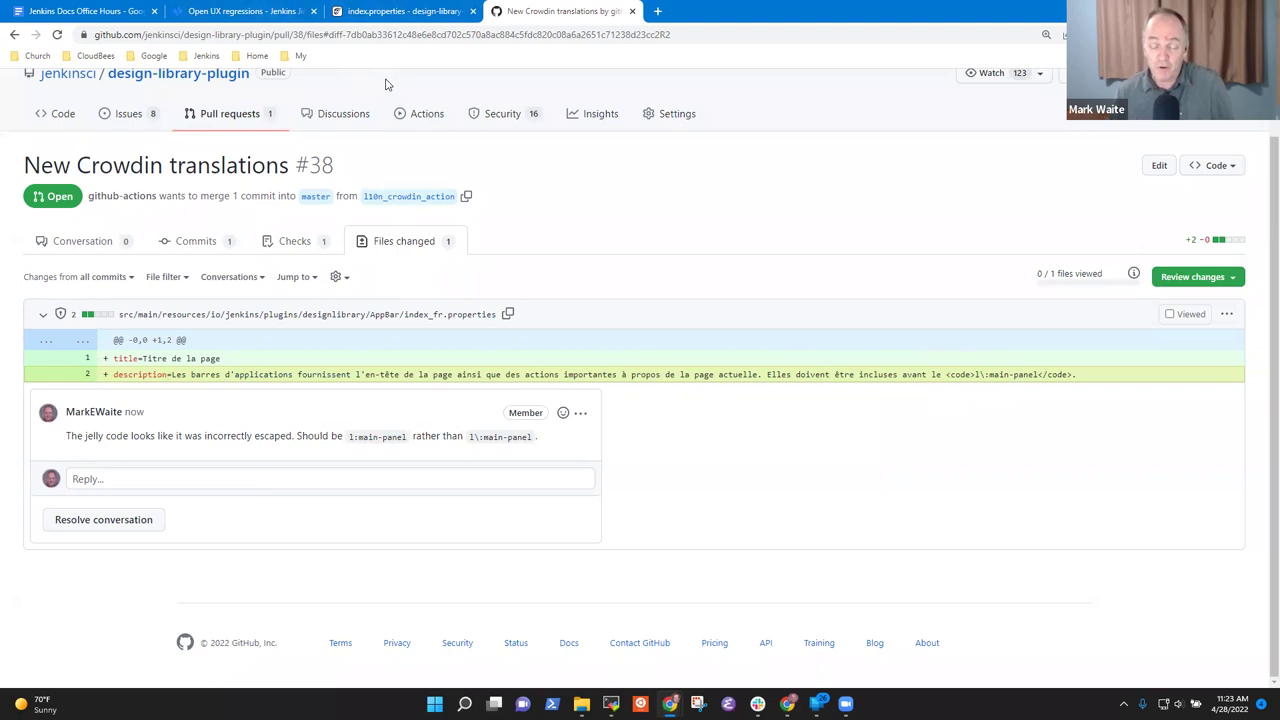
{"action": "left_click", "coordinate": [403, 11]}
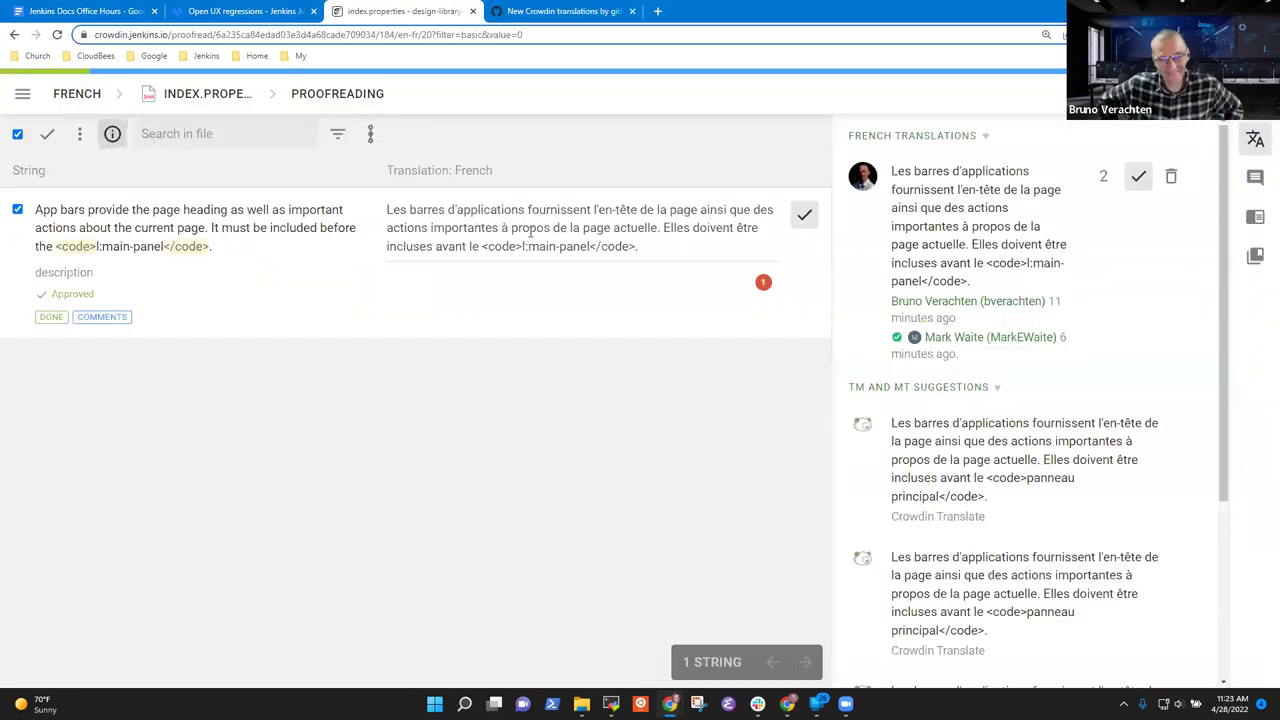
{"action": "left_click", "coordinate": [550, 11]}
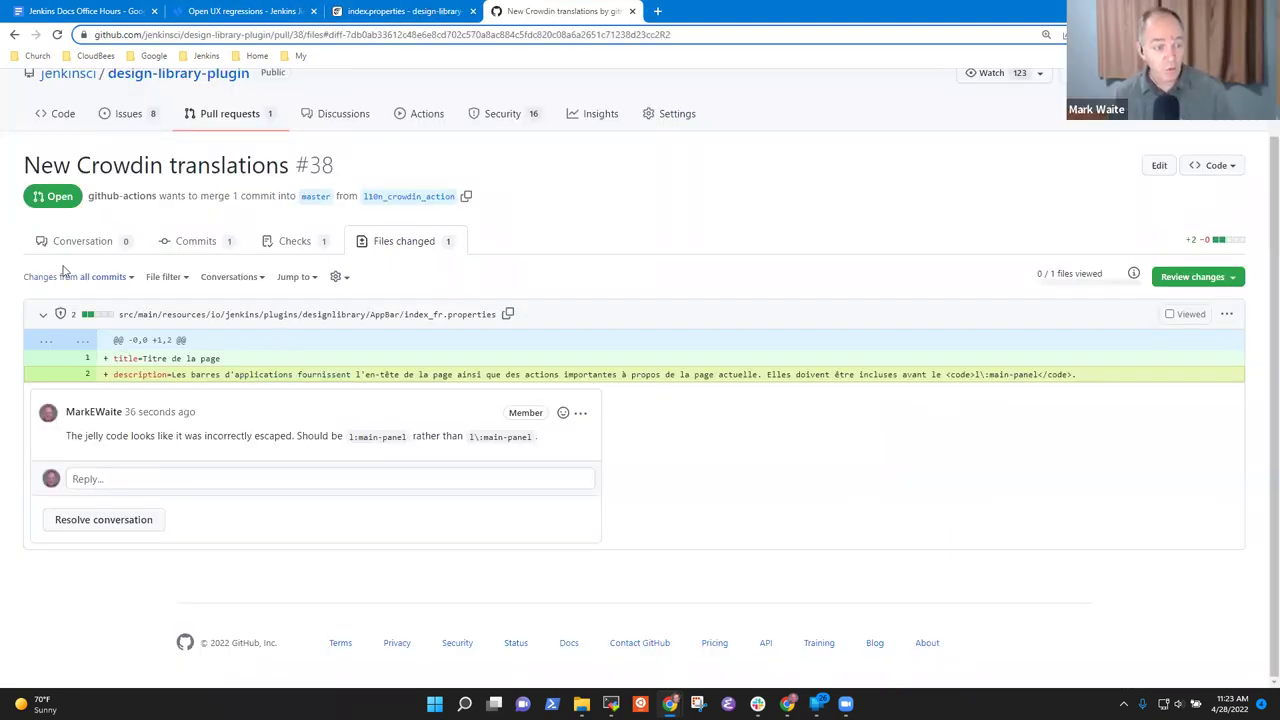
Step: Examine the escaping comment and its diff in the pull request's conversation, visit the l10n_crowdin_action source branch, and return to the pull request
{"action": "left_click", "coordinate": [94, 241]}
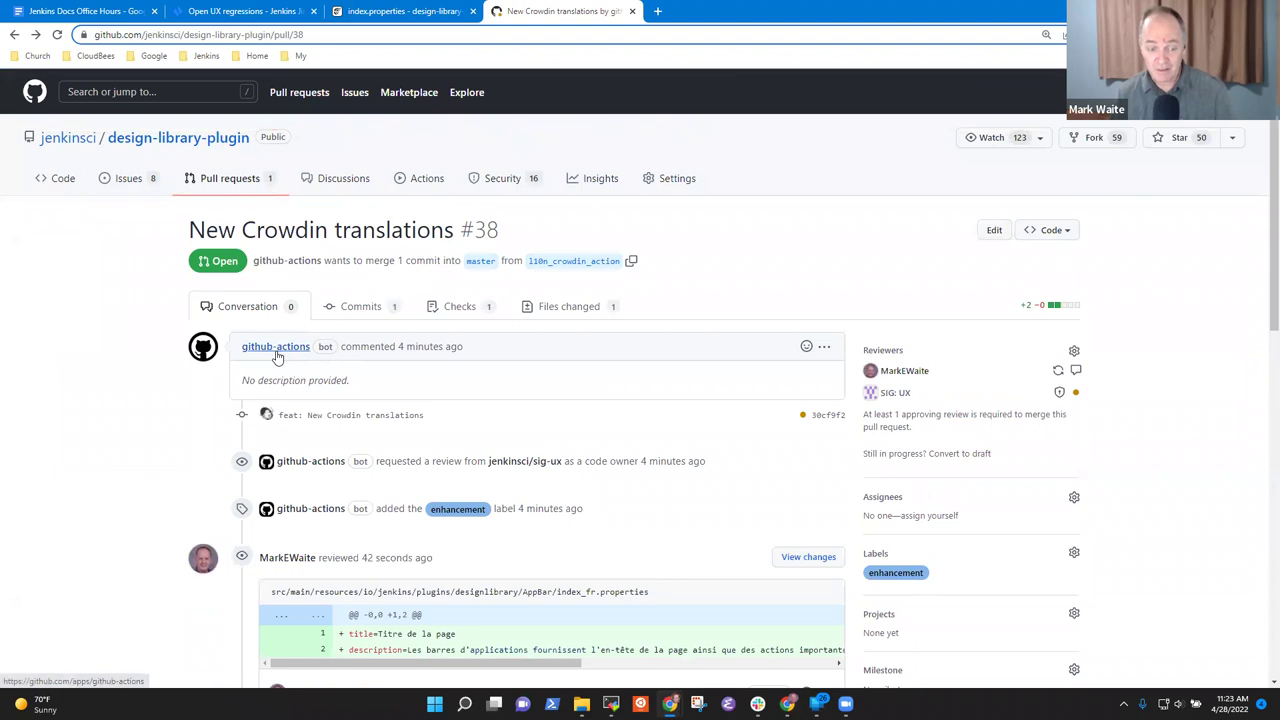
{"action": "scroll", "coordinate": [320, 366], "scroll_direction": "down", "scroll_amount": 3}
{"action": "scroll", "coordinate": [780, 330], "scroll_direction": "right", "scroll_amount": 5}
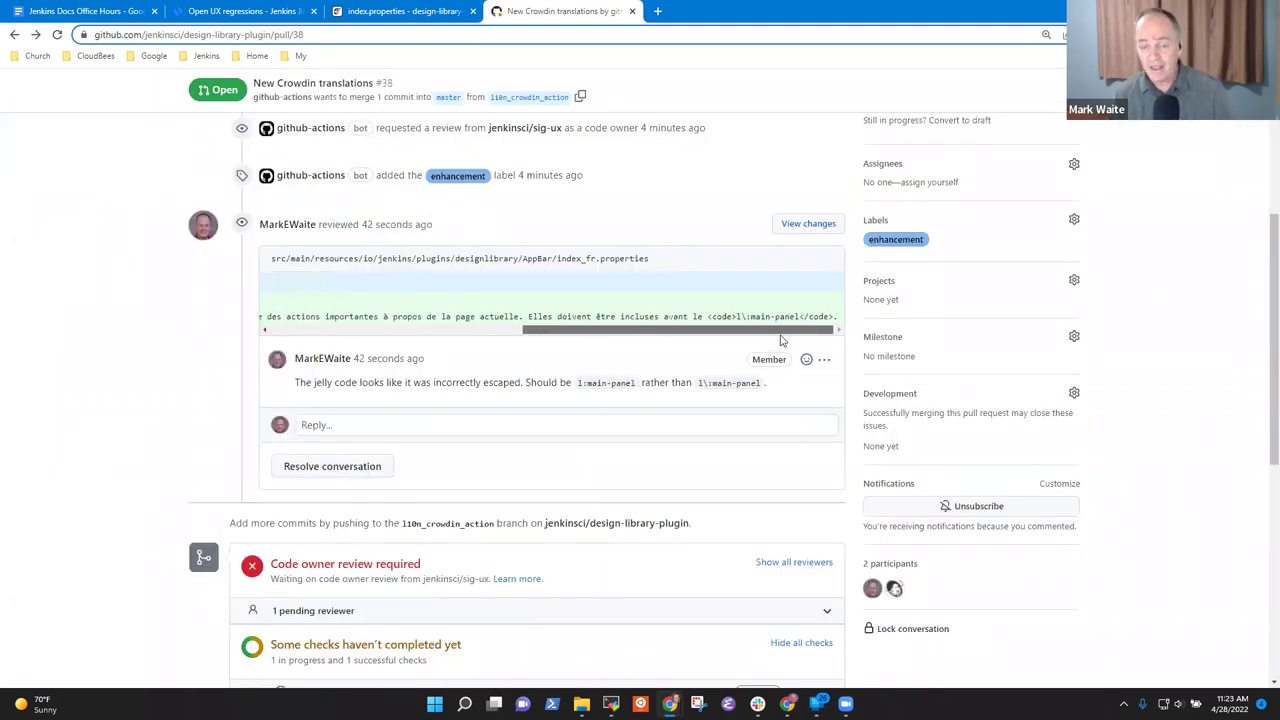
{"action": "scroll", "coordinate": [651, 354], "scroll_direction": "left", "scroll_amount": 3}
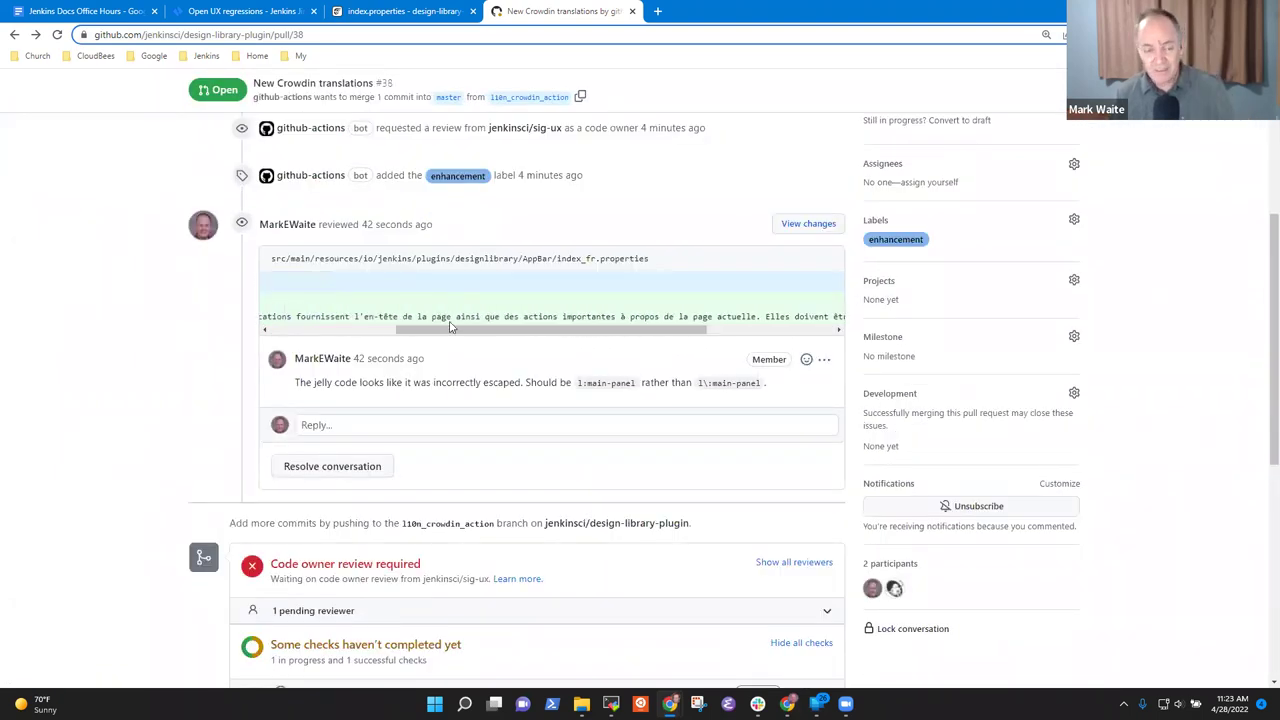
{"action": "left_click", "coordinate": [719, 330]}
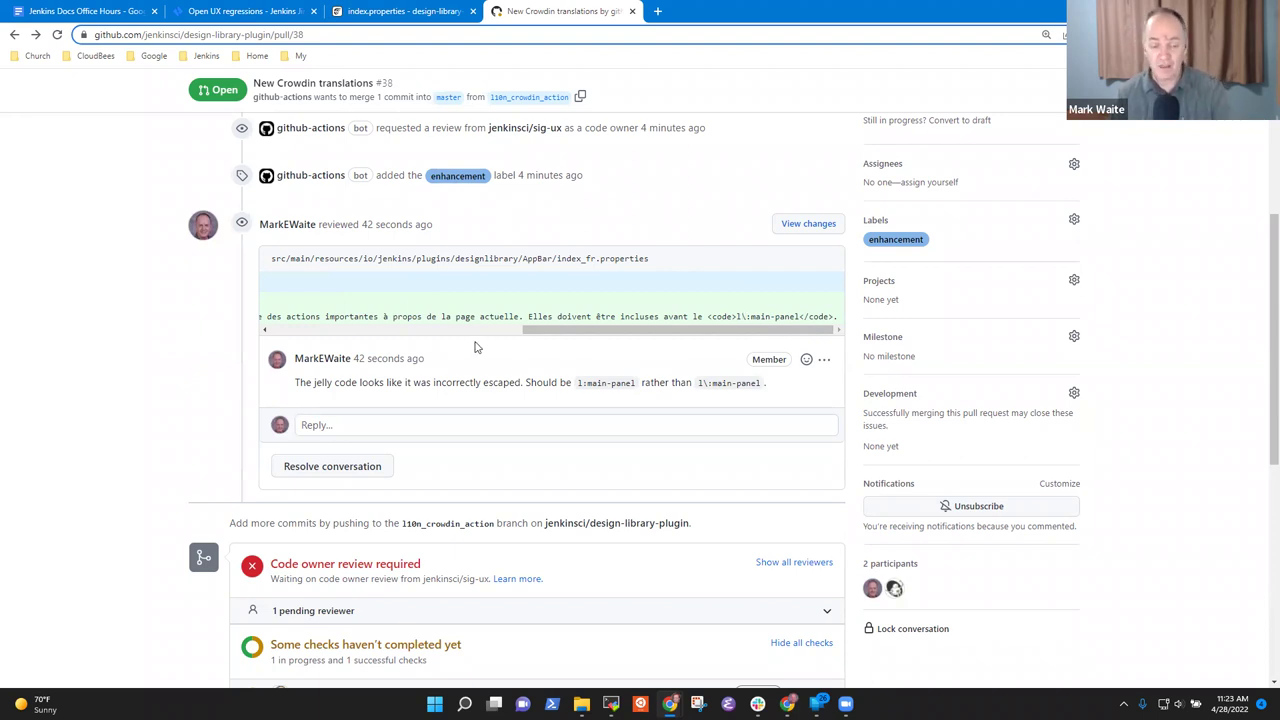
{"action": "left_click_drag", "start_coordinate": [625, 333], "coordinate": [820, 318]}
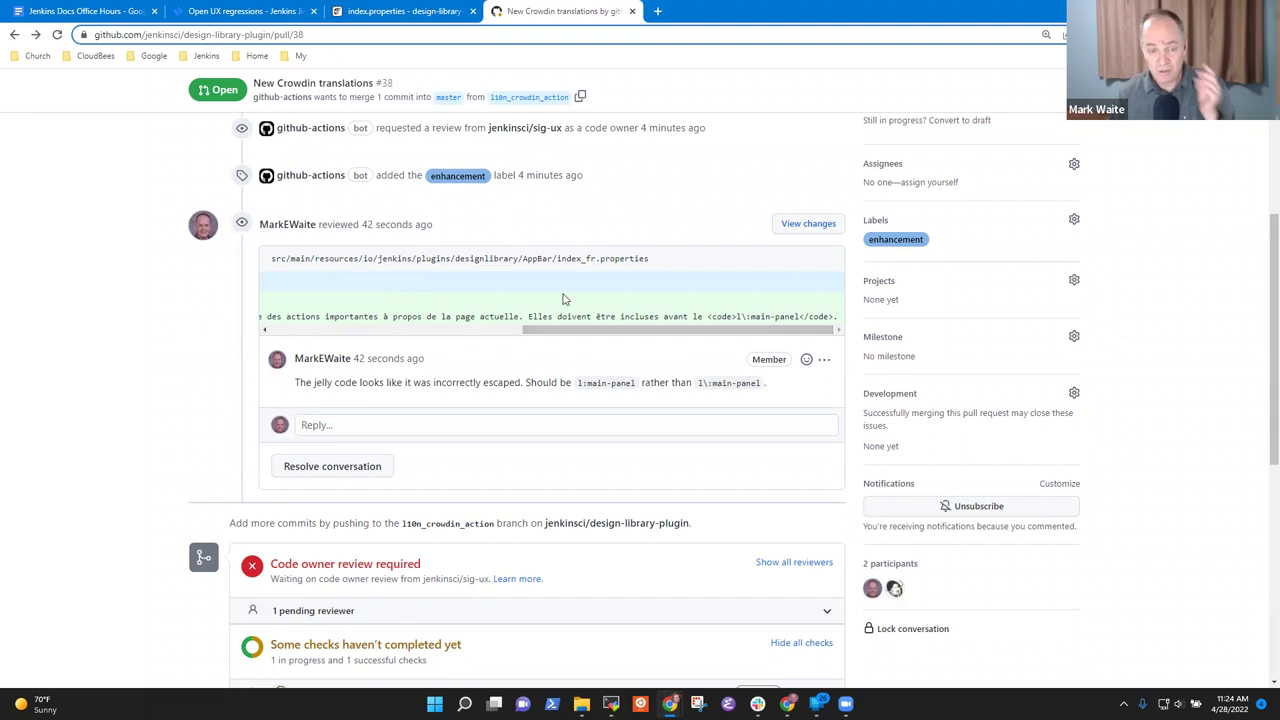
{"action": "left_click_drag", "start_coordinate": [645, 330], "coordinate": [575, 331]}
{"action": "left_click", "coordinate": [289, 333]}
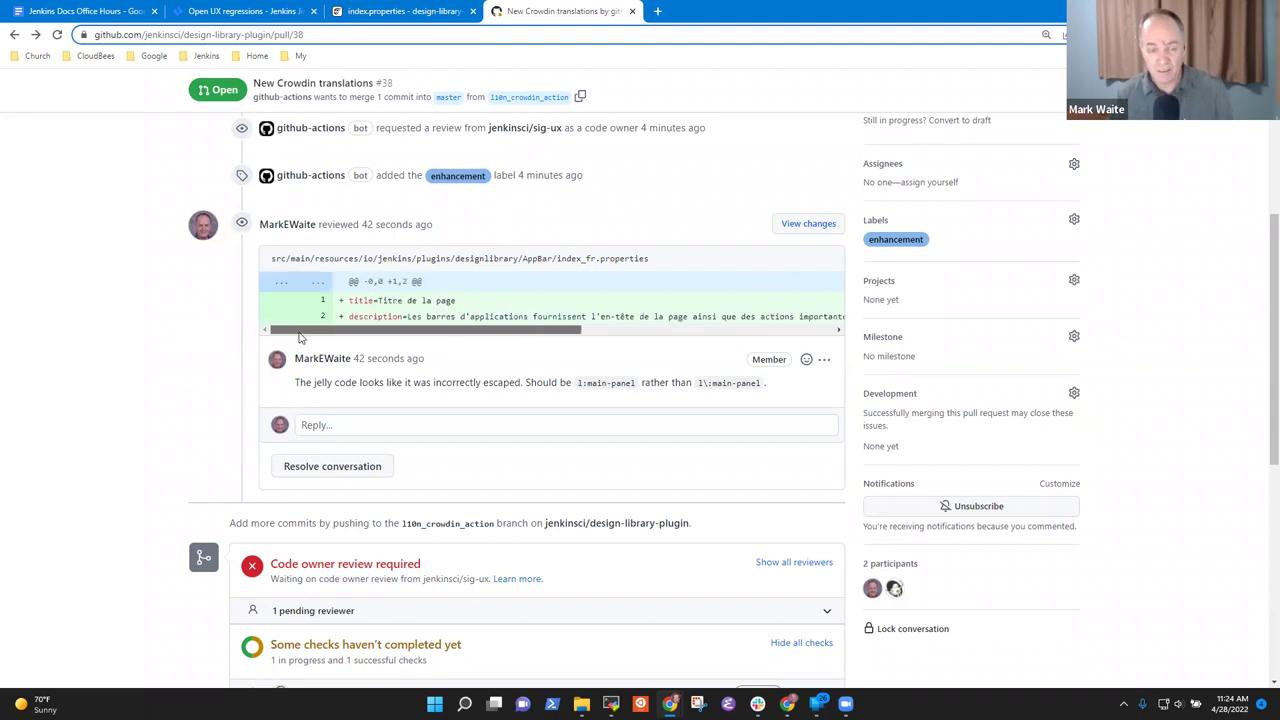
{"action": "left_click", "coordinate": [646, 333]}
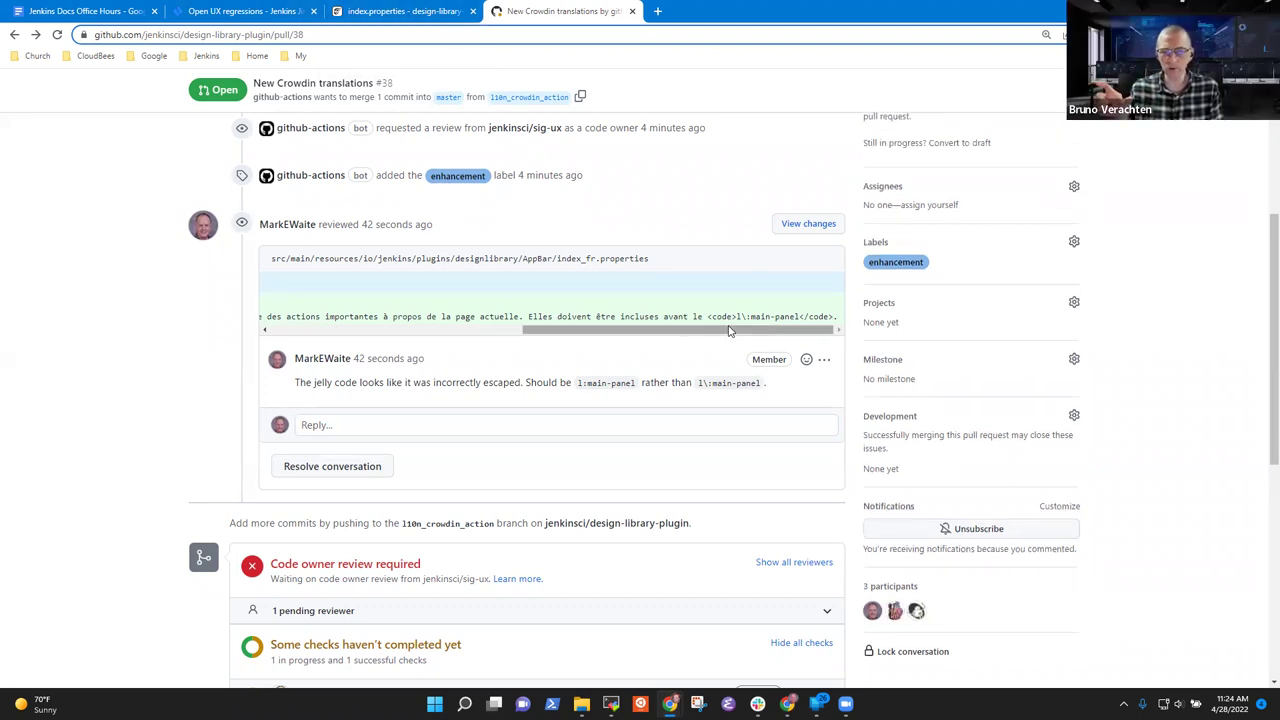
{"action": "left_click_drag", "start_coordinate": [729, 331], "coordinate": [477, 331]}
{"action": "scroll", "coordinate": [531, 290], "scroll_direction": "up", "scroll_amount": 3}
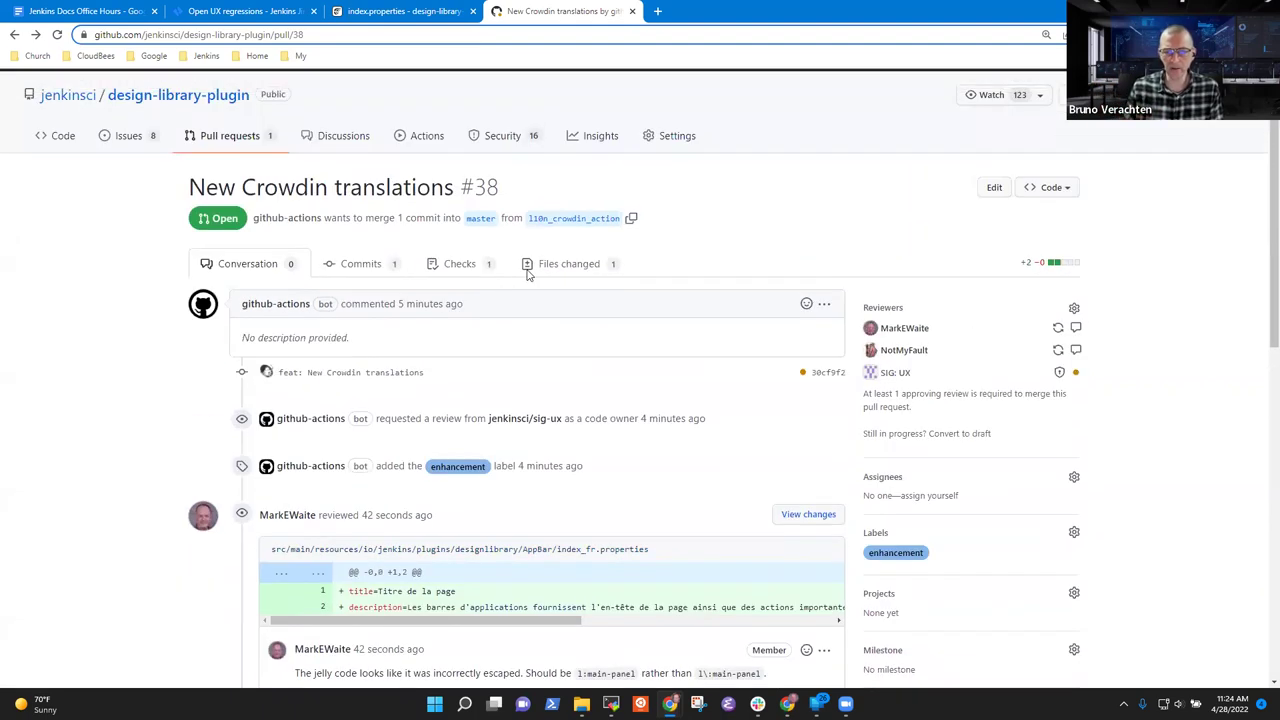
{"action": "left_click", "coordinate": [575, 261]}
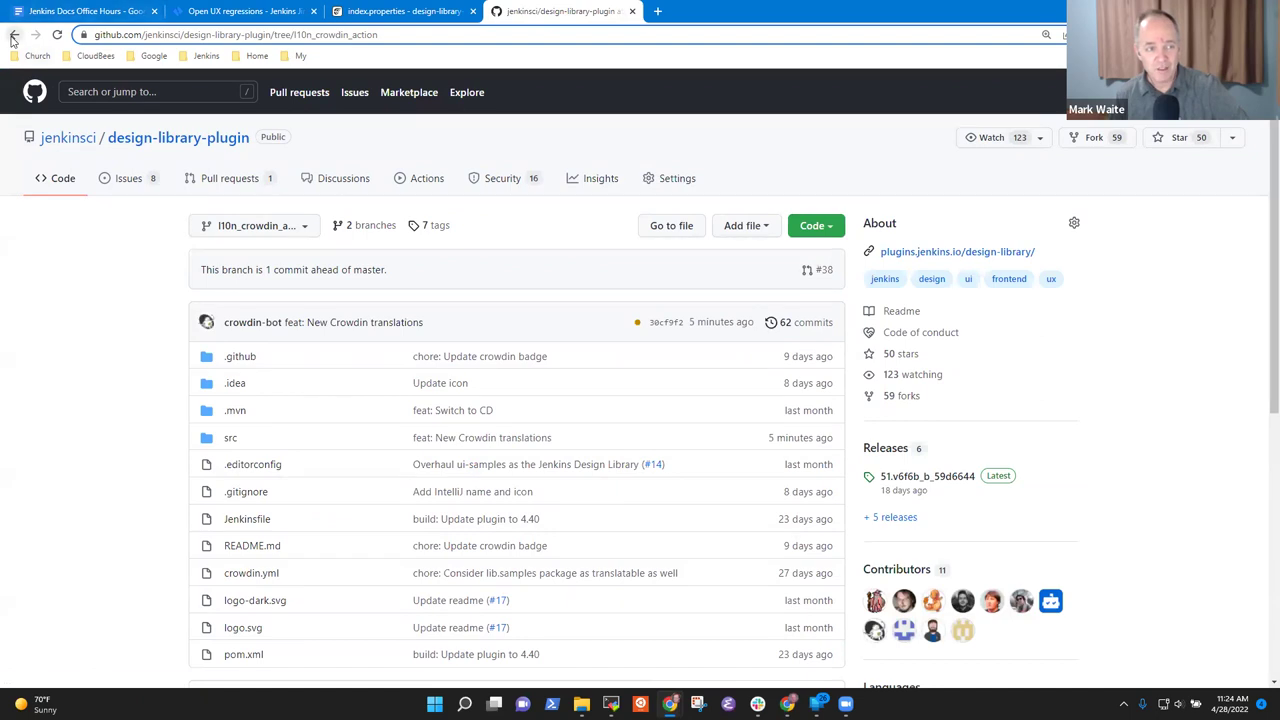
{"action": "left_click", "coordinate": [13, 36]}
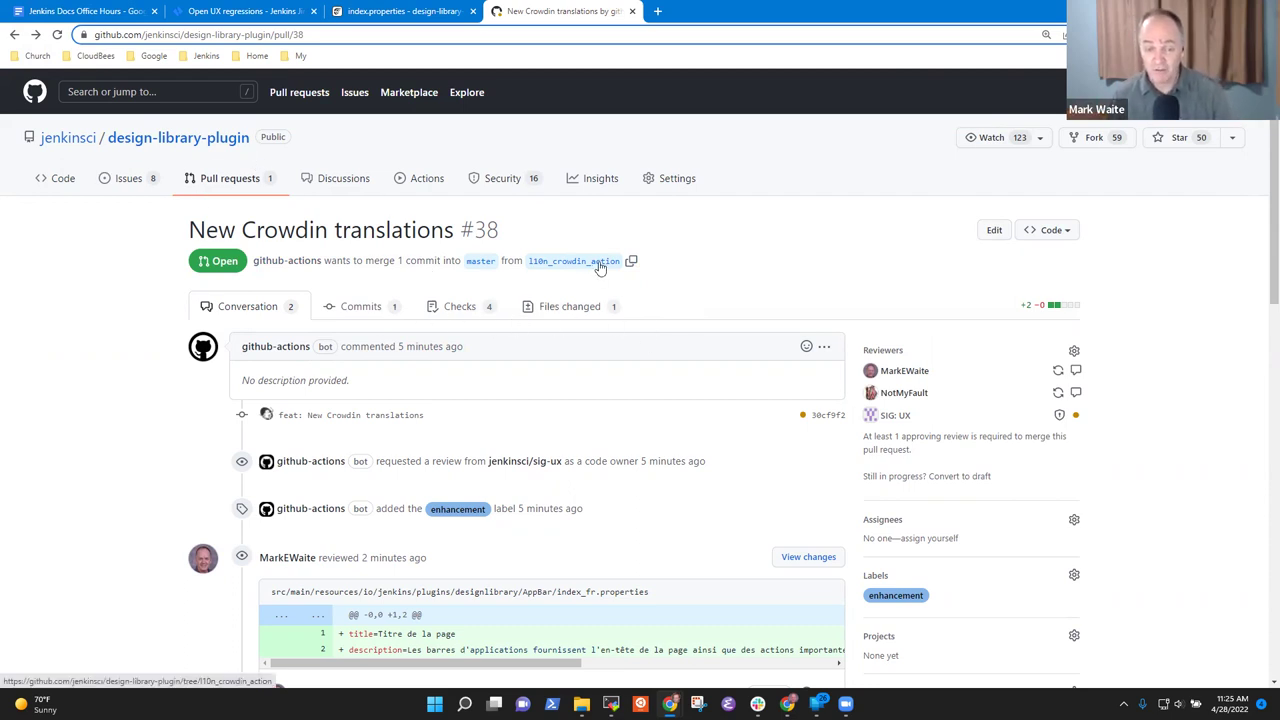
{"action": "scroll", "coordinate": [677, 323], "scroll_direction": "down", "scroll_amount": 3}
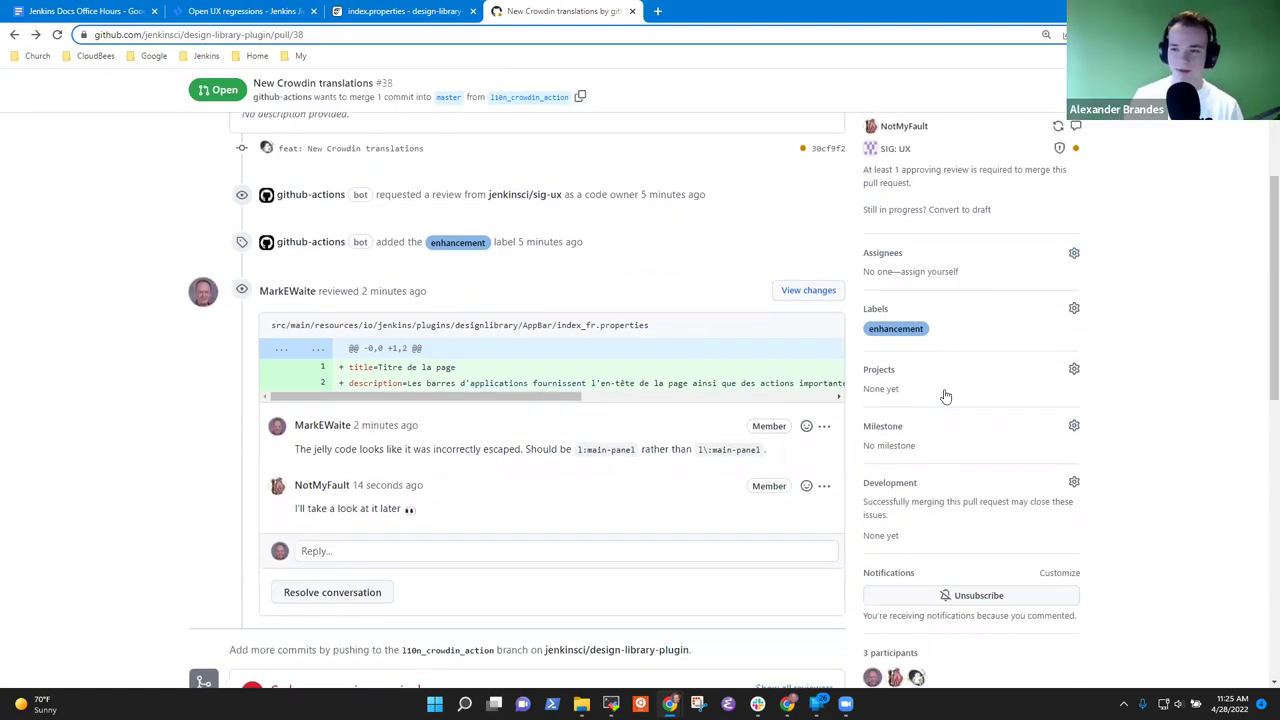
{"action": "left_click", "coordinate": [824, 426]}
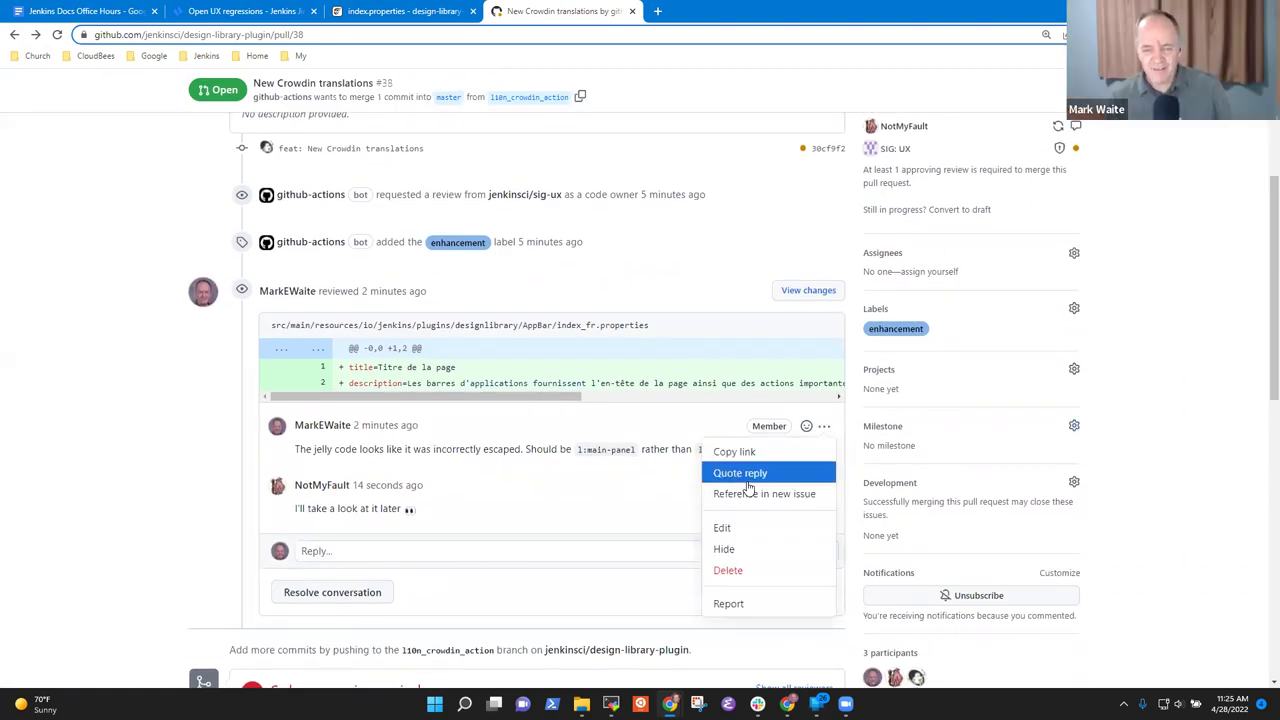
{"action": "left_click", "coordinate": [728, 530]}
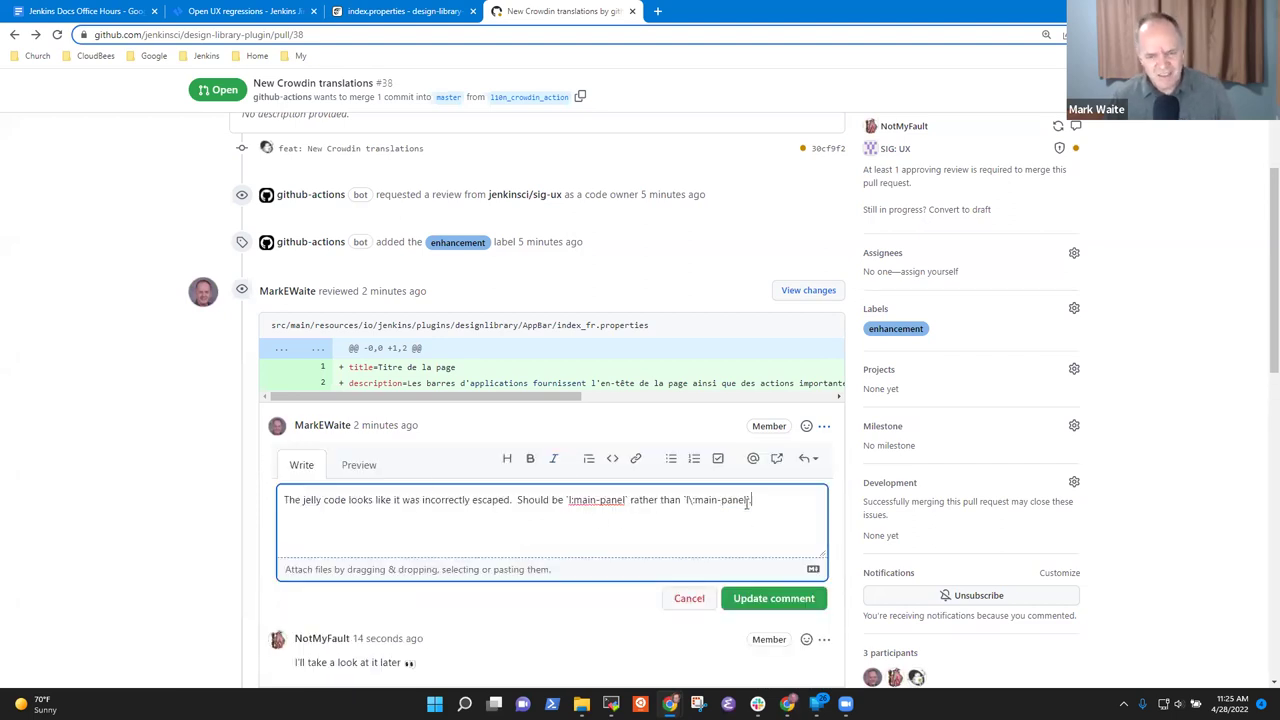
{"action": "left_click", "coordinate": [697, 600]}
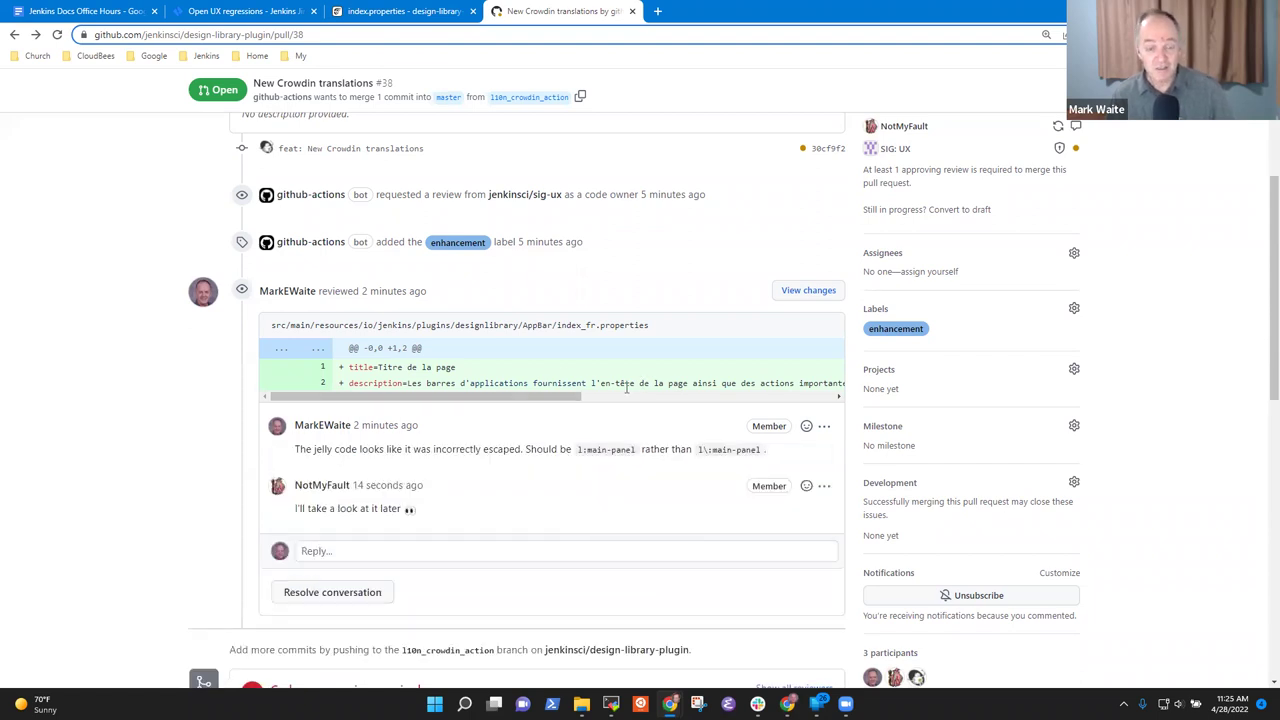
Step: Start a suggested change on line 2 of index_fr.properties in the changed files, replacing `l\:main-panel` with `l:main-panel`
{"action": "scroll", "coordinate": [248, 332], "scroll_direction": "up", "scroll_amount": 3}
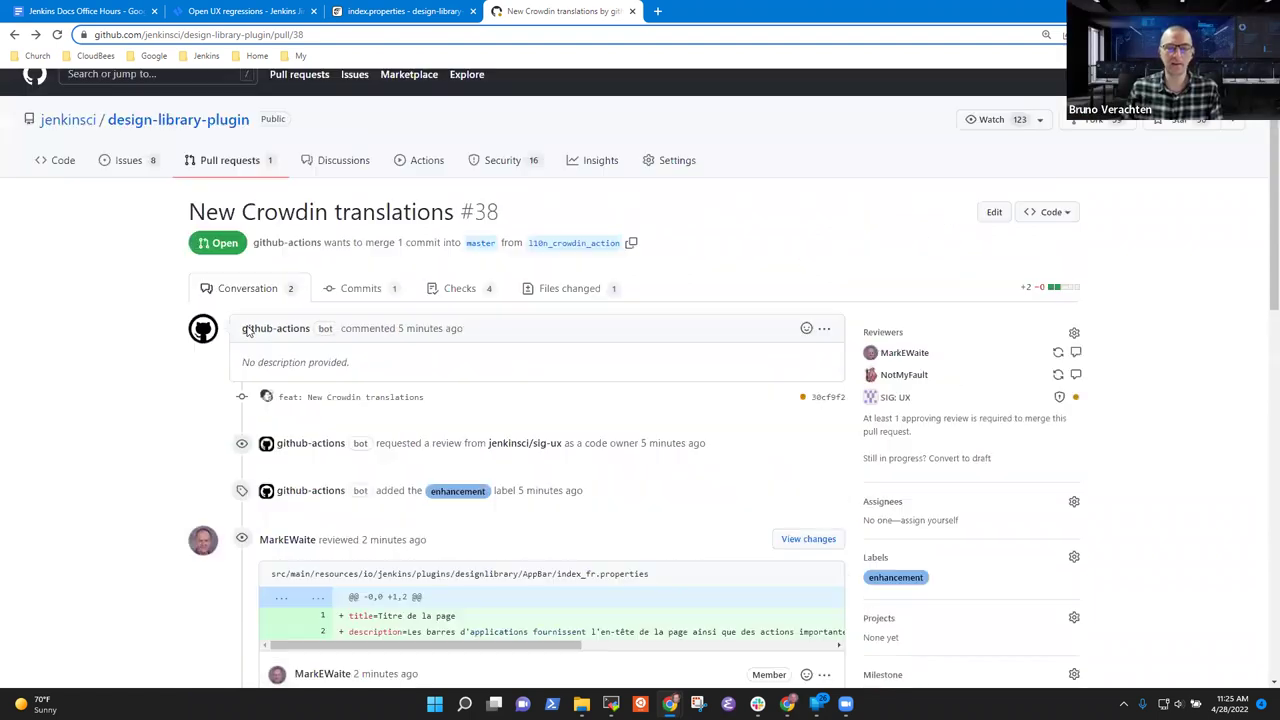
{"action": "left_click", "coordinate": [591, 306]}
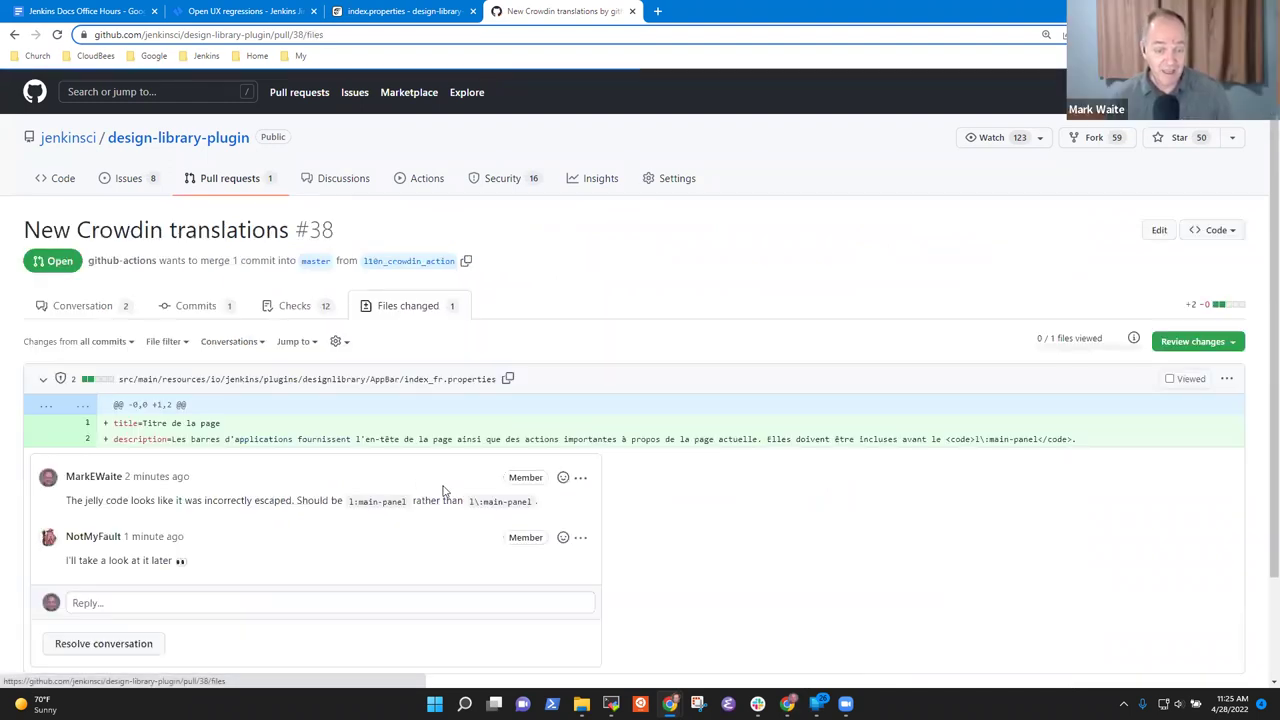
{"action": "left_click", "coordinate": [101, 439]}
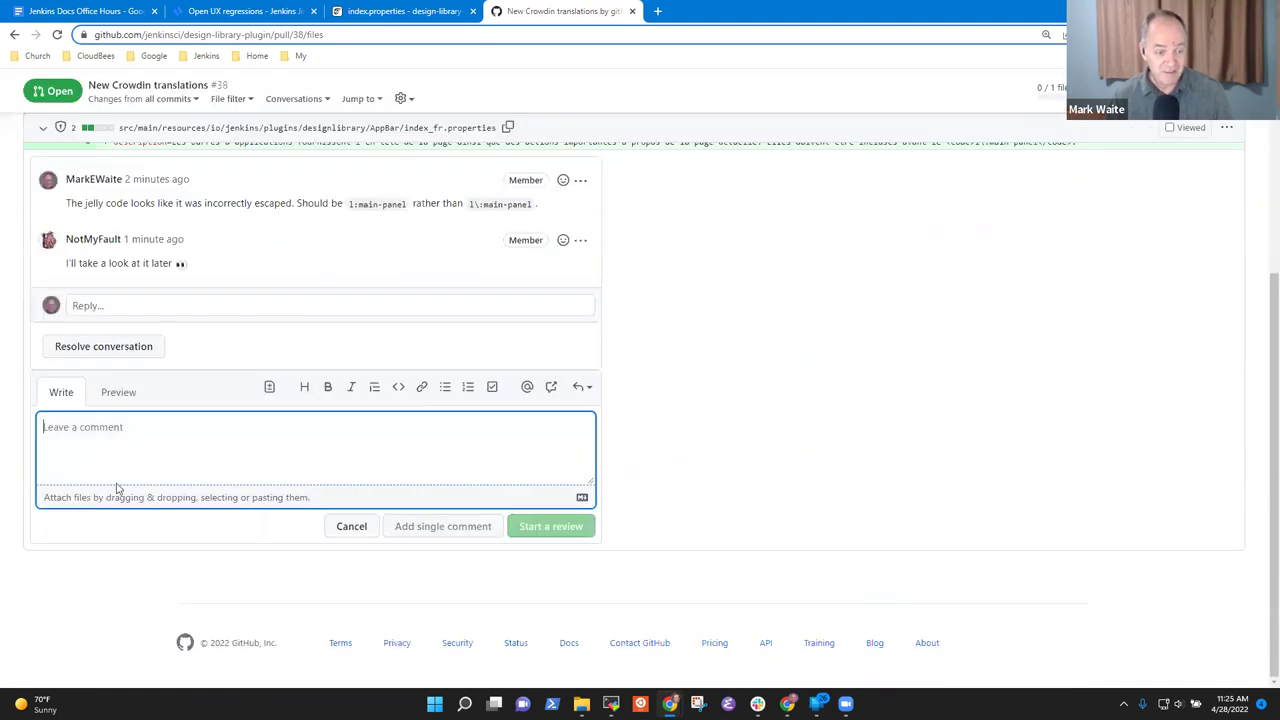
{"action": "left_click", "coordinate": [269, 387]}
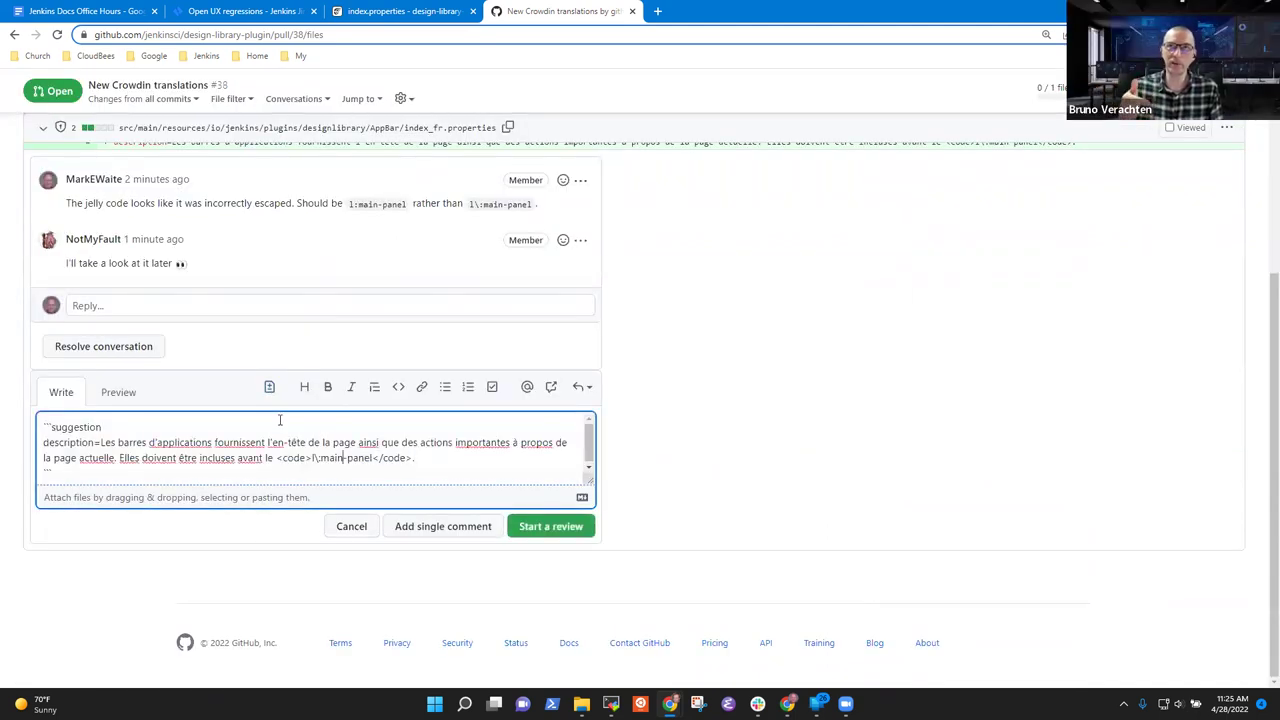
{"action": "key", "text": "BackSpace"}
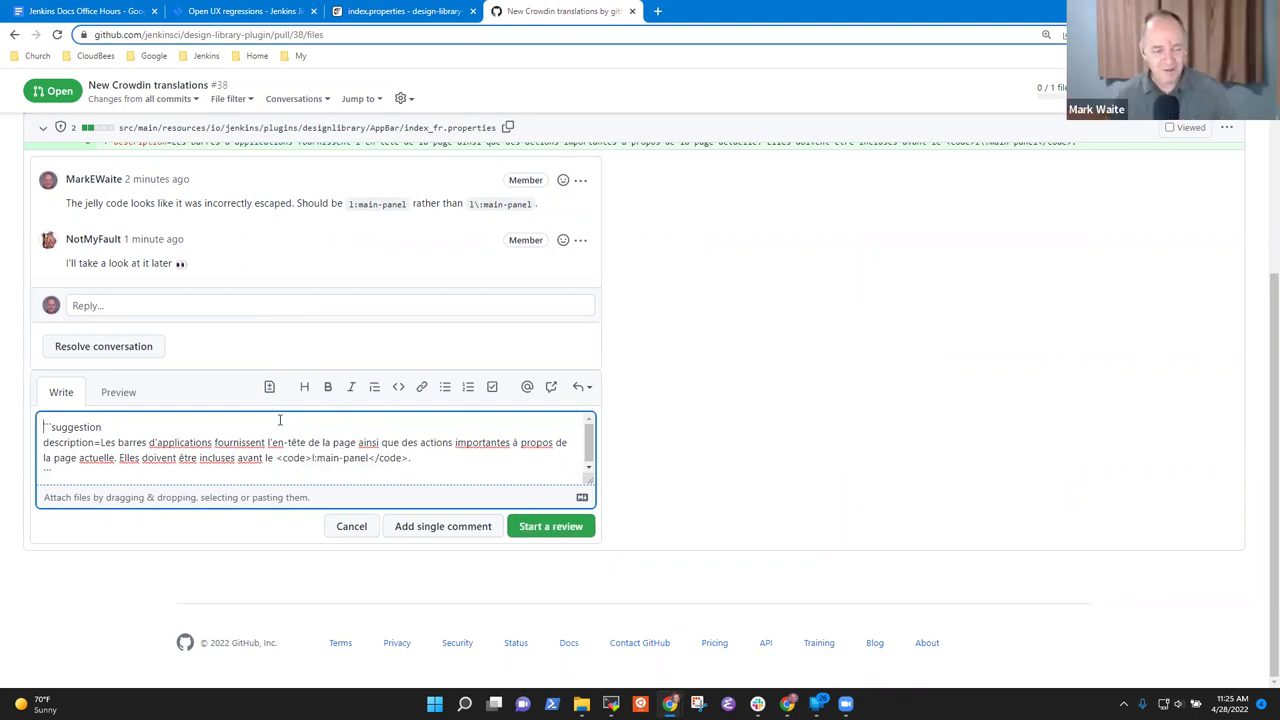
Step: Introduce the suggestion with the line "I suggest the following change" and post it as a single comment
{"action": "key", "text": "Return"}
{"action": "key", "text": "Up"}
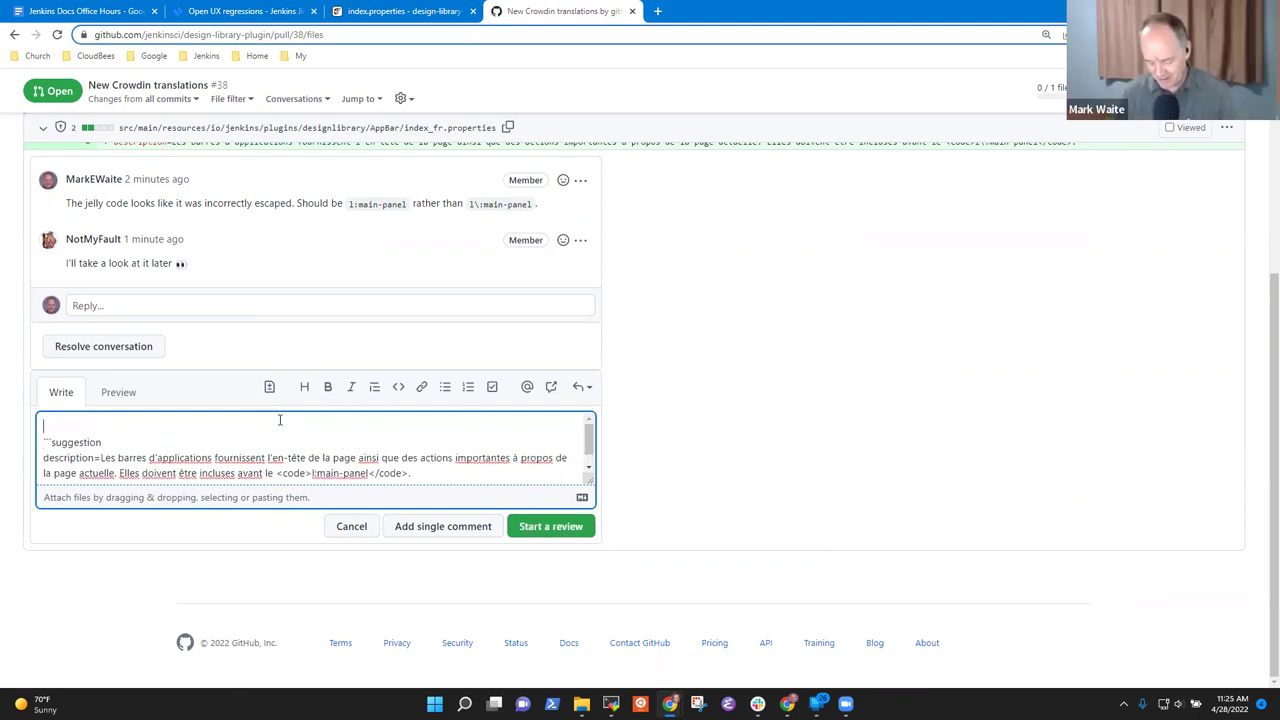
{"action": "type", "text": "I suggest the"}
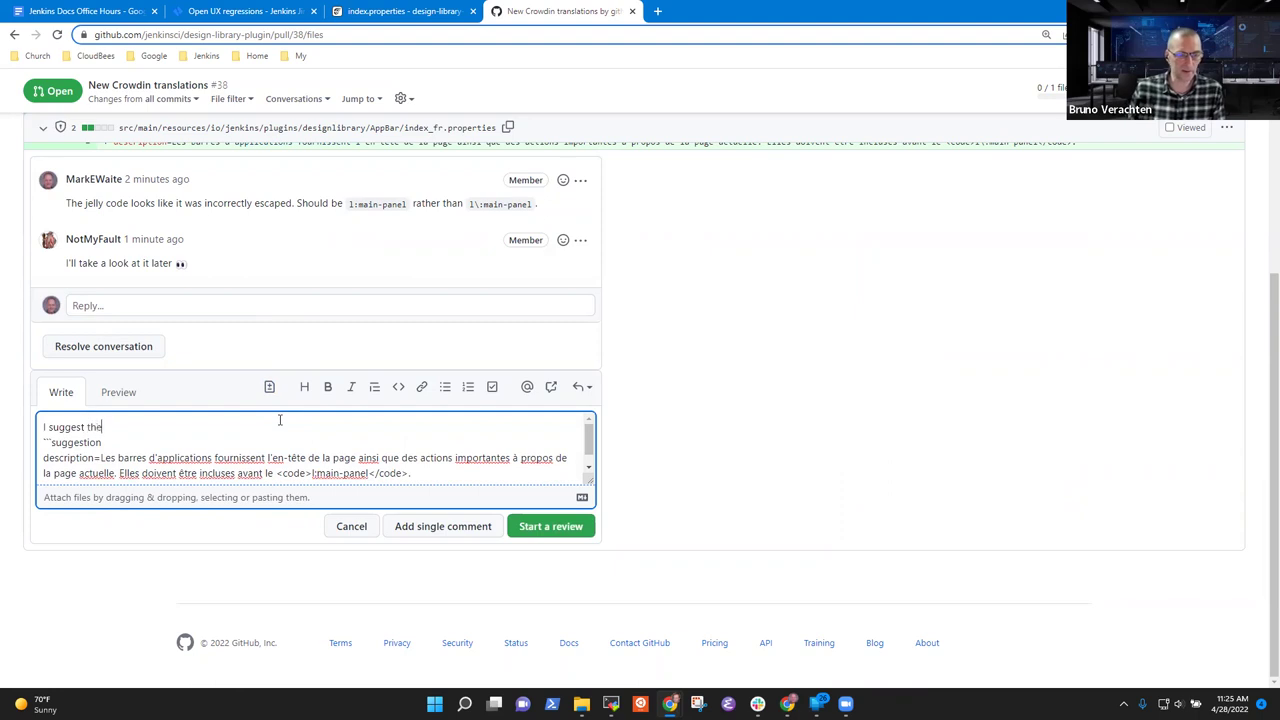
{"action": "type", "text": " gfollowing change"}
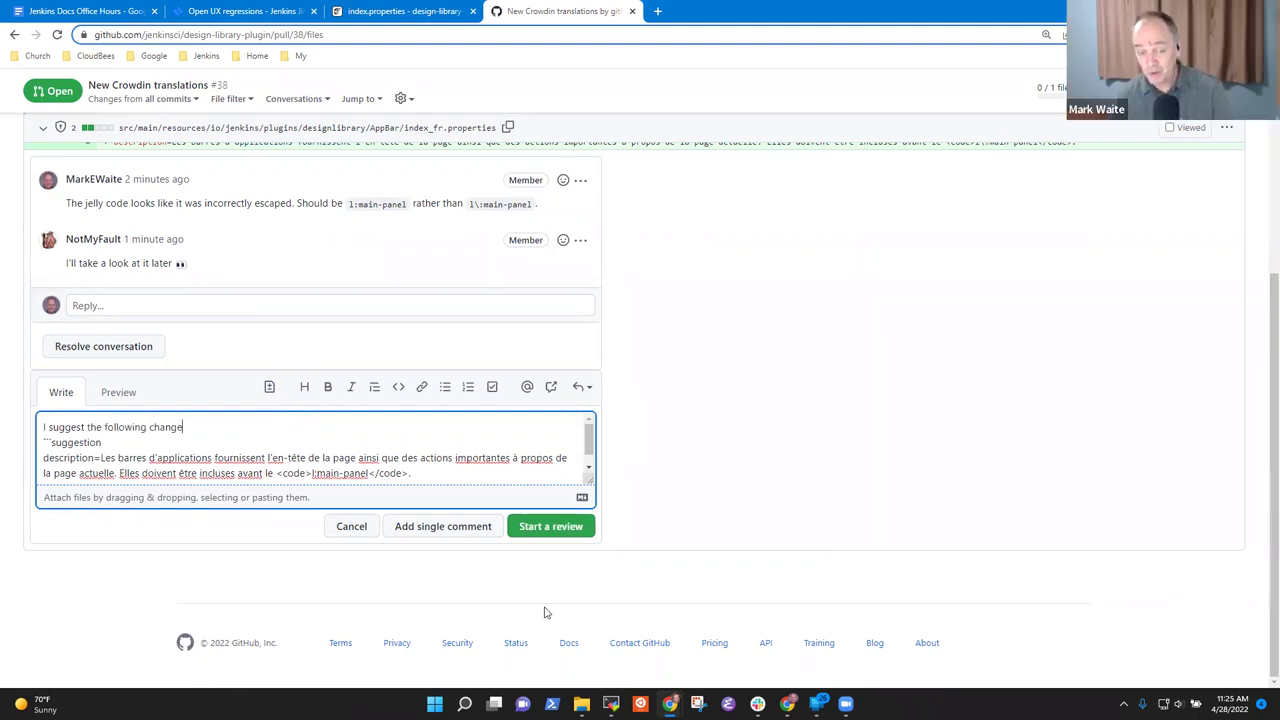
{"action": "left_click", "coordinate": [461, 528]}
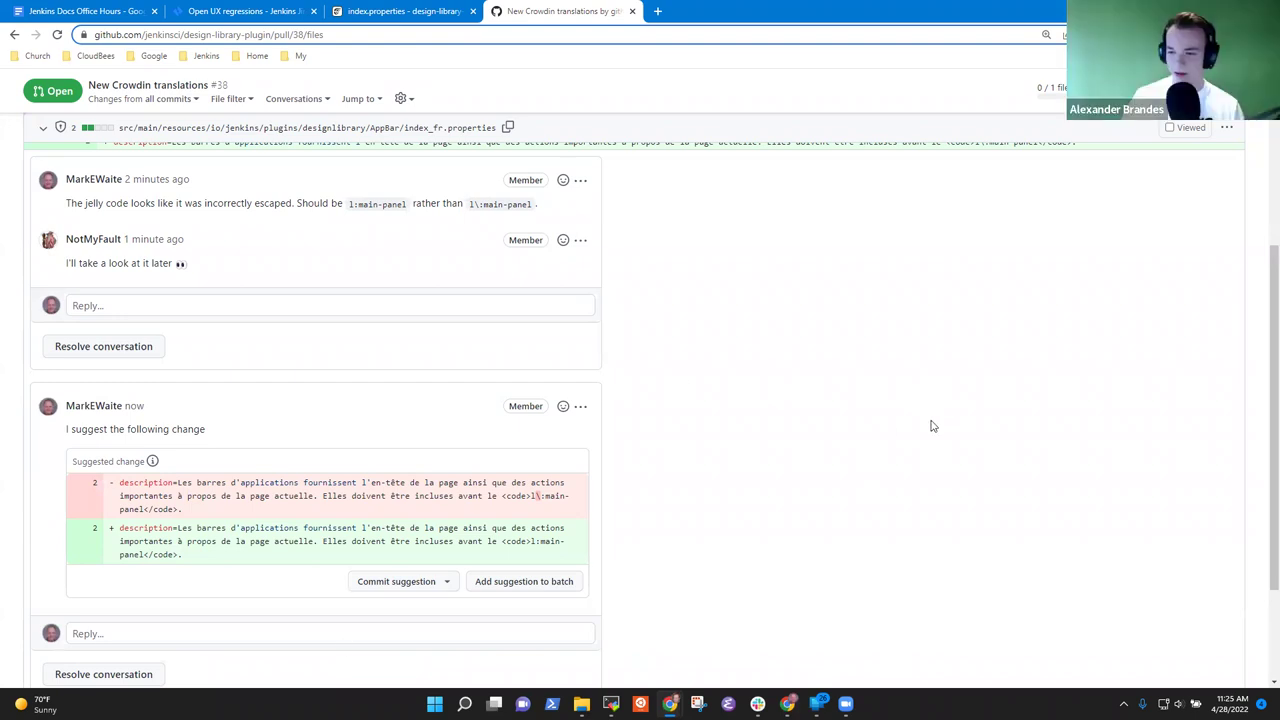
Step: Reload the pull request's changed files, check the description line in index_fr.properties, and view the list of commits
{"action": "scroll", "coordinate": [930, 426], "scroll_direction": "up", "scroll_amount": 2}
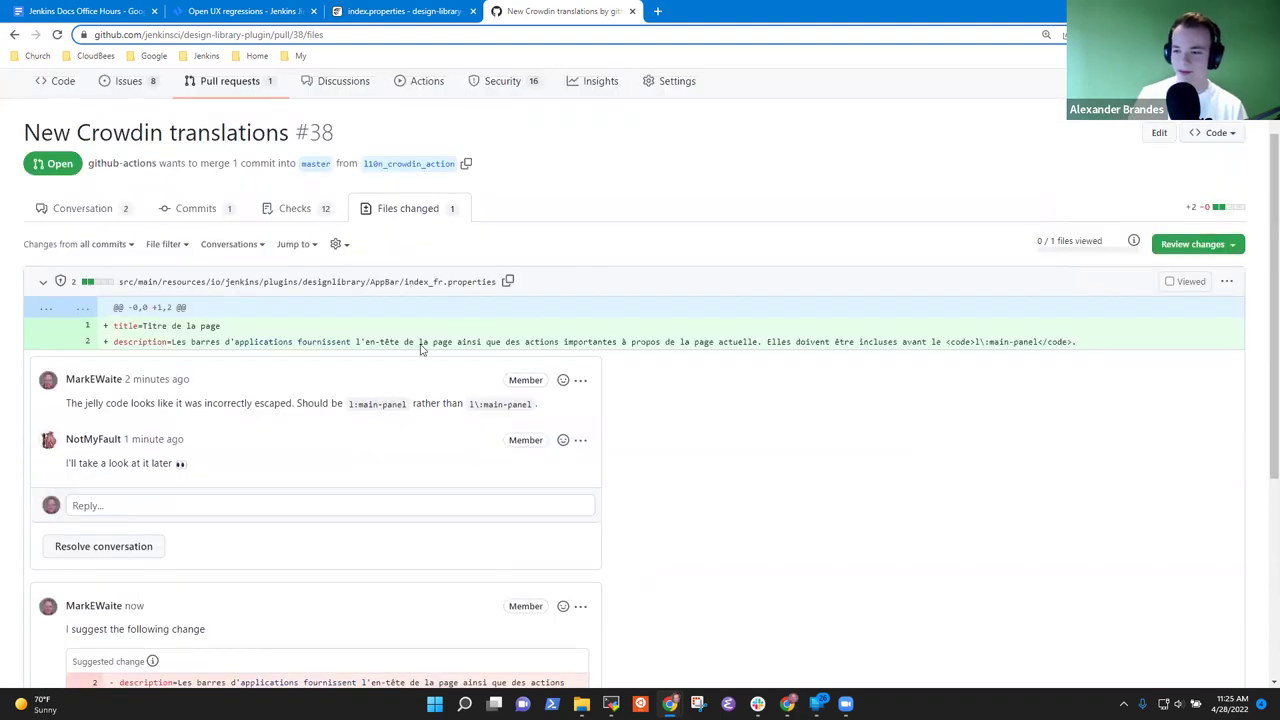
{"action": "left_click", "coordinate": [404, 217]}
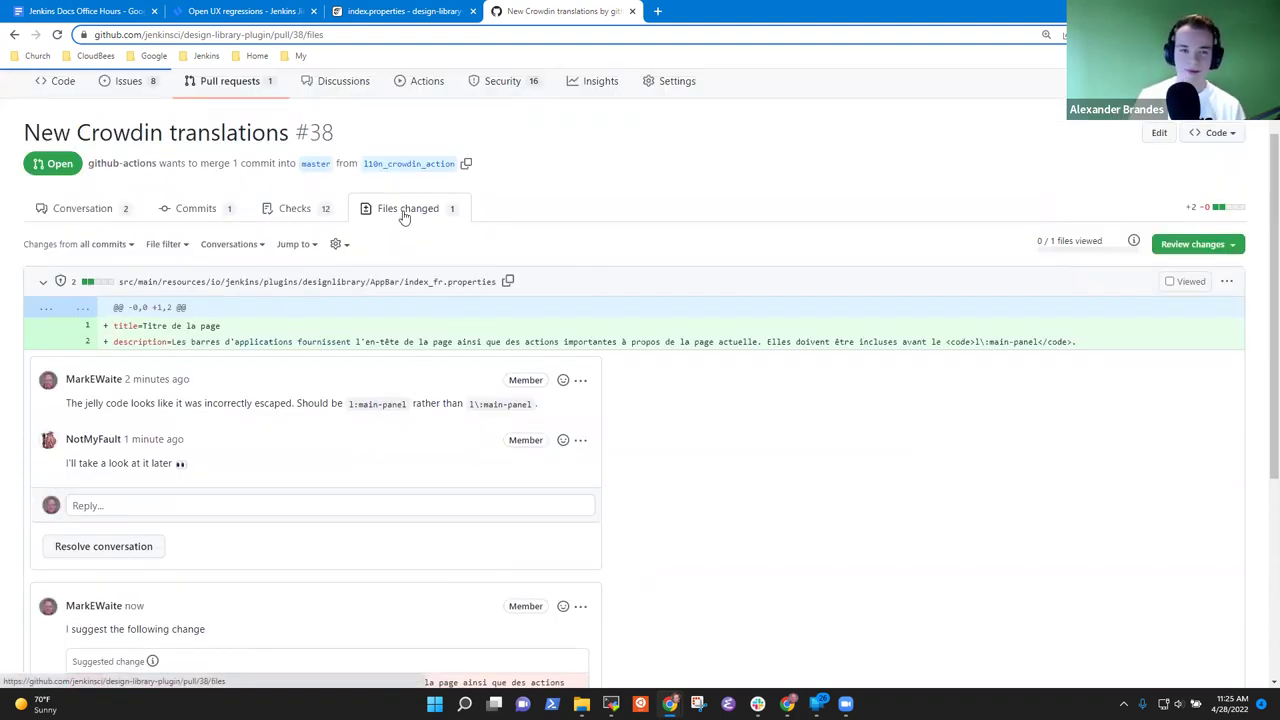
{"action": "scroll", "coordinate": [726, 374], "scroll_direction": "down", "scroll_amount": 5}
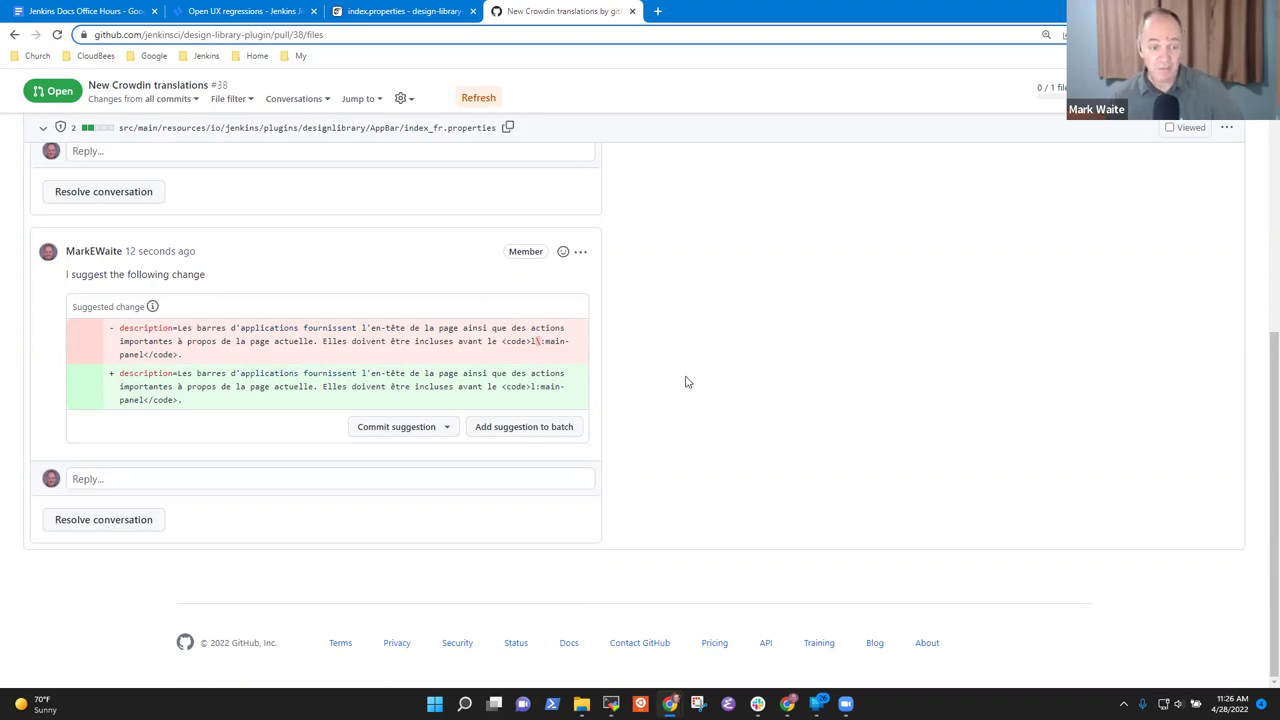
{"action": "scroll", "coordinate": [687, 383], "scroll_direction": "up", "scroll_amount": 8}
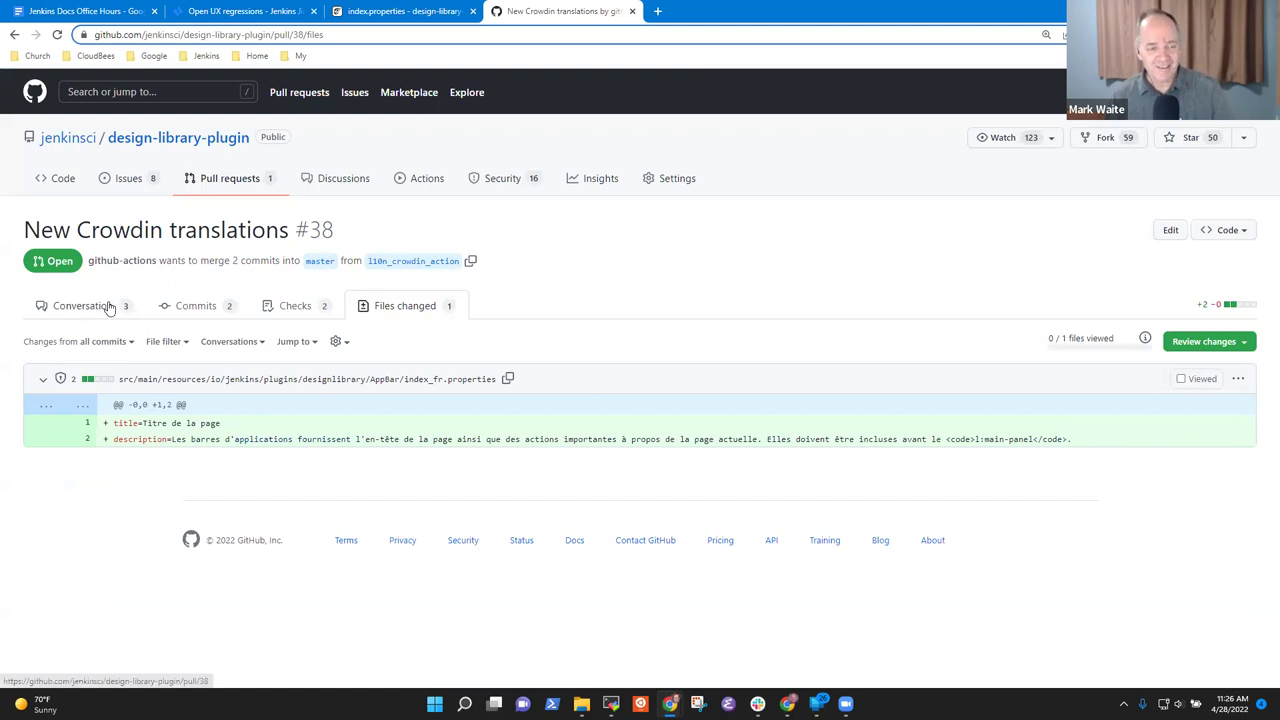
{"action": "left_click", "coordinate": [203, 305]}
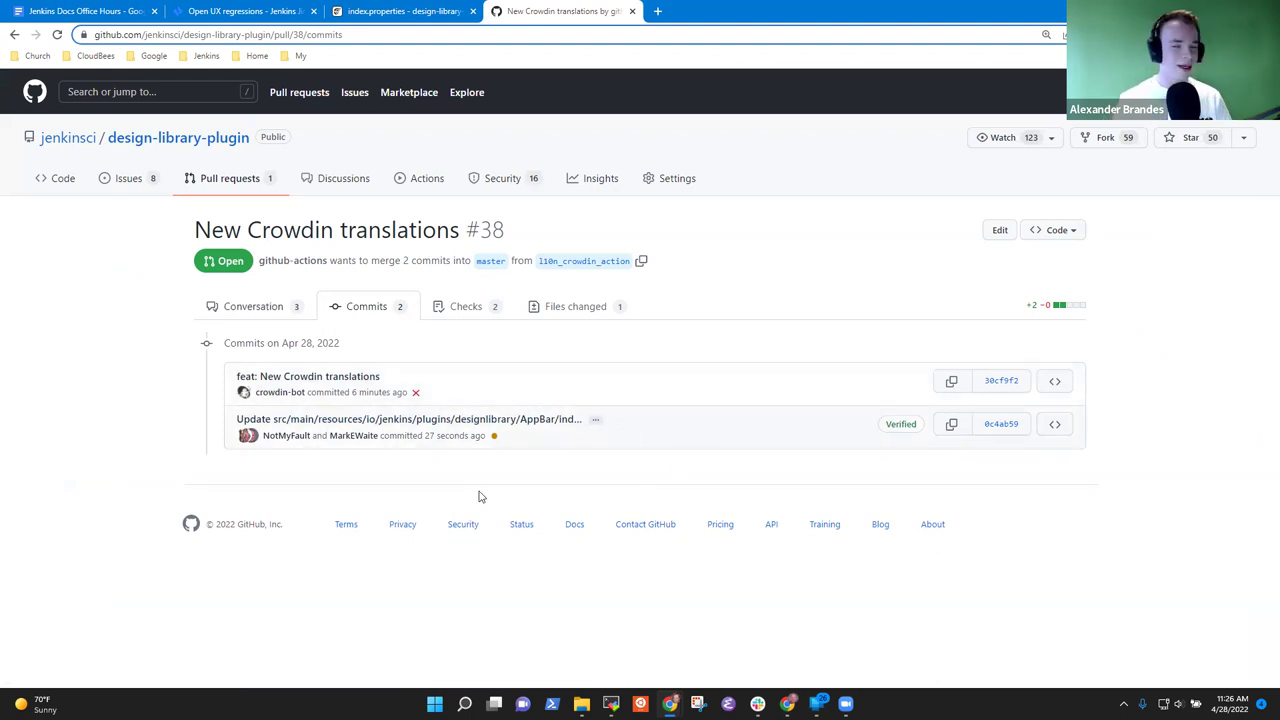
Step: Reopen New Crowdin translations from the repository's pull request list, collapse the outdated diff, and view the changes since the last visit
{"action": "left_click", "coordinate": [240, 183]}
{"action": "mouse_move", "coordinate": [309, 322]}
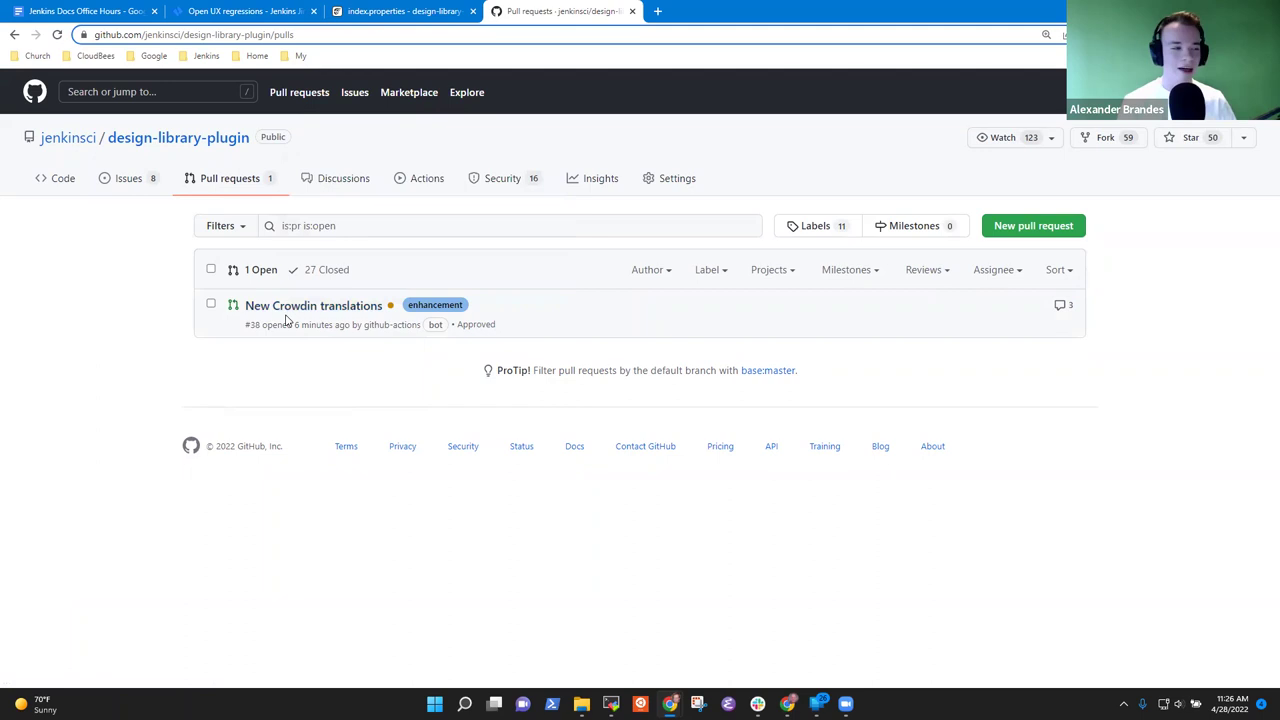
{"action": "left_click", "coordinate": [375, 310]}
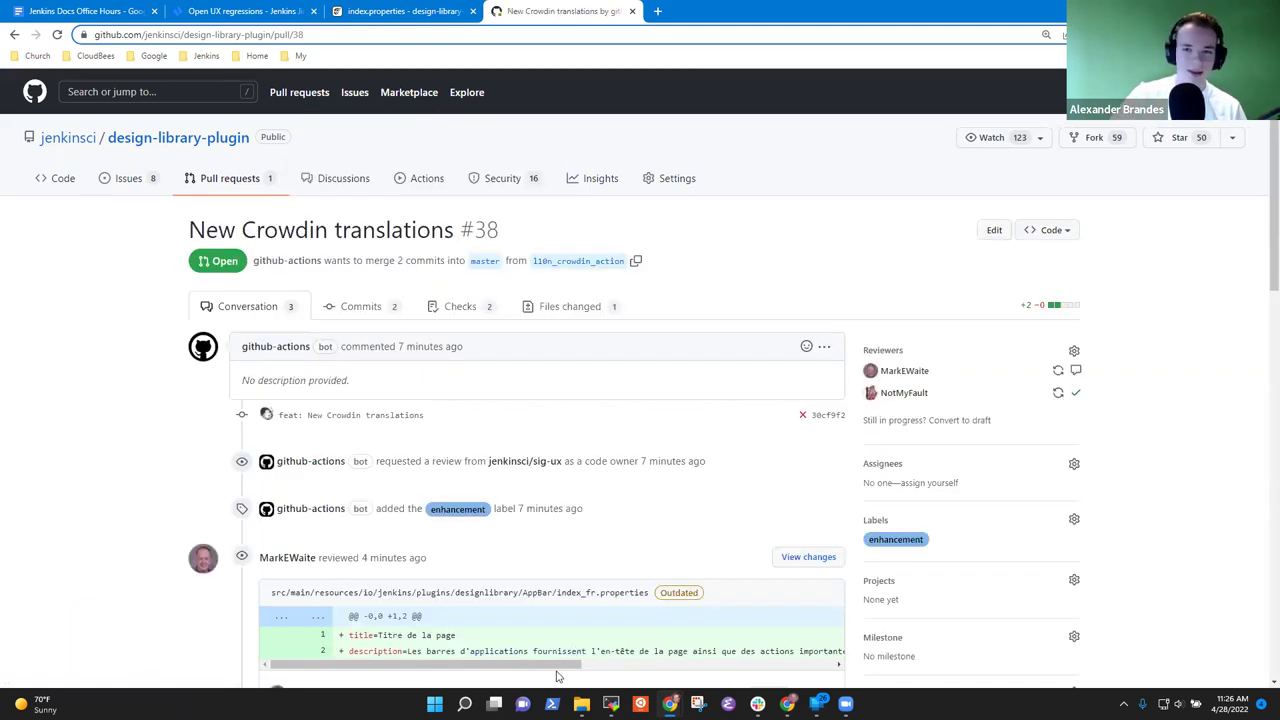
{"action": "left_click_drag", "start_coordinate": [557, 666], "coordinate": [840, 675]}
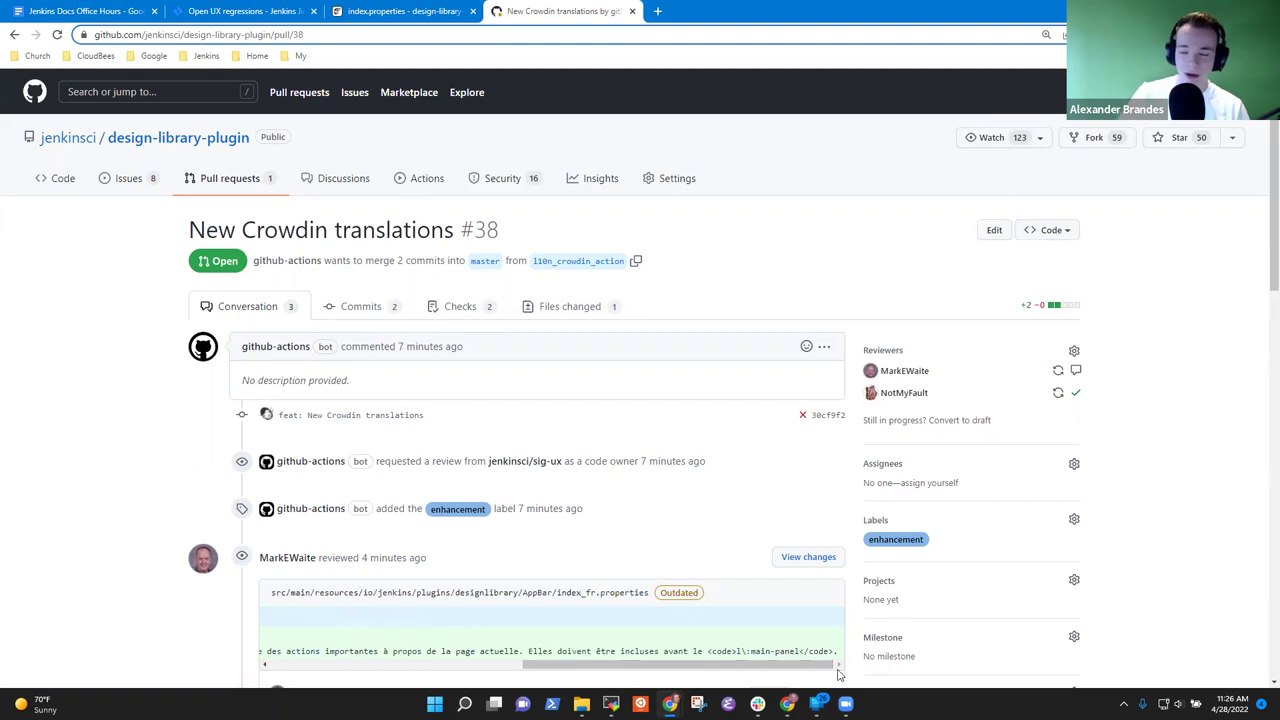
{"action": "left_click", "coordinate": [684, 604]}
{"action": "scroll", "coordinate": [637, 475], "scroll_direction": "down", "scroll_amount": 4}
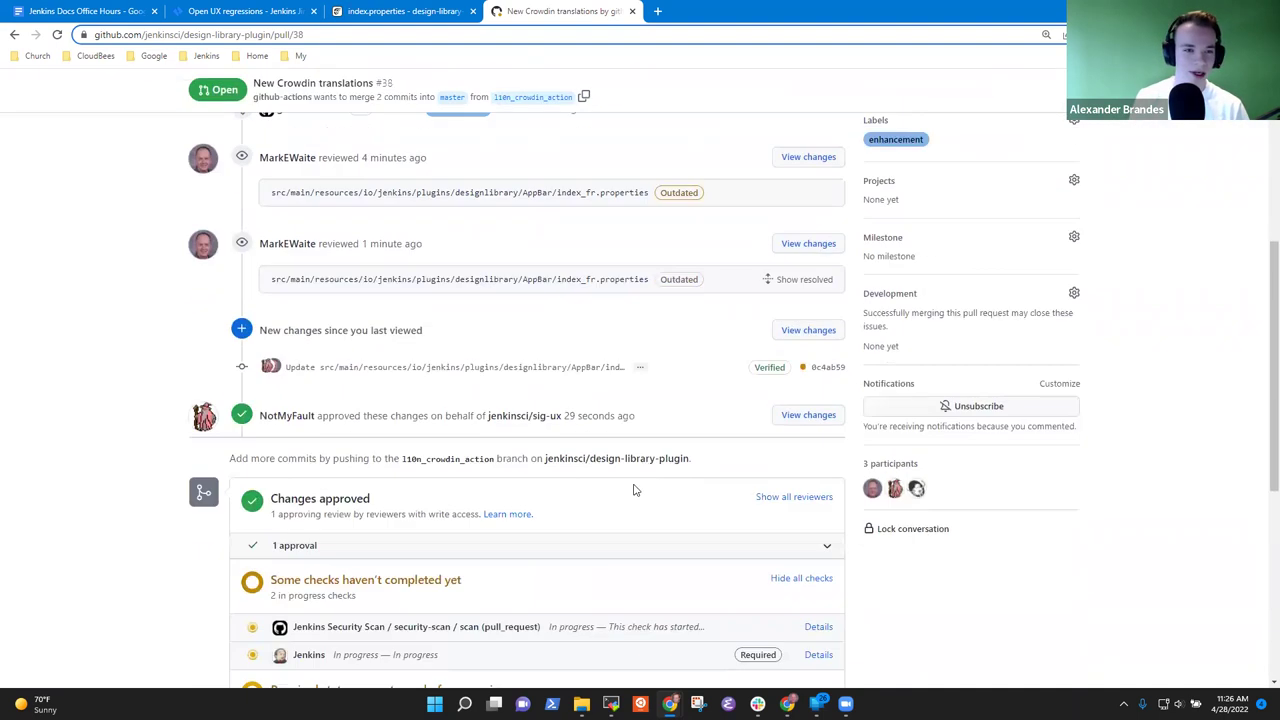
{"action": "left_click", "coordinate": [806, 335]}
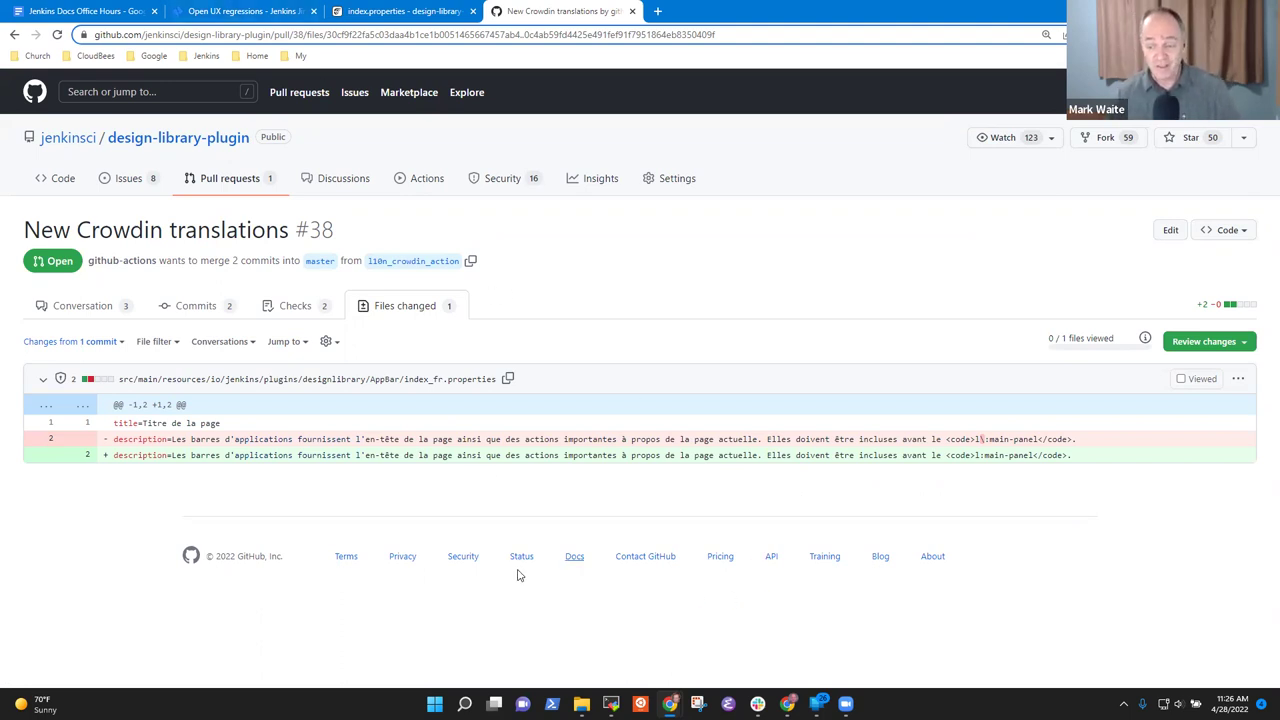
Step: In the Google Docs meeting notes, add "French translation of one file has been added to design library plugin" under Crowdin Enterprise
{"action": "left_click", "coordinate": [70, 8]}
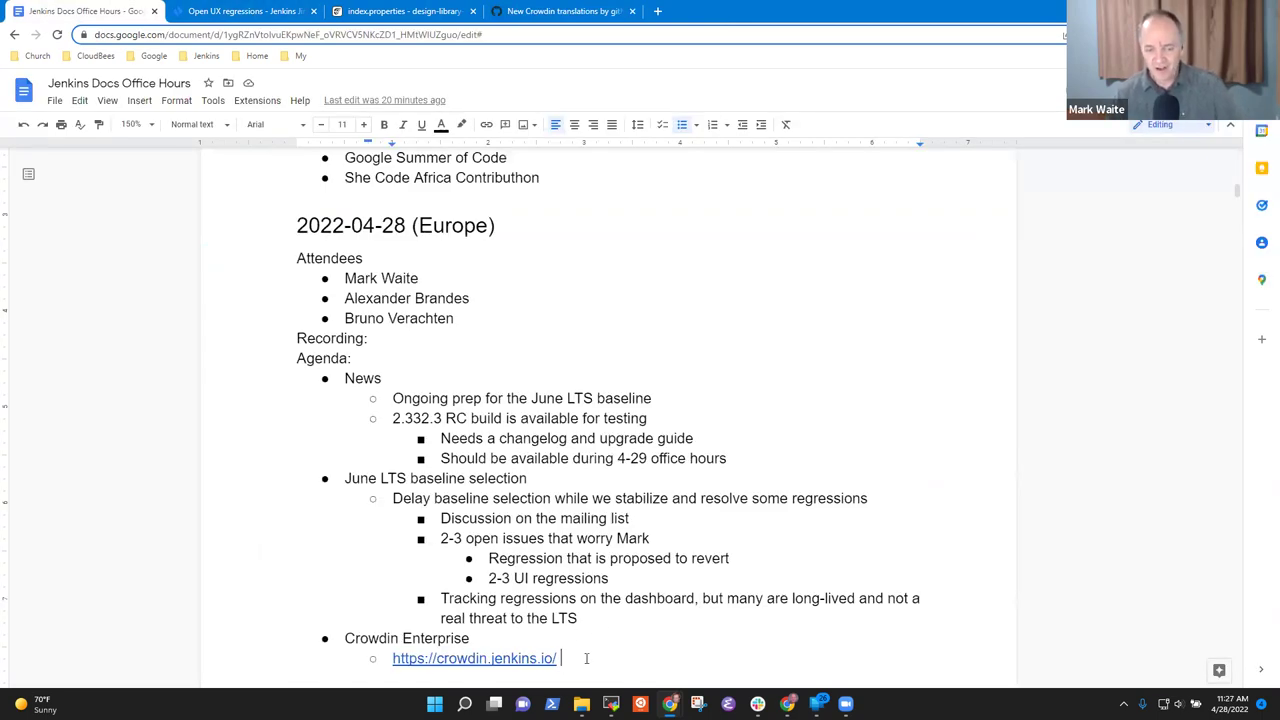
{"action": "key", "text": "Return"}
{"action": "type", "text": "French translation "}
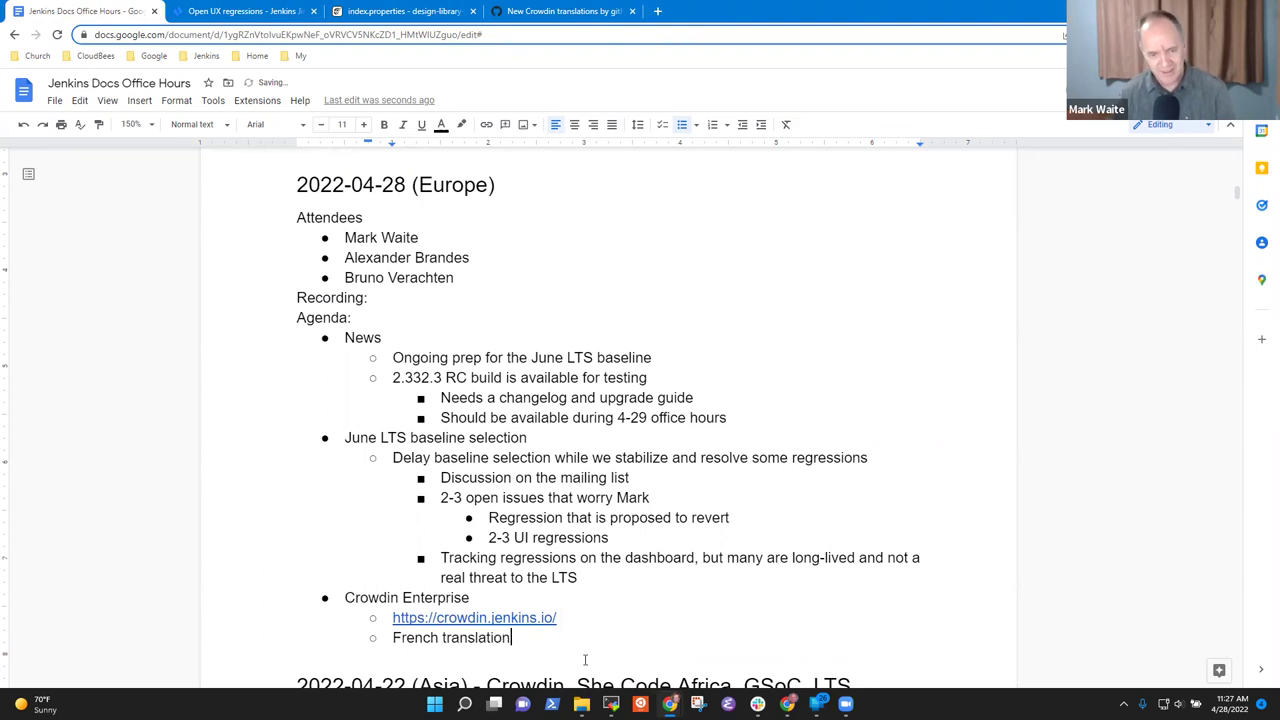
{"action": "type", "text": "of one file has been added to design library plugin"}
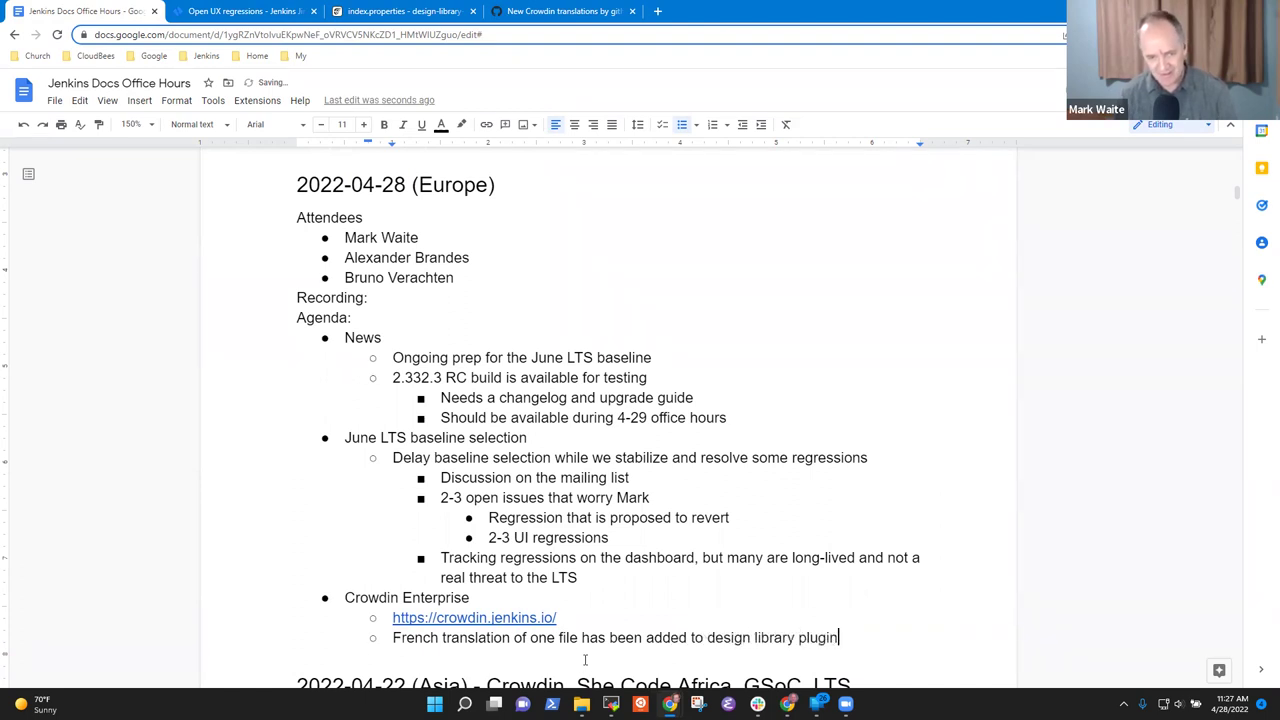
{"action": "key", "text": "Return"}
{"action": "key", "text": "Tab"}
{"action": "type", "text": "Pull request"}
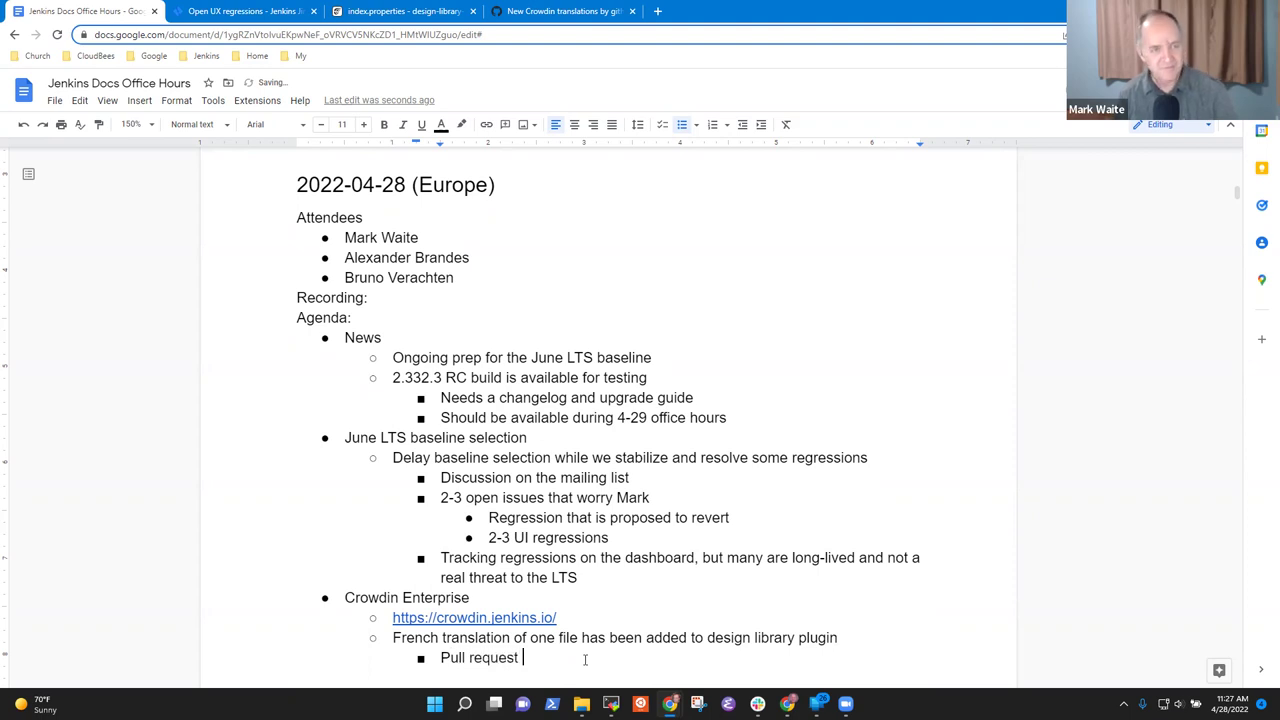
{"action": "left_click", "coordinate": [560, 11]}
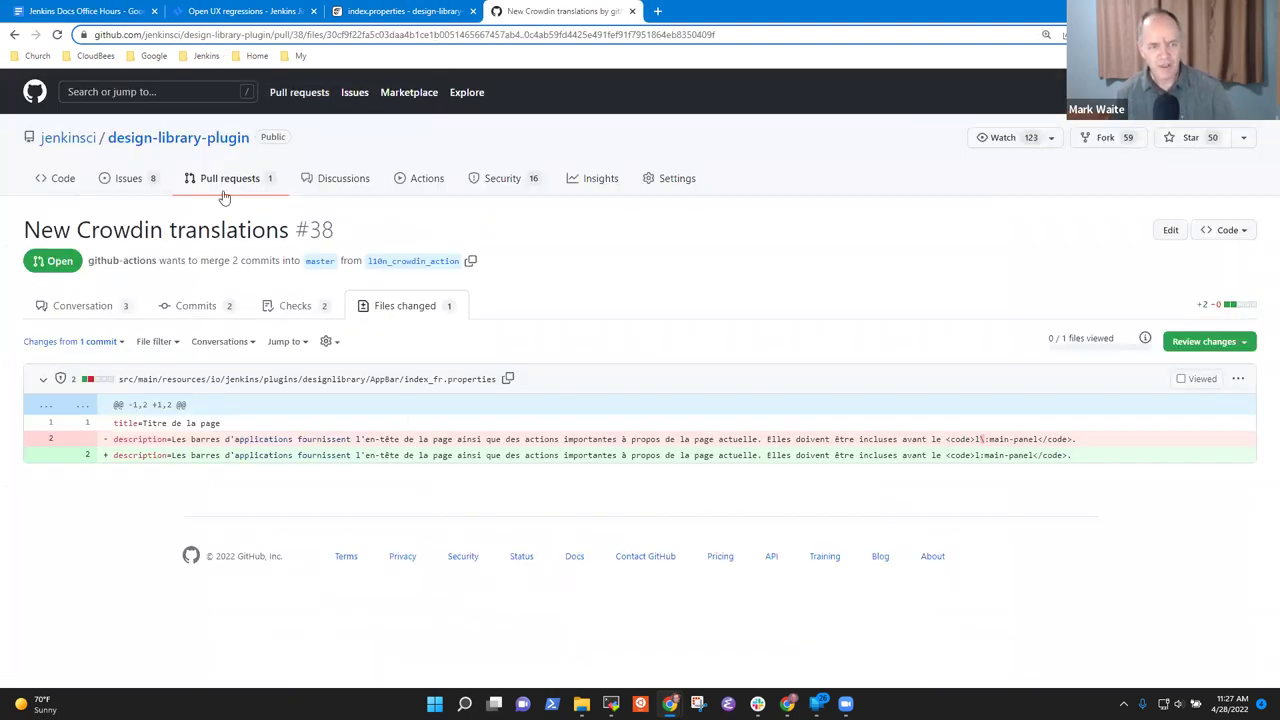
{"action": "left_click", "coordinate": [300, 34]}
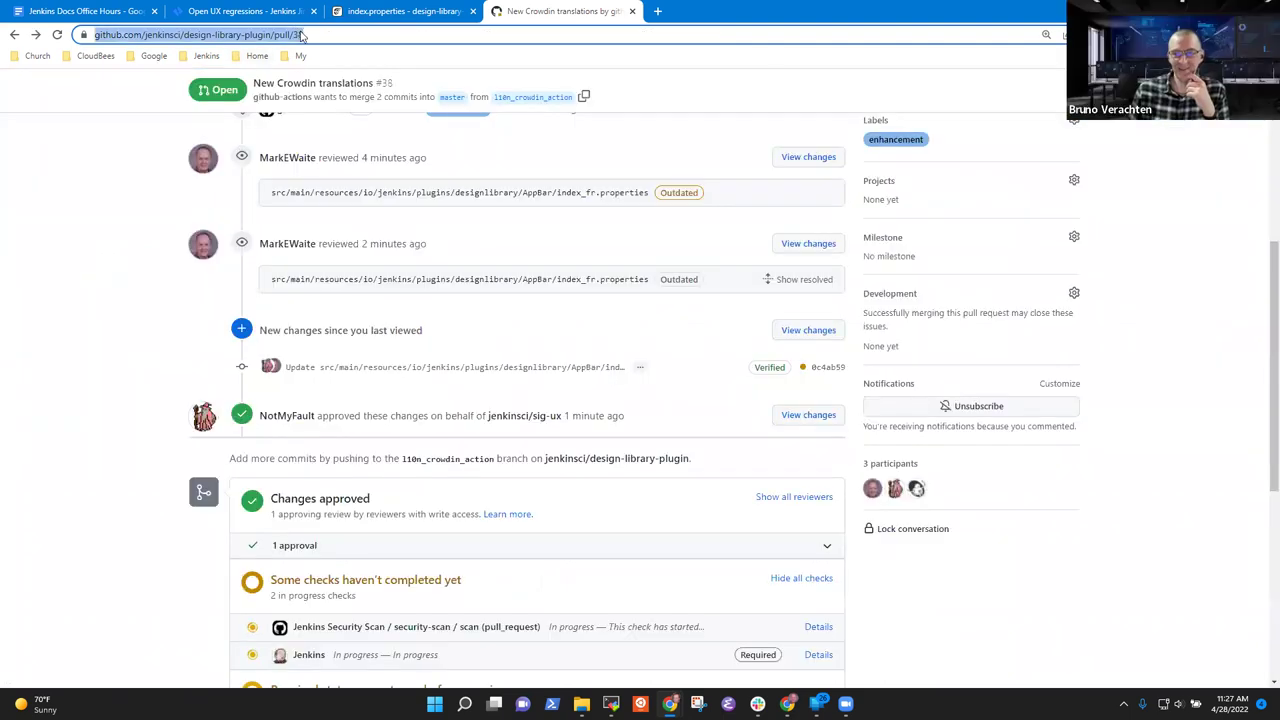
{"action": "key", "text": "ctrl+c"}
{"action": "left_click", "coordinate": [113, 10]}
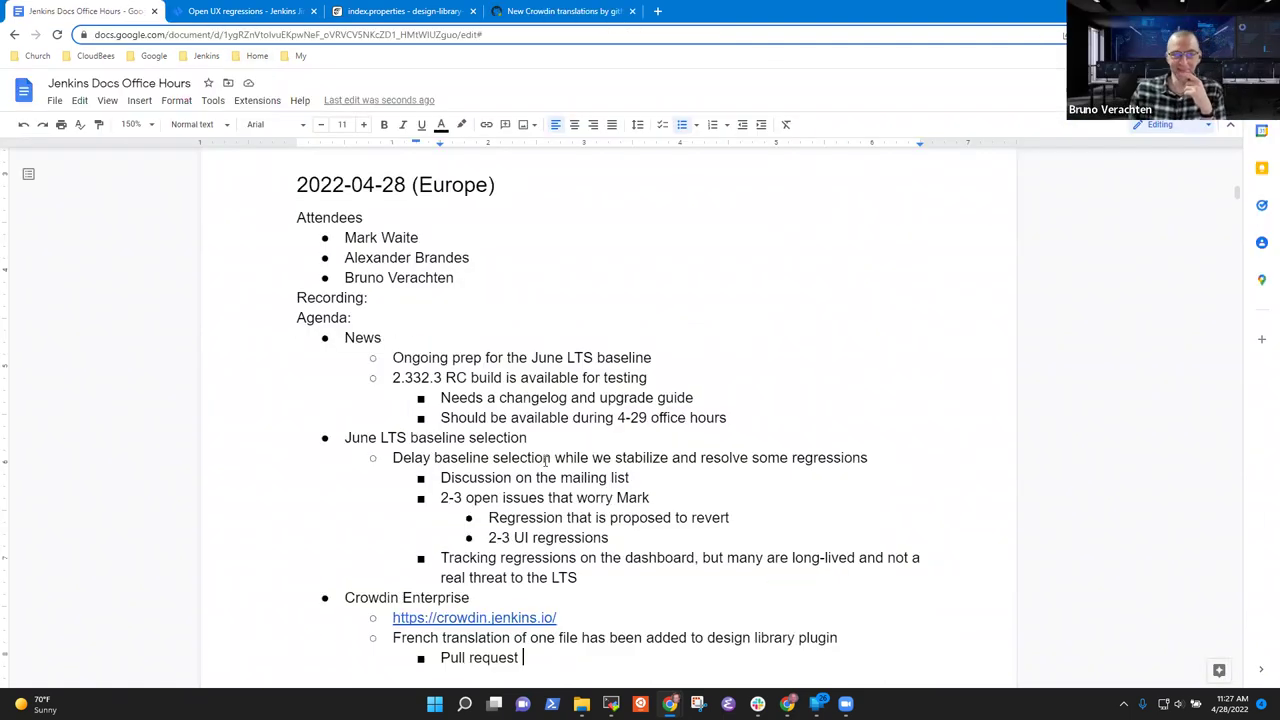
{"action": "key", "text": "ctrl+v"}
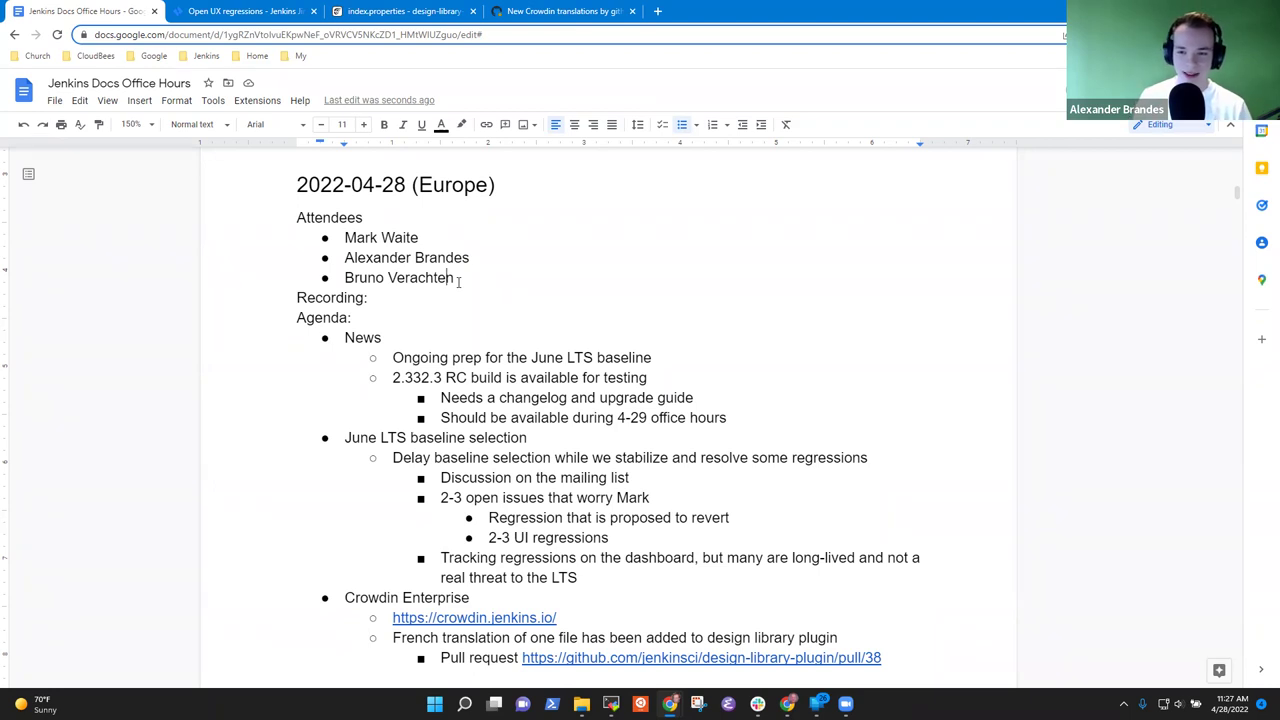
Step: Check the pull request's latest activity on GitHub and open the design-library-plugin releases page
{"action": "left_click", "coordinate": [581, 22]}
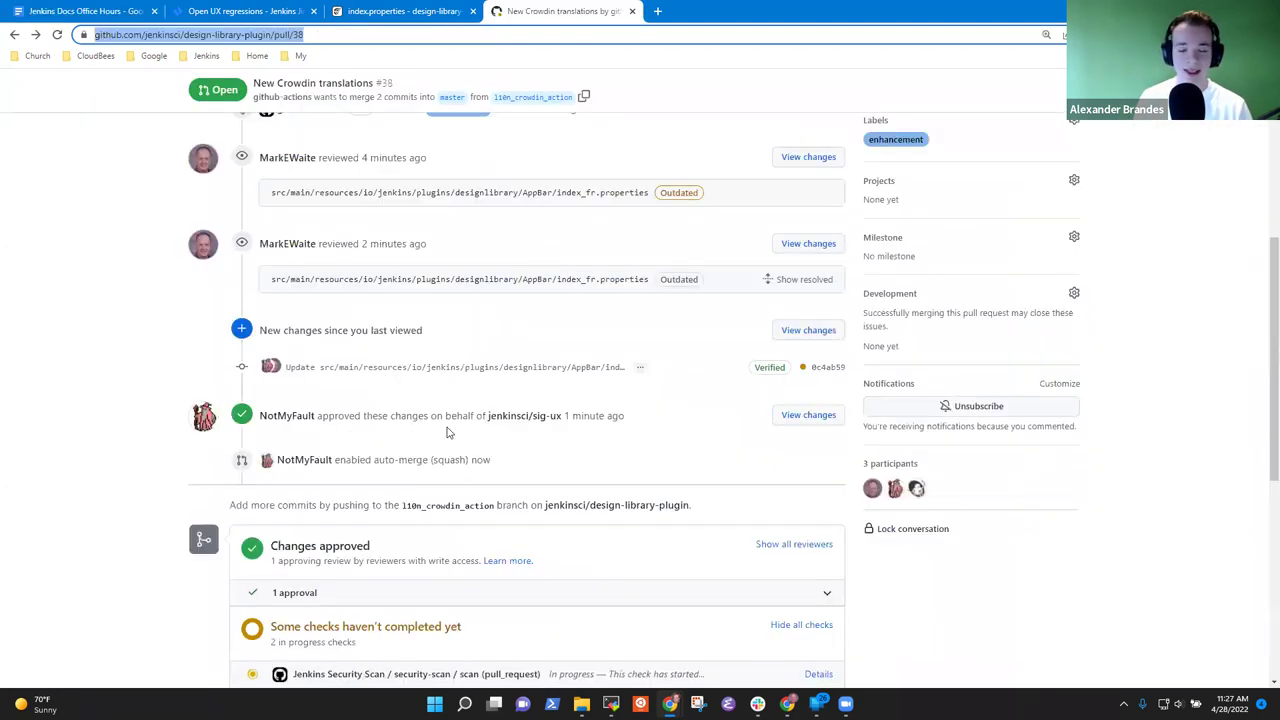
{"action": "scroll", "coordinate": [423, 429], "scroll_direction": "down", "scroll_amount": 3}
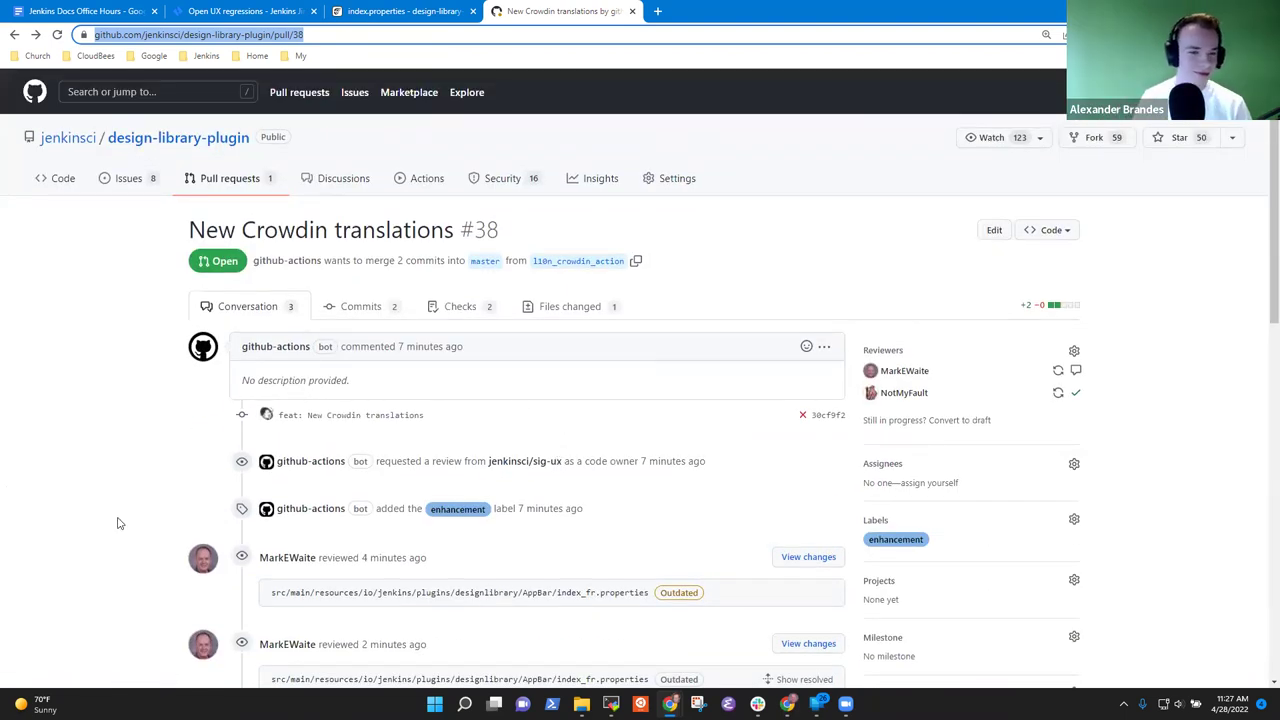
{"action": "left_click", "coordinate": [57, 179]}
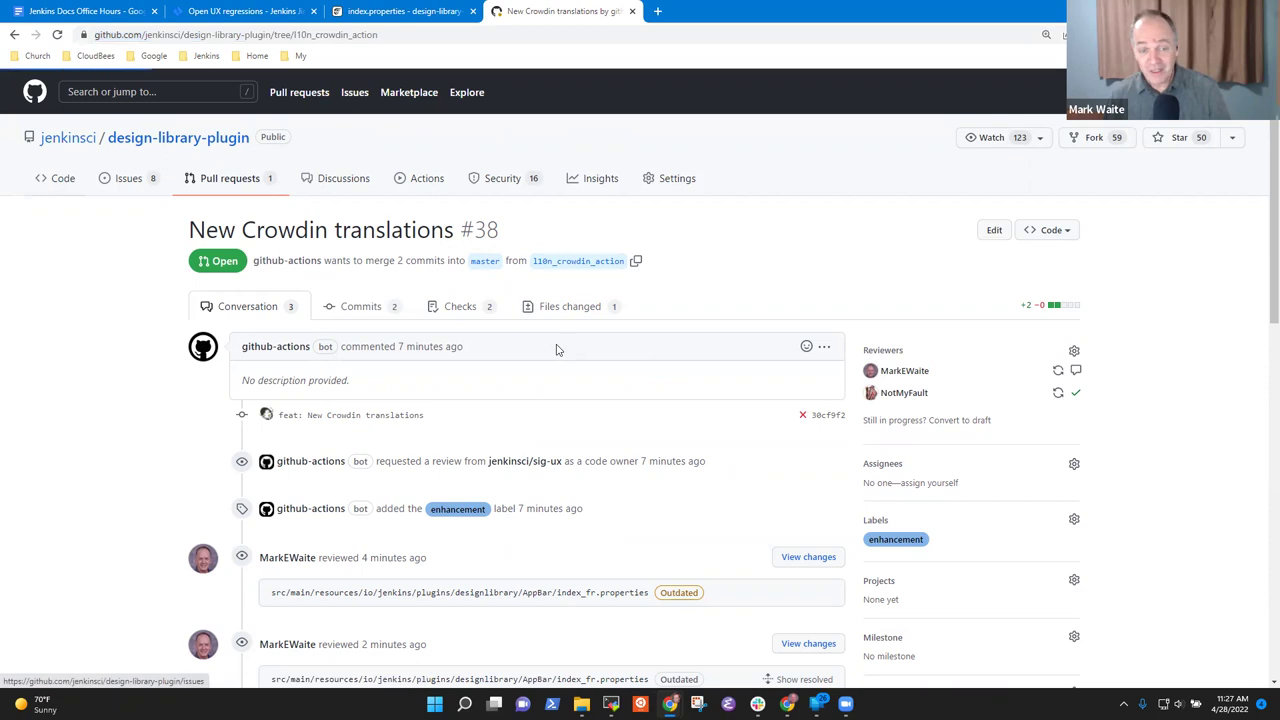
{"action": "left_click", "coordinate": [888, 450]}
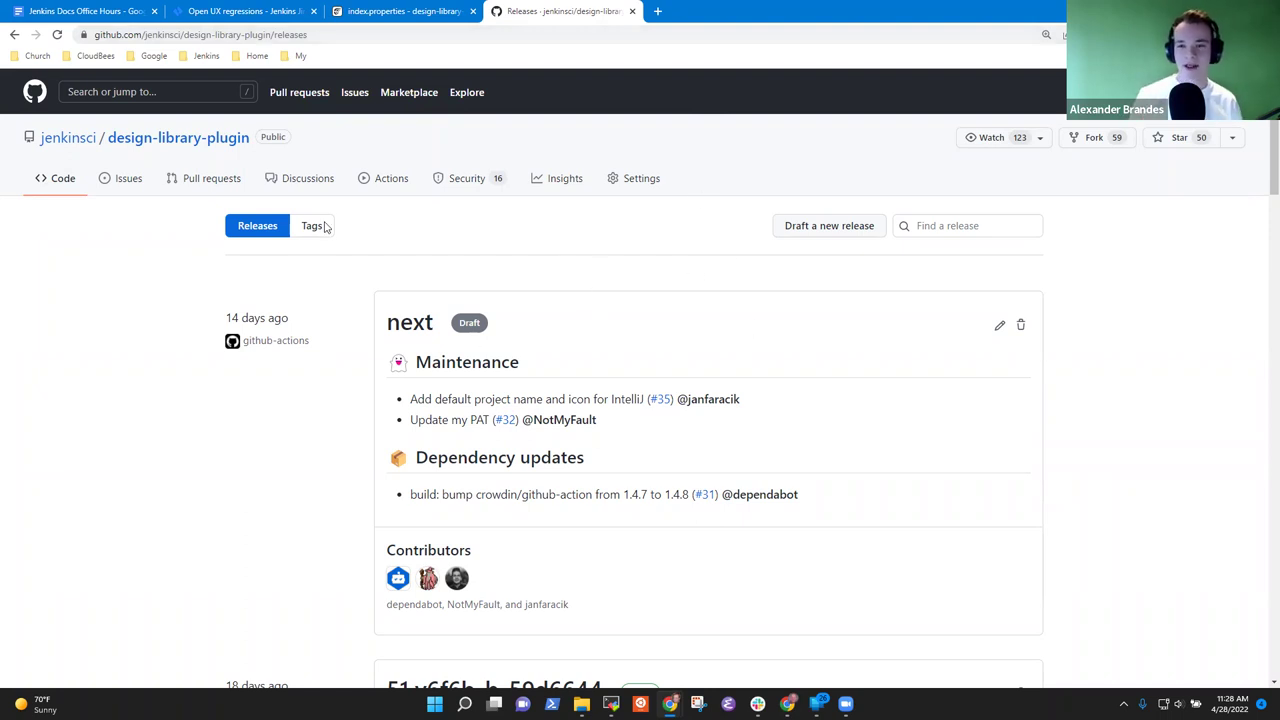
Step: Revisit the repository's code page and releases, examine the Maintenance section of the draft "next" release, and return to the meeting notes
{"action": "left_click", "coordinate": [58, 184]}
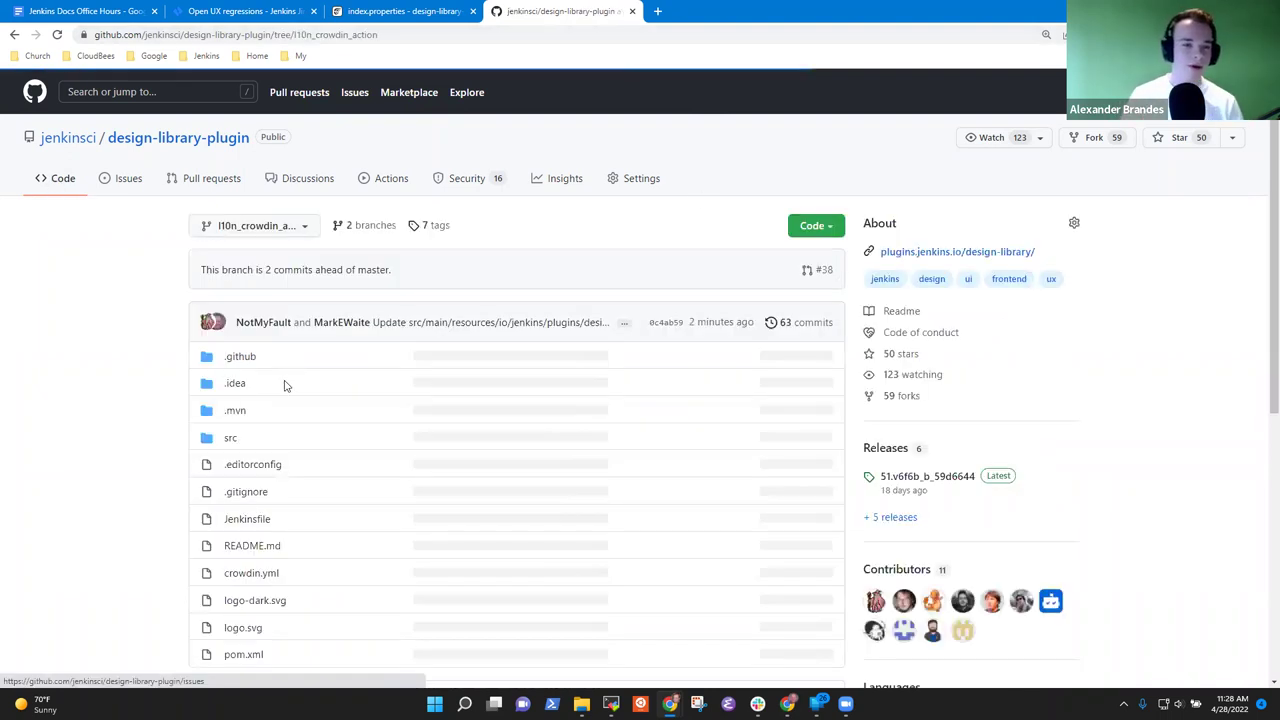
{"action": "left_click", "coordinate": [887, 449]}
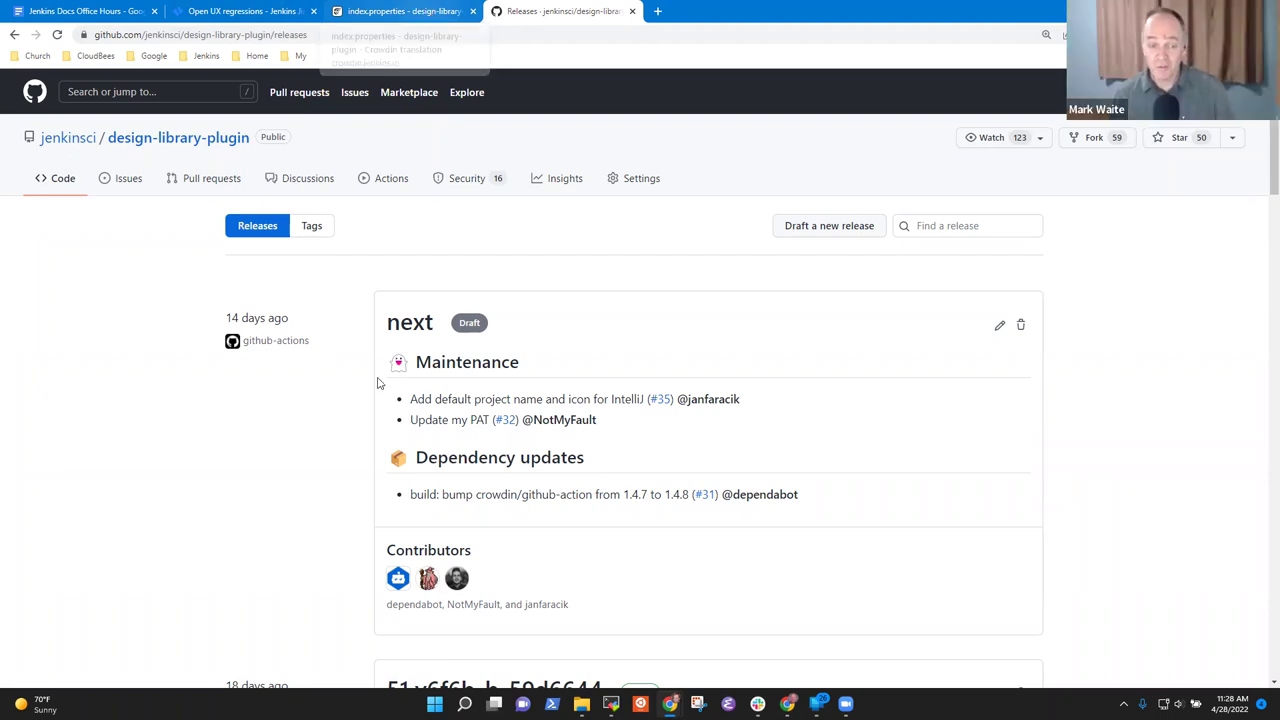
{"action": "left_click_drag", "start_coordinate": [519, 363], "coordinate": [383, 362]}
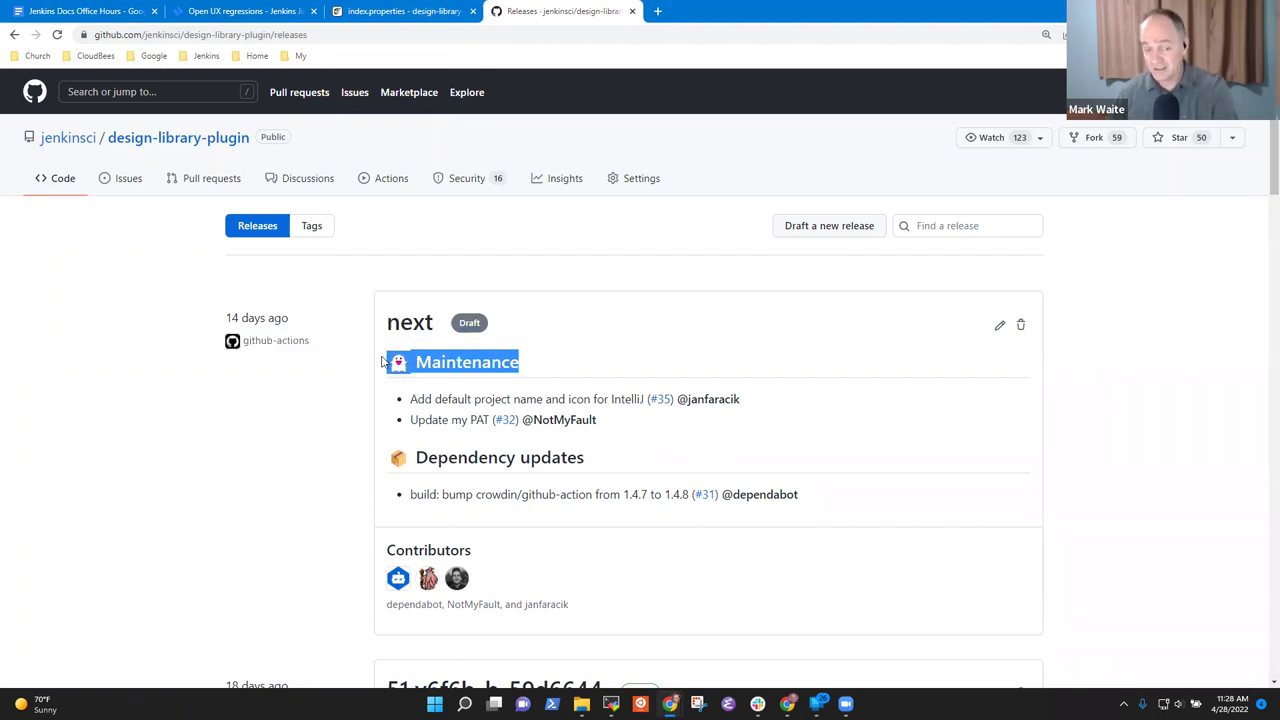
{"action": "left_click", "coordinate": [687, 357]}
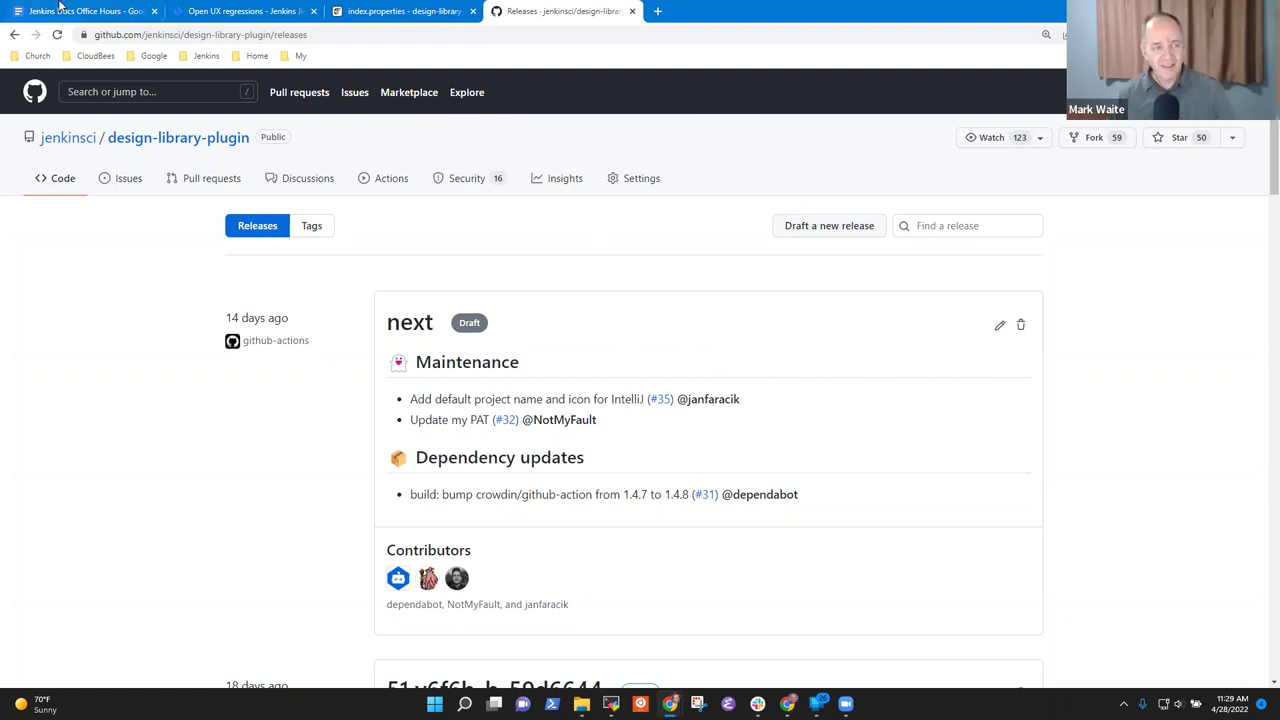
{"action": "key", "text": "ctrl+1"}
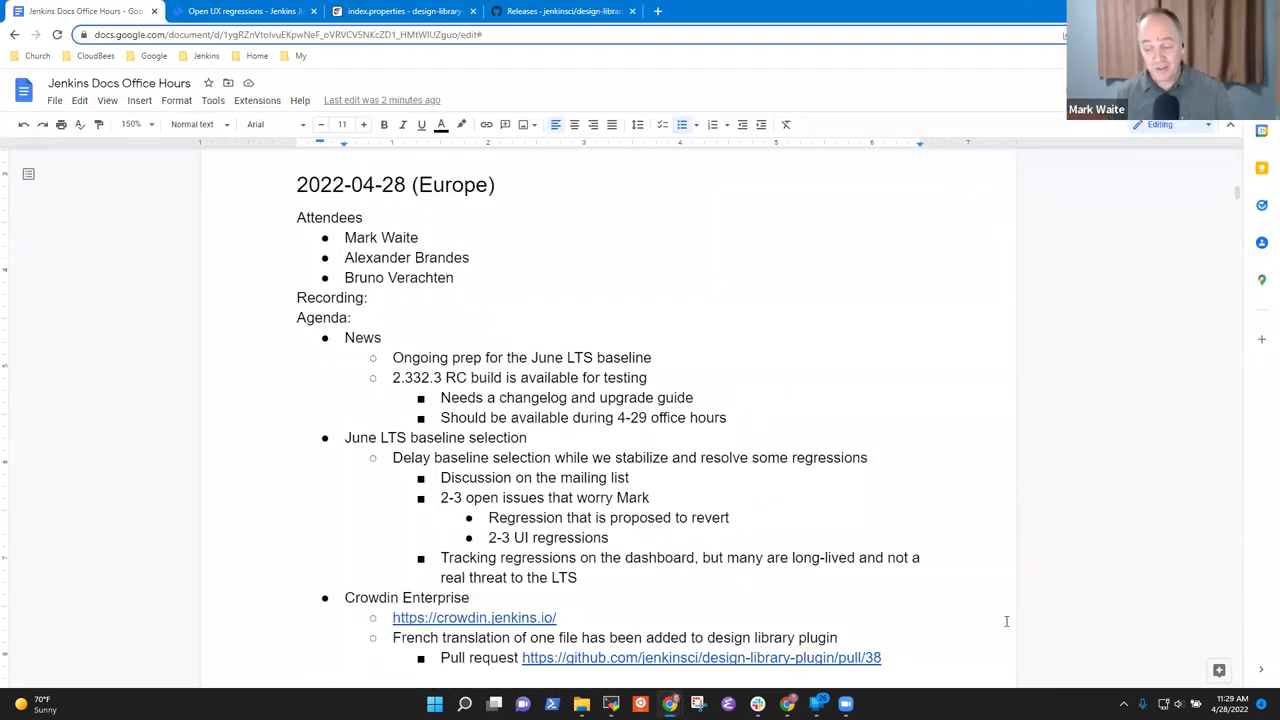